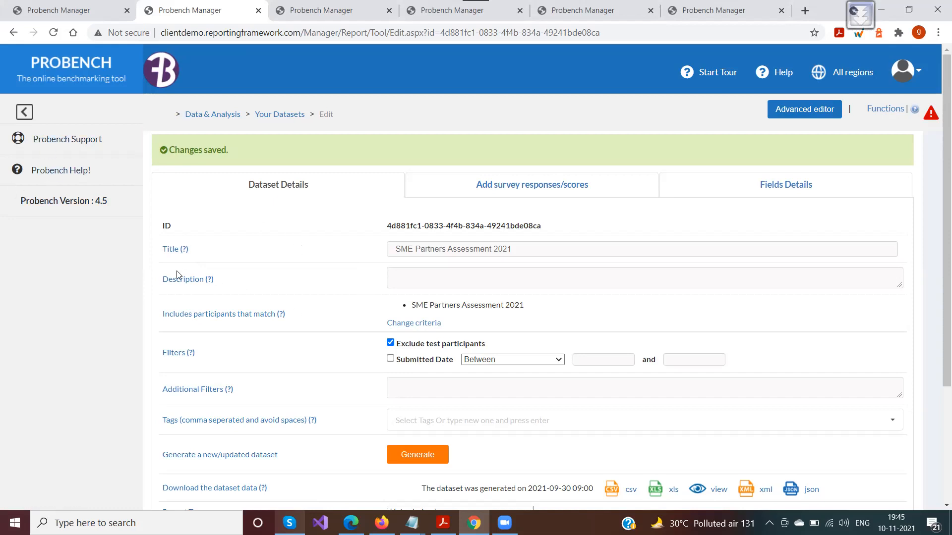
pyautogui.moveTo(161, 249); pyautogui.dragTo(231, 252)
pyautogui.moveTo(513, 249); pyautogui.dragTo(364, 250)
pyautogui.moveTo(164, 283); pyautogui.dragTo(246, 285)
pyautogui.click(361, 285)
pyautogui.click(403, 281)
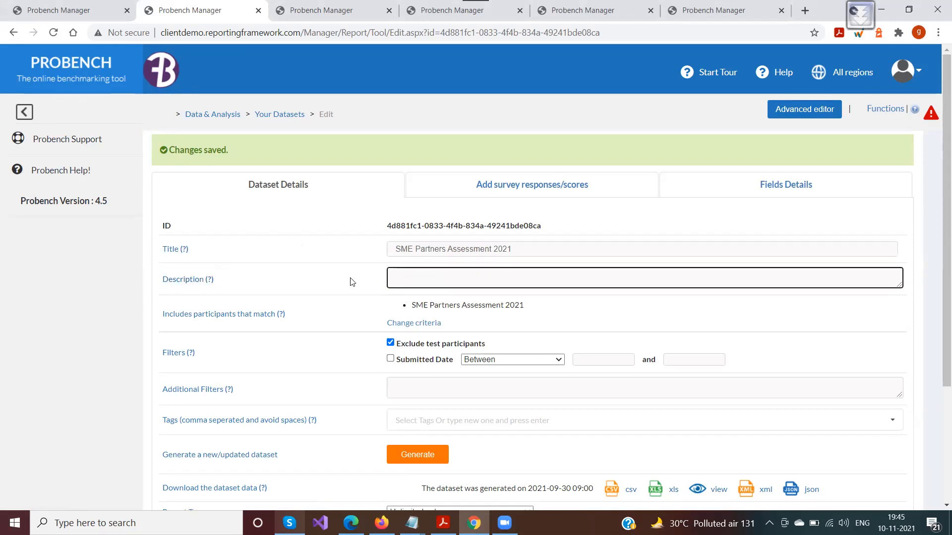
# - Change the dataset's participant criteria so that only the 2021 T&P survey is matched
pyautogui.click(411, 325)
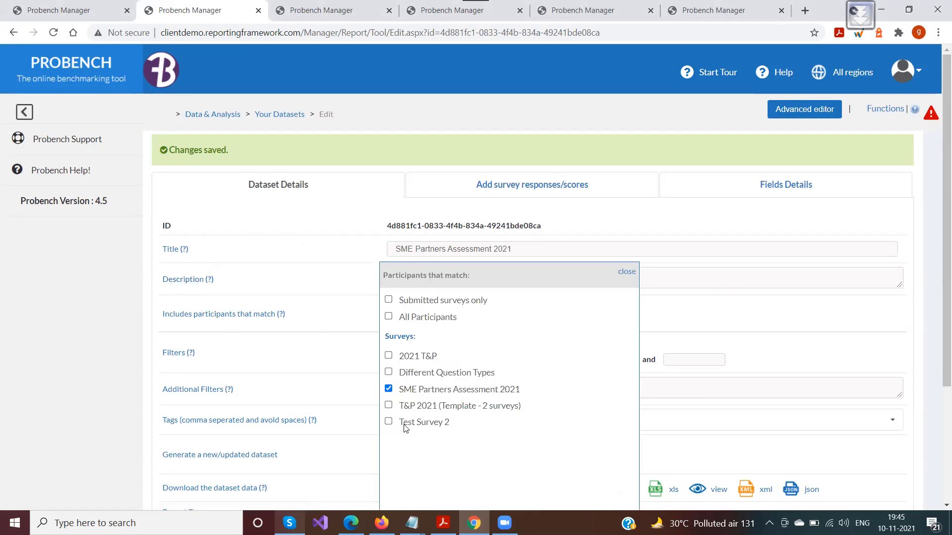
pyautogui.click(388, 301)
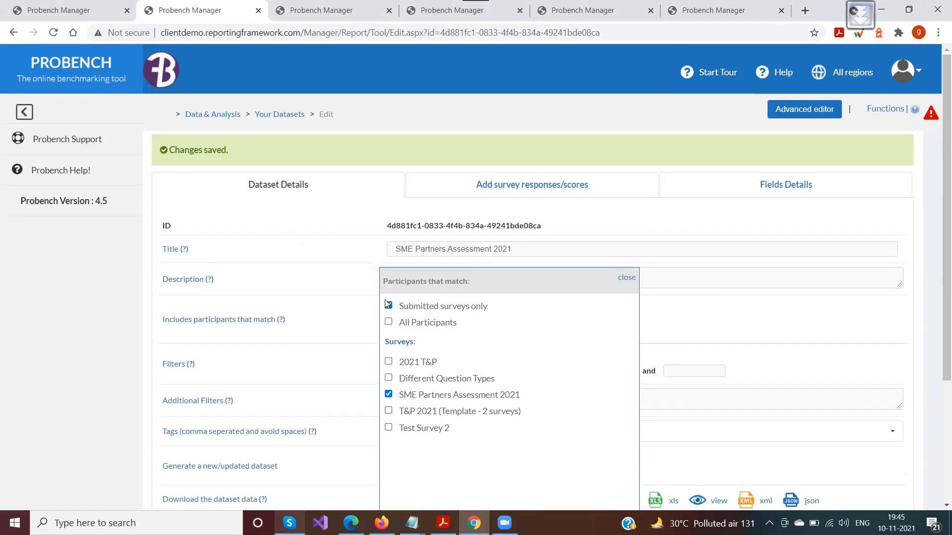
pyautogui.click(388, 301)
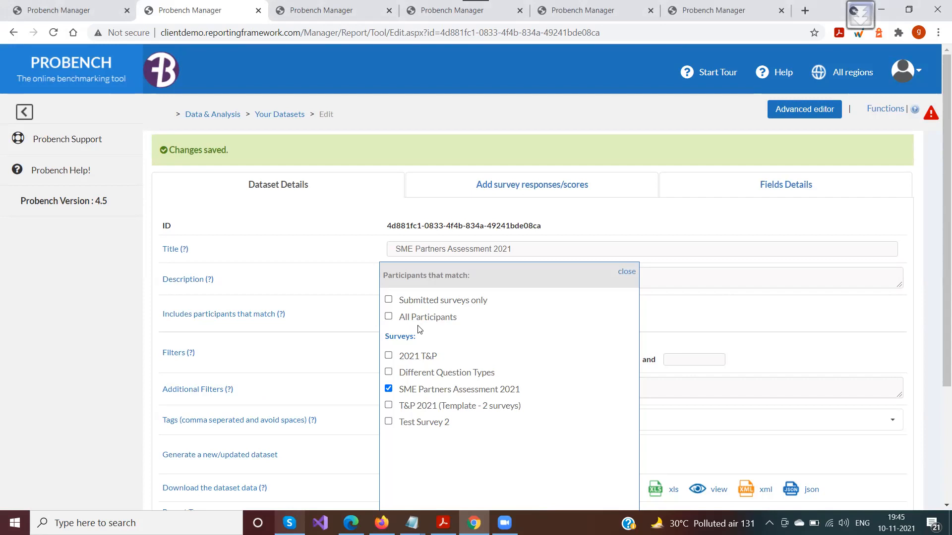
pyautogui.click(389, 318)
pyautogui.click(389, 317)
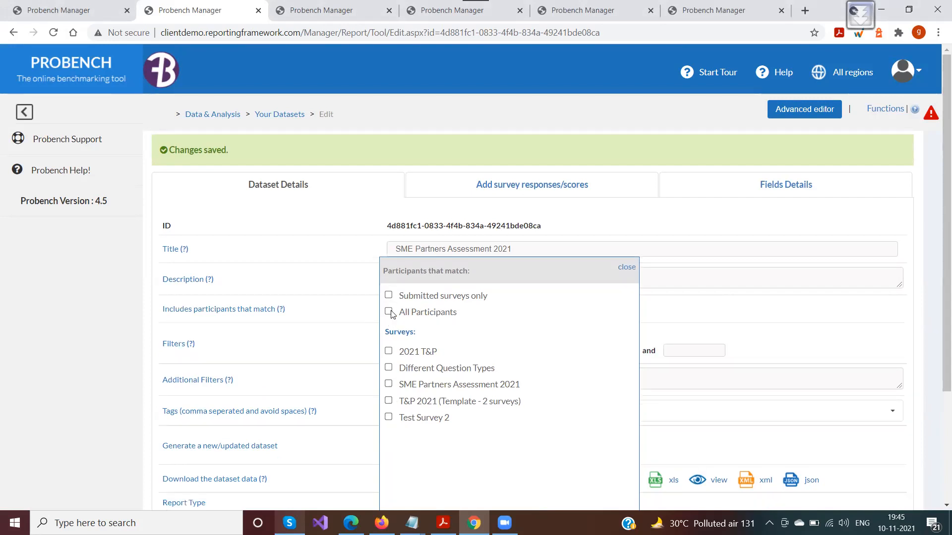
pyautogui.click(389, 351)
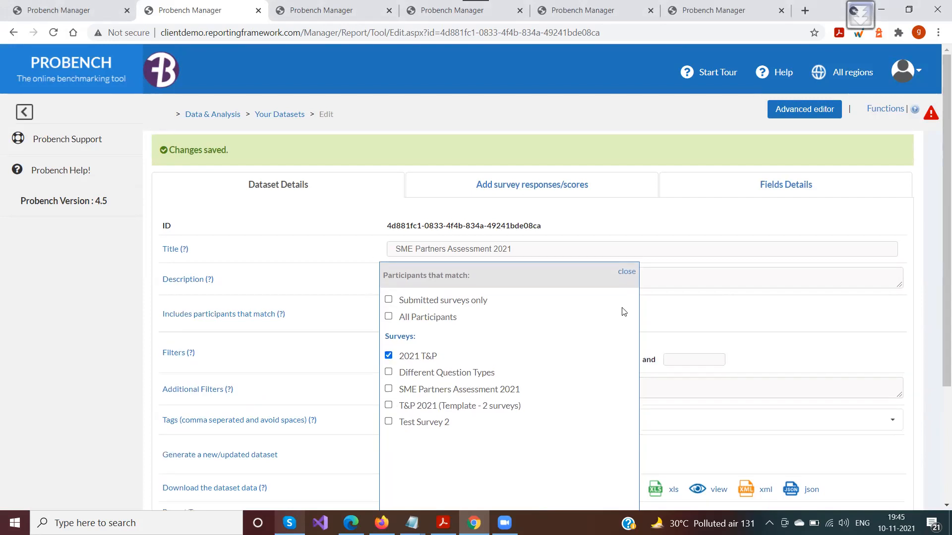
pyautogui.click(626, 269)
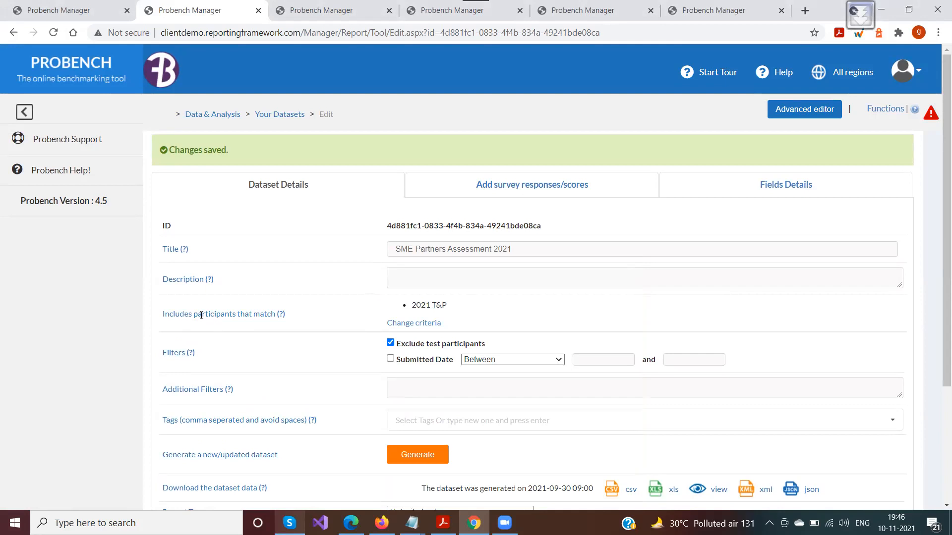
pyautogui.moveTo(165, 314); pyautogui.dragTo(347, 328)
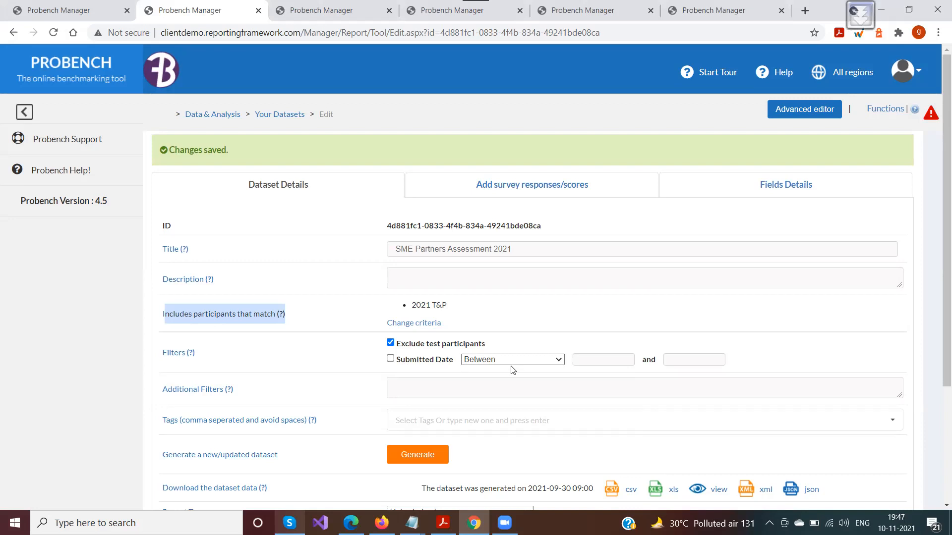
# - Enable the Submitted Date filter and set its condition to Equal To
pyautogui.click(390, 359)
pyautogui.click(473, 360)
pyautogui.press('Down')
pyautogui.press('Down')
pyautogui.press('Down')
pyautogui.press('Down')
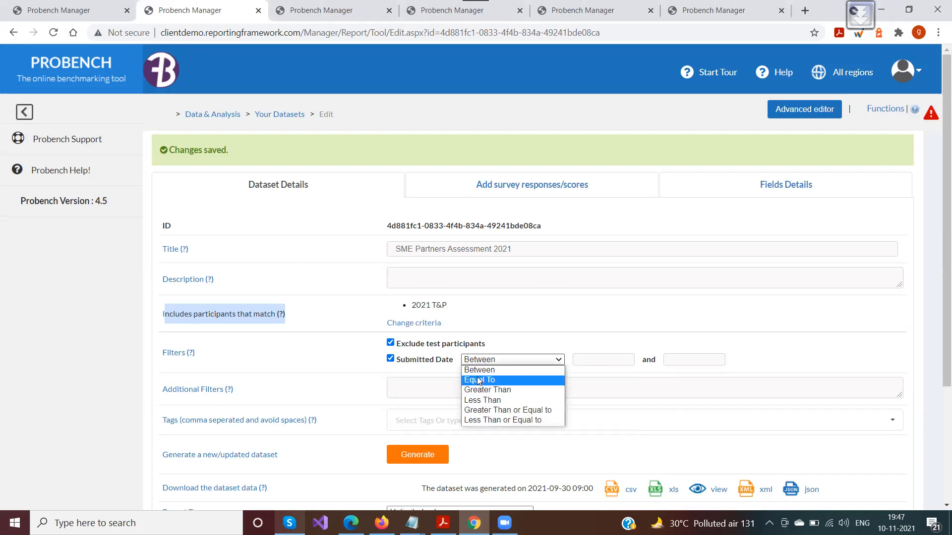
pyautogui.click(479, 381)
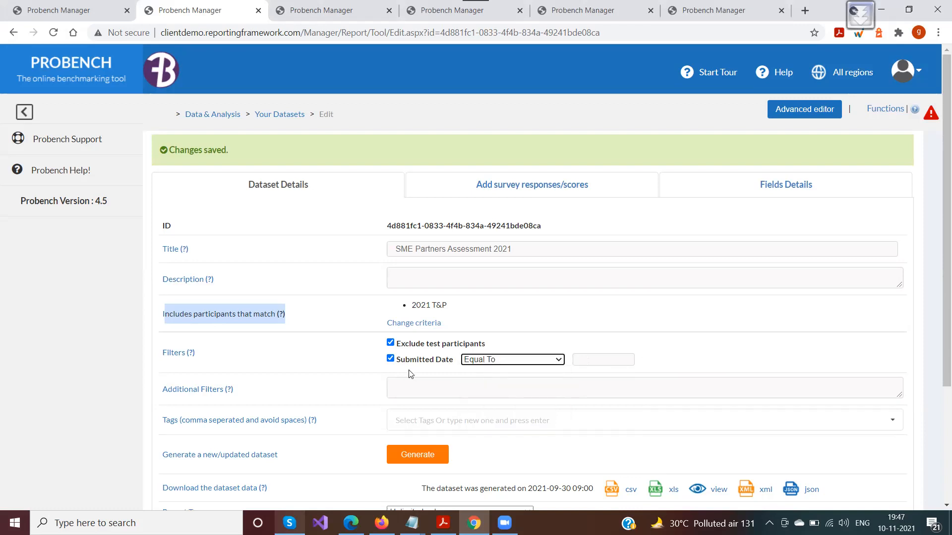
pyautogui.click(478, 363)
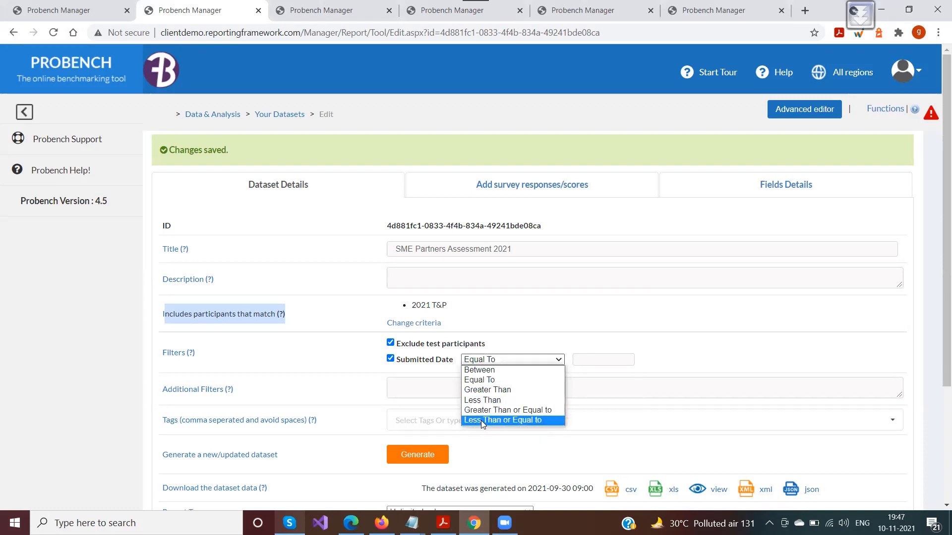
pyautogui.click(505, 361)
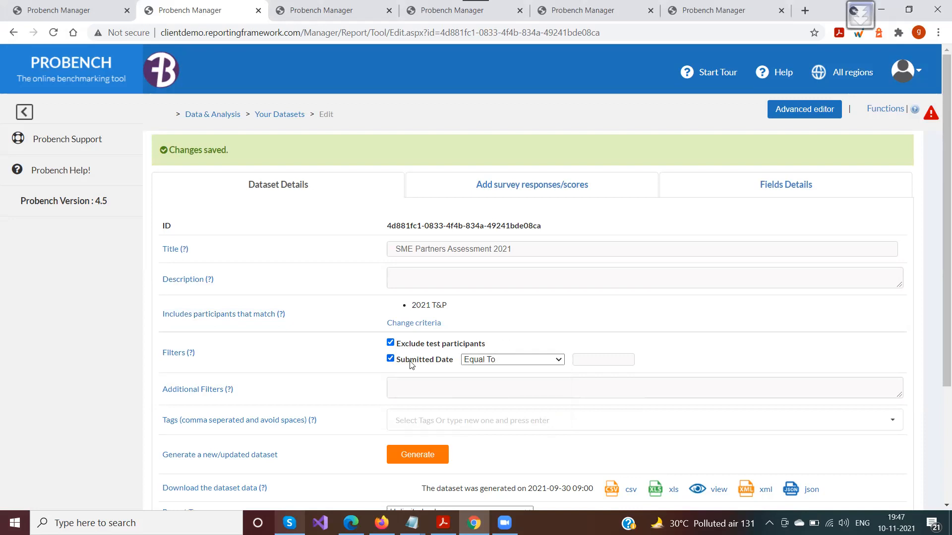
# - Enter DISPLAY_NAME()="73bit test Company" as the dataset's additional filter
pyautogui.moveTo(162, 390); pyautogui.dragTo(245, 391)
pyautogui.click(263, 390)
pyautogui.moveTo(230, 392)
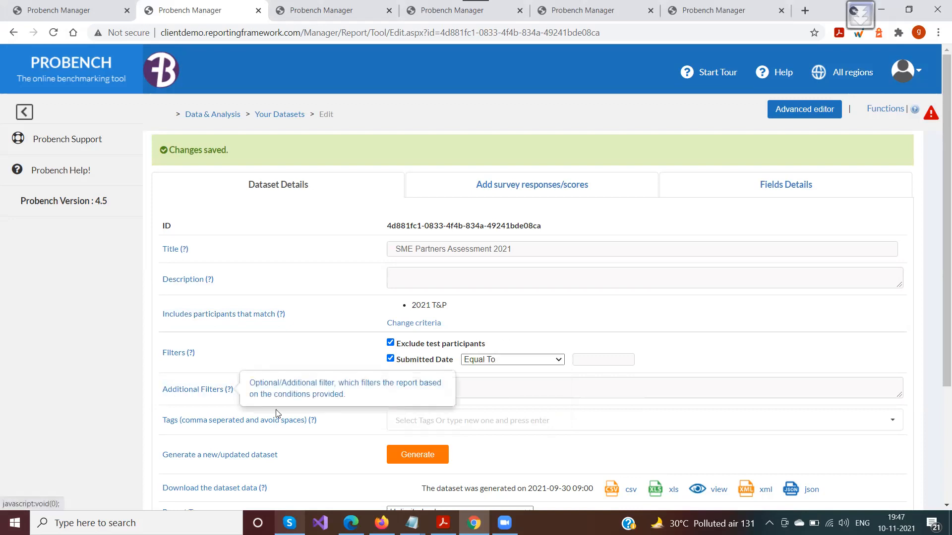
pyautogui.click(468, 387)
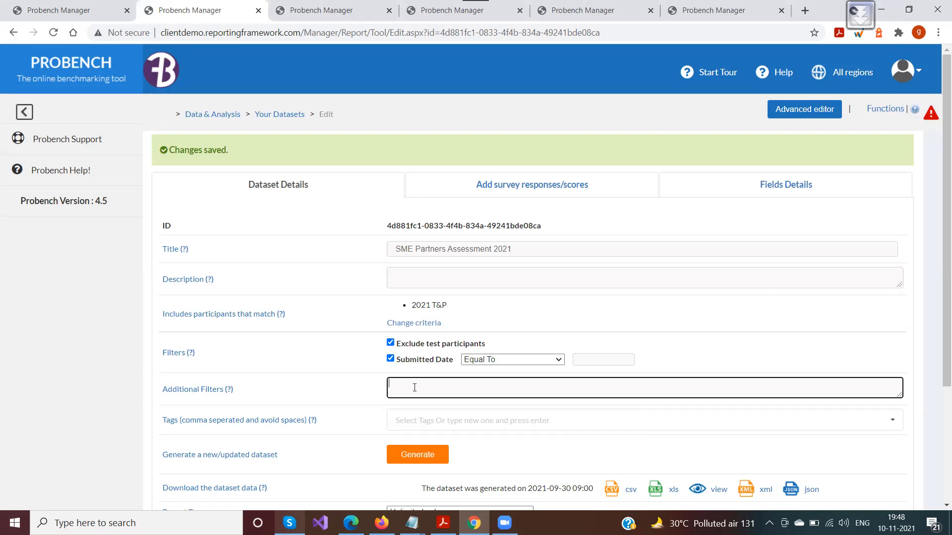
pyautogui.write('DISPLAY_NAME()="73bit test Compnay')
pyautogui.press('BackSpace')
pyautogui.press('BackSpace')
pyautogui.press('BackSpace')
pyautogui.write('any')
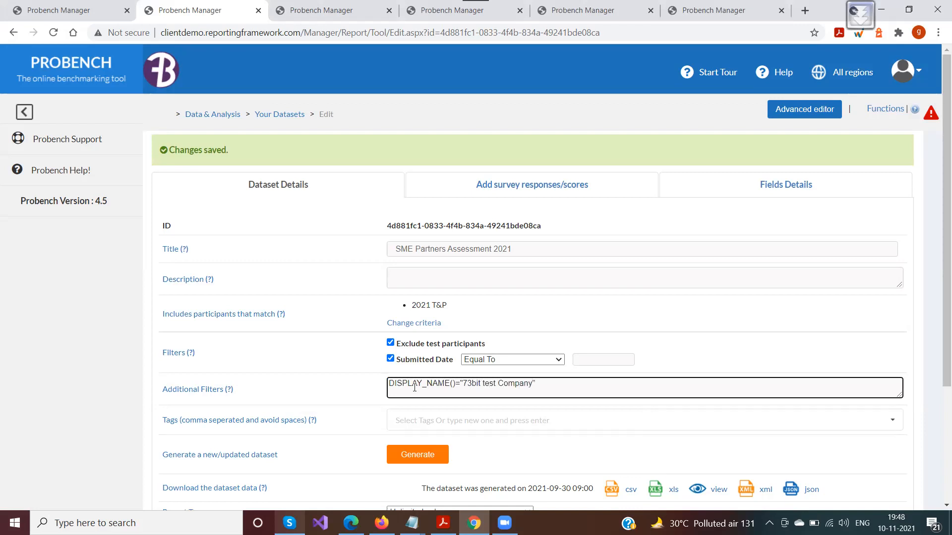
# - Insert CONTAINS( before DISPLAY_NAME() in the additional filter and replace the equals sign with a comma
pyautogui.scroll(-3, 295, 352)
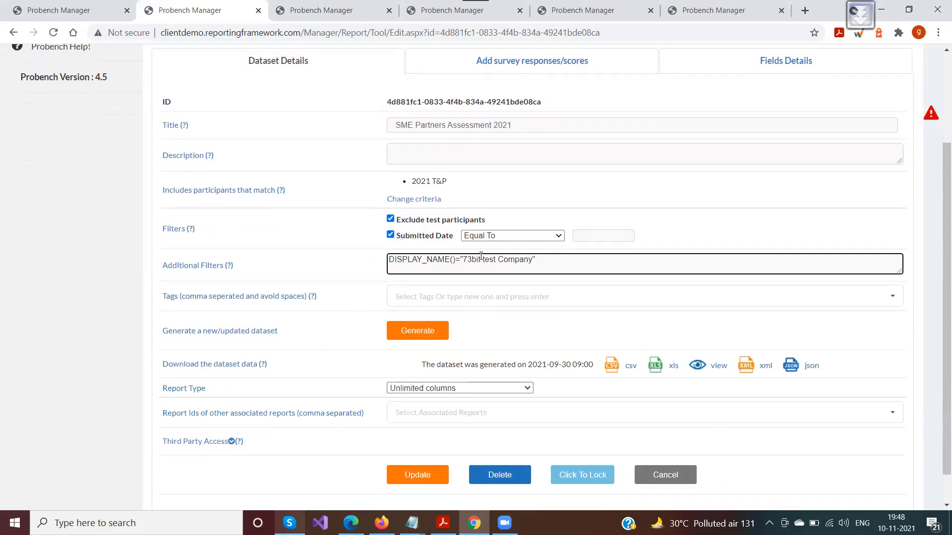
pyautogui.moveTo(541, 255); pyautogui.dragTo(378, 265)
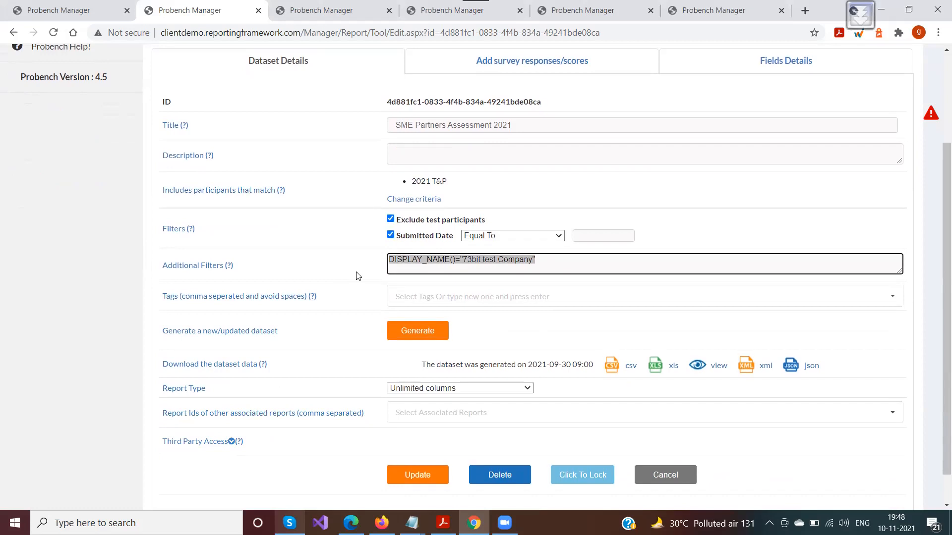
pyautogui.click(393, 255)
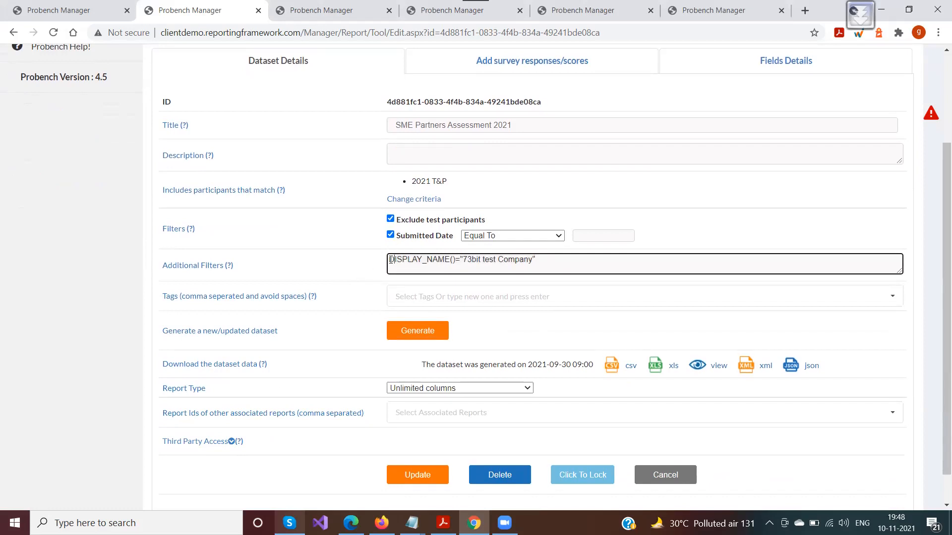
pyautogui.write('Conta')
pyautogui.press('BackSpace')
pyautogui.press('BackSpace')
pyautogui.press('BackSpace')
pyautogui.press('BackSpace')
pyautogui.write('ONTAINS(')
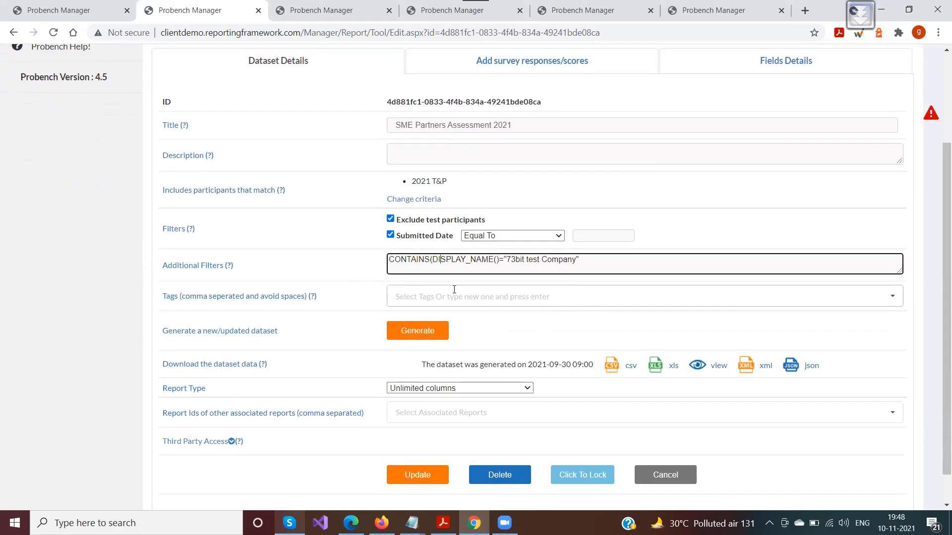
pyautogui.press('BackSpace')
pyautogui.write(',')
# - Replace the quoted company name in the additional filter with Ltd and end the expression with )>0
pyautogui.press('Right')
pyautogui.hotkey('shift', 'Right')
pyautogui.hotkey('shift', 'Right')
pyautogui.hotkey('shift', 'Right')
pyautogui.hotkey('shift', 'Right')
pyautogui.hotkey('shift', 'Right')
pyautogui.hotkey('shift', 'Right')
pyautogui.hotkey('shift', 'Right')
pyautogui.hotkey('shift', 'Right')
pyautogui.hotkey('shift', 'Right')
pyautogui.hotkey('shift', 'Right')
pyautogui.hotkey('shift', 'Right')
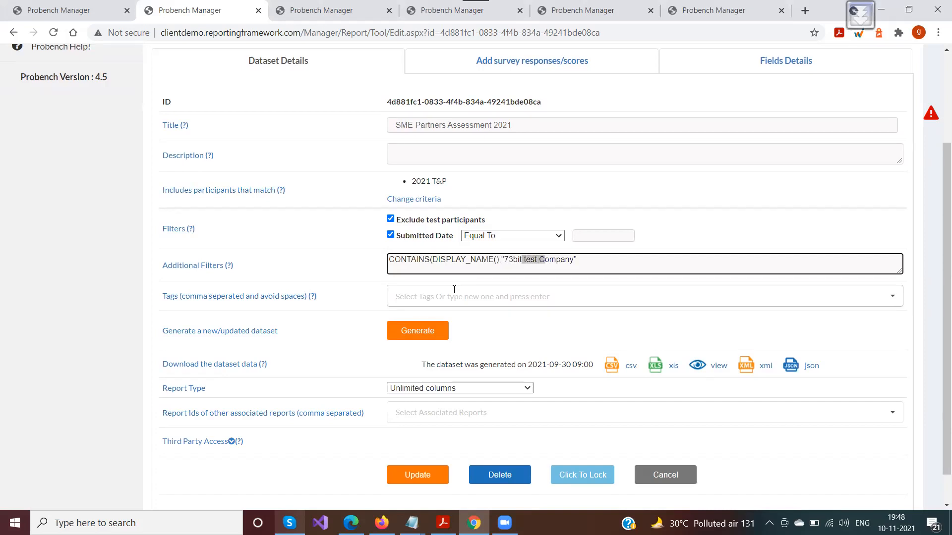
pyautogui.hotkey('shift', 'Right')
pyautogui.hotkey('shift', 'Right')
pyautogui.press('BackSpace')
pyautogui.write(')>0')
pyautogui.press('Left')
pyautogui.hotkey('shift', 'Left')
pyautogui.hotkey('shift', 'Left')
pyautogui.hotkey('shift', 'Left')
pyautogui.hotkey('shift', 'Left')
pyautogui.hotkey('shift', 'Left')
pyautogui.write('Ltd')
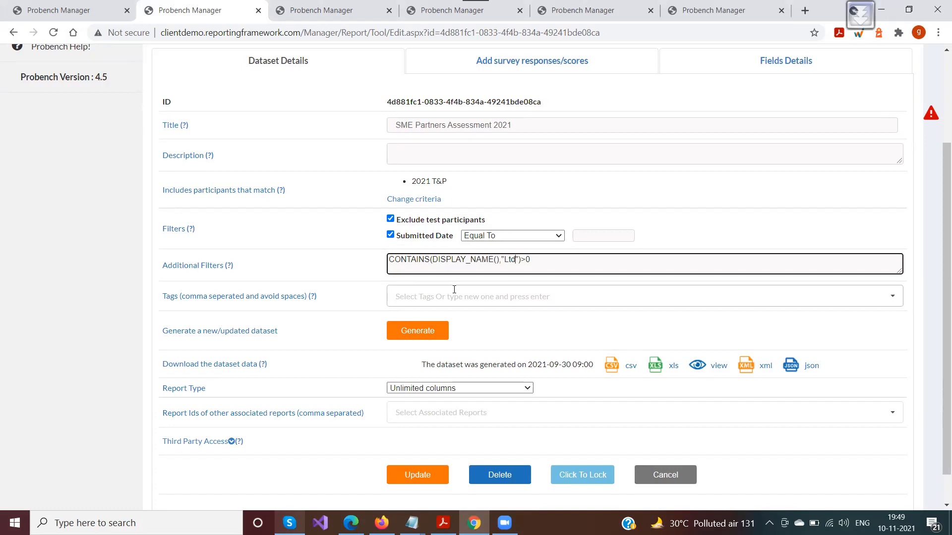
# - Change the additional filter's comparison operator to less than, giving CONTAINS(DISPLAY_NAME(),"Ltd")<0
pyautogui.press('Right')
pyautogui.press('Right')
pyautogui.press('Right')
pyautogui.press('BackSpace')
pyautogui.write('<')
pyautogui.moveTo(503, 259); pyautogui.dragTo(514, 259)
pyautogui.moveTo(531, 259)
pyautogui.mouseDown()
pyautogui.moveTo(391, 254)
pyautogui.moveTo(537, 259)
pyautogui.mouseUp()
pyautogui.click(413, 257)
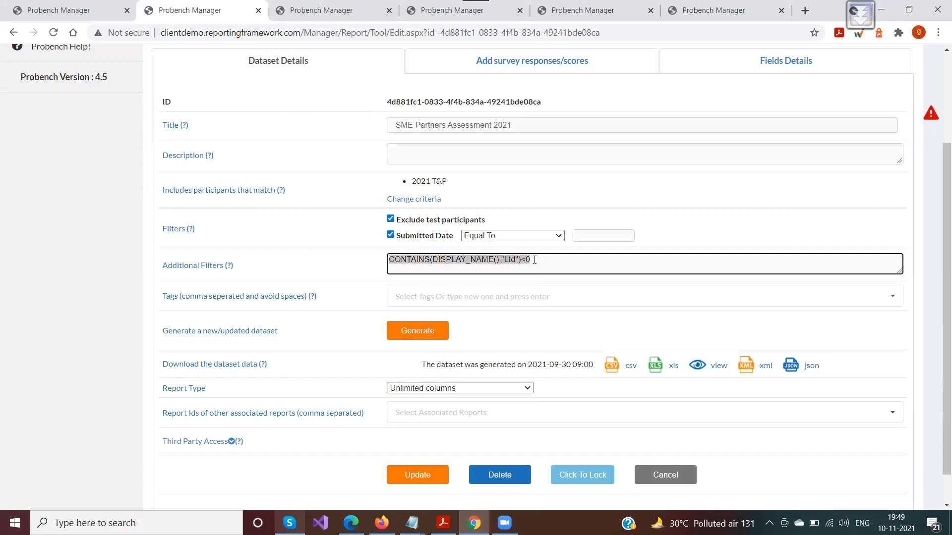
# - Open the Functions list in a new browser tab and look up the DISPLAY_NAME entry
pyautogui.scroll(3, 281, 288)
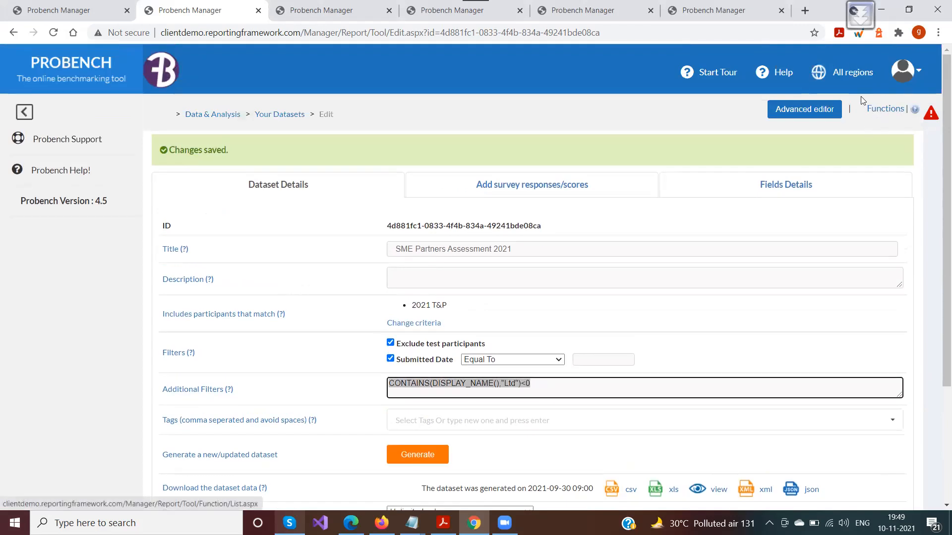
pyautogui.rightClick(884, 113)
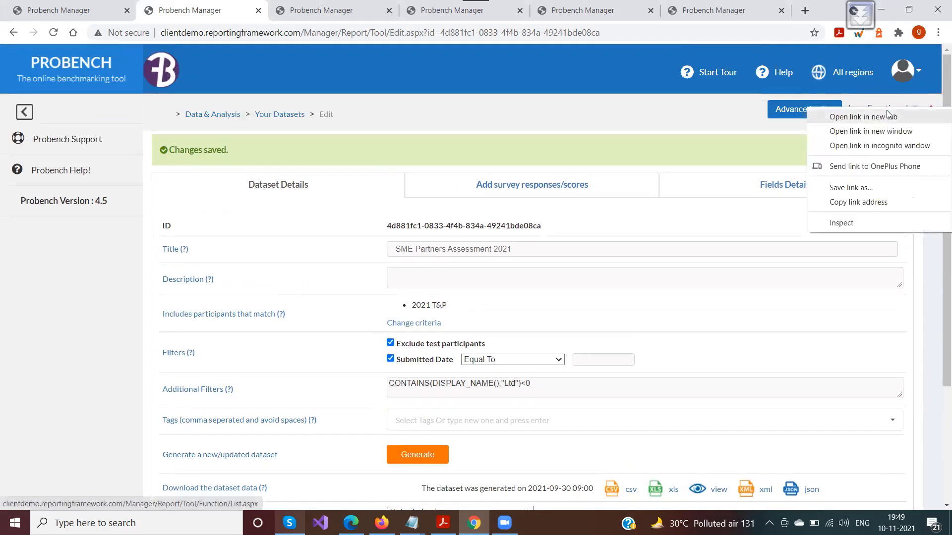
pyautogui.click(889, 114)
pyautogui.click(255, 10)
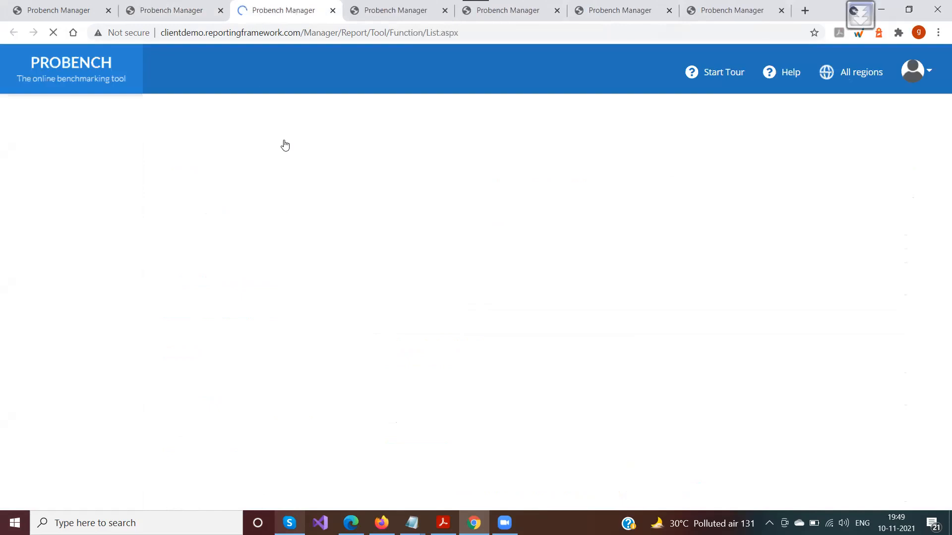
pyautogui.scroll(-12, 311, 241)
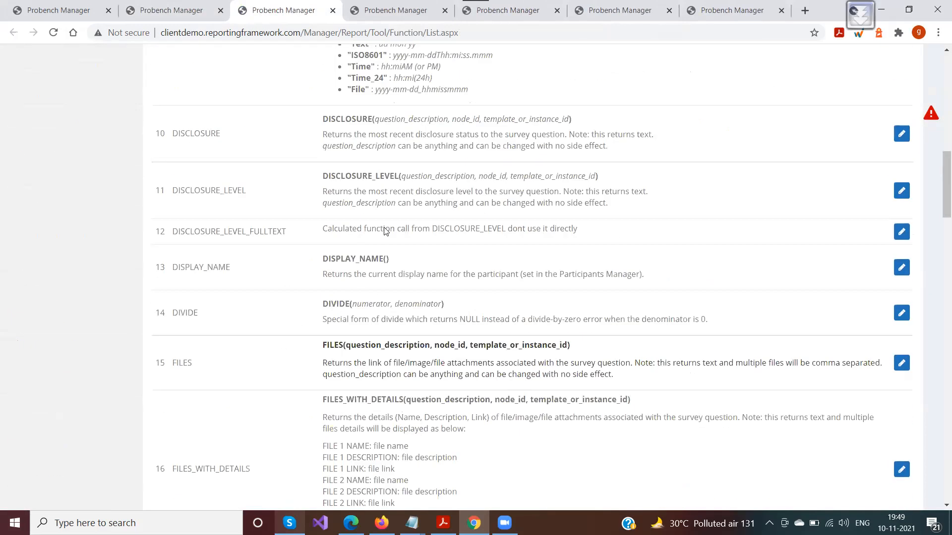
pyautogui.scroll(-4, 387, 231)
pyautogui.scroll(4, 362, 268)
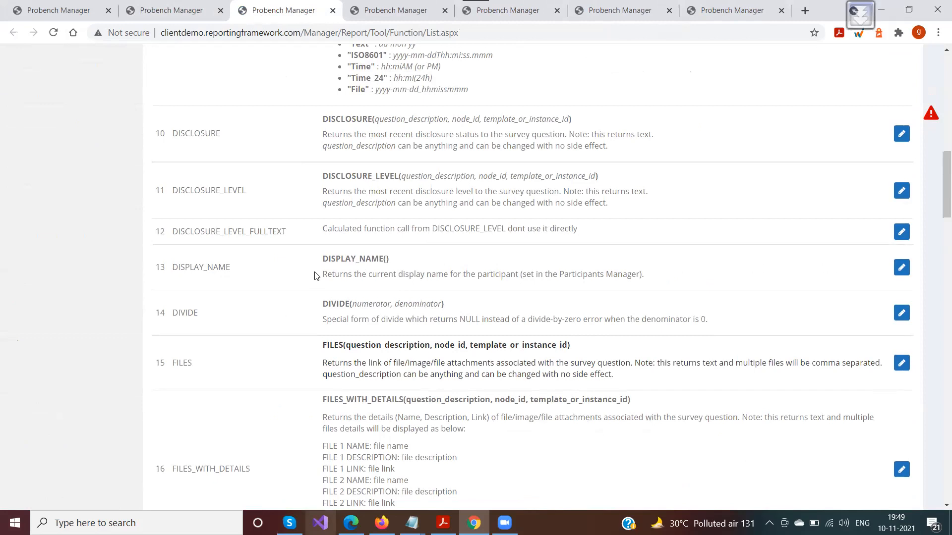
# - Return to the dataset's edit page, review the CONTAINS filter expression and view the available tags
pyautogui.click(143, 7)
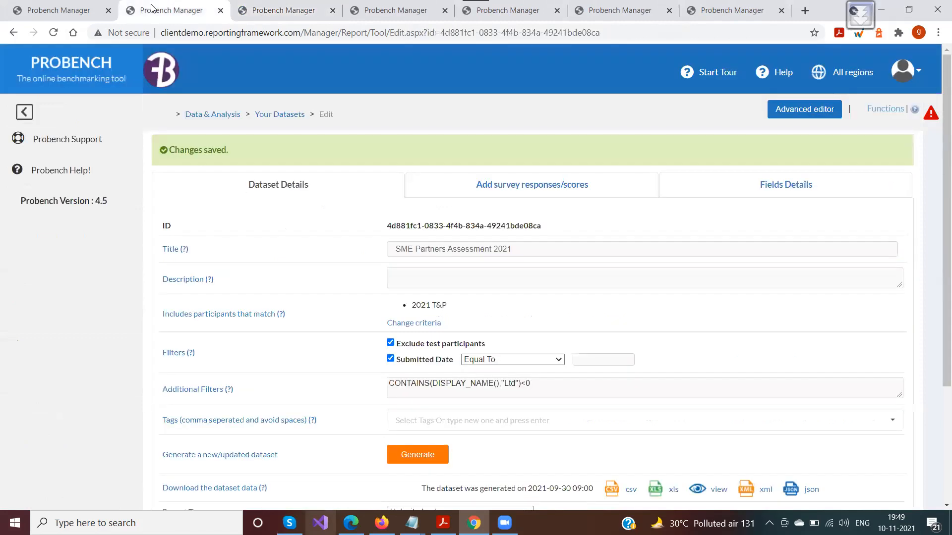
pyautogui.doubleClick(415, 381)
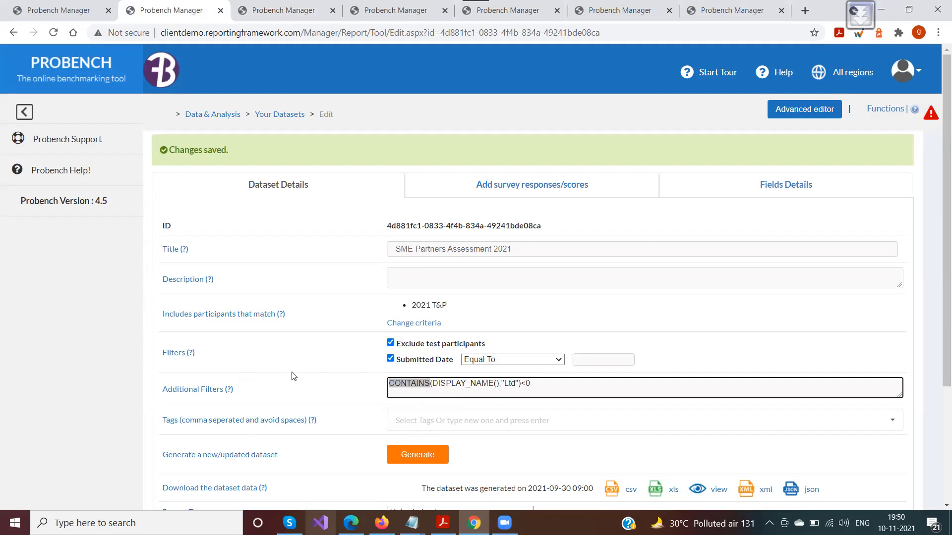
pyautogui.scroll(-3, 292, 376)
pyautogui.moveTo(536, 264); pyautogui.dragTo(367, 263)
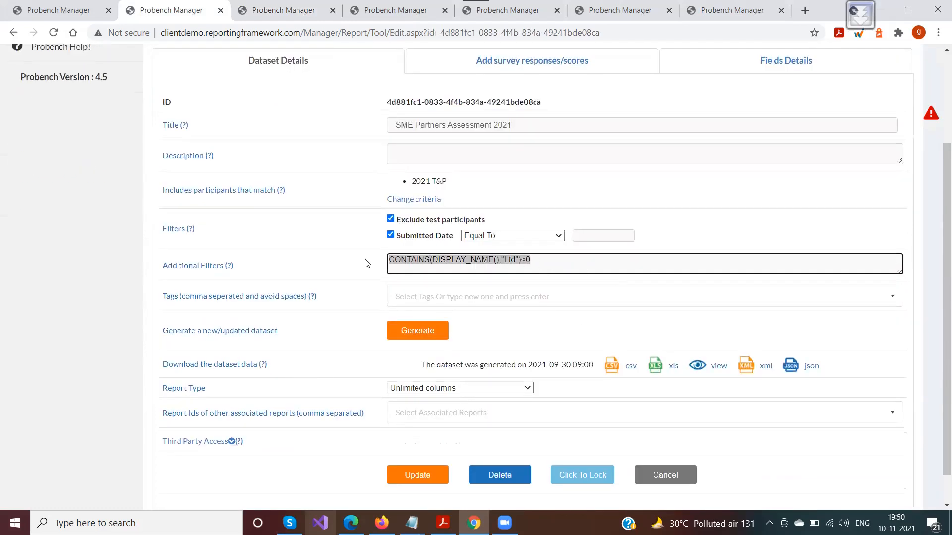
pyautogui.click(353, 263)
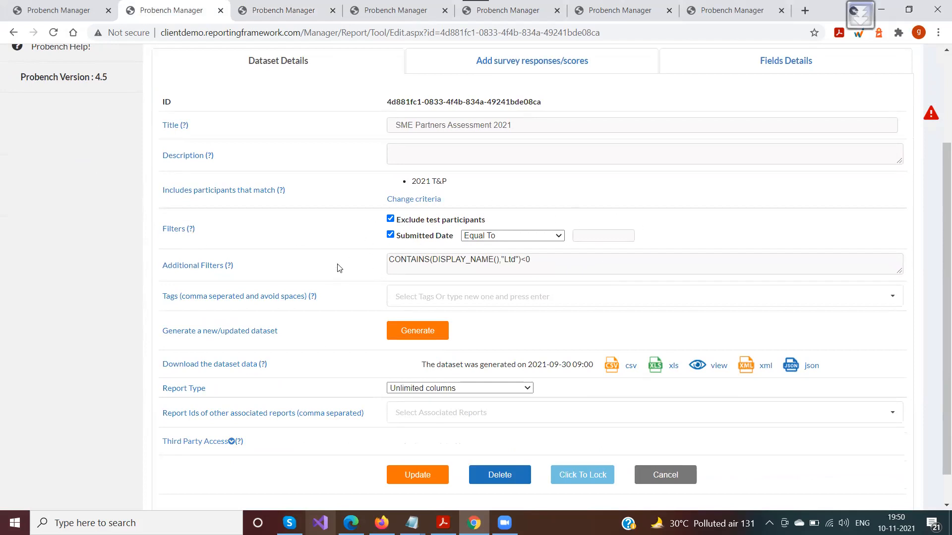
pyautogui.scroll(-1, 339, 263)
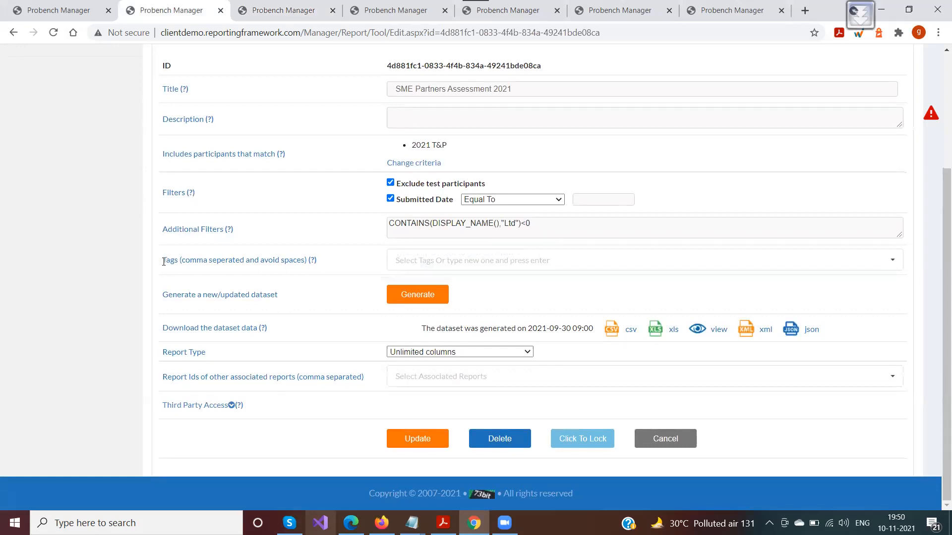
pyautogui.click(430, 260)
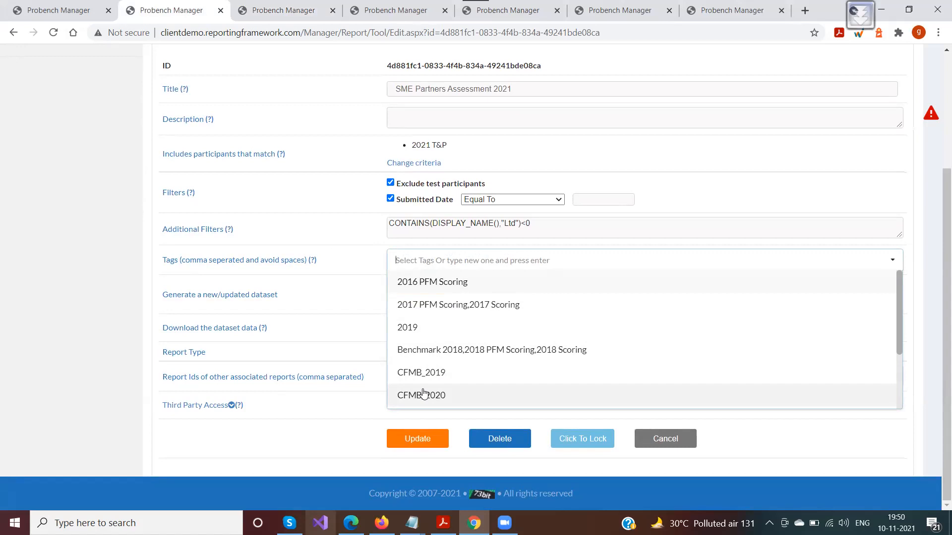
pyautogui.scroll(3, 153, 287)
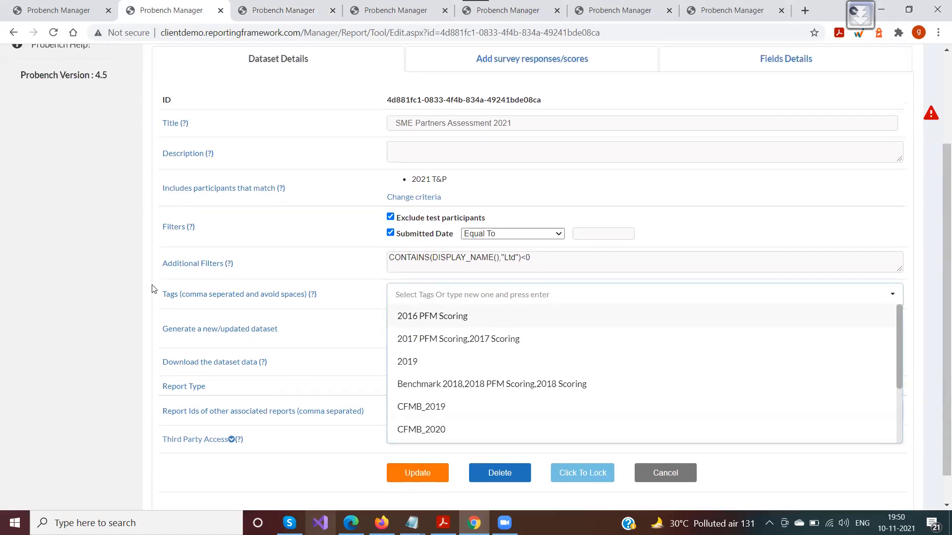
# - Go back to the Your Datasets page and display the datasets grouped by folder
pyautogui.click(64, 7)
pyautogui.click(14, 33)
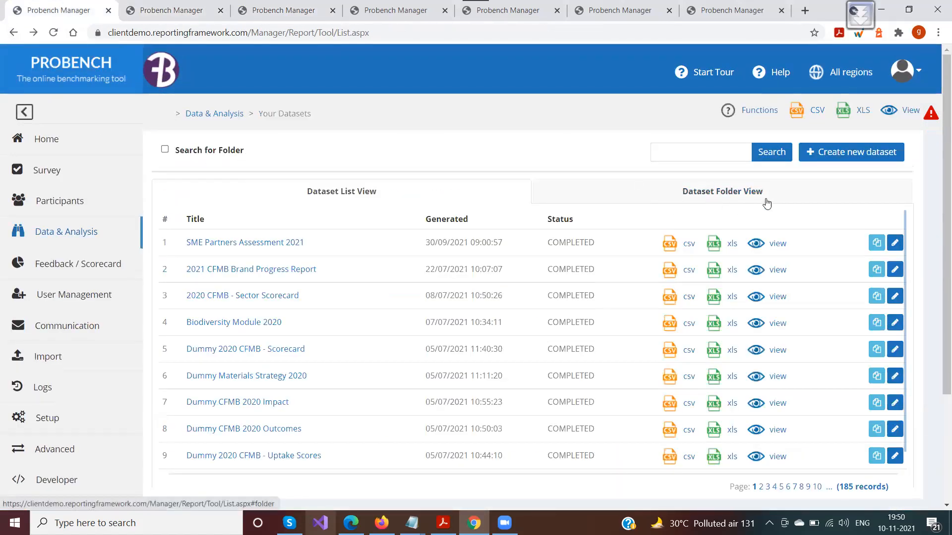
pyautogui.click(66, 233)
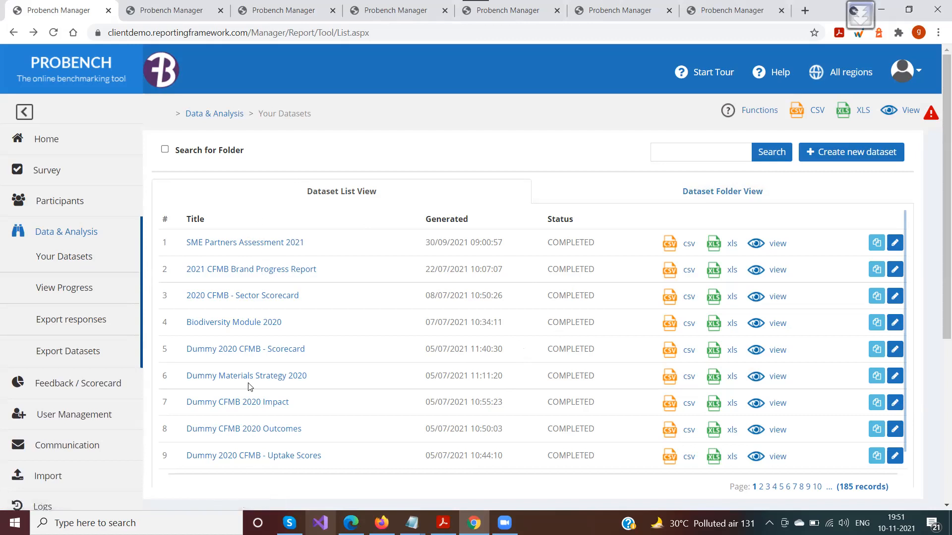
pyautogui.click(687, 193)
pyautogui.scroll(-1, 430, 284)
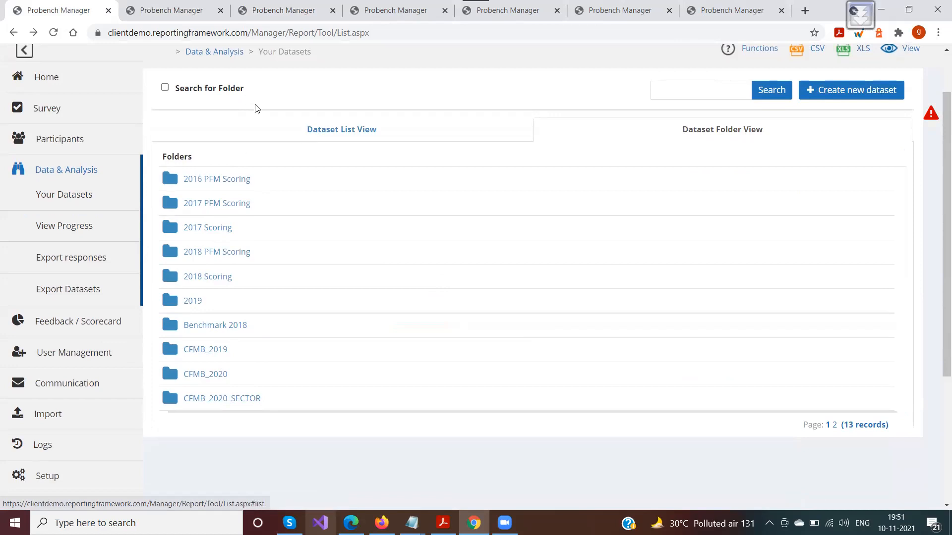
# - Display the datasets as a list again and check the total number of records
pyautogui.click(278, 128)
pyautogui.scroll(-1, 844, 363)
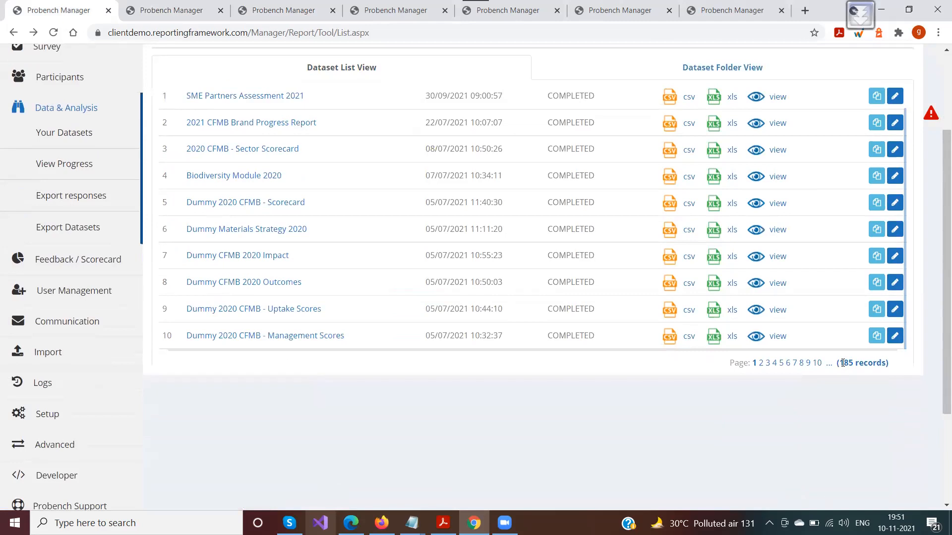
pyautogui.moveTo(839, 363); pyautogui.dragTo(888, 363)
pyautogui.scroll(1, 530, 358)
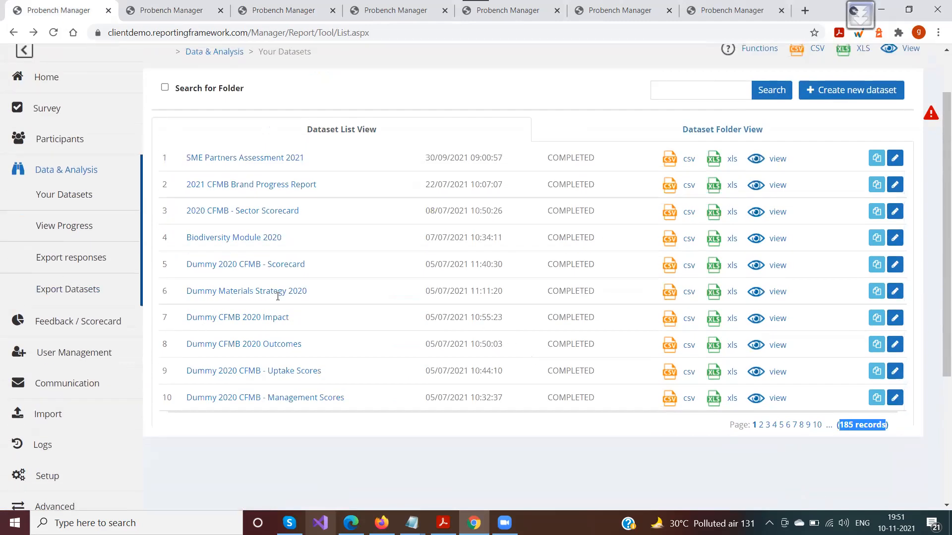
# - Open the 2016 PFM Scoring folder from the folder view of the datasets
pyautogui.click(678, 91)
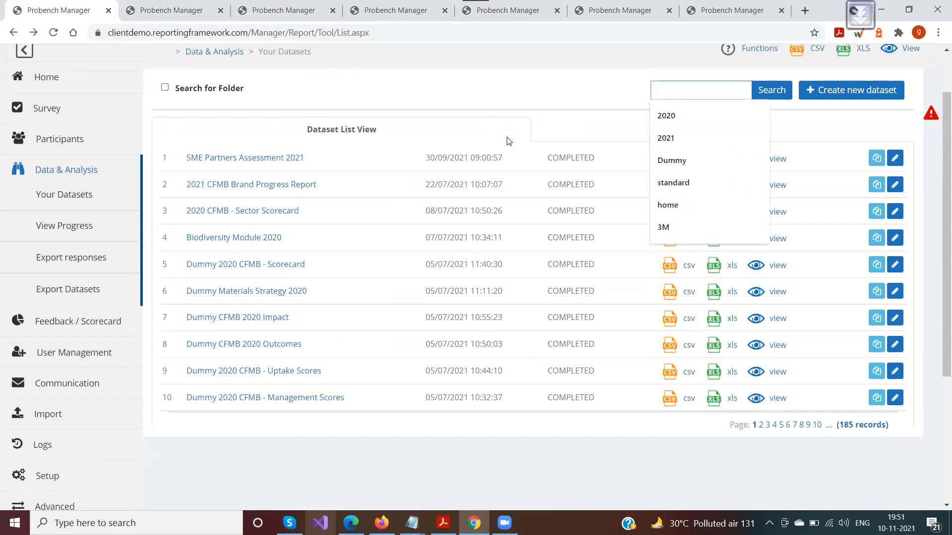
pyautogui.click(575, 133)
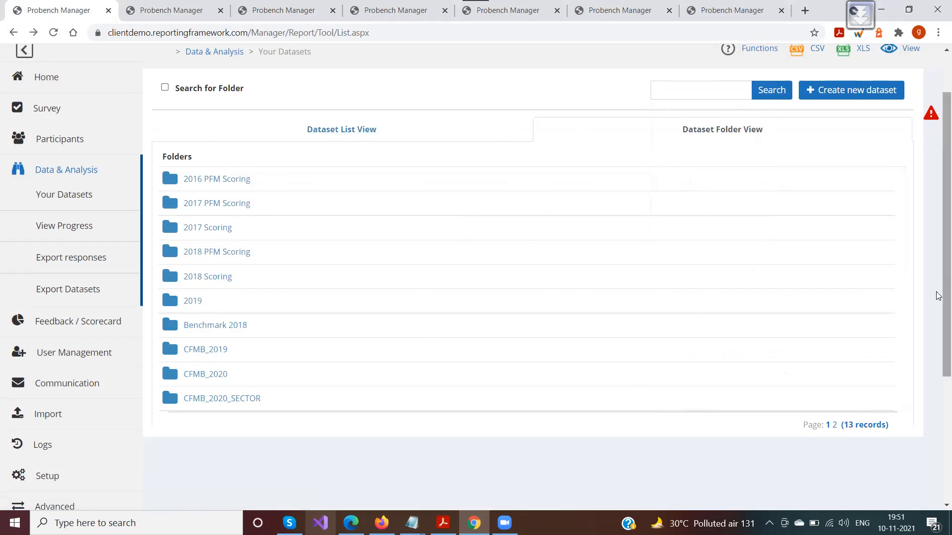
pyautogui.click(203, 181)
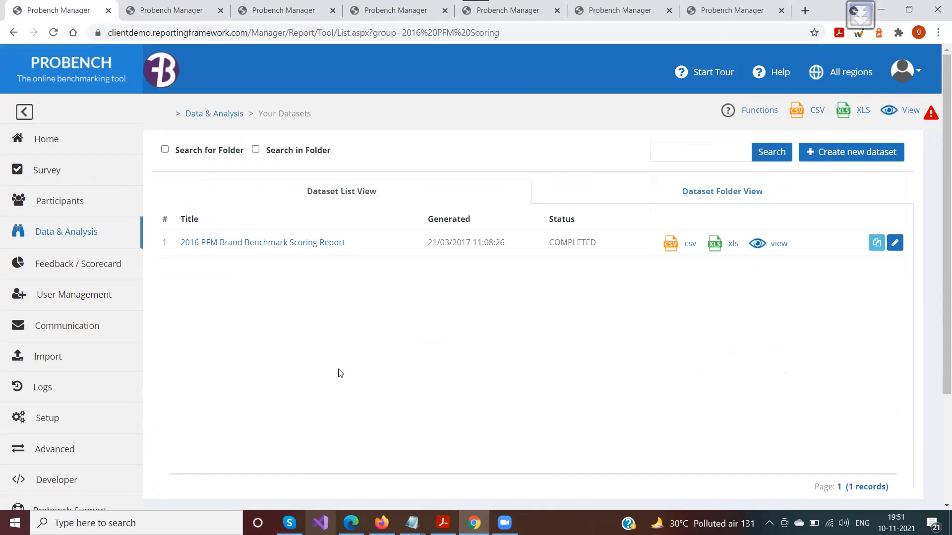
# - Add the 2016 PFM Scoring tag to the SME Partners Assessment 2021 dataset and submit the update
pyautogui.click(148, 7)
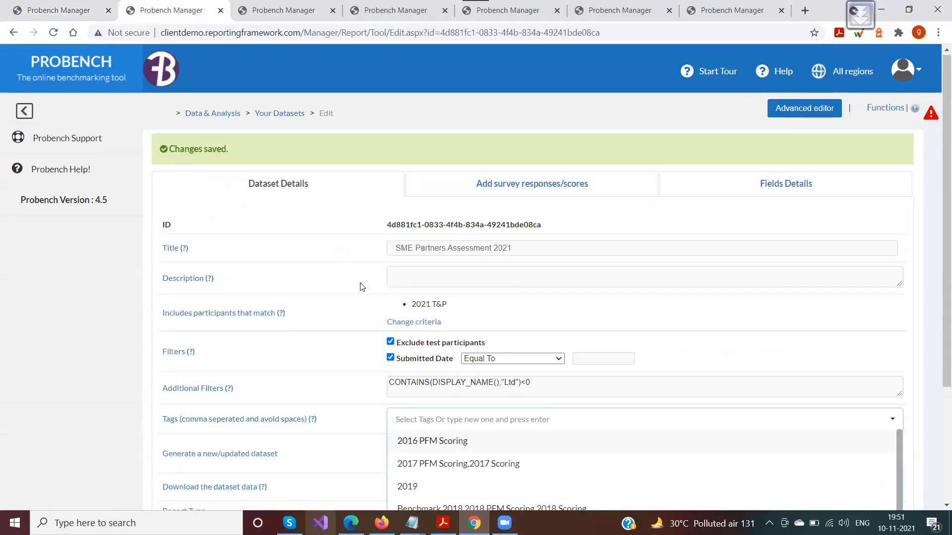
pyautogui.scroll(-2, 361, 286)
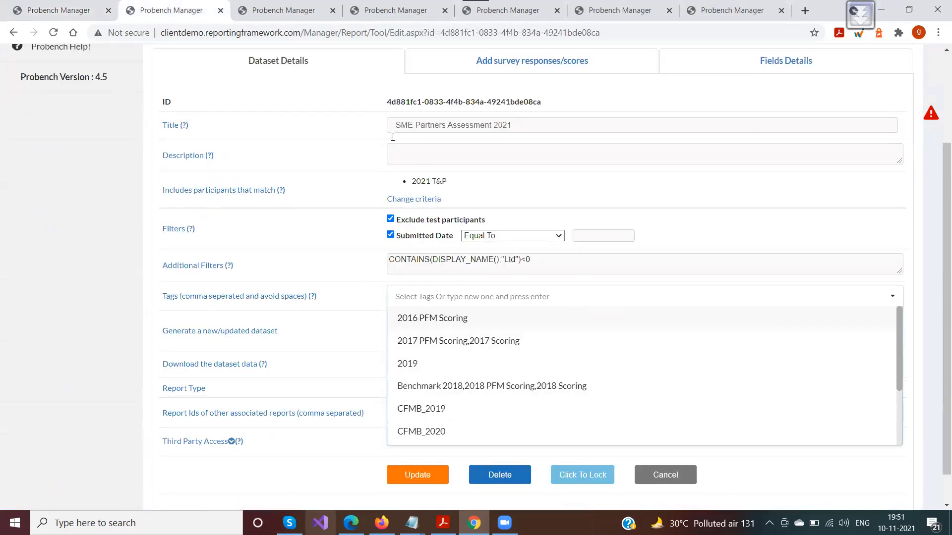
pyautogui.click(429, 322)
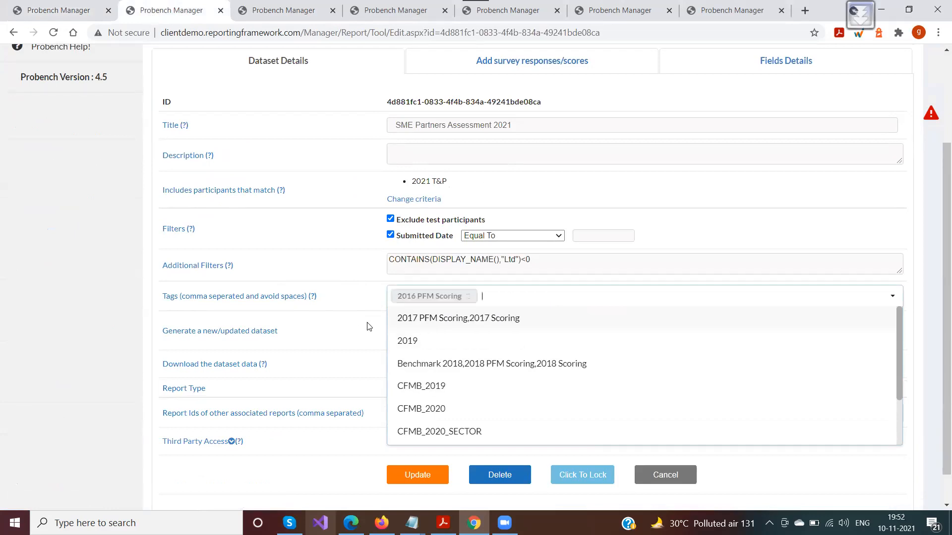
pyautogui.click(342, 300)
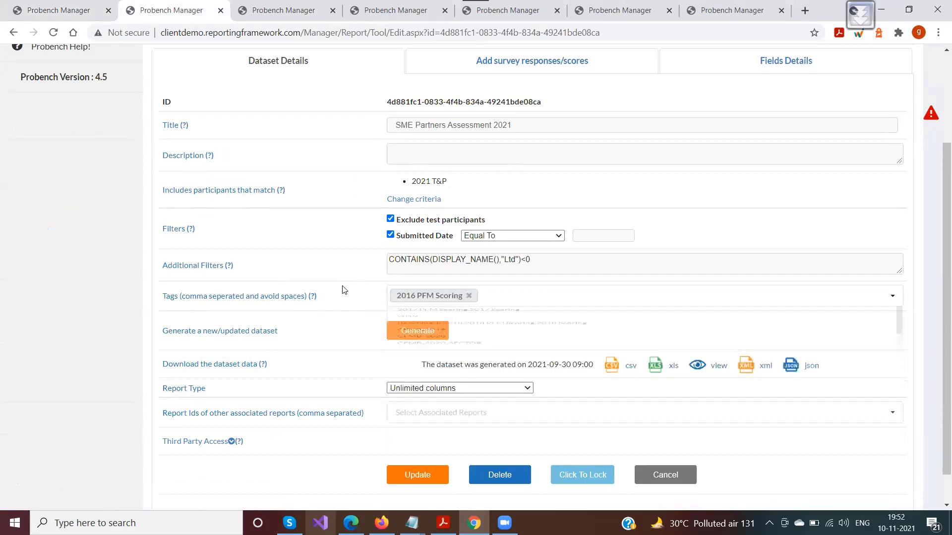
pyautogui.click(410, 476)
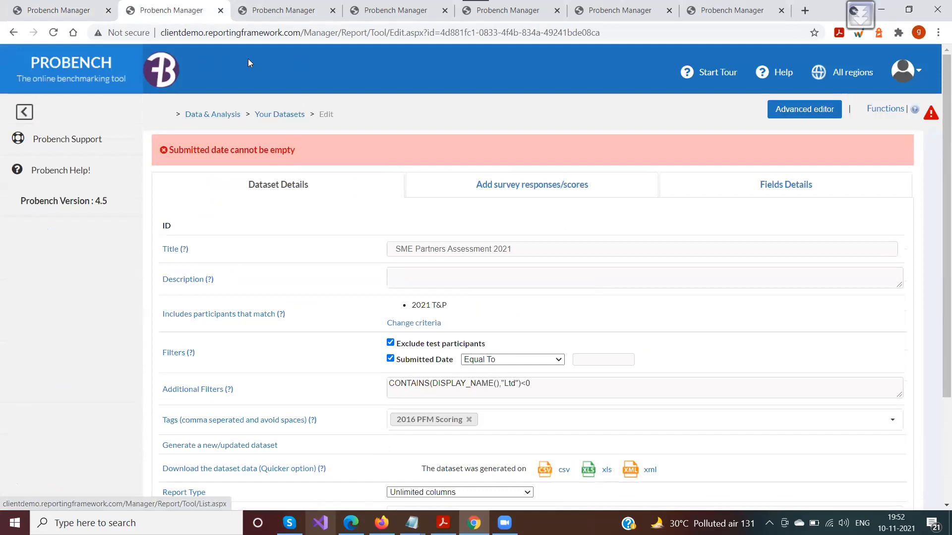
# - Turn off the Submitted Date filter and update the dataset
pyautogui.click(390, 359)
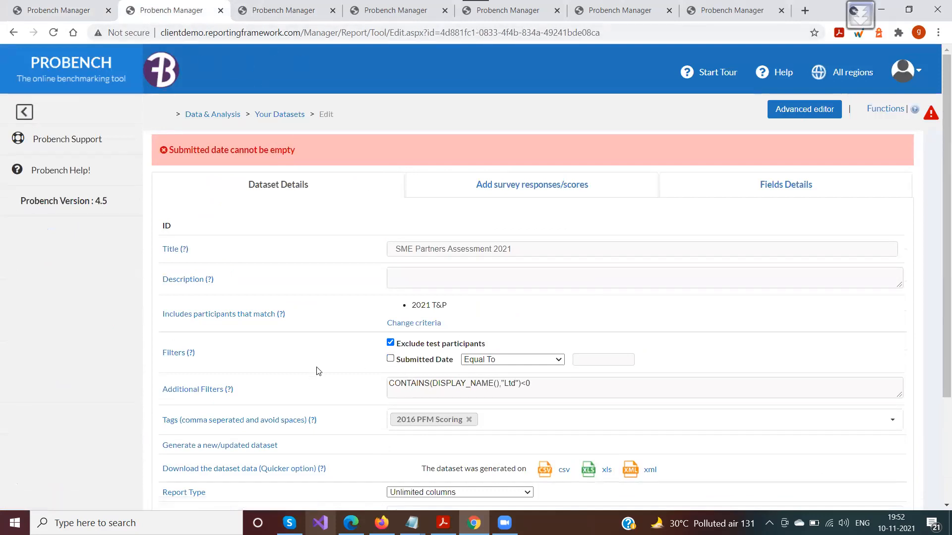
pyautogui.scroll(-3, 318, 372)
pyautogui.click(418, 438)
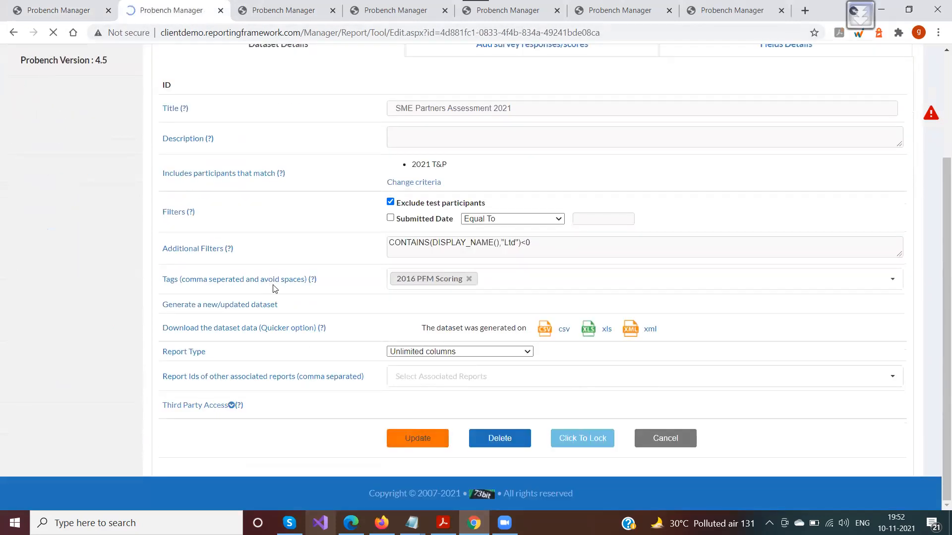
# - Reload the 2016 PFM Scoring folder to check for SME Partners Assessment 2021, and reopen the folder from the folder view
pyautogui.click(49, 12)
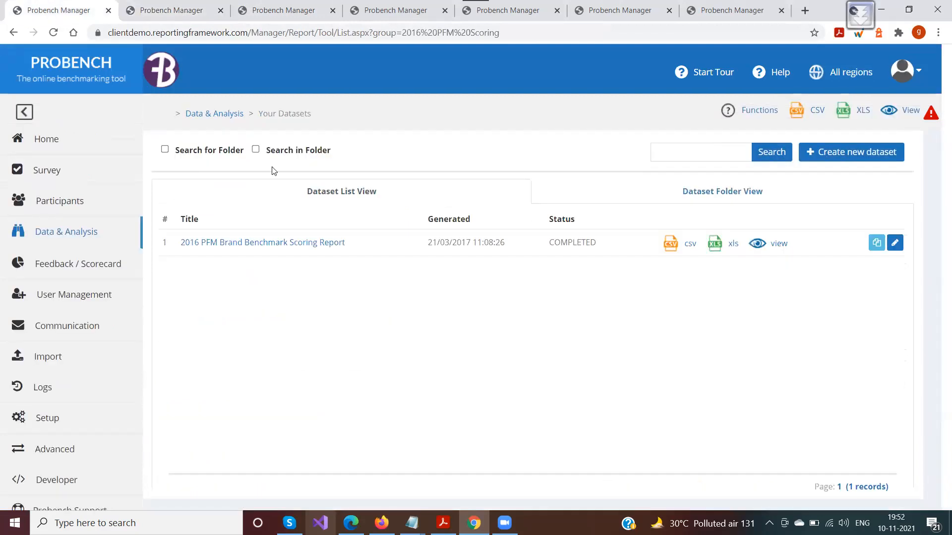
pyautogui.click(408, 33)
pyautogui.press('Return')
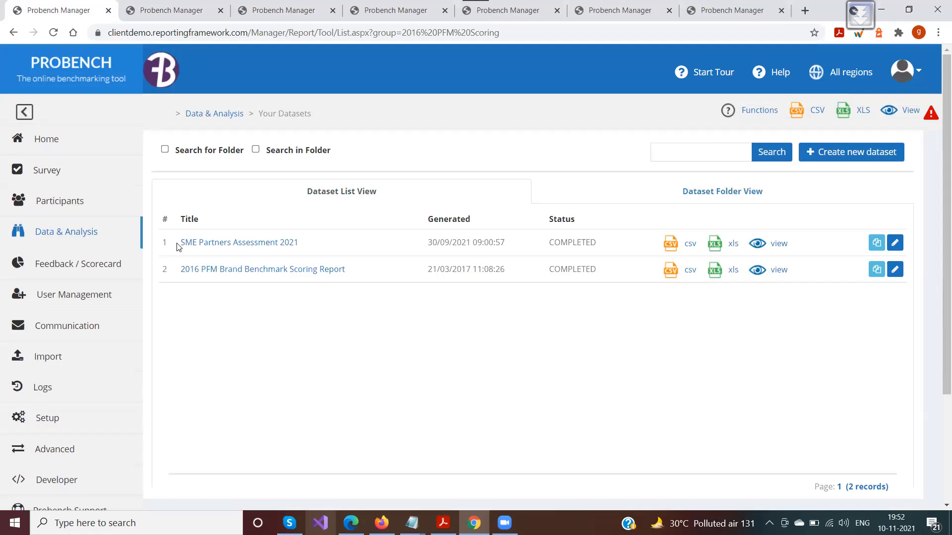
pyautogui.moveTo(179, 247); pyautogui.dragTo(328, 250)
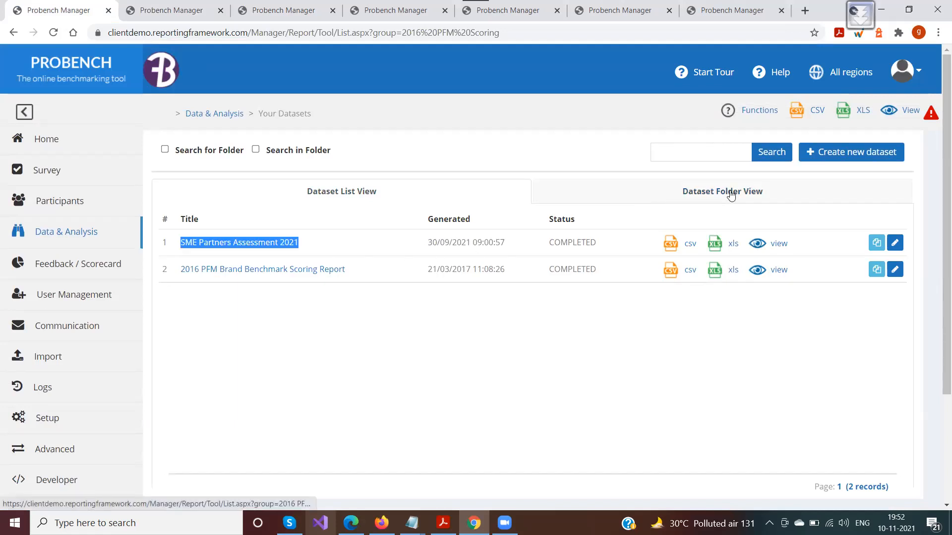
pyautogui.click(678, 194)
pyautogui.click(214, 243)
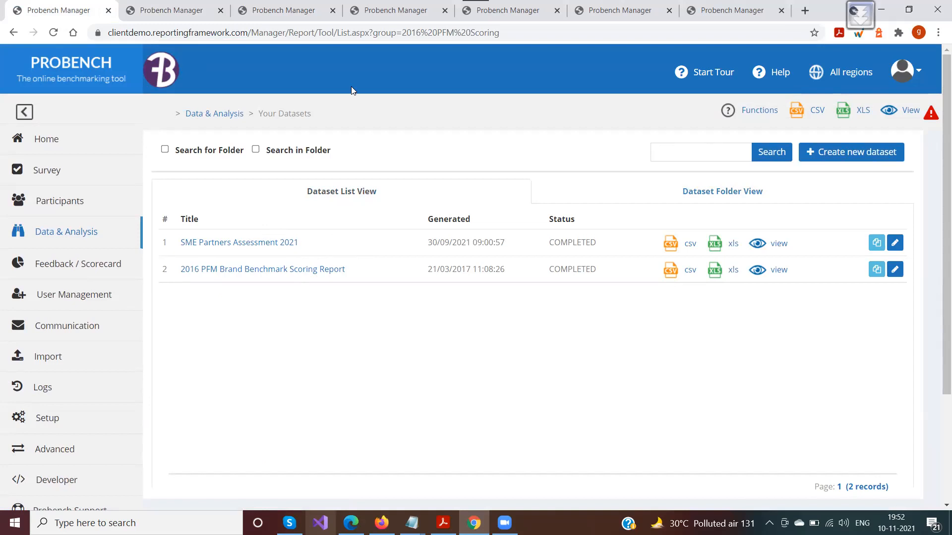
# - Return to the dataset's edit page and review its assigned tag and the settings below it
pyautogui.click(173, 10)
pyautogui.scroll(-1, 336, 345)
pyautogui.scroll(-2, 336, 345)
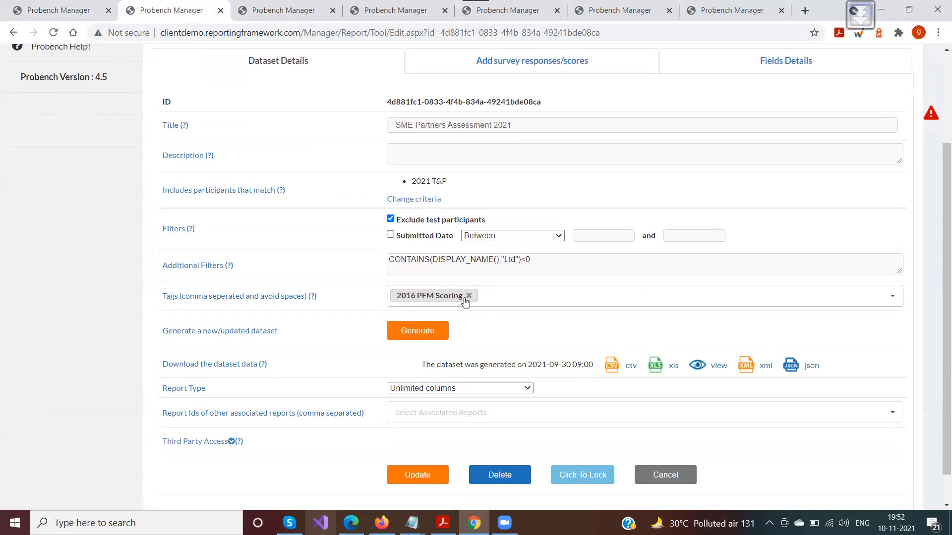
pyautogui.scroll(-1, 481, 323)
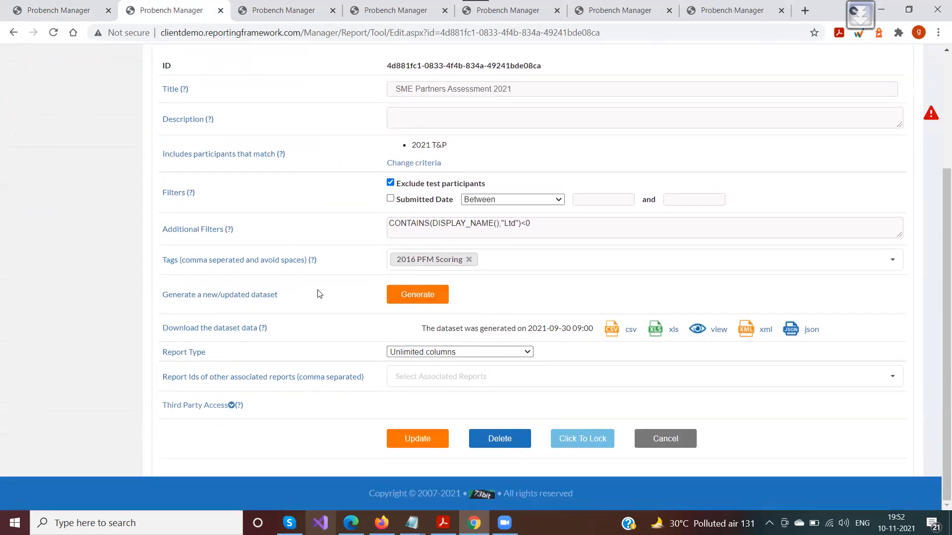
pyautogui.scroll(1, 365, 355)
pyautogui.scroll(-1, 362, 351)
# - Examine the list of reports that can be associated with the dataset, and check the dataset's title
pyautogui.moveTo(162, 376); pyautogui.dragTo(389, 377)
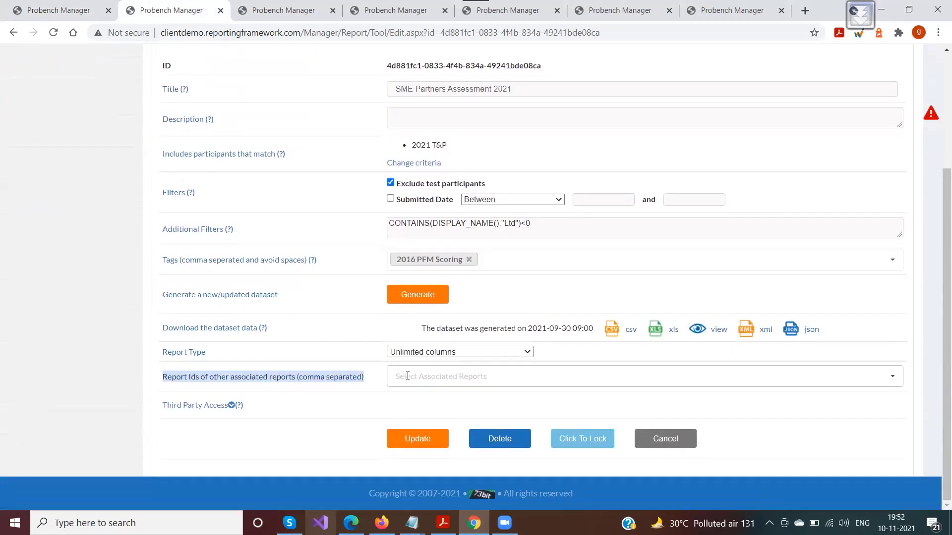
pyautogui.click(408, 377)
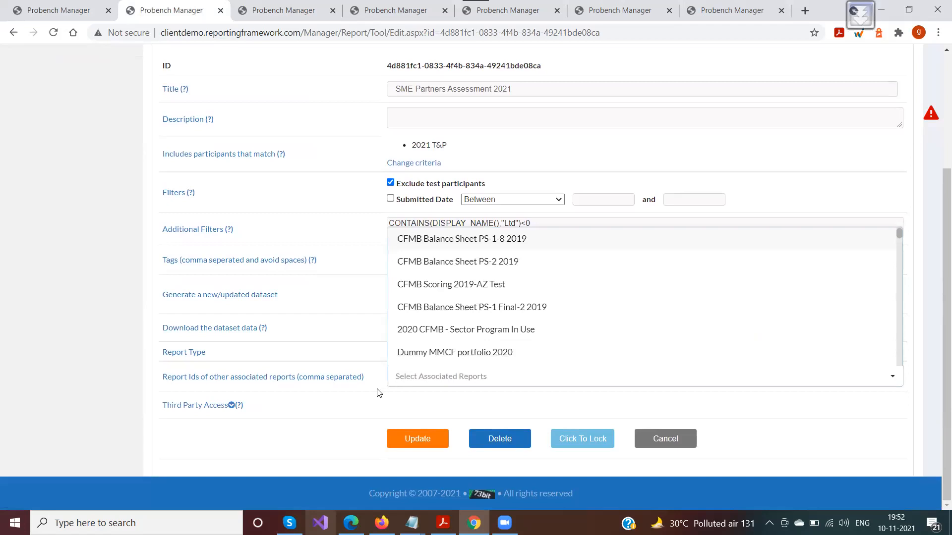
pyautogui.click(361, 393)
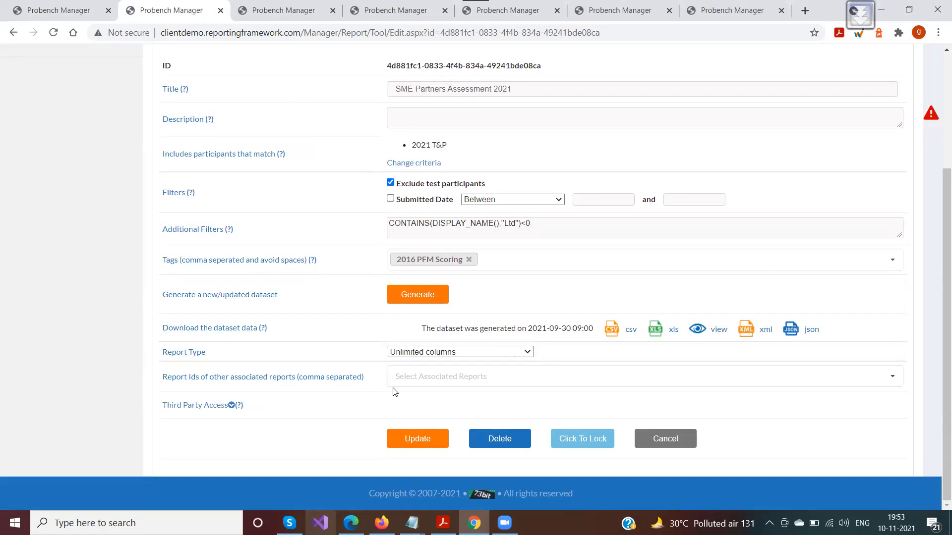
pyautogui.click(426, 379)
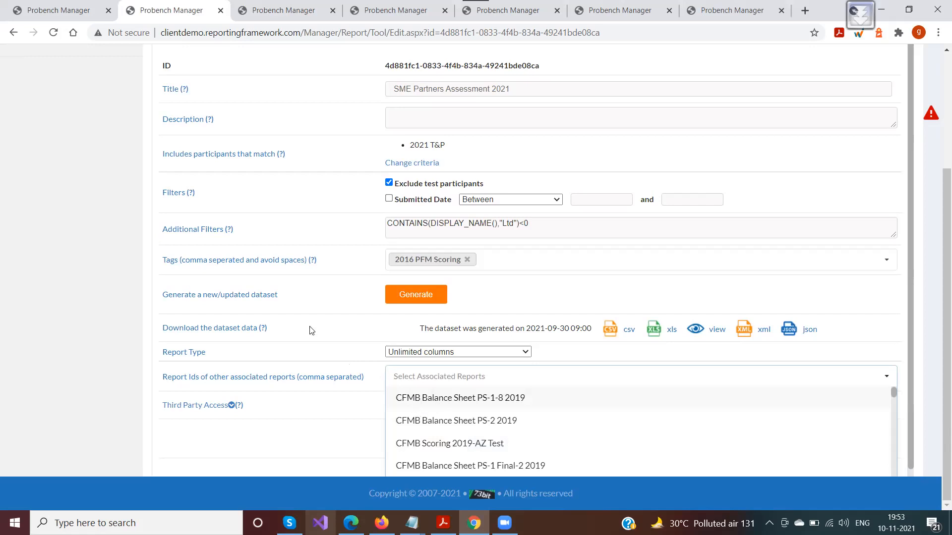
pyautogui.scroll(1, 406, 129)
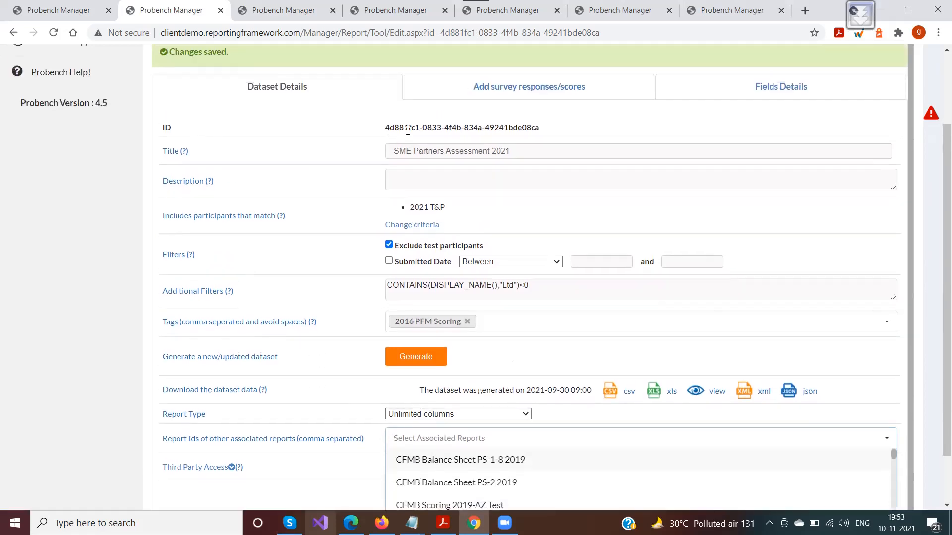
pyautogui.click(532, 152)
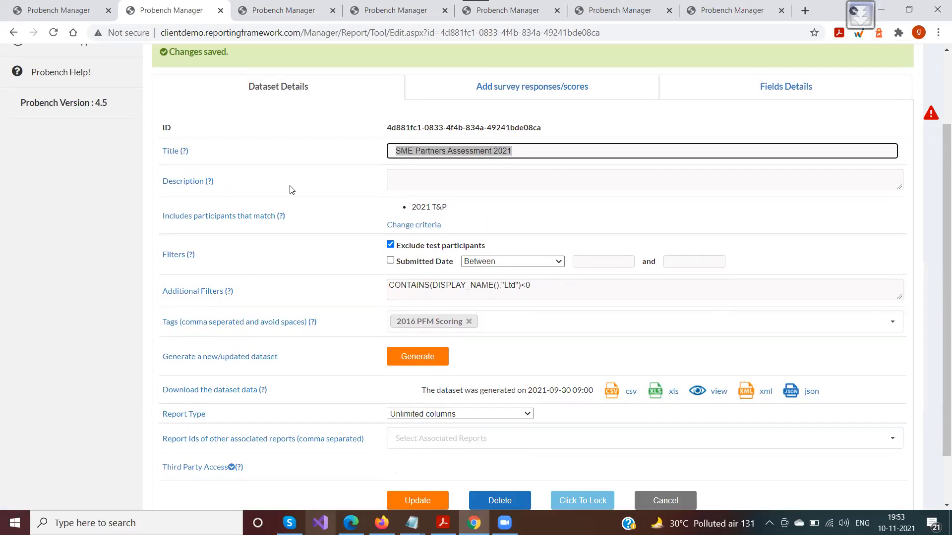
# - Associate the reports CFMB Balance Sheet PS-2 2019 and CFMB Balance Sheet PS-1-8 2019 with the dataset
pyautogui.moveTo(163, 440); pyautogui.dragTo(334, 440)
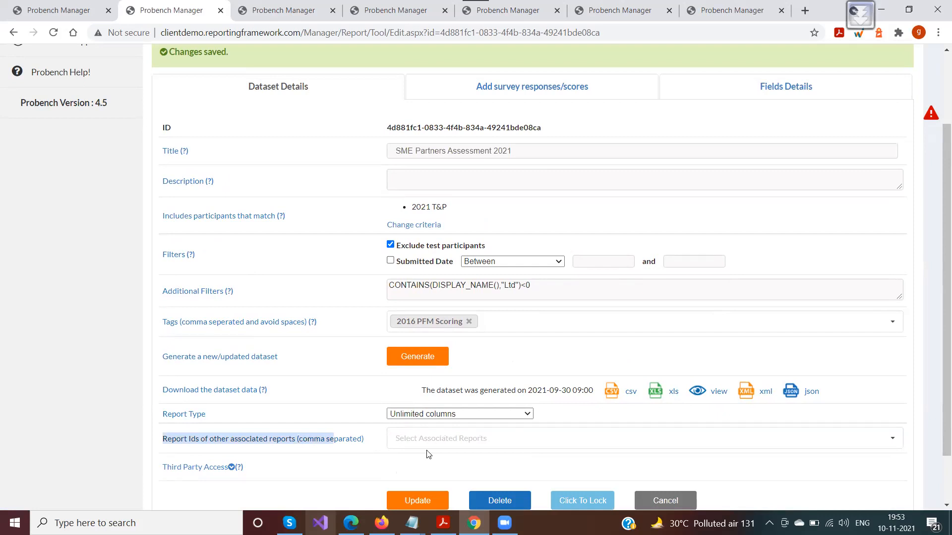
pyautogui.click(424, 445)
pyautogui.scroll(-1, 308, 382)
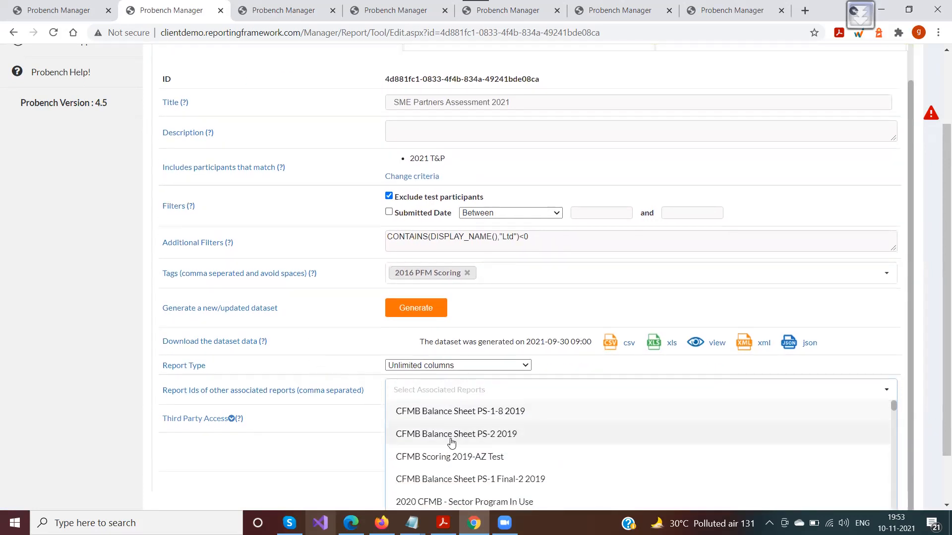
pyautogui.click(451, 441)
pyautogui.click(461, 414)
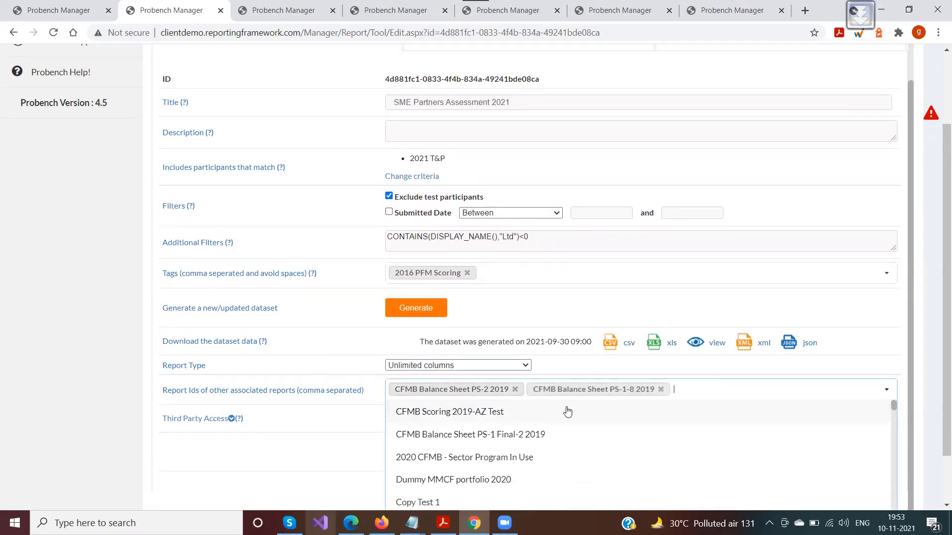
pyautogui.click(273, 350)
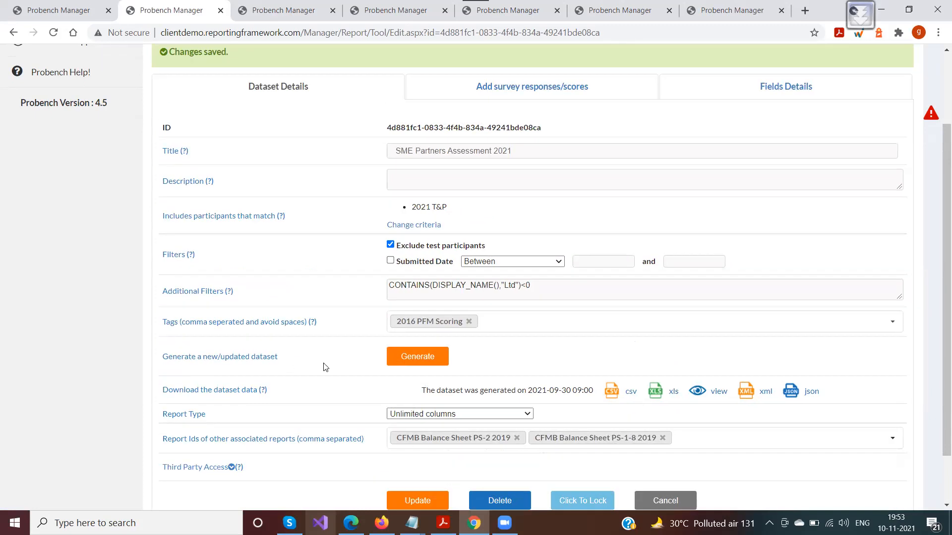
# - Review the remaining selectable associated reports and the option for generating a new or updated dataset
pyautogui.scroll(-1, 325, 366)
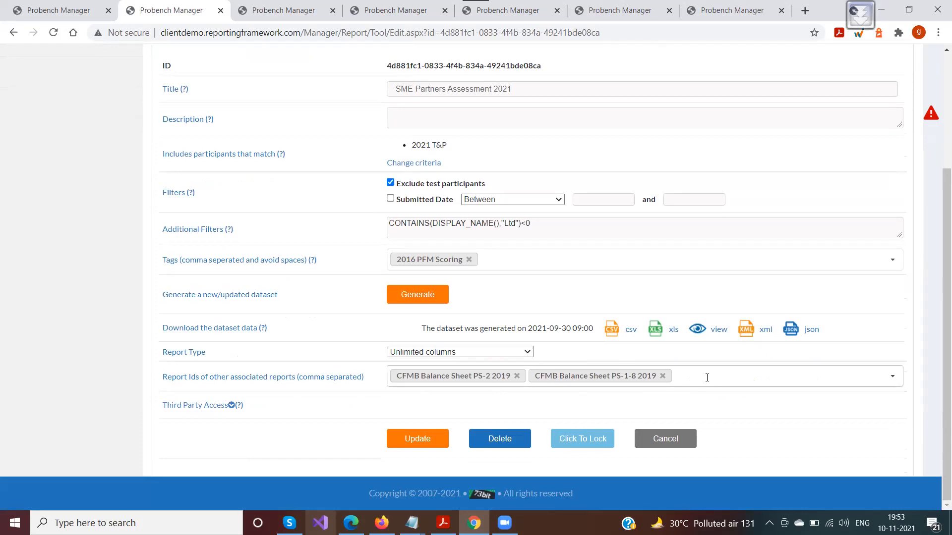
pyautogui.click(688, 377)
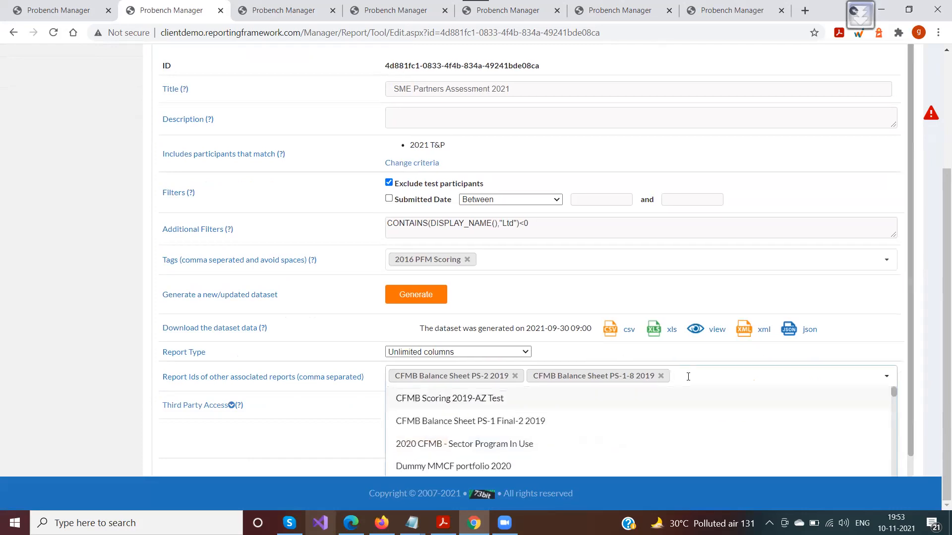
pyautogui.click(348, 335)
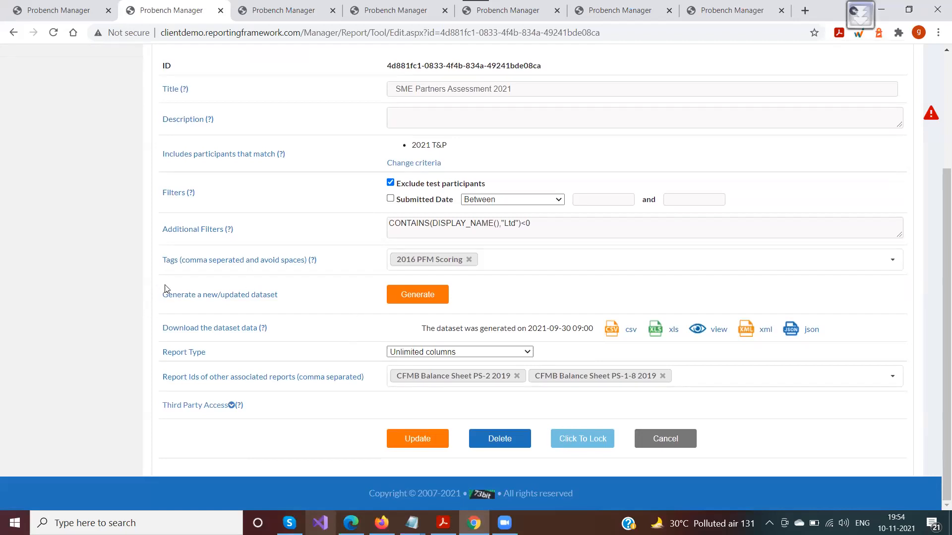
pyautogui.moveTo(162, 296); pyautogui.dragTo(291, 296)
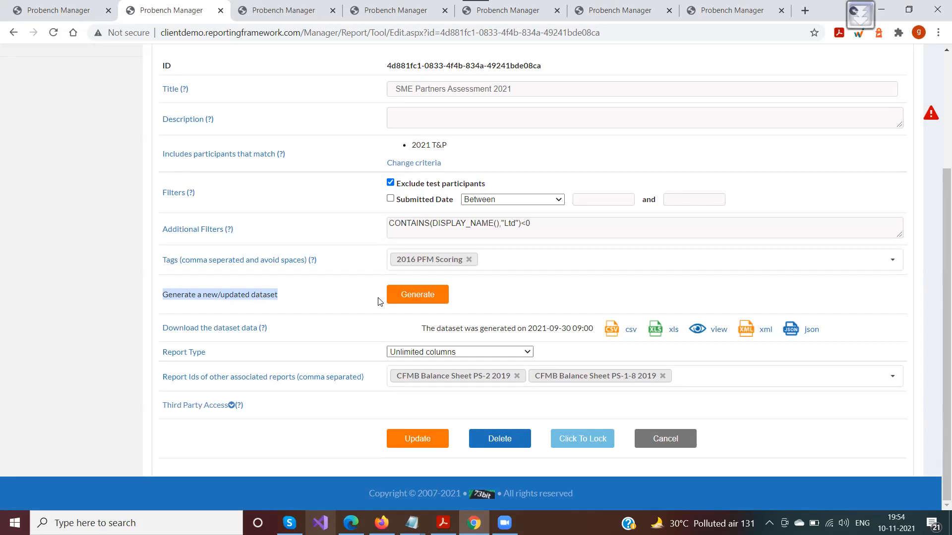
# - Review the dataset's download formats, then download its data as CSV and open the file in Excel
pyautogui.scroll(1, 285, 257)
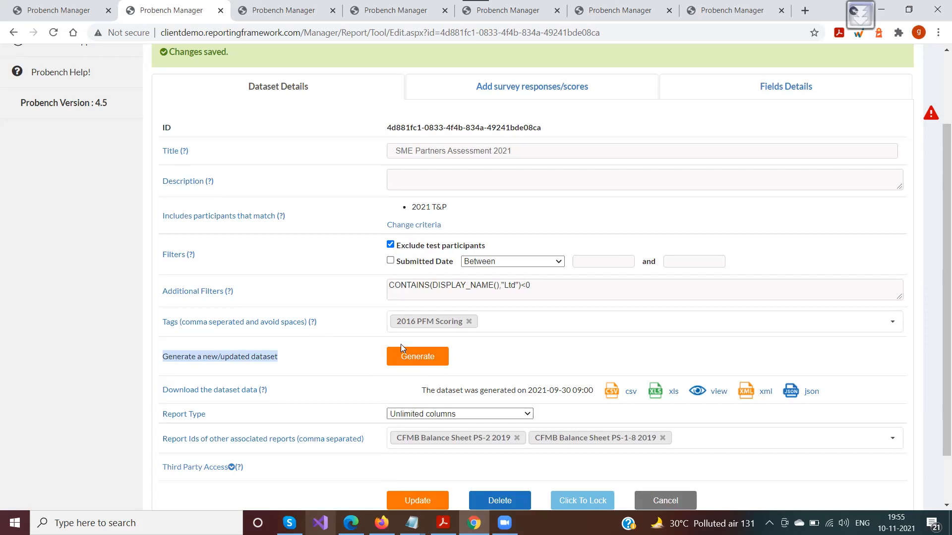
pyautogui.scroll(-1, 402, 344)
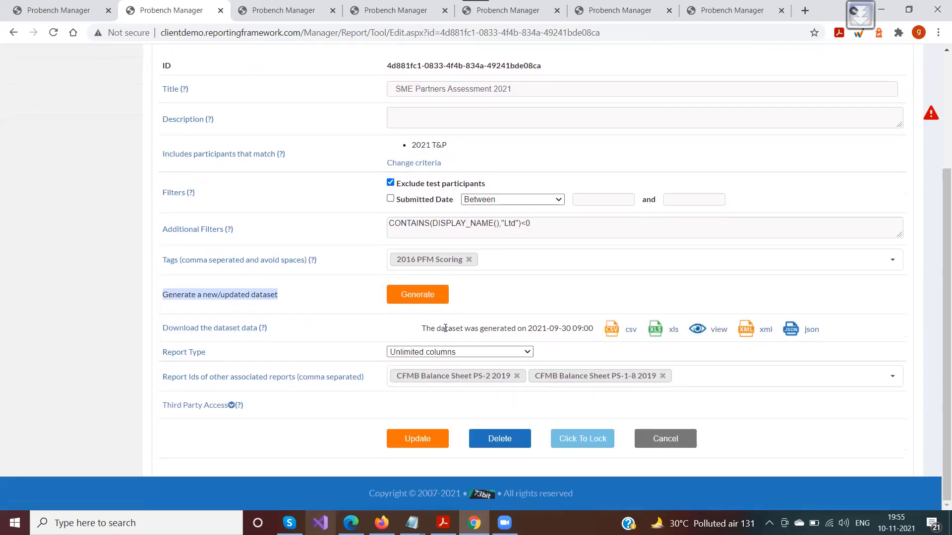
pyautogui.moveTo(164, 327); pyautogui.dragTo(849, 337)
pyautogui.click(853, 332)
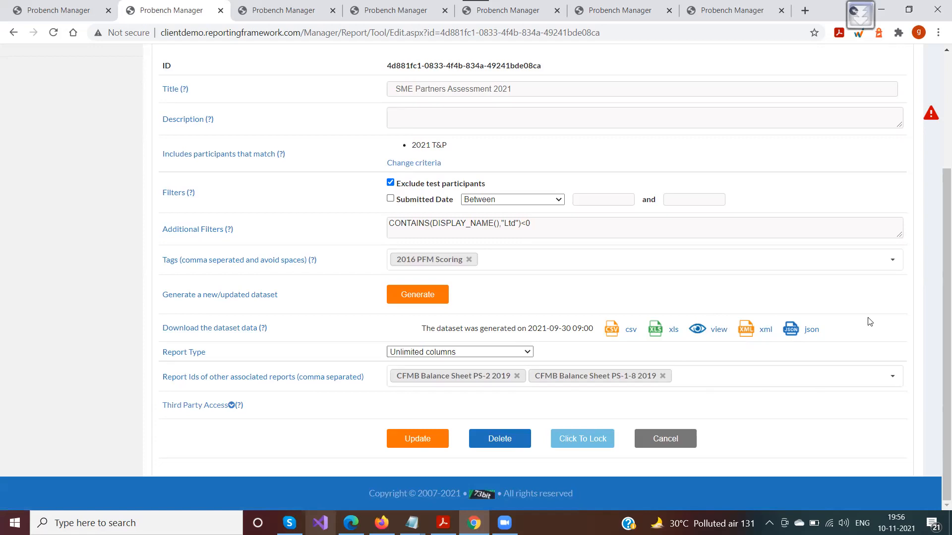
pyautogui.click(615, 334)
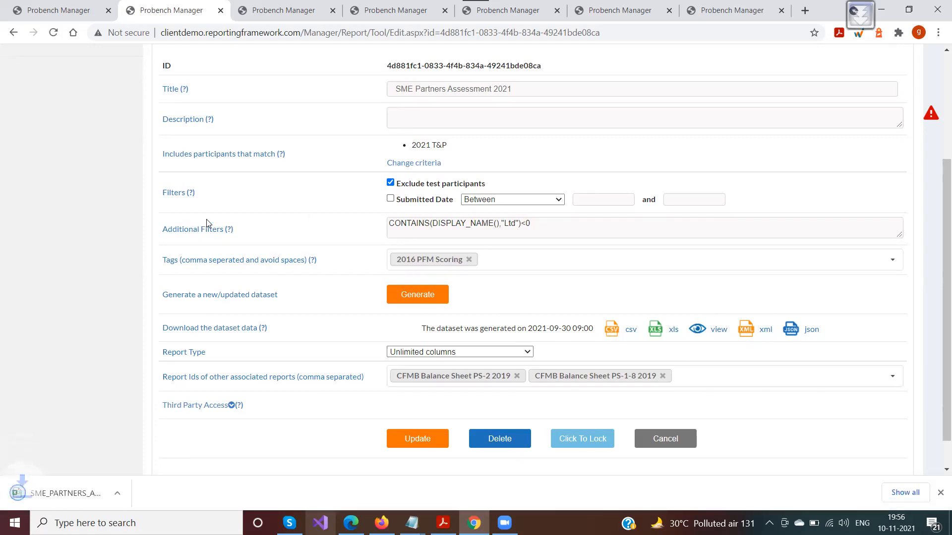
pyautogui.click(68, 491)
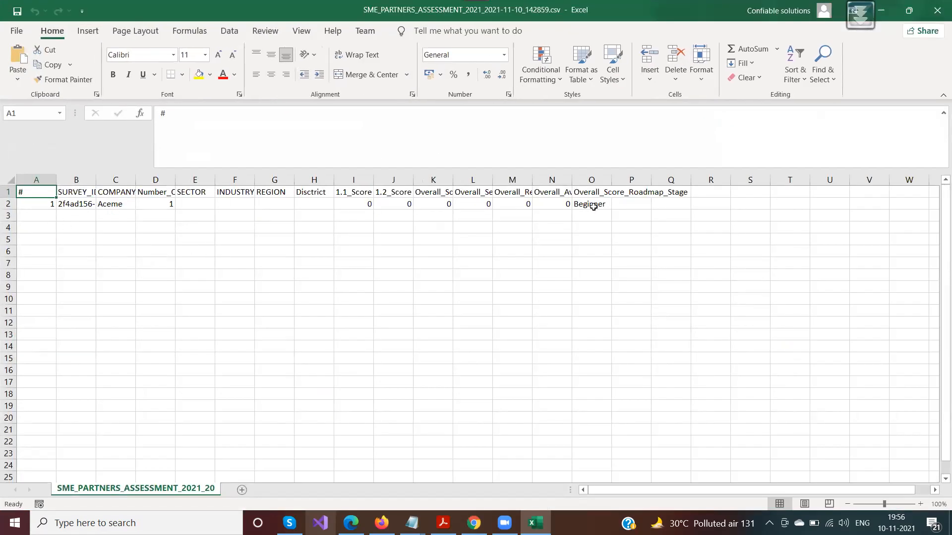
# - Examine the exported company record, the empty rows below it, and the column headers starting at COMPANY_NAME
pyautogui.click(115, 205)
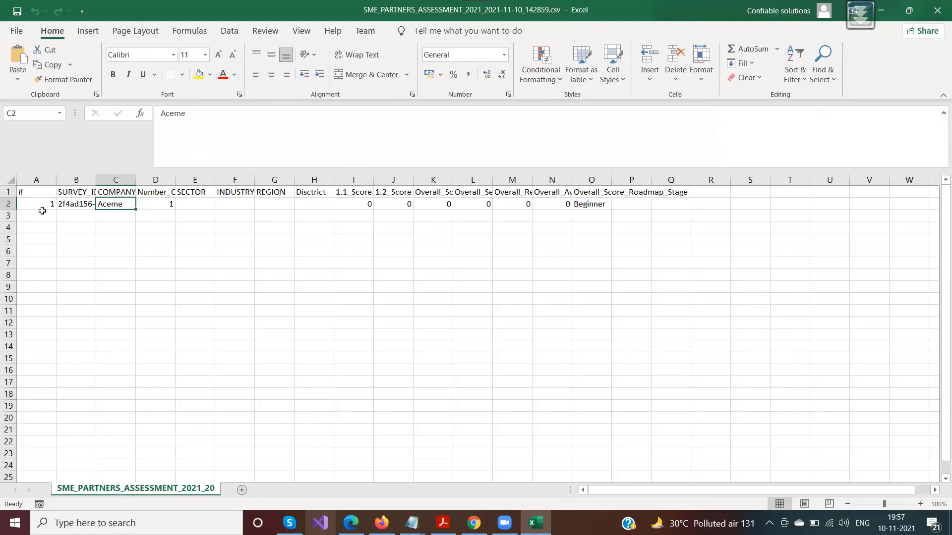
pyautogui.moveTo(19, 218); pyautogui.dragTo(652, 215)
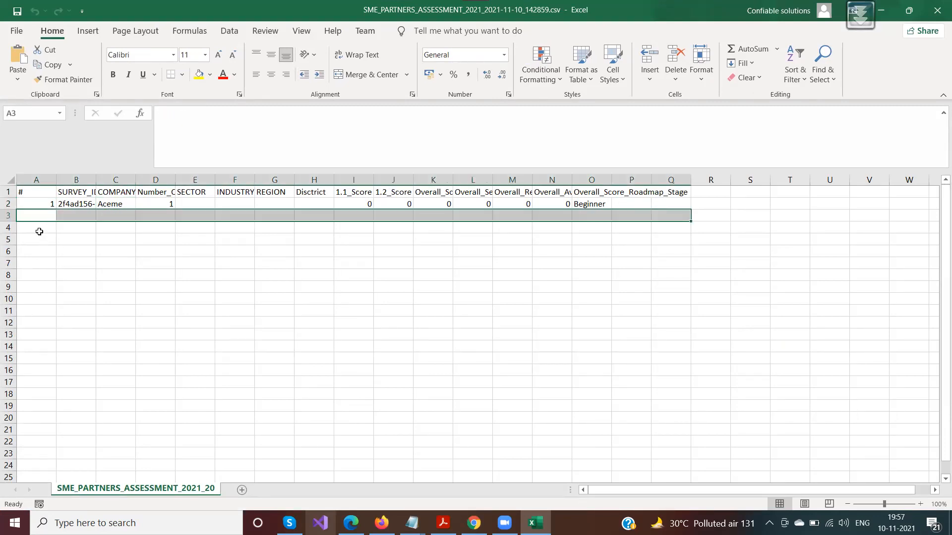
pyautogui.moveTo(39, 232); pyautogui.dragTo(354, 228)
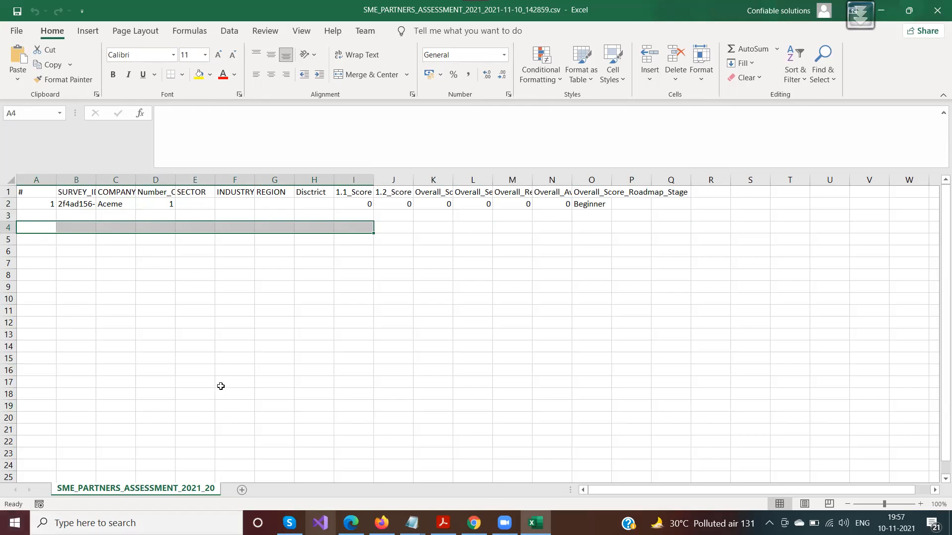
pyautogui.moveTo(118, 194); pyautogui.dragTo(734, 199)
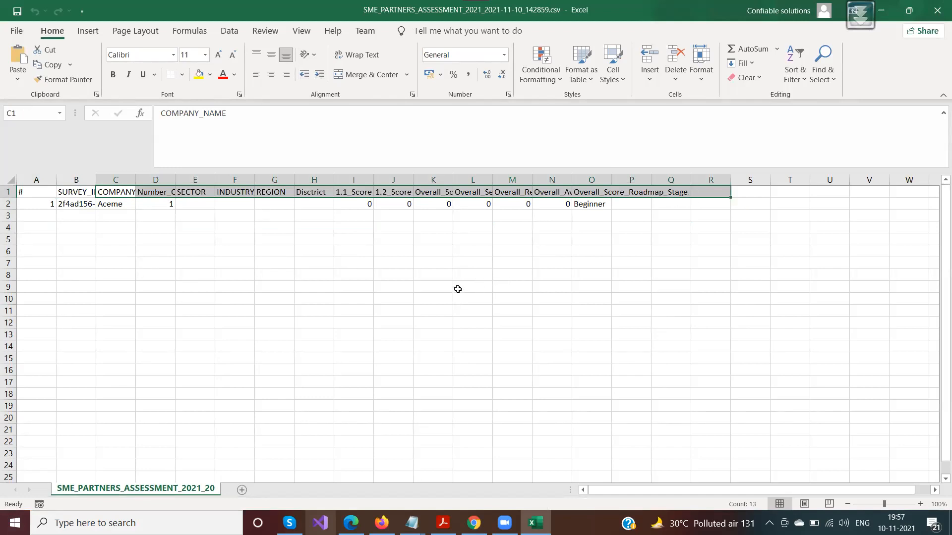
# - Switch back to Probench in the browser and examine the dataset's field details and their formulas
pyautogui.hotkey('alt', 'Tab')
pyautogui.scroll(3, 296, 248)
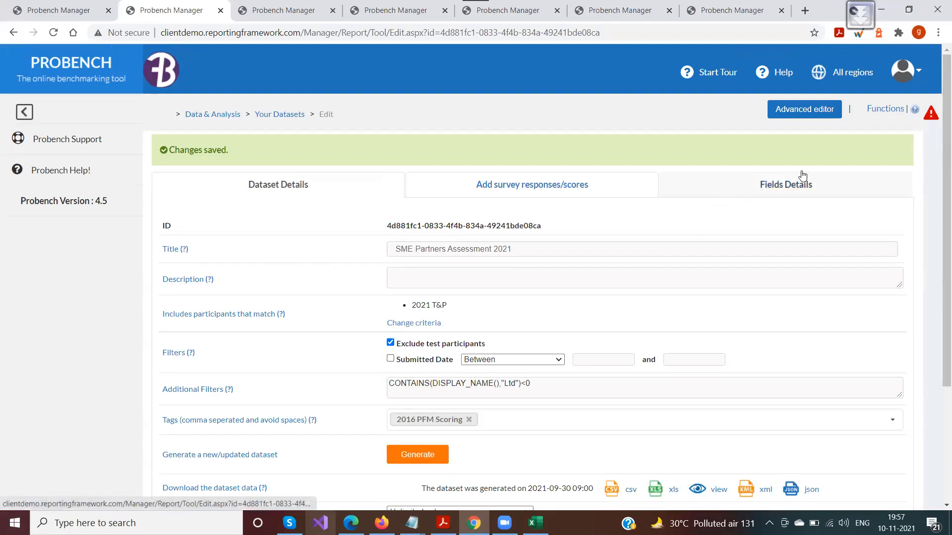
pyautogui.click(786, 189)
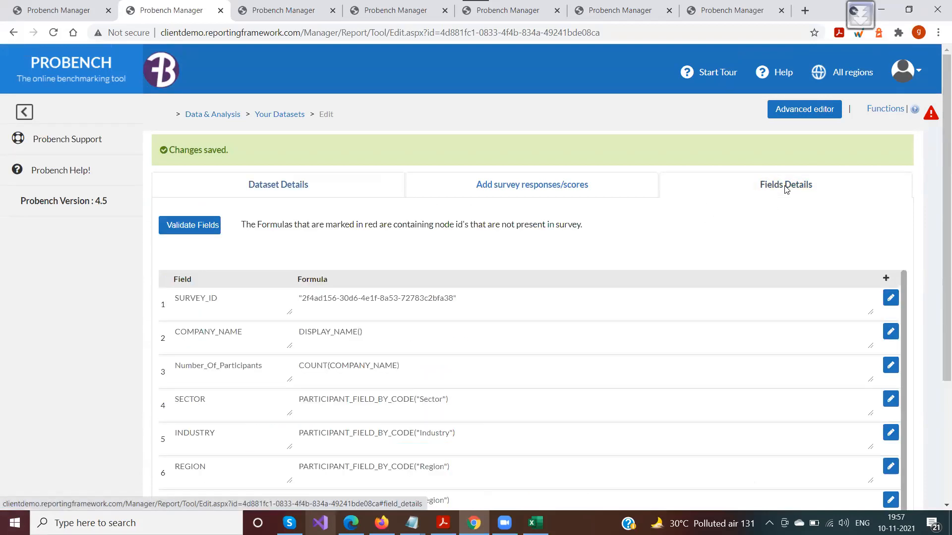
pyautogui.scroll(-3, 459, 218)
pyautogui.scroll(-4, 306, 219)
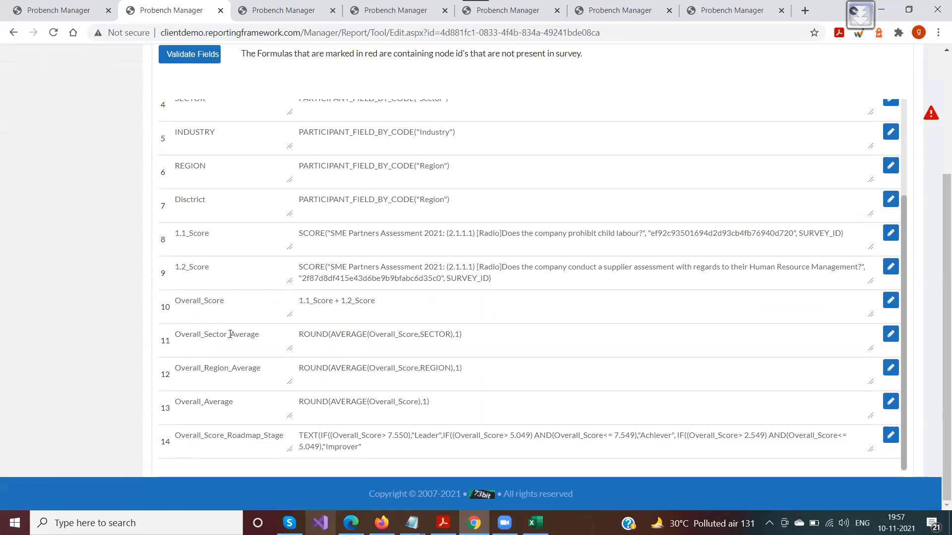
pyautogui.scroll(3, 380, 294)
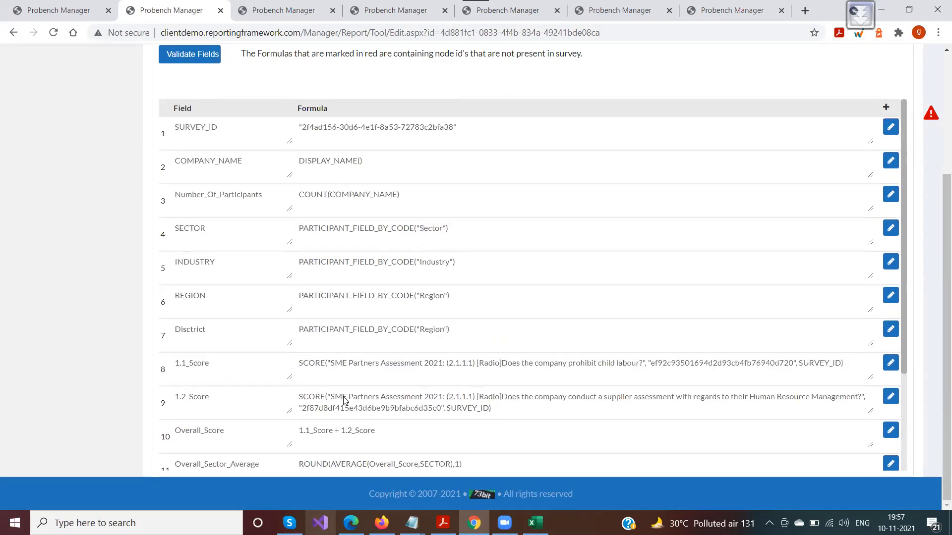
pyautogui.scroll(4, 358, 360)
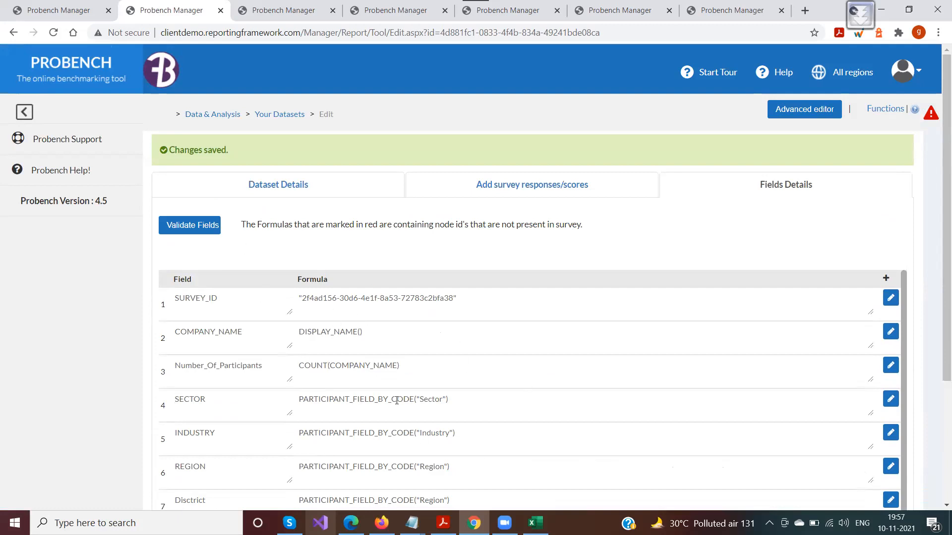
pyautogui.scroll(-3, 397, 399)
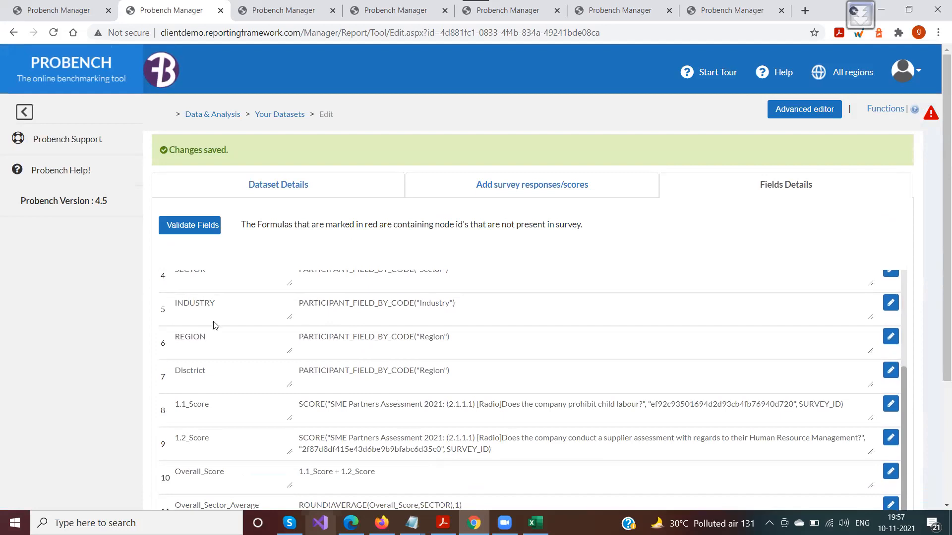
# - In the exported Excel file, review the field headers and widen the columns from Overall_Region_Average to Overall_Score_Roadmap_Stage
pyautogui.click(535, 523)
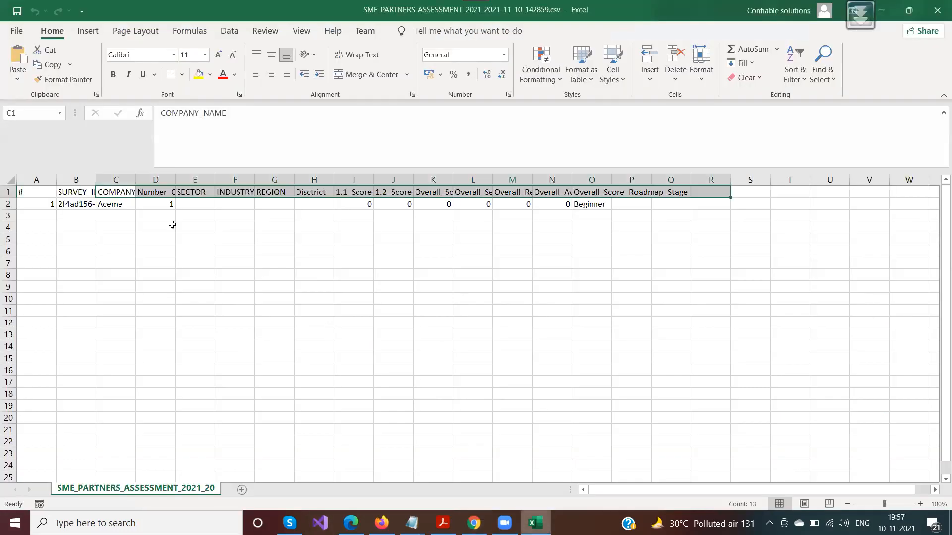
pyautogui.click(268, 192)
pyautogui.moveTo(235, 192); pyautogui.dragTo(684, 190)
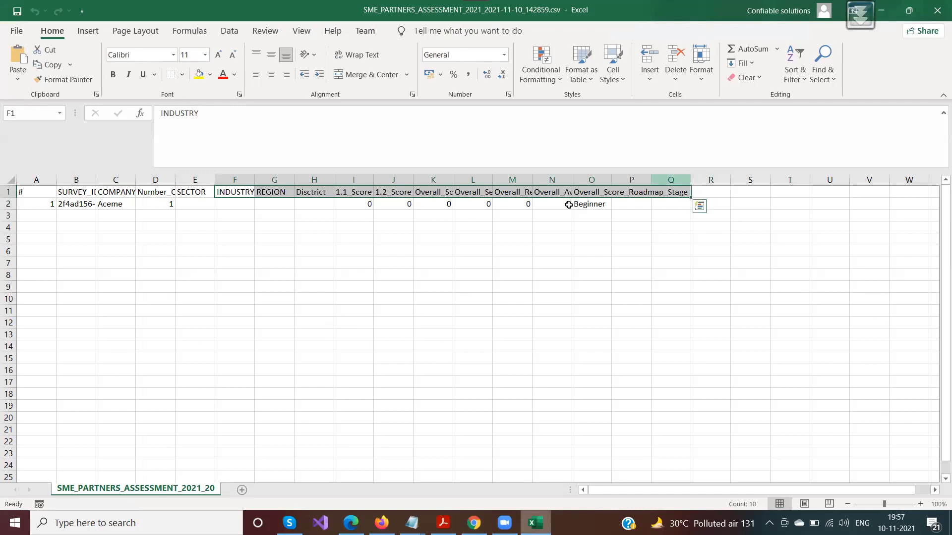
pyautogui.moveTo(532, 179); pyautogui.dragTo(621, 181)
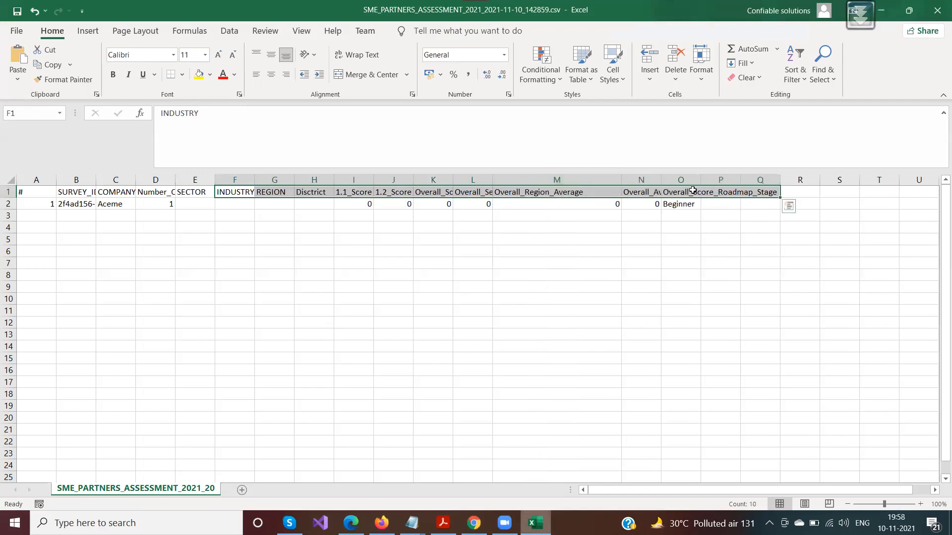
pyautogui.moveTo(701, 180); pyautogui.dragTo(732, 180)
pyautogui.doubleClick(662, 180)
# - Return to Probench in the browser and review the field formulas down to Overall_Score_Roadmap_Stage, checking the survey responses/scores options as well
pyautogui.hotkey('alt', 'Tab')
pyautogui.scroll(-3, 304, 378)
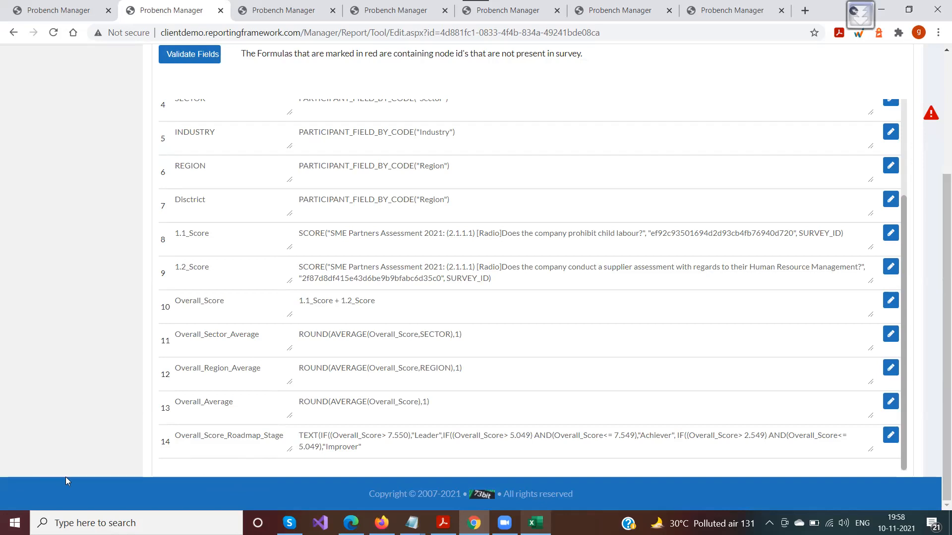
pyautogui.scroll(4, 65, 477)
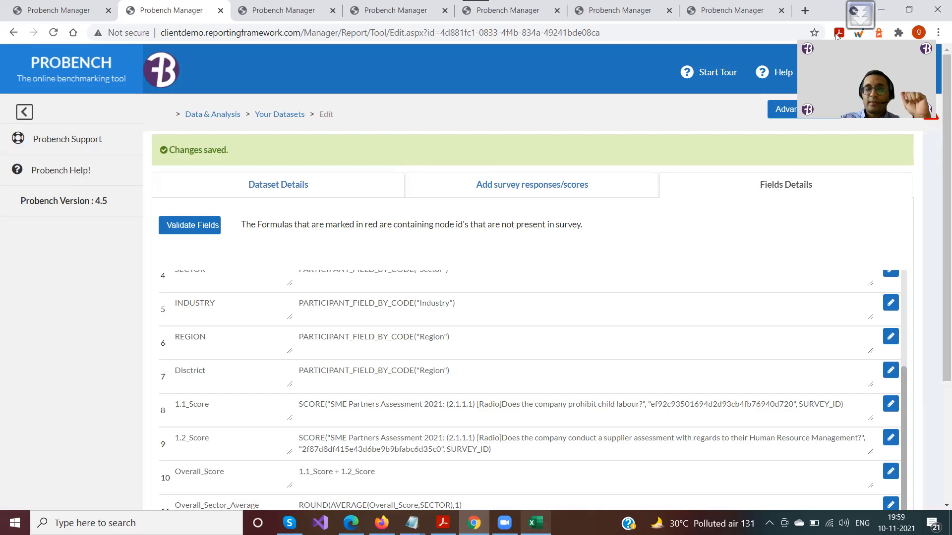
pyautogui.click(521, 196)
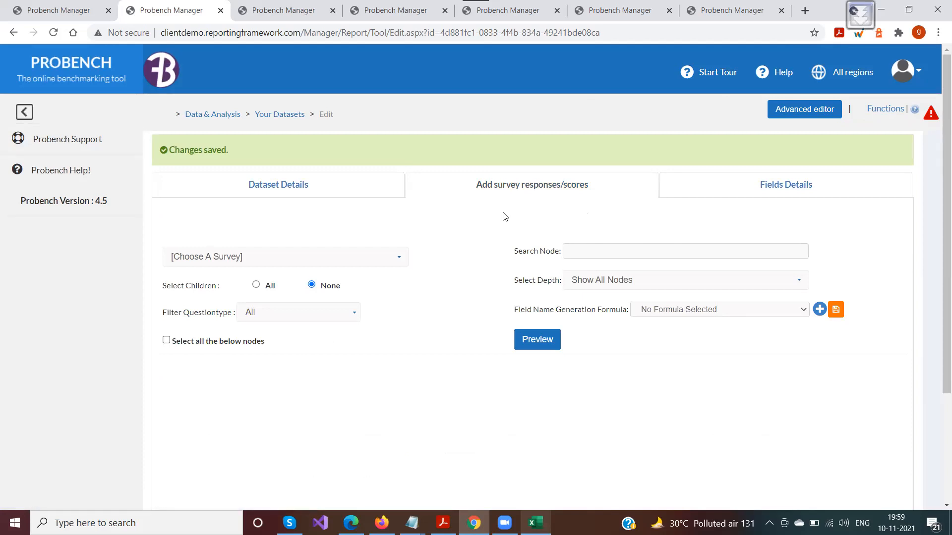
pyautogui.click(682, 176)
pyautogui.scroll(-1, 319, 367)
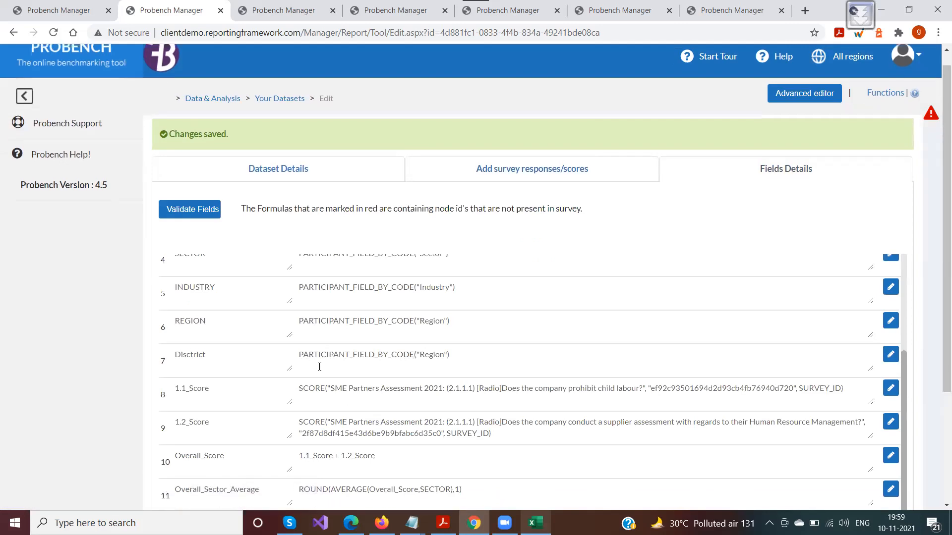
pyautogui.scroll(-3, 320, 367)
pyautogui.scroll(6, 416, 272)
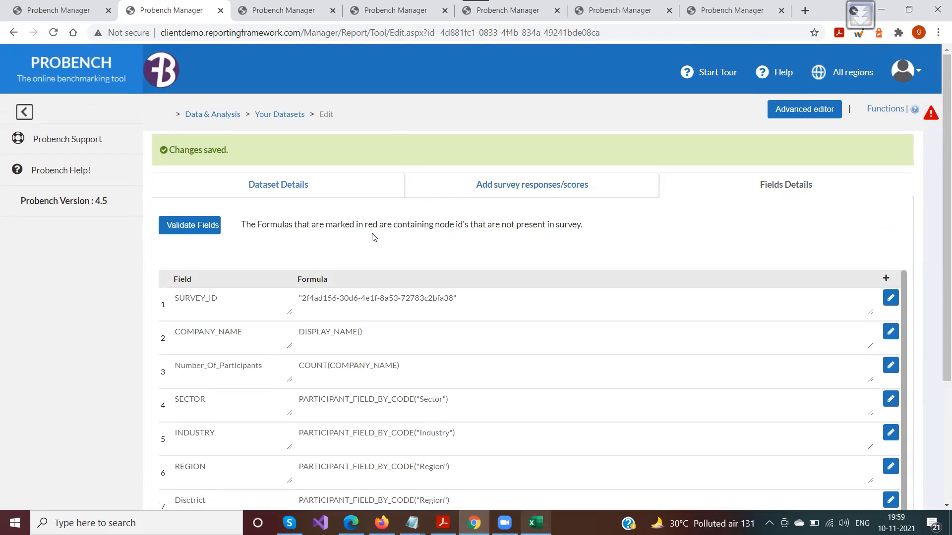
# - Load the nodes of the 2021 T&P survey for adding survey responses or scores to the dataset
pyautogui.click(500, 186)
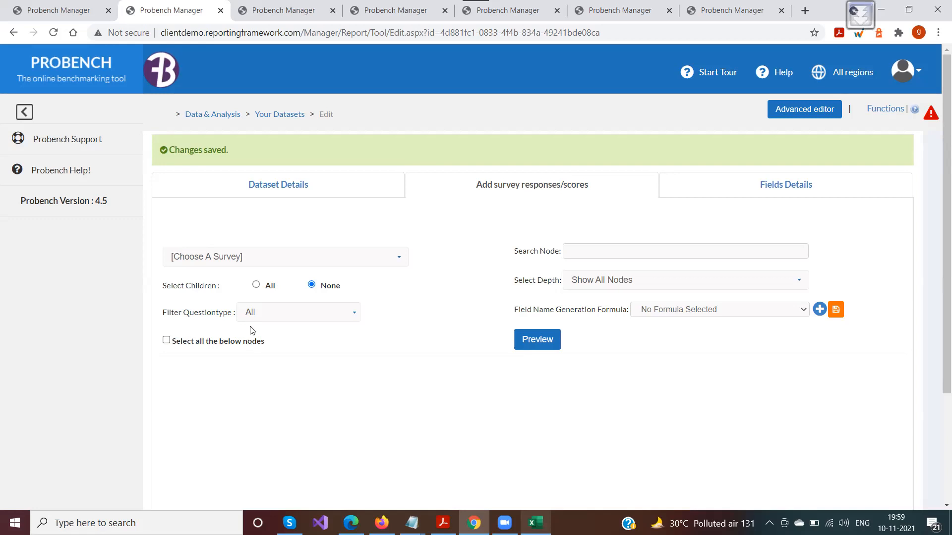
pyautogui.click(220, 261)
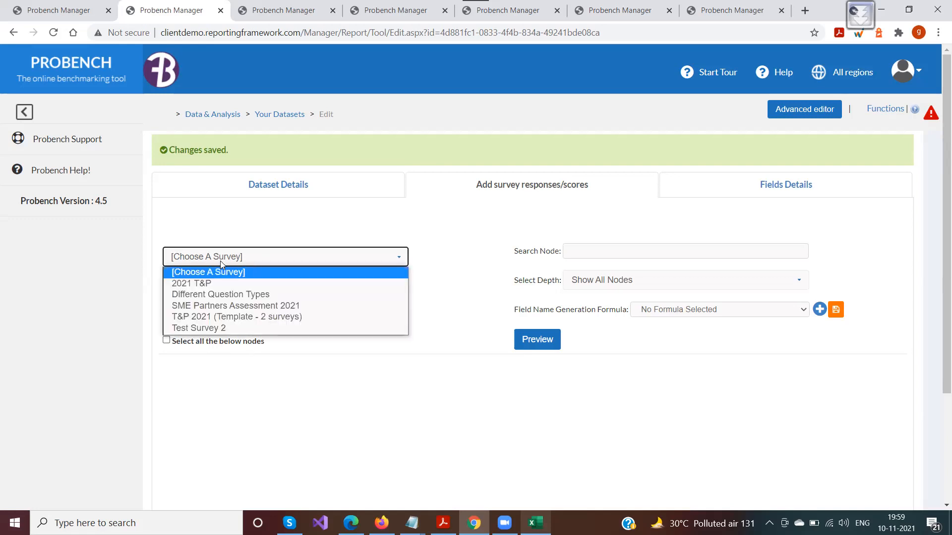
pyautogui.click(198, 283)
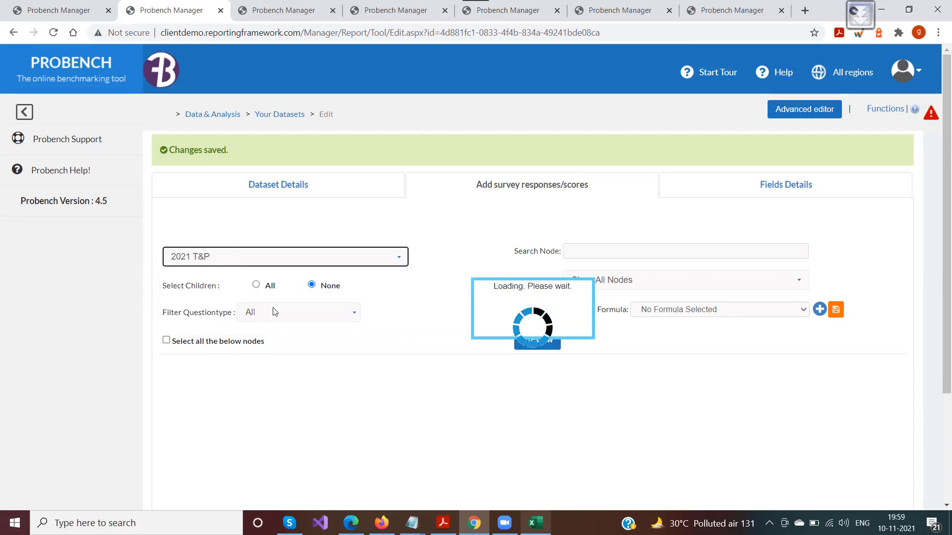
pyautogui.scroll(-3, 64, 272)
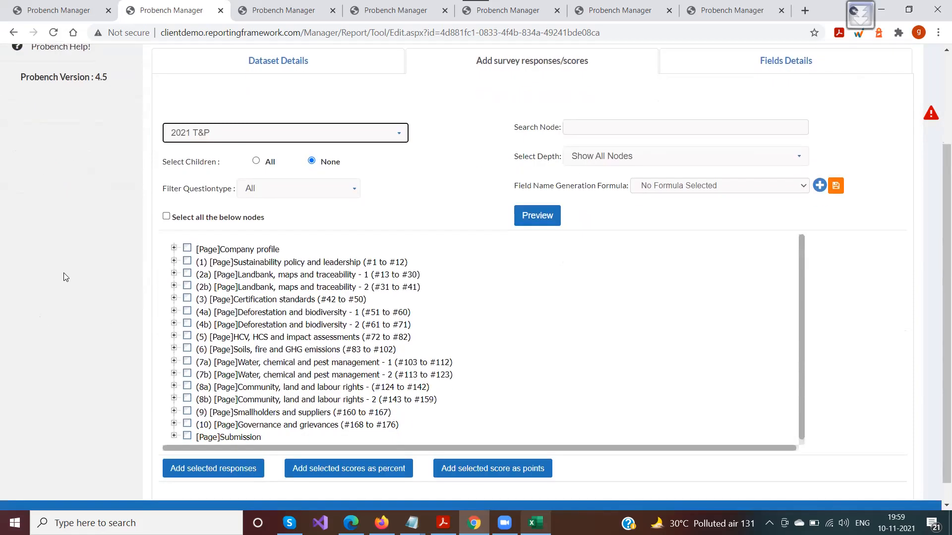
pyautogui.scroll(1, 64, 273)
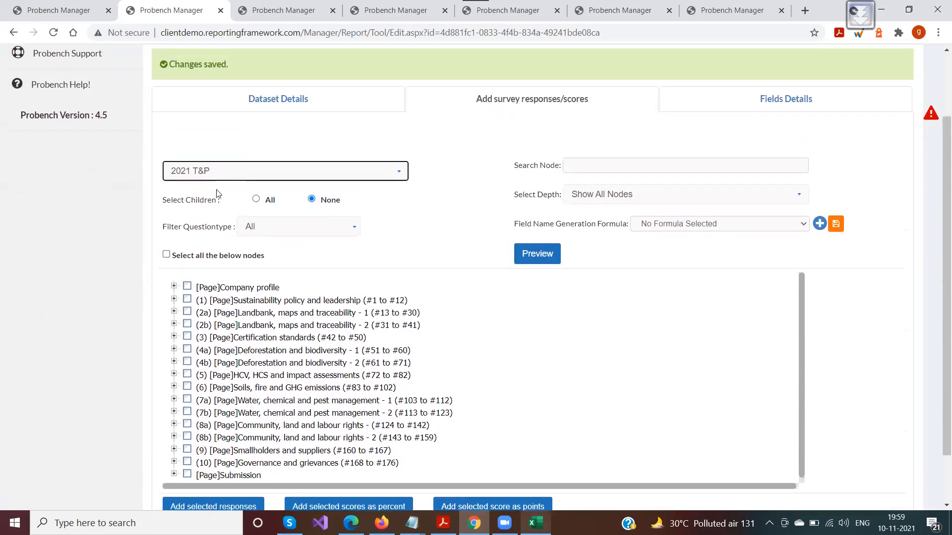
# - Select the Assessment and Explanation (public) nodes in group Po-1 of the Sustainability policy and leadership page, noting the field name generation formula setting
pyautogui.scroll(-2, 219, 195)
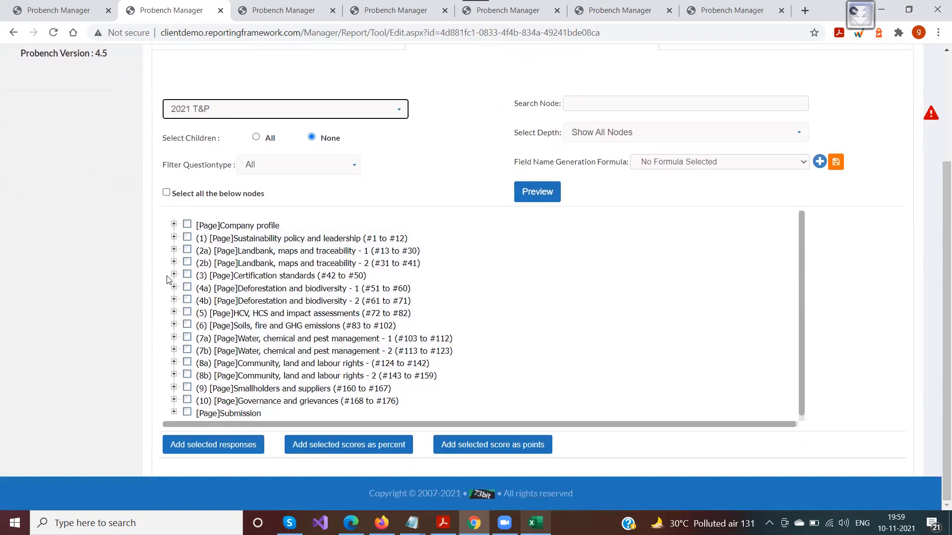
pyautogui.click(174, 237)
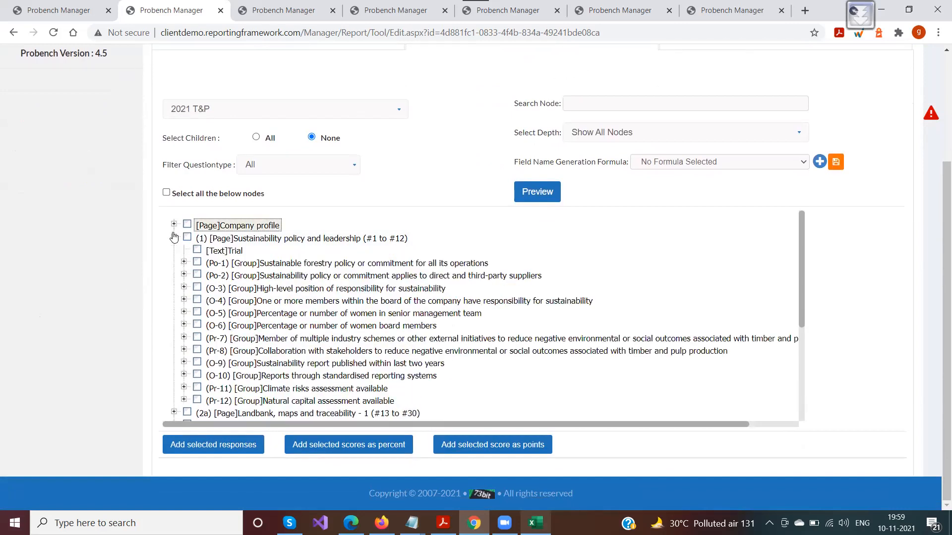
pyautogui.click(183, 262)
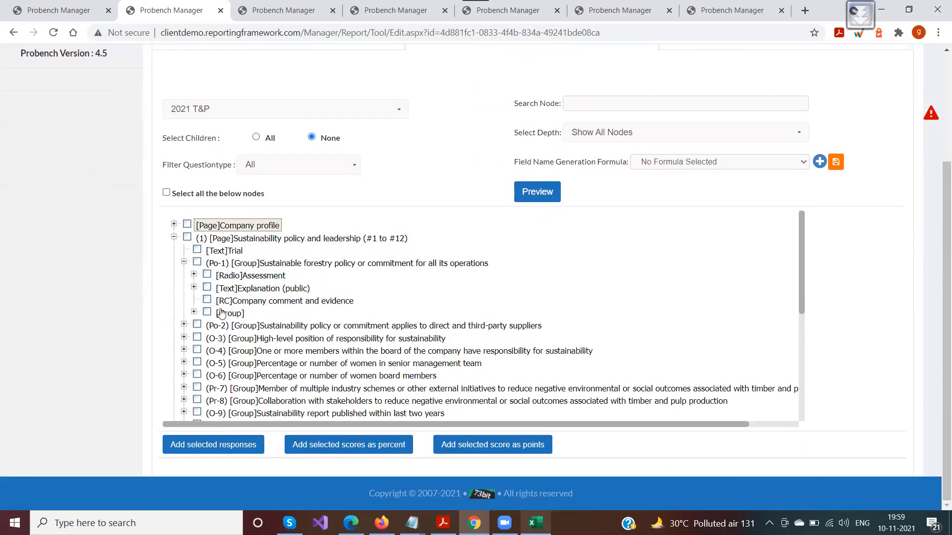
pyautogui.click(193, 274)
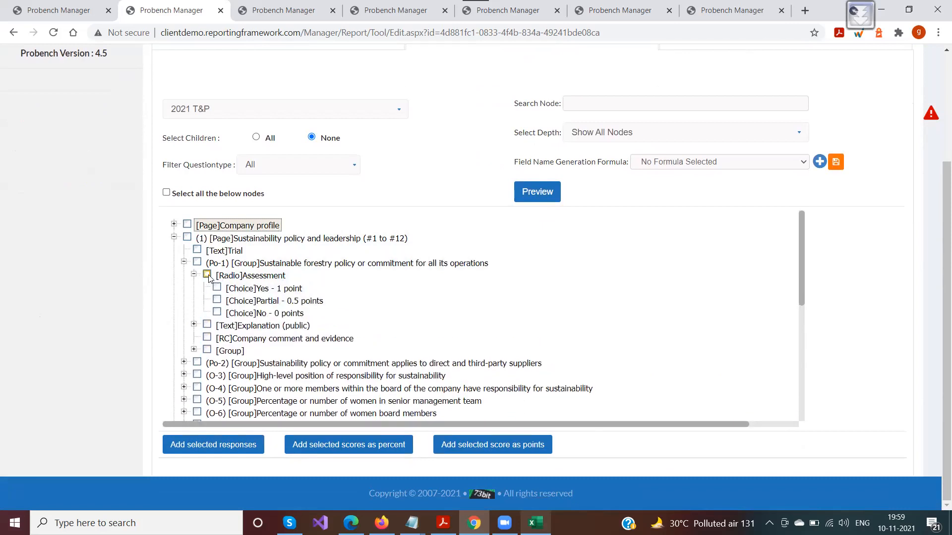
pyautogui.click(207, 275)
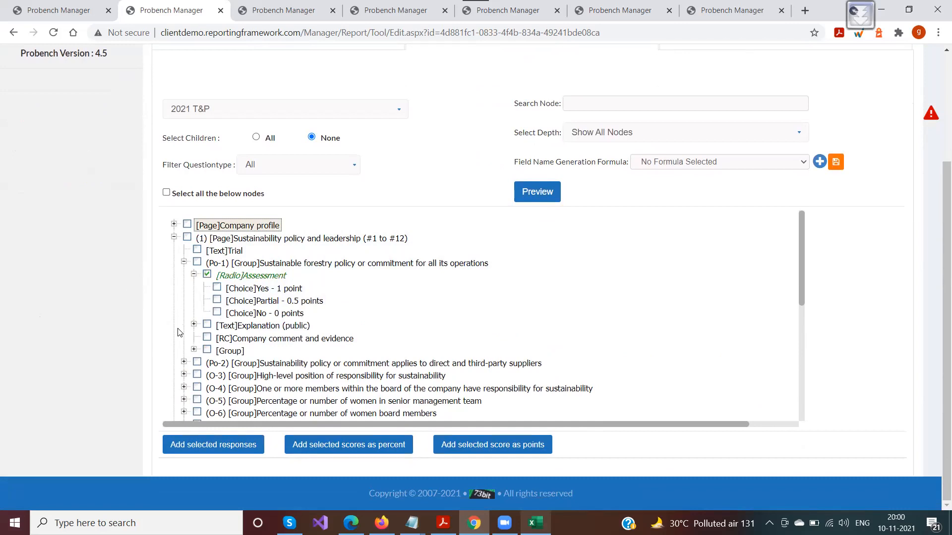
pyautogui.click(207, 325)
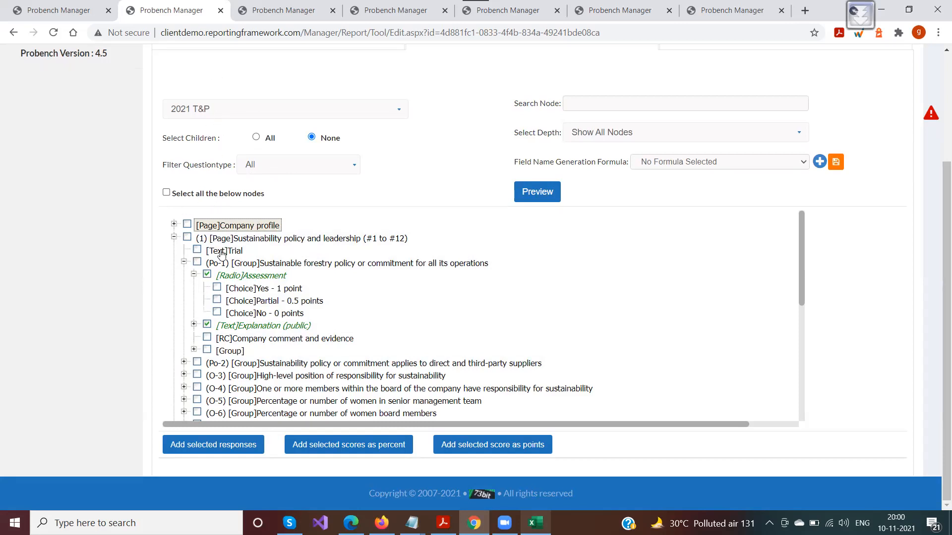
pyautogui.moveTo(514, 161); pyautogui.dragTo(627, 163)
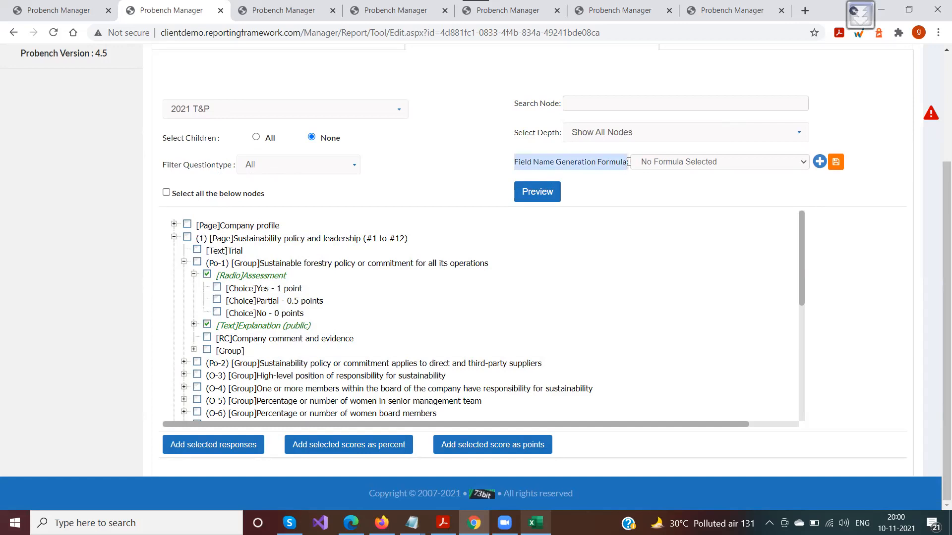
# - Set the field name generation formula to {PAGE_NO}_{GROUP_NO}_{SELECTED_TITLE} and preview the resulting field name
pyautogui.click(589, 164)
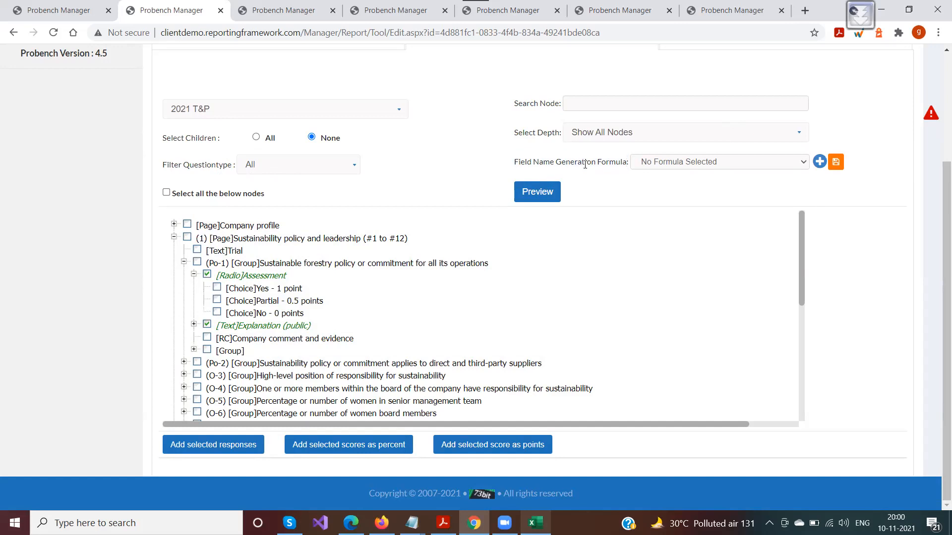
pyautogui.click(658, 165)
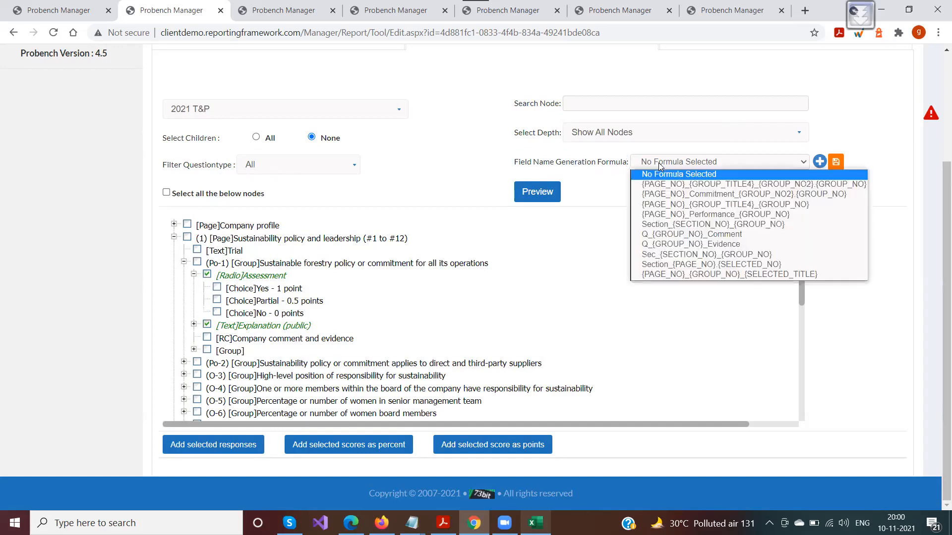
pyautogui.click(670, 276)
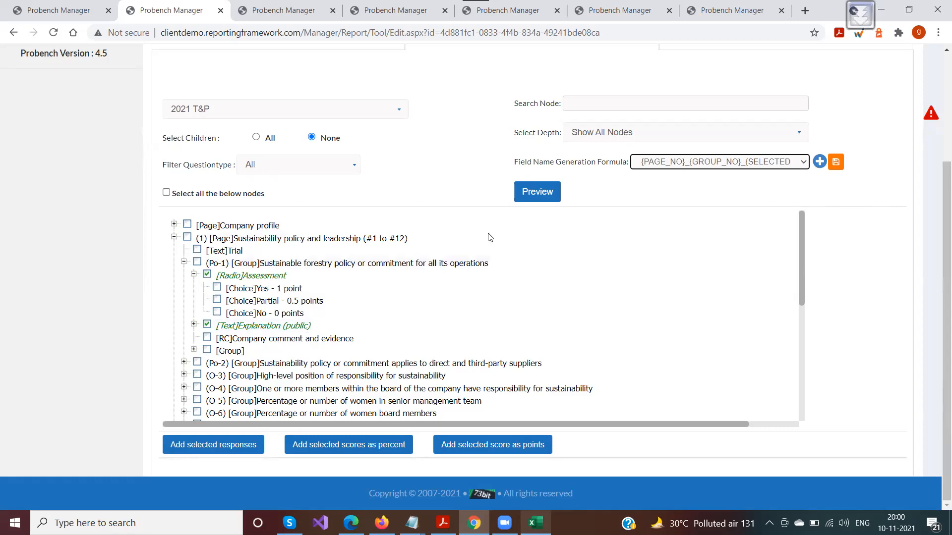
pyautogui.click(528, 193)
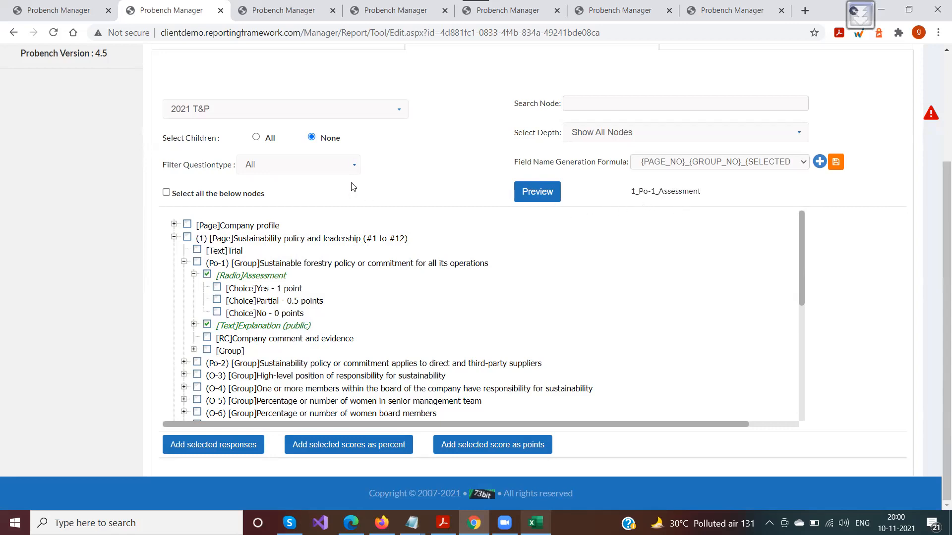
# - Add the selected Assessment and Explanation (public) responses to the dataset as fields and accept the page refresh
pyautogui.click(198, 448)
pyautogui.click(187, 444)
pyautogui.click(194, 447)
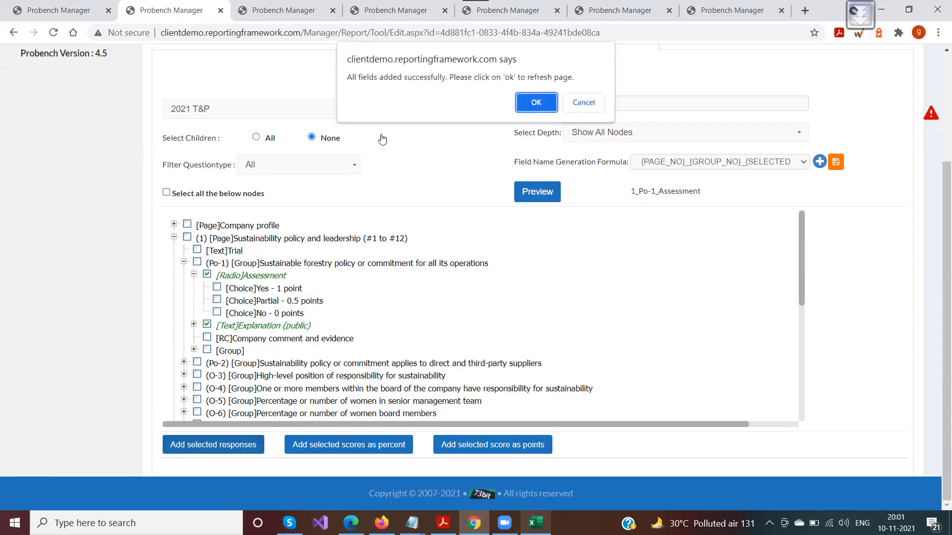
pyautogui.click(540, 105)
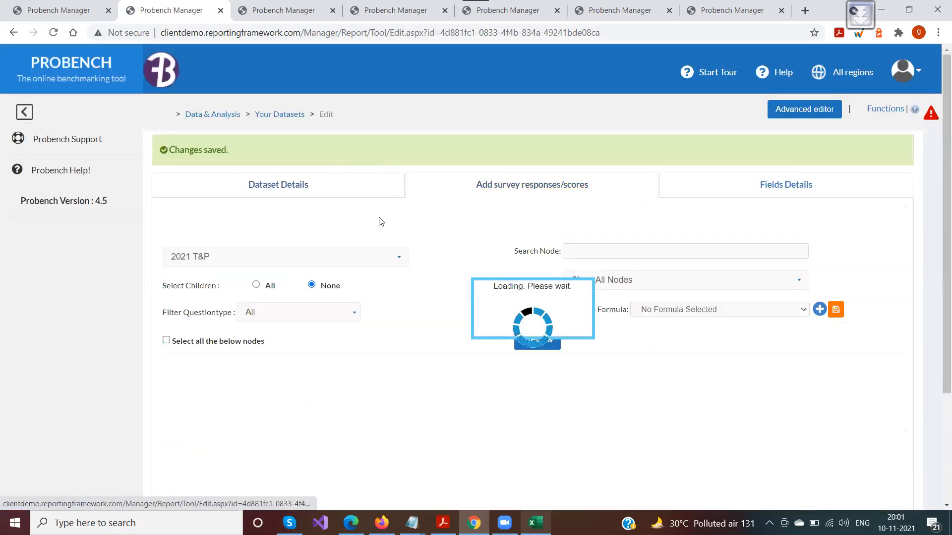
# - Review the field details down to the end of the list, examining the names of the newly added Po-1 Assessment and Explanation response fields
pyautogui.click(698, 187)
pyautogui.scroll(-3, 93, 311)
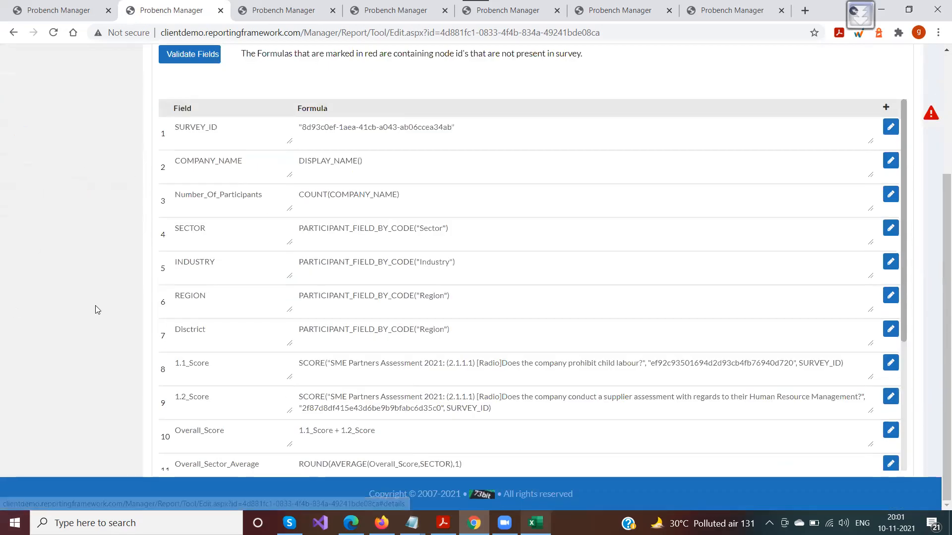
pyautogui.scroll(-4, 255, 314)
pyautogui.click(238, 401)
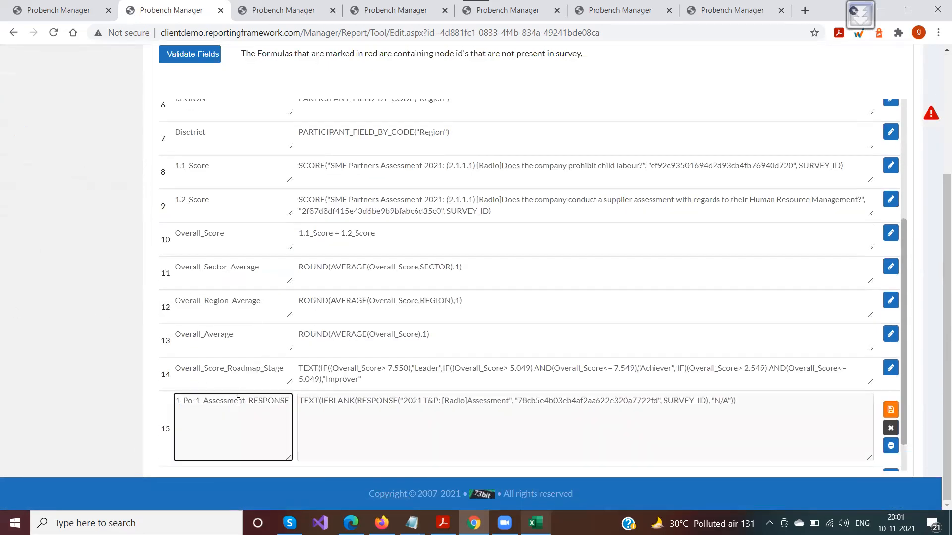
pyautogui.moveTo(177, 400); pyautogui.dragTo(287, 400)
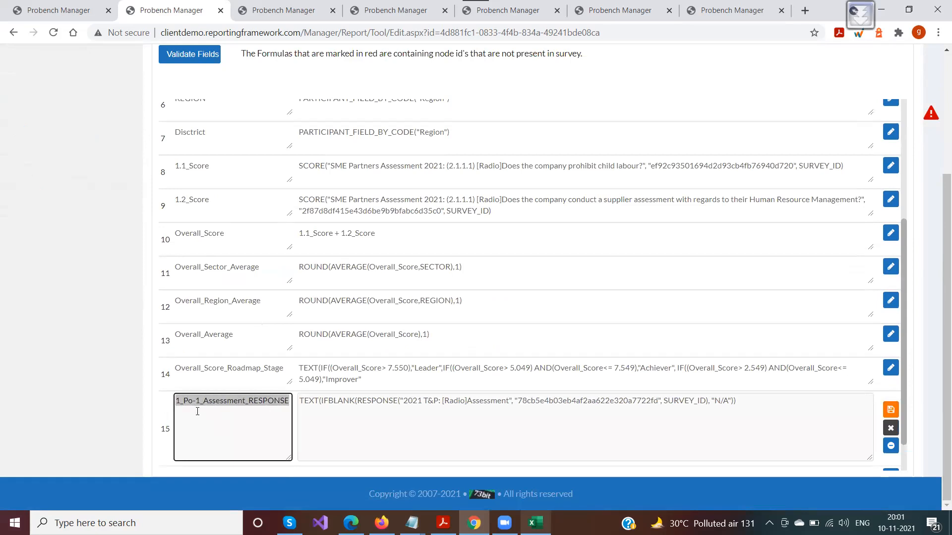
pyautogui.click(142, 416)
pyautogui.scroll(-1, 184, 439)
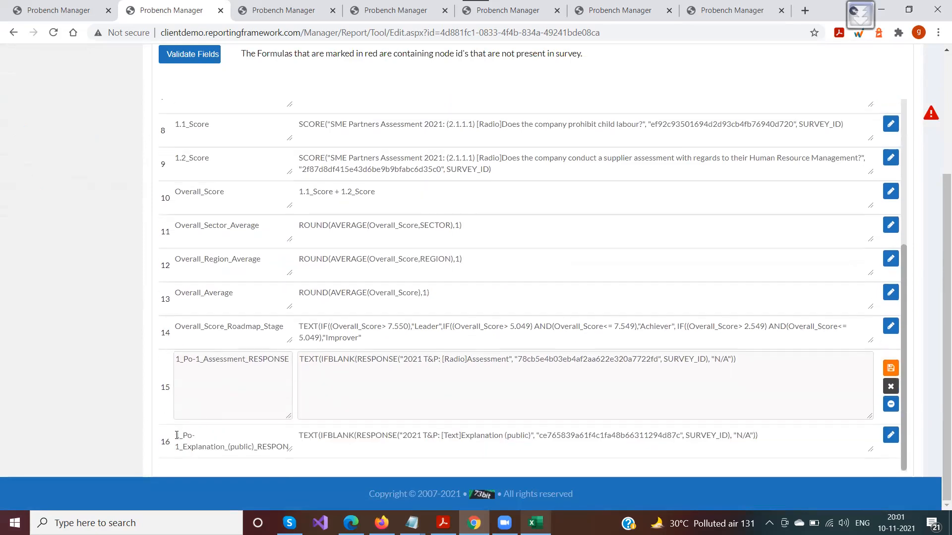
pyautogui.click(177, 435)
pyautogui.moveTo(177, 435); pyautogui.dragTo(246, 452)
pyautogui.click(264, 461)
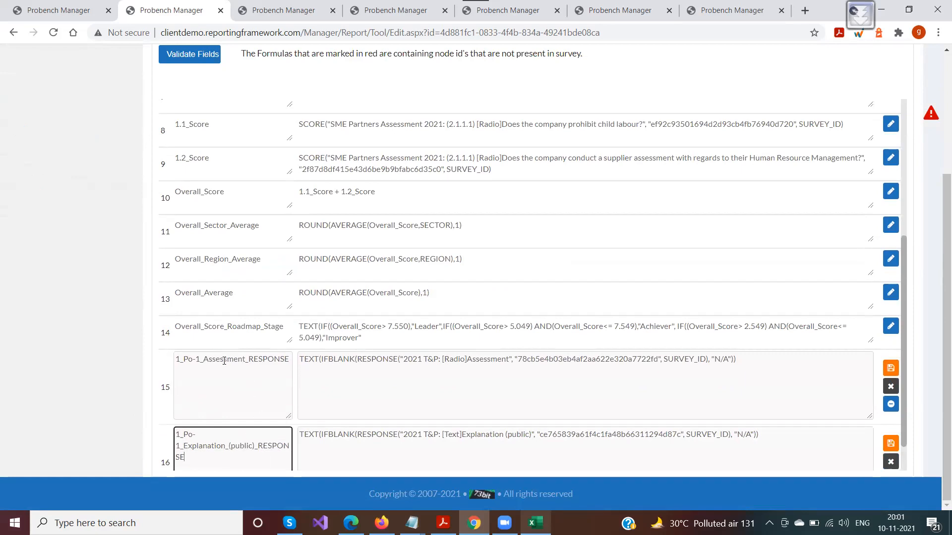
pyautogui.scroll(4, 87, 326)
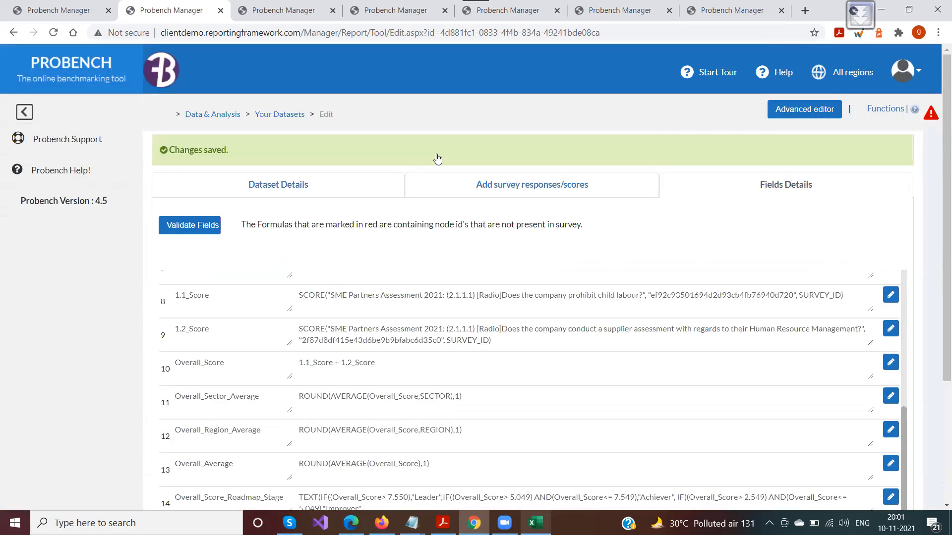
# - In the survey responses/scores options, choose {PAGE_NO}_{GROUP_NO}_{SELECTED_TITLE} as the field name generation formula again
pyautogui.click(492, 182)
pyautogui.click(681, 312)
pyautogui.click(674, 421)
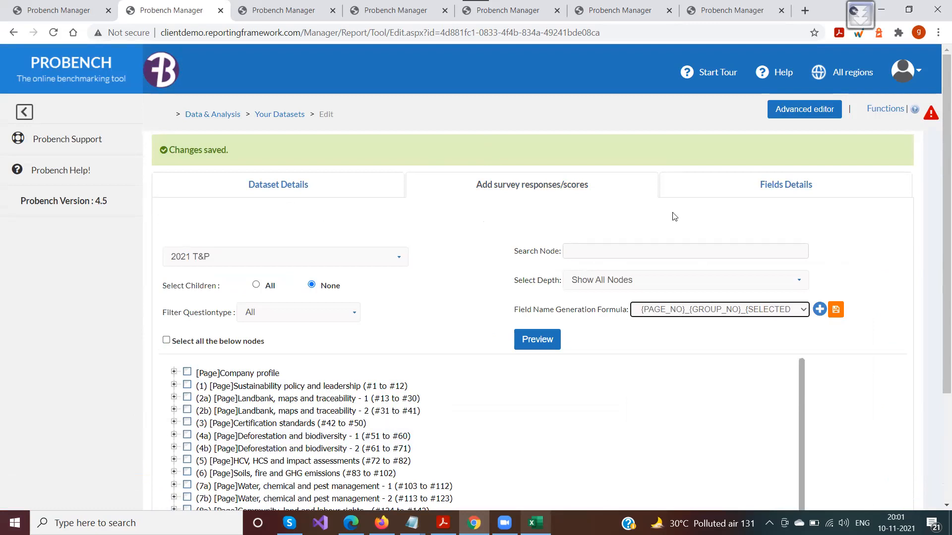
# - Return to the field details and examine the names and RESPONSE expressions of the Po-1 Assessment and Explanation (public) fields
pyautogui.click(786, 184)
pyautogui.scroll(-5, 150, 372)
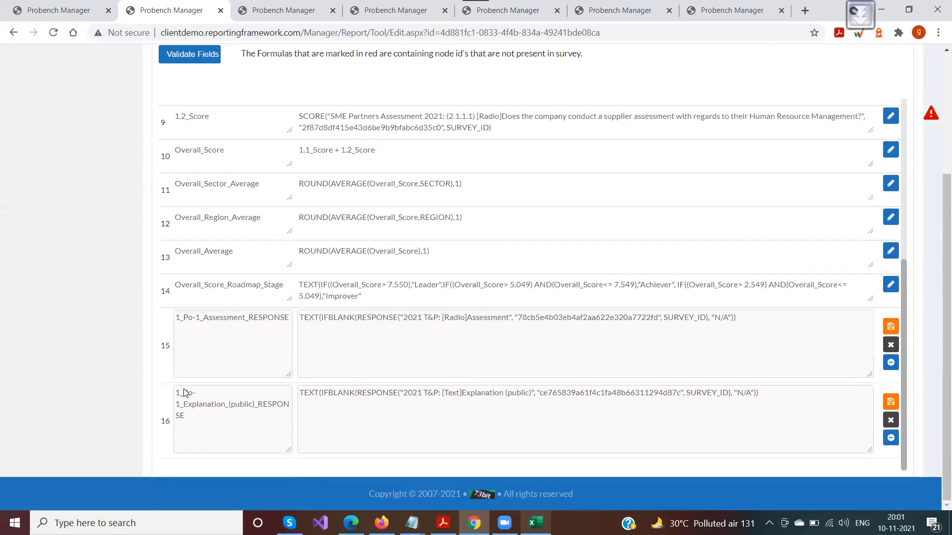
pyautogui.moveTo(191, 416); pyautogui.dragTo(177, 393)
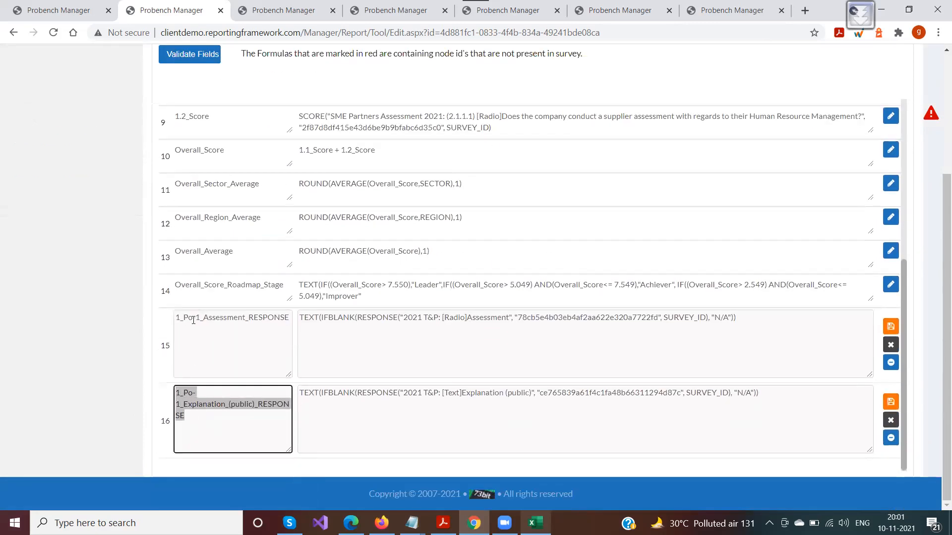
pyautogui.moveTo(177, 317); pyautogui.dragTo(296, 320)
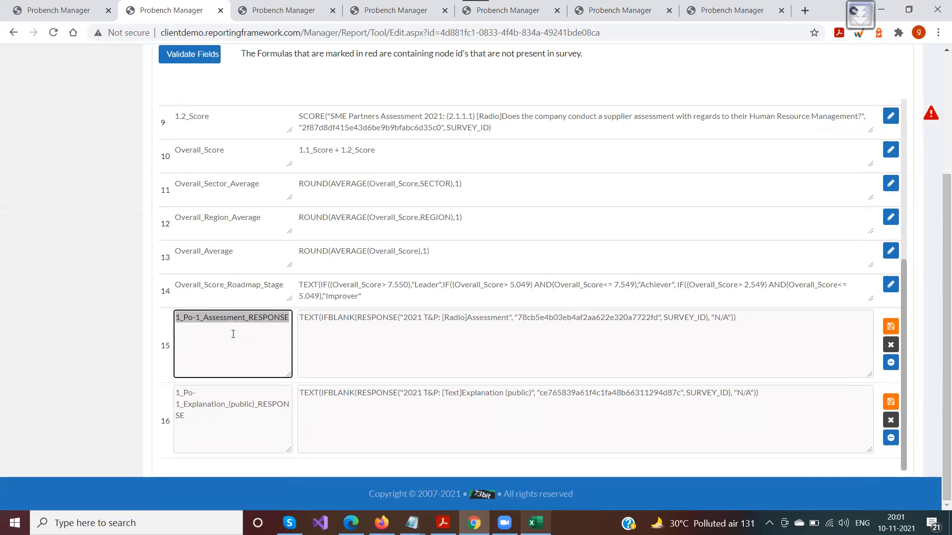
pyautogui.click(324, 322)
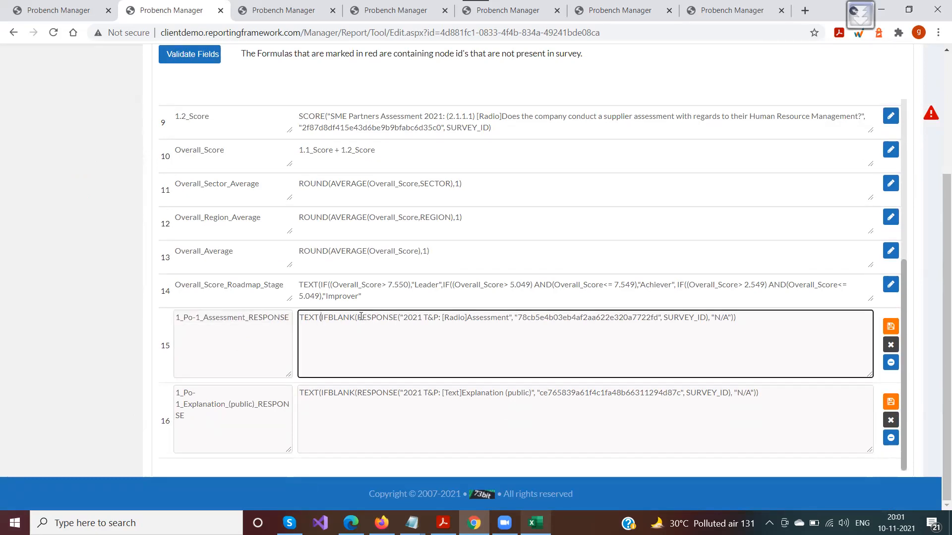
pyautogui.moveTo(357, 318); pyautogui.dragTo(708, 318)
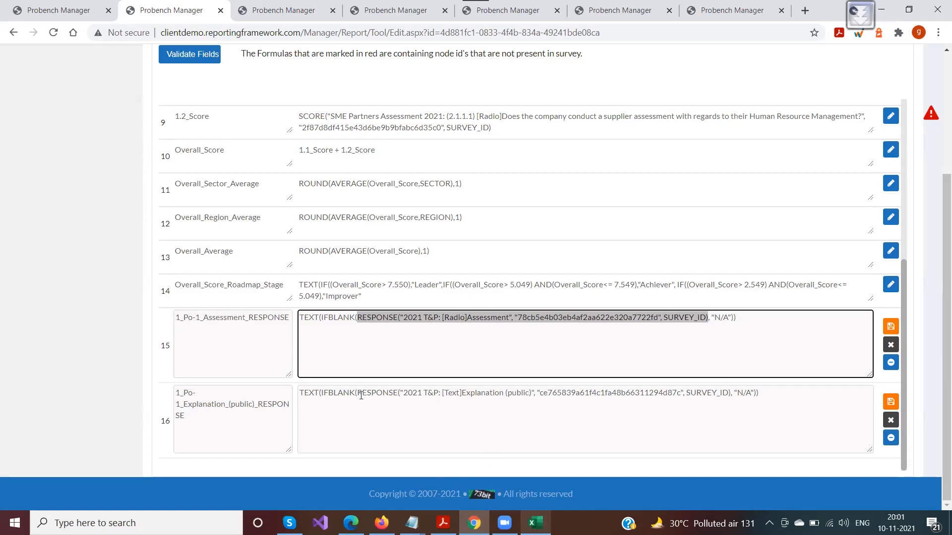
pyautogui.moveTo(357, 393); pyautogui.dragTo(730, 394)
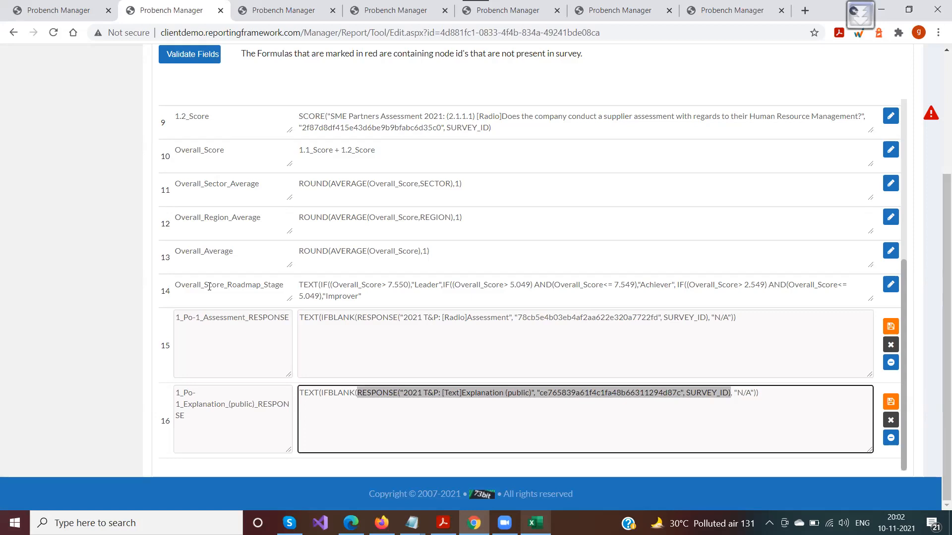
# - Examine the IFBLANK function and its "N/A" argument in the 1_Po-1_Assessment_RESPONSE formula
pyautogui.moveTo(321, 317); pyautogui.dragTo(360, 317)
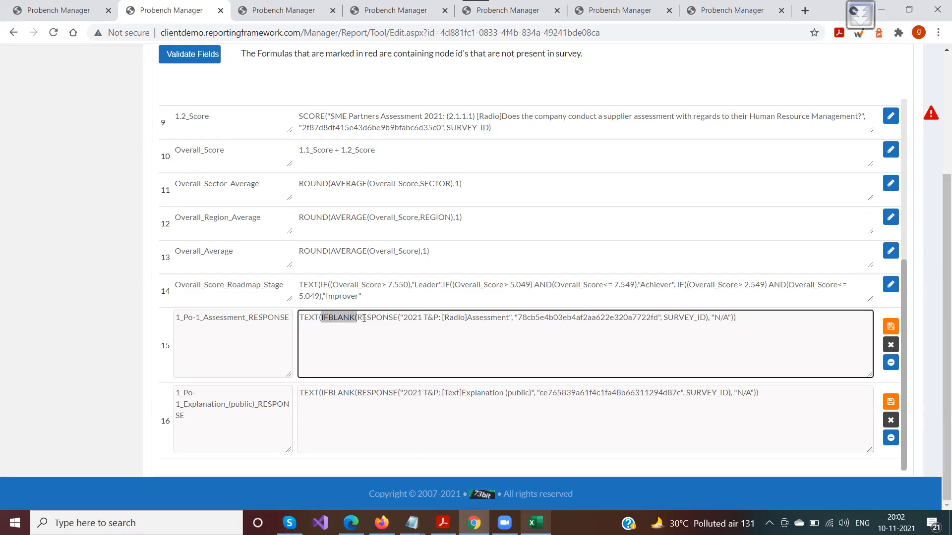
pyautogui.moveTo(355, 317); pyautogui.dragTo(383, 320)
pyautogui.hotkey('ctrl', 'z')
pyautogui.moveTo(714, 317); pyautogui.dragTo(727, 316)
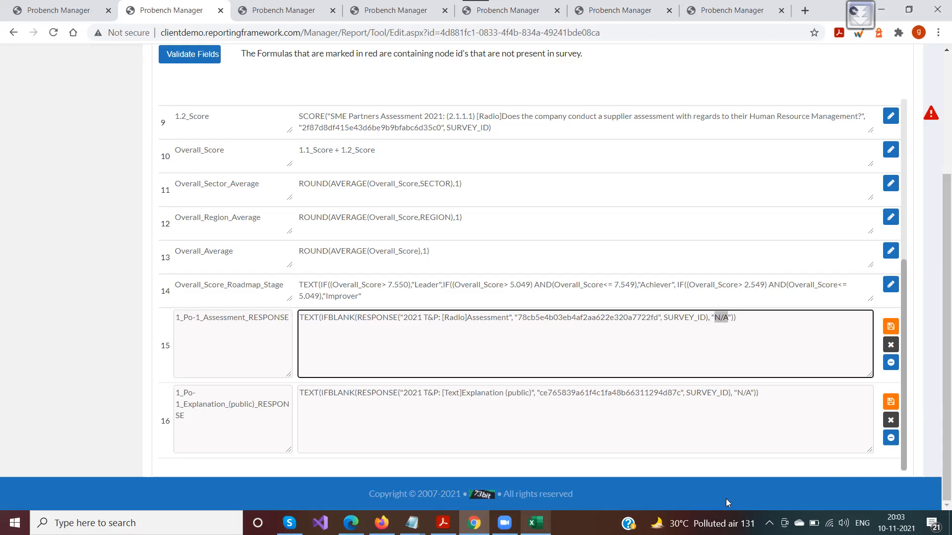
# - Switch to the exported file in Excel, enter N/A in the empty REGION cell G2, and return to Probench in the browser
pyautogui.hotkey('alt', 'Tab')
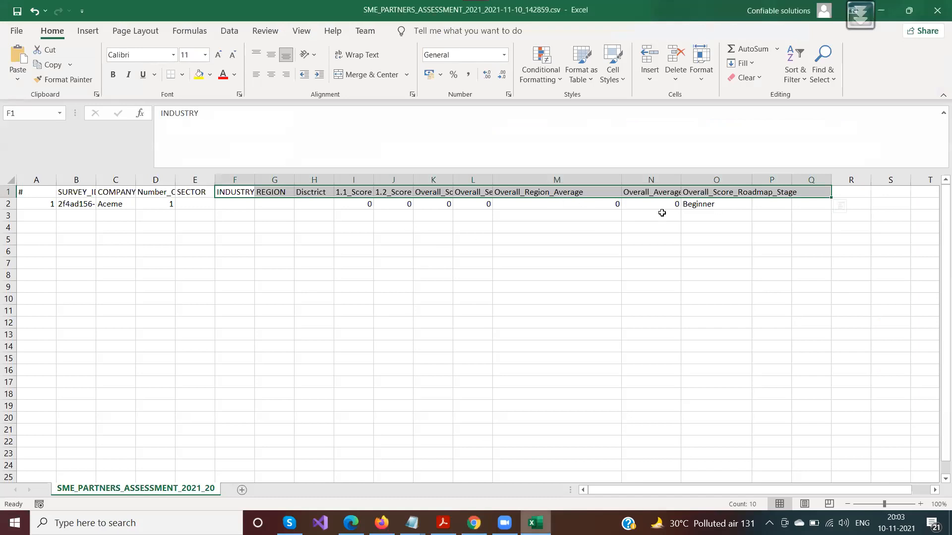
pyautogui.click(263, 205)
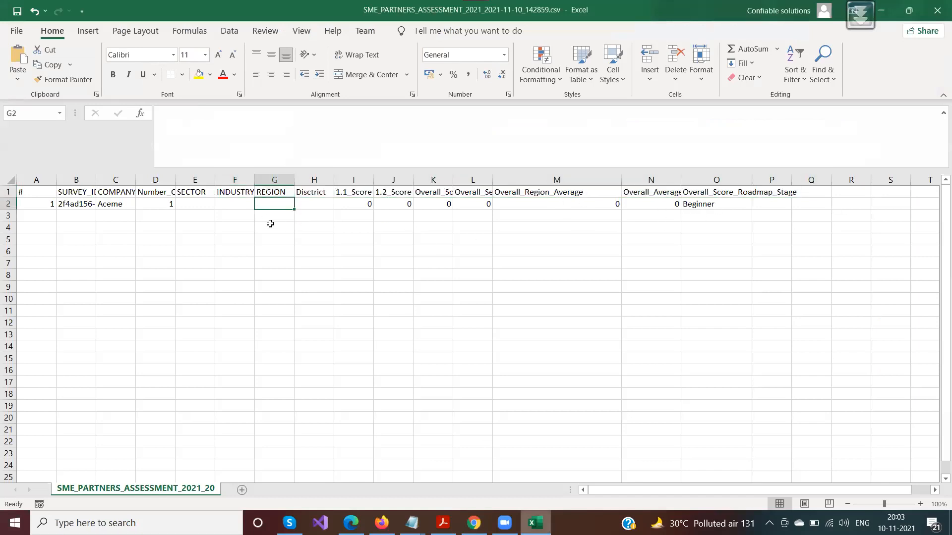
pyautogui.write('N/A')
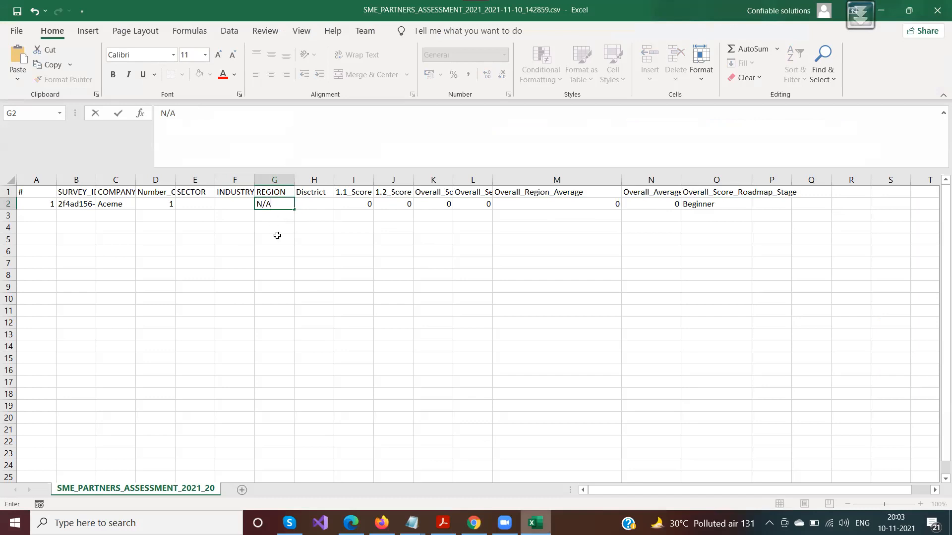
pyautogui.hotkey('alt', 'Tab')
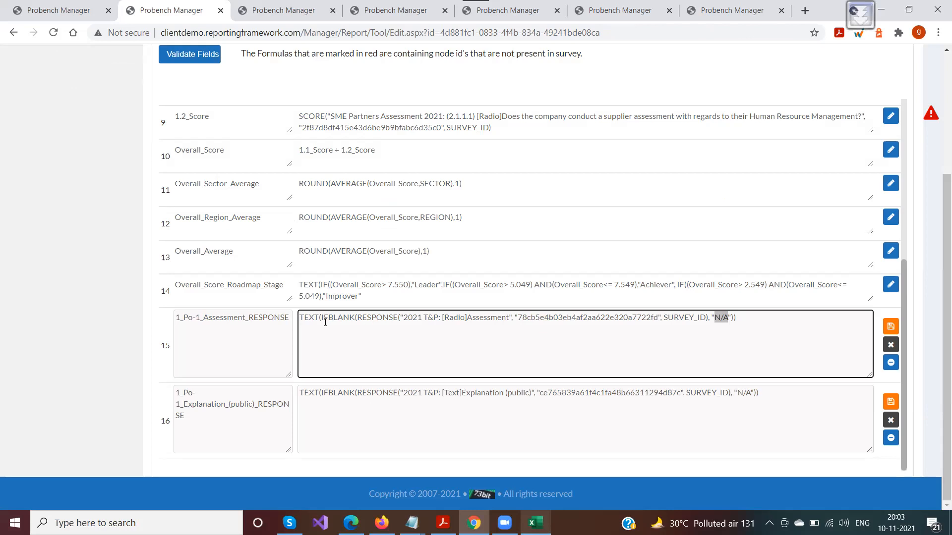
# - Re-examine how IFBLANK and "N/A" are used in the Po-1 Assessment formula, and check the RESPONSE suffix in the field's name
pyautogui.moveTo(321, 318); pyautogui.dragTo(357, 317)
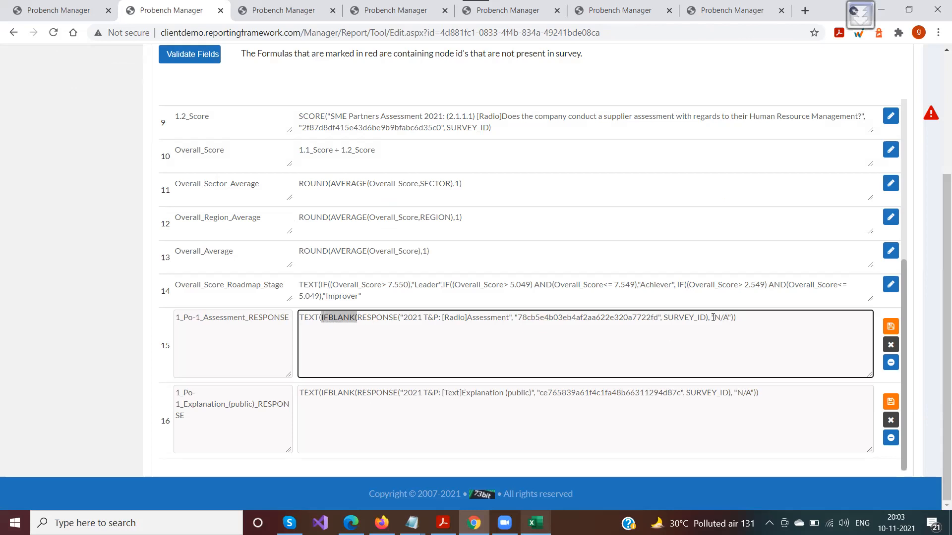
pyautogui.moveTo(711, 317); pyautogui.dragTo(733, 317)
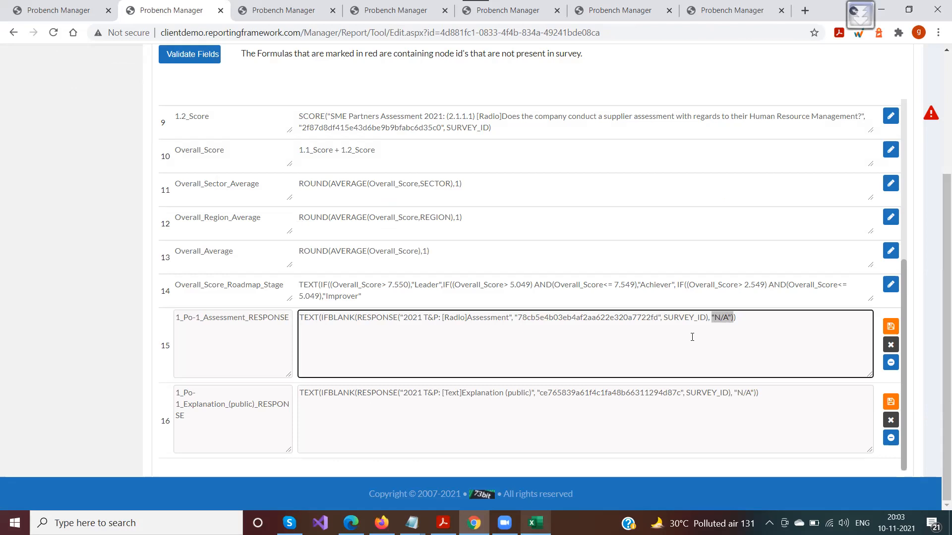
pyautogui.click(713, 317)
pyautogui.moveTo(713, 317); pyautogui.dragTo(728, 317)
pyautogui.moveTo(178, 318); pyautogui.dragTo(291, 317)
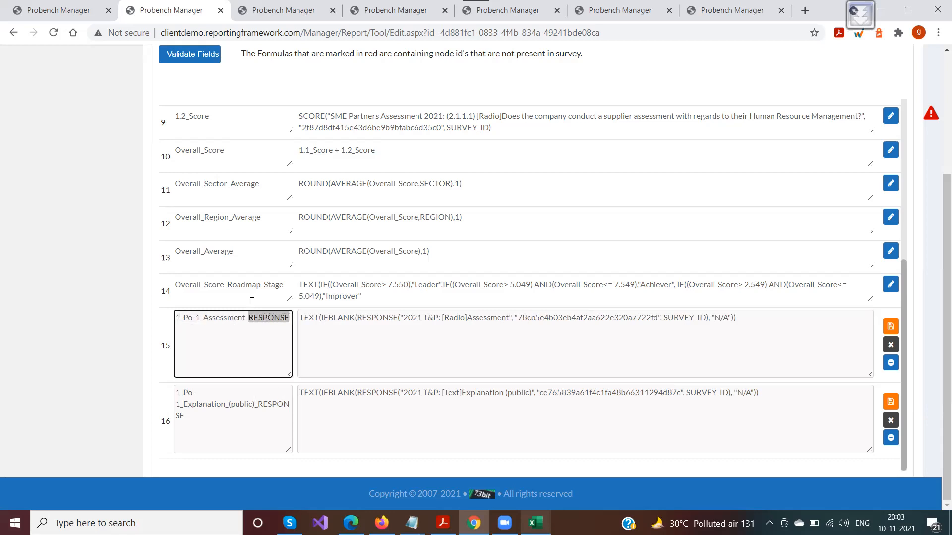
# - Reopen the survey responses/scores options and filter the 2021 T&P nodes to the Radio question type
pyautogui.scroll(10, 178, 301)
pyautogui.click(291, 191)
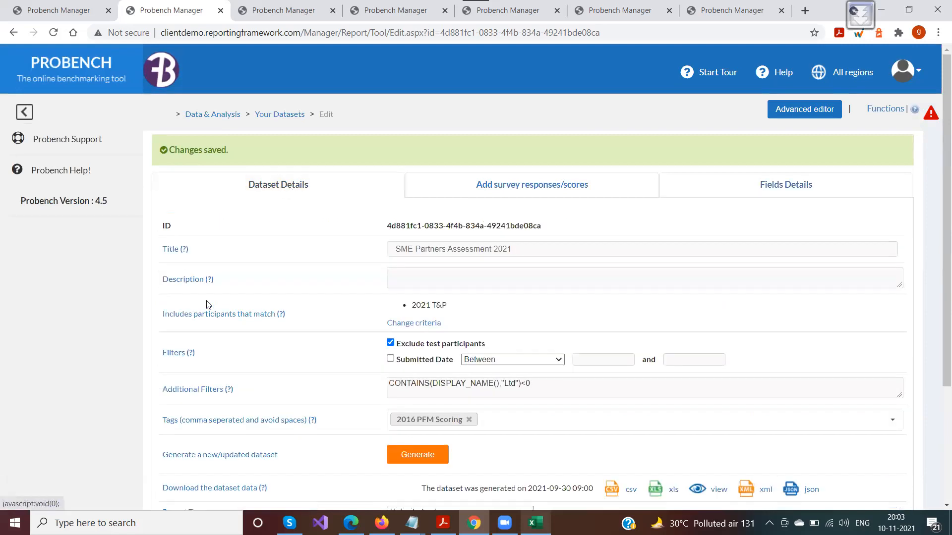
pyautogui.click(470, 184)
pyautogui.scroll(-3, 259, 265)
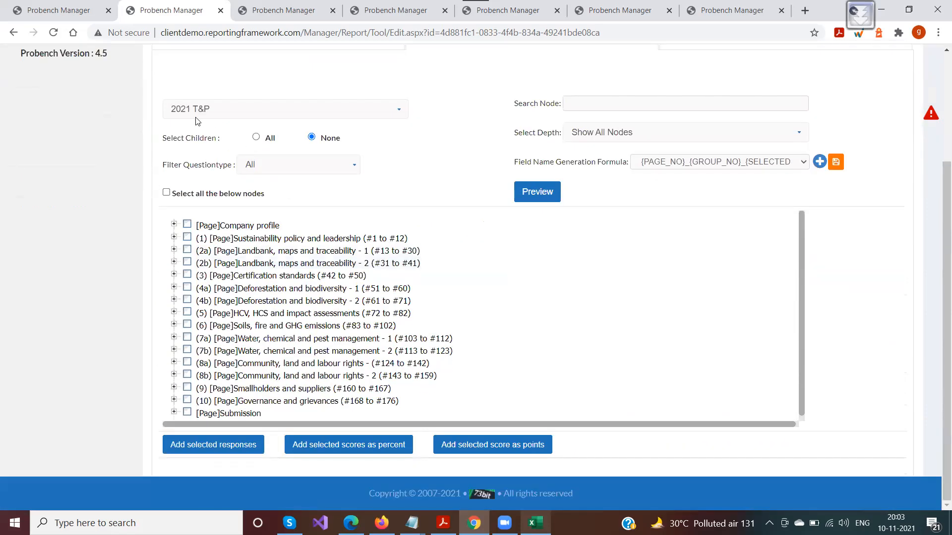
pyautogui.click(248, 166)
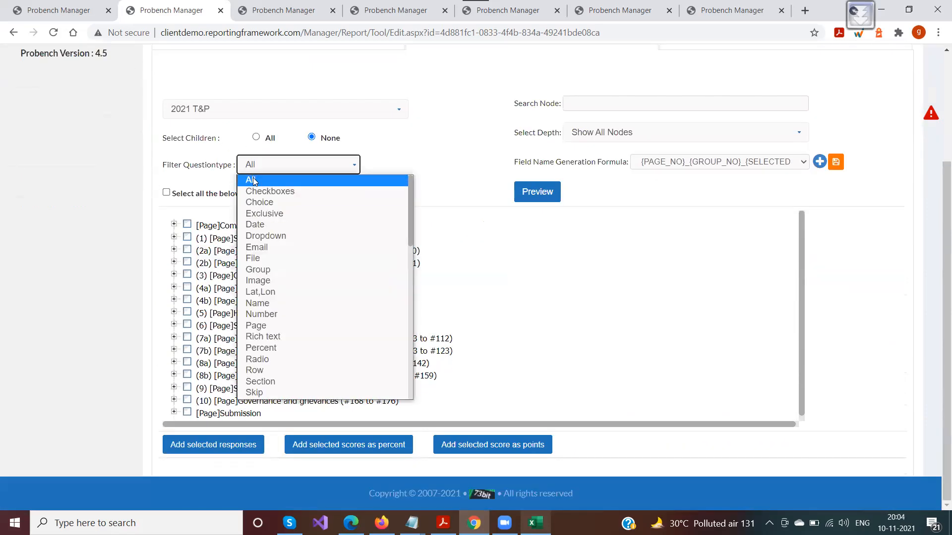
pyautogui.click(143, 312)
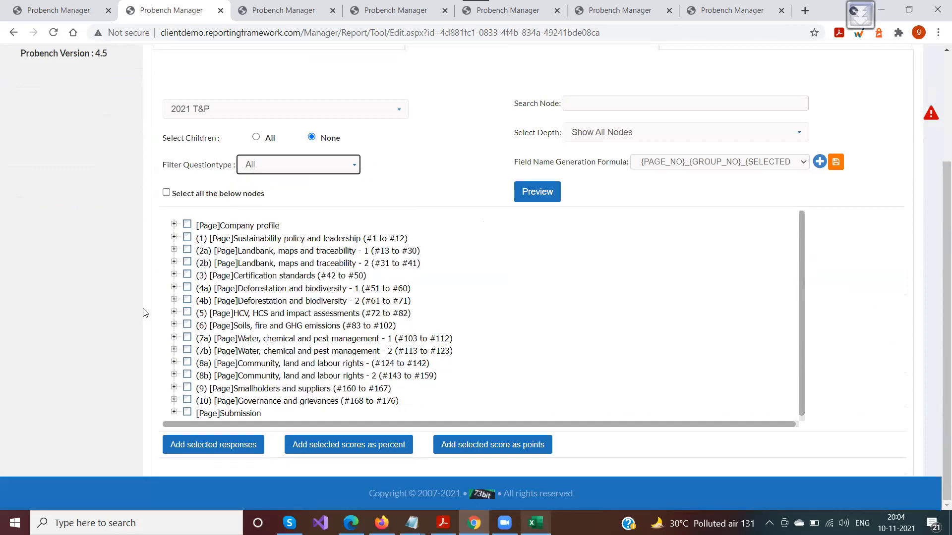
# - Select the third to fifth Assessment radio nodes, add their scores as percent to the dataset, and accept the page refresh
pyautogui.click(187, 337)
pyautogui.click(187, 350)
pyautogui.click(188, 361)
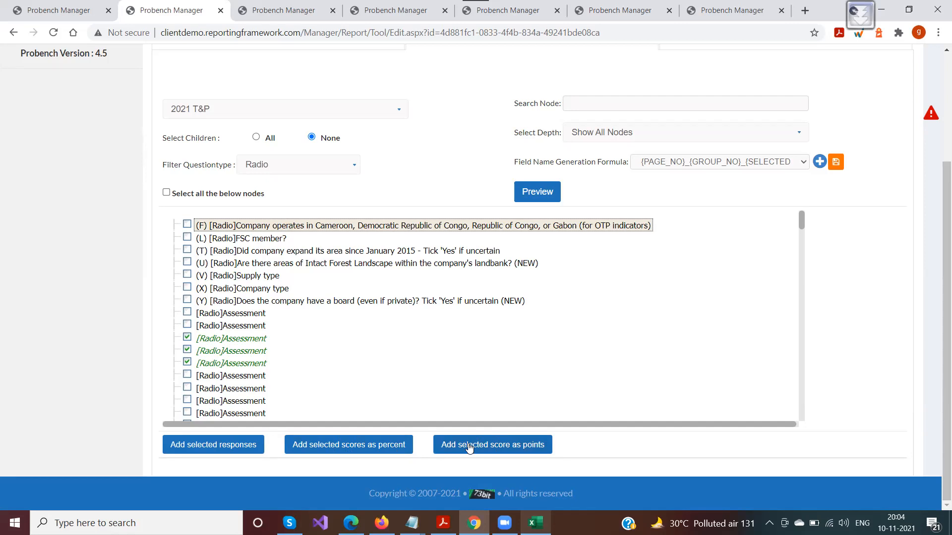
pyautogui.click(355, 446)
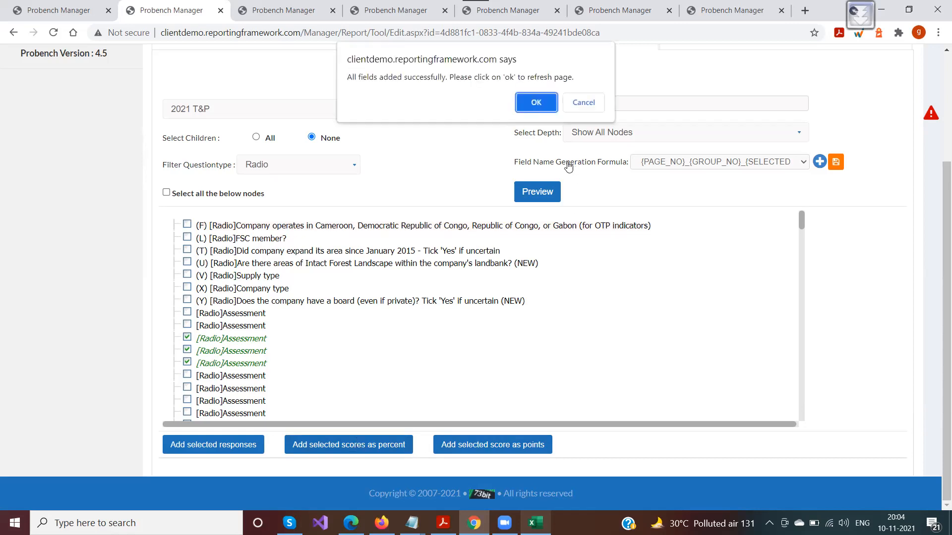
pyautogui.click(544, 98)
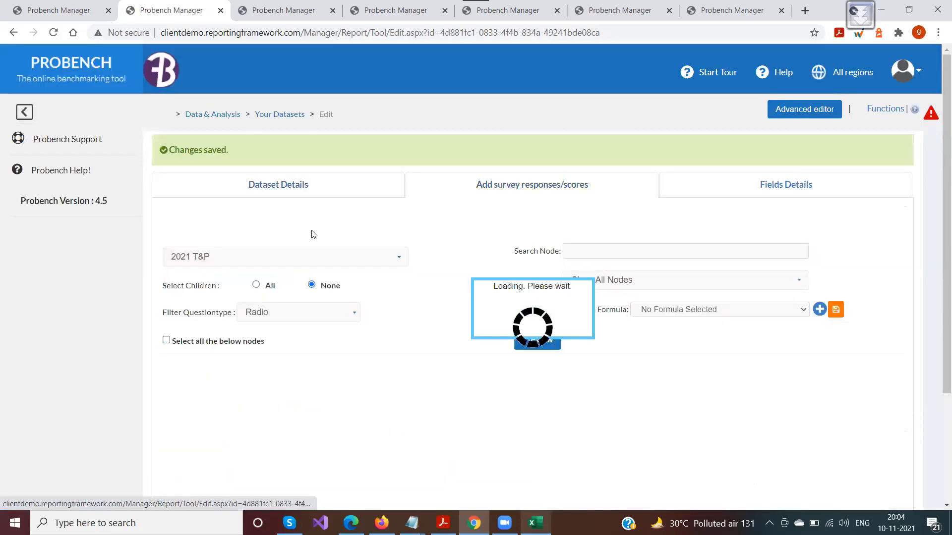
# - Filter the 2021 T&P survey nodes by question type, trying Percent and settling on Radio
pyautogui.scroll(-3, 163, 297)
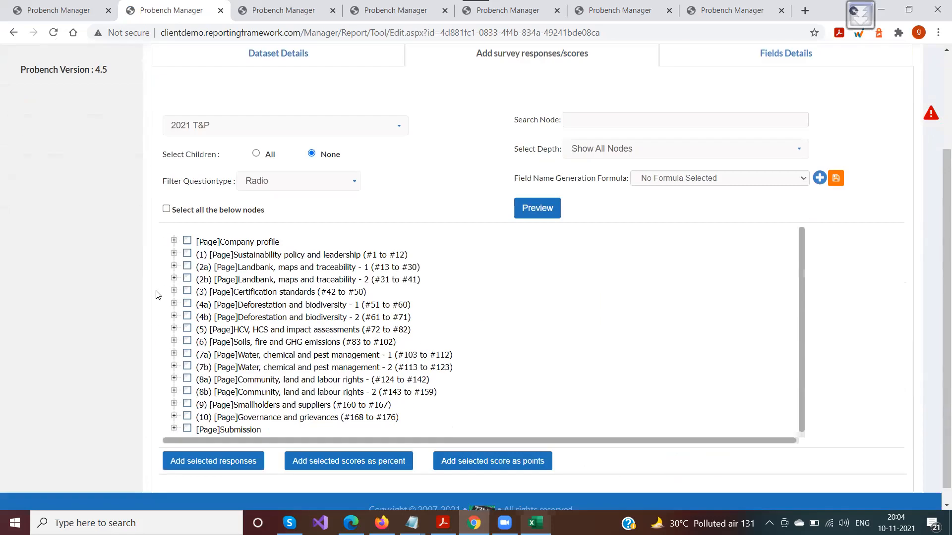
pyautogui.click(248, 167)
pyautogui.click(256, 165)
pyautogui.click(256, 165)
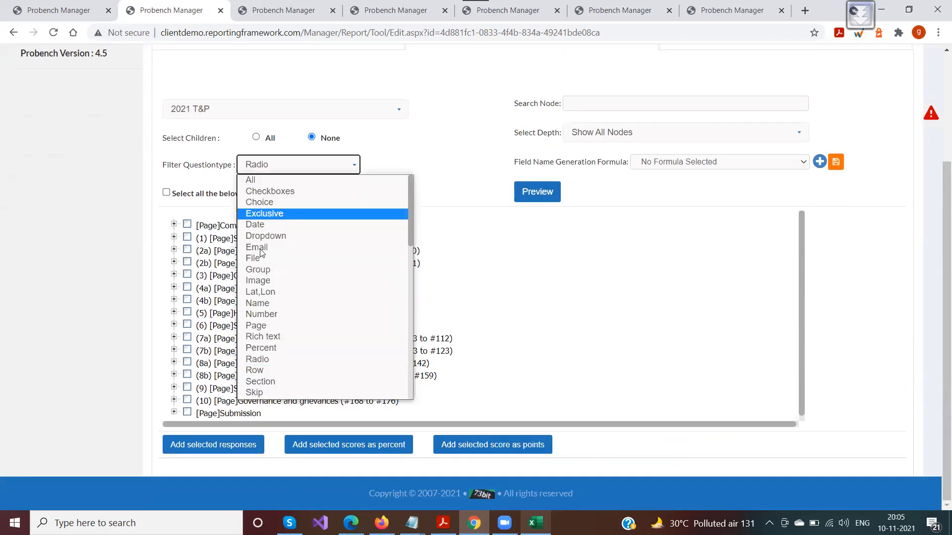
pyautogui.click(265, 353)
pyautogui.click(276, 169)
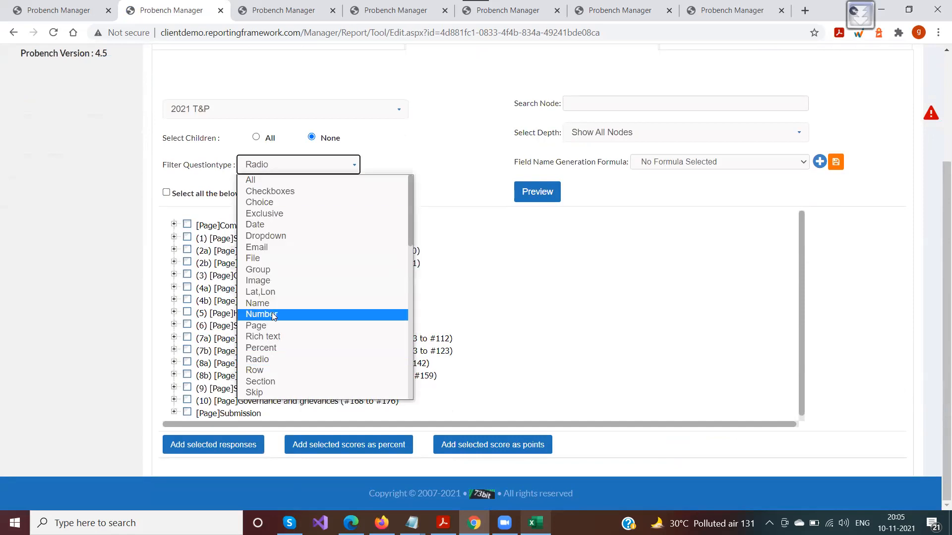
pyautogui.click(270, 348)
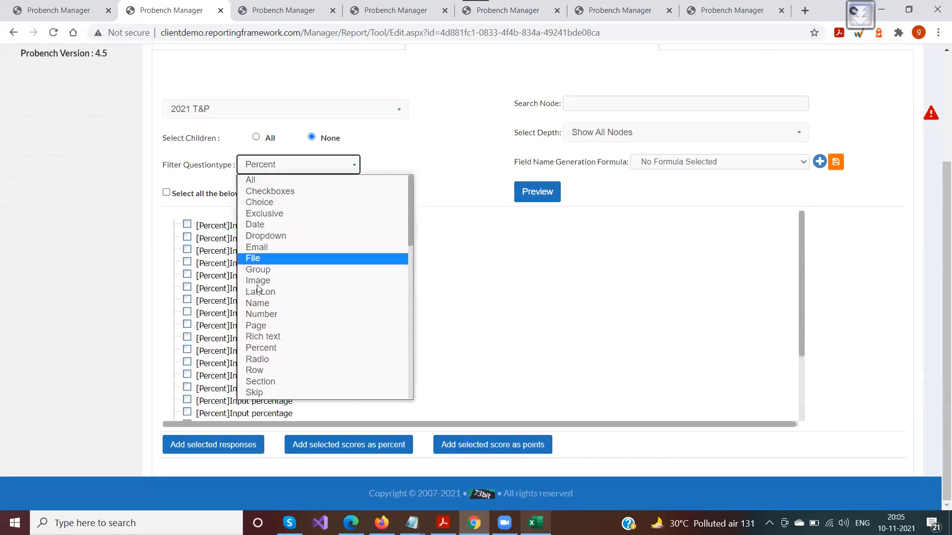
pyautogui.click(257, 359)
# - Select the eighth and ninth Assessment radio nodes, add their scores as points to the dataset, and accept the page refresh
pyautogui.click(187, 400)
pyautogui.click(187, 412)
pyautogui.scroll(-1, 304, 345)
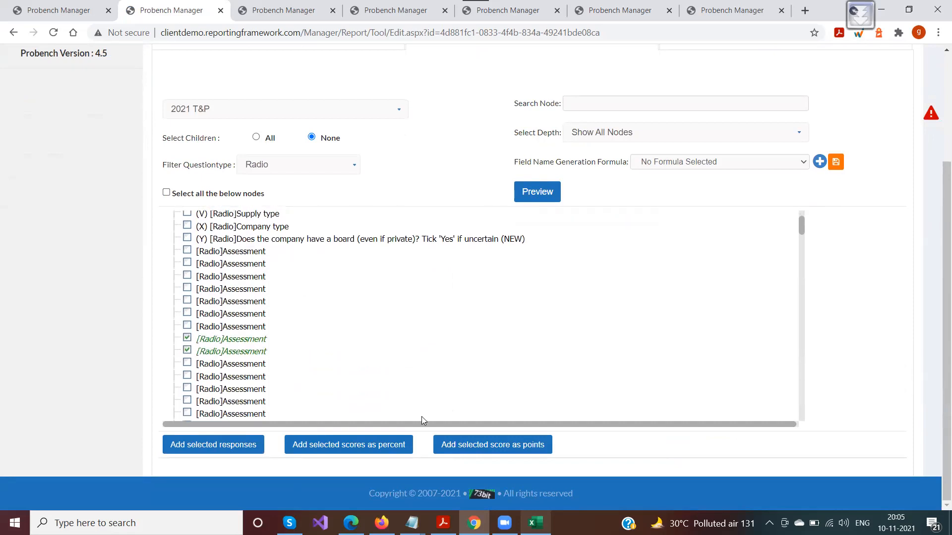
pyautogui.click(453, 445)
pyautogui.click(536, 102)
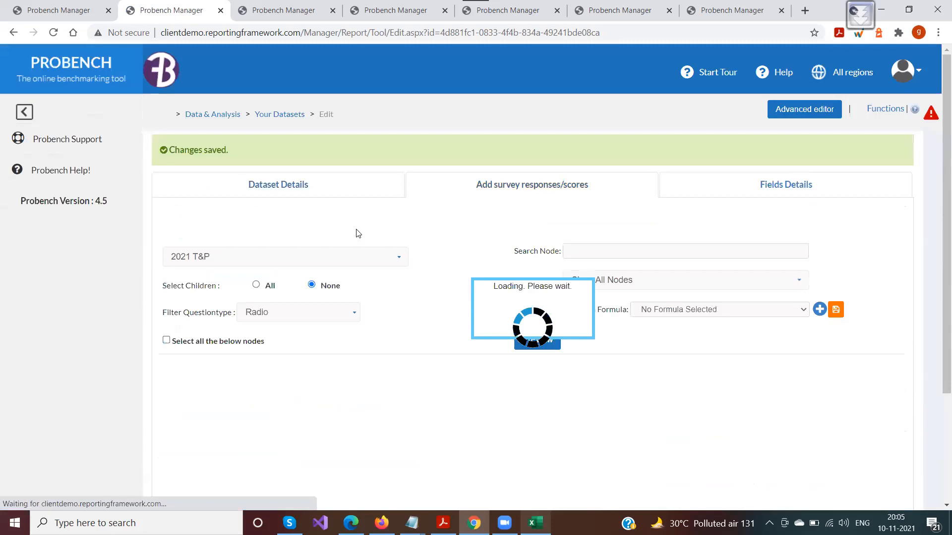
# - Open the dataset's field details and examine the name and SCORE function of the 1_O-3_Assessment_SCORE field
pyautogui.click(754, 187)
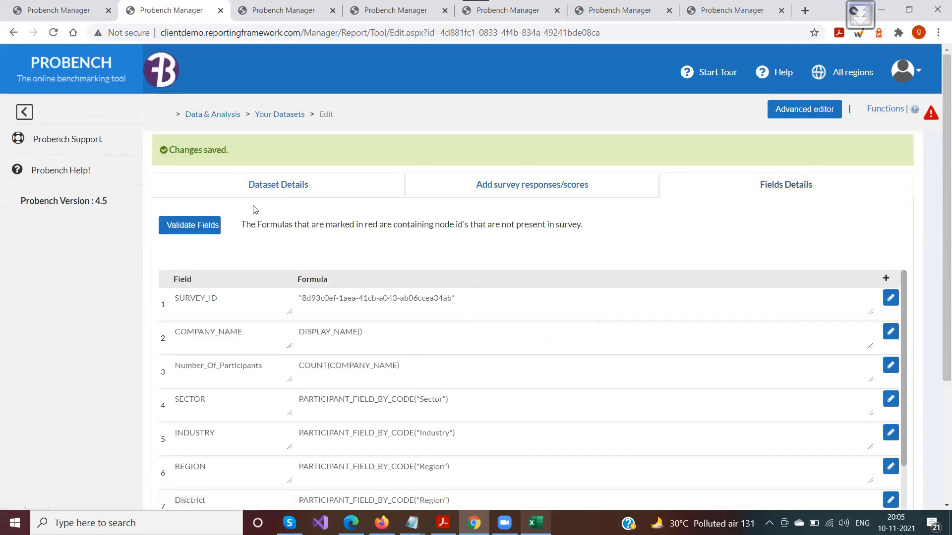
pyautogui.scroll(-4, 256, 206)
pyautogui.scroll(-7, 327, 314)
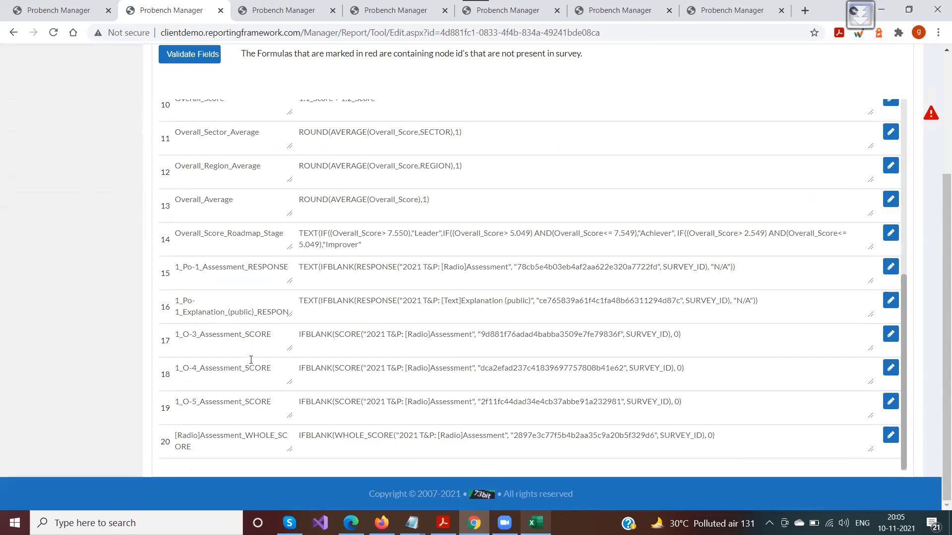
pyautogui.click(175, 334)
pyautogui.moveTo(175, 333); pyautogui.dragTo(253, 391)
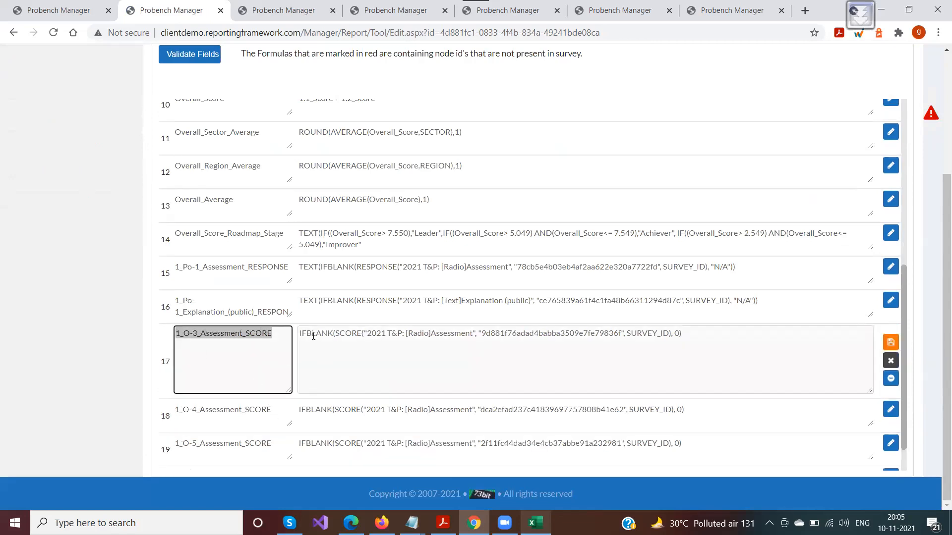
pyautogui.doubleClick(346, 335)
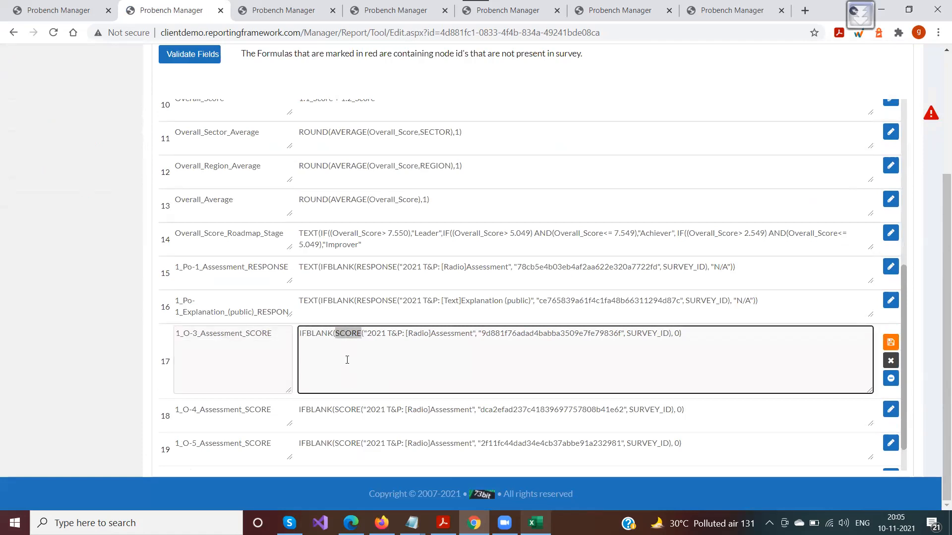
# - Check the O-4 and O-5 Assessment score formulas, cancel the row edits, and examine WHOLE_SCORE in the Radio Assessment field's formula
pyautogui.scroll(-1, 347, 360)
pyautogui.click(352, 371)
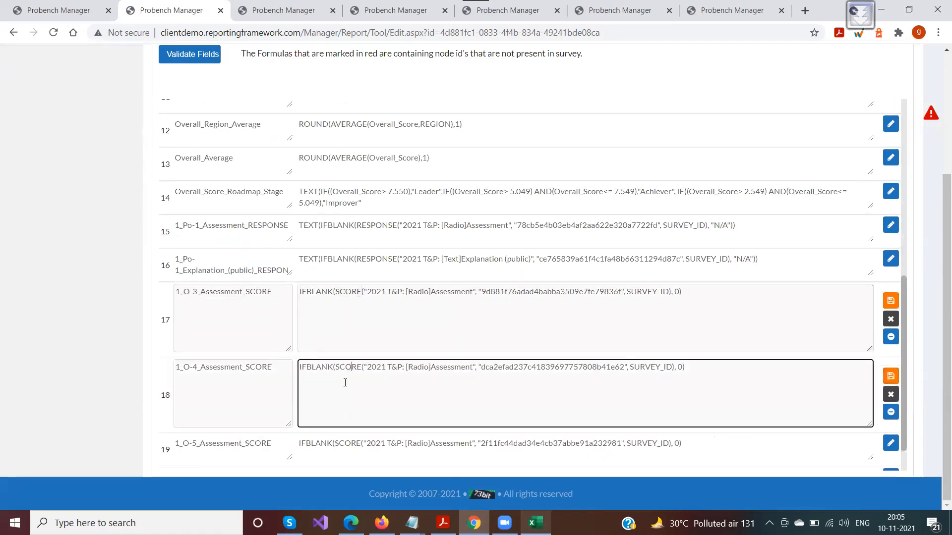
pyautogui.click(342, 447)
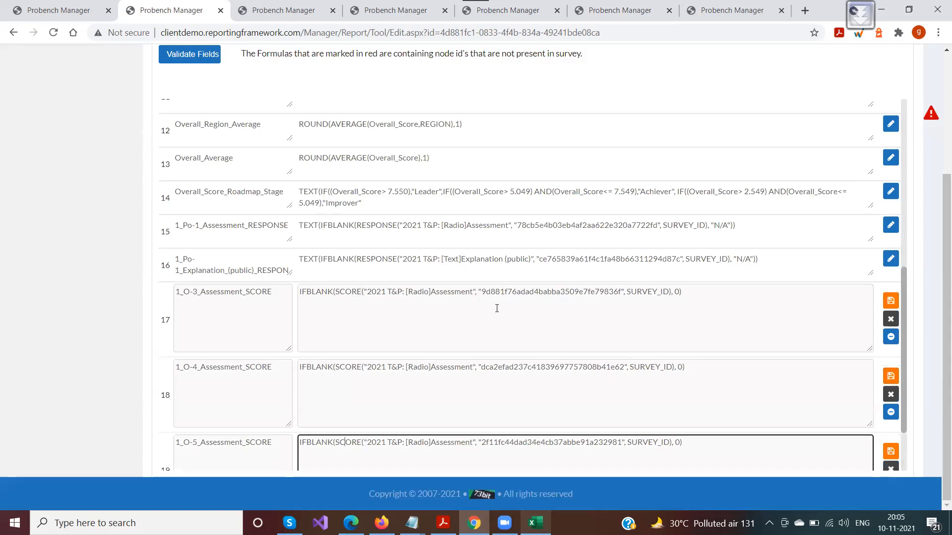
pyautogui.click(891, 319)
pyautogui.click(890, 352)
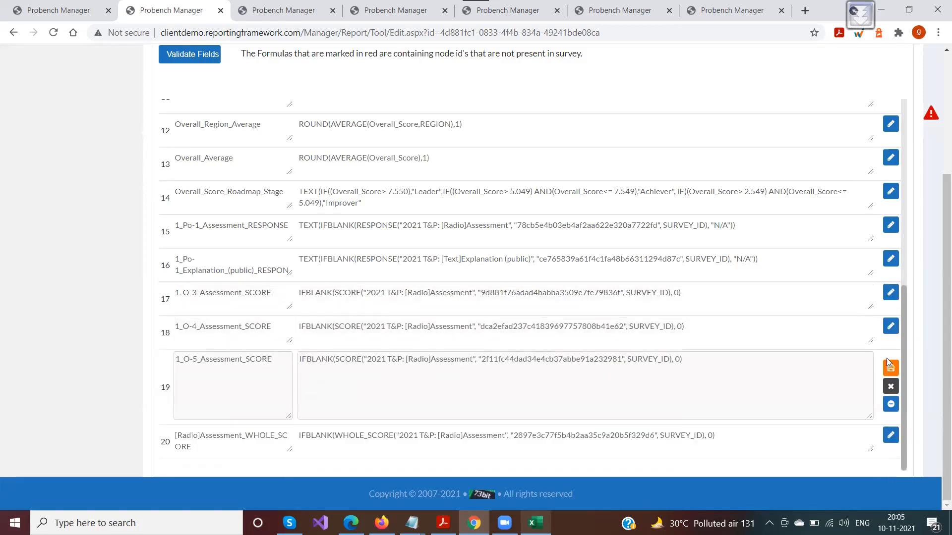
pyautogui.click(890, 386)
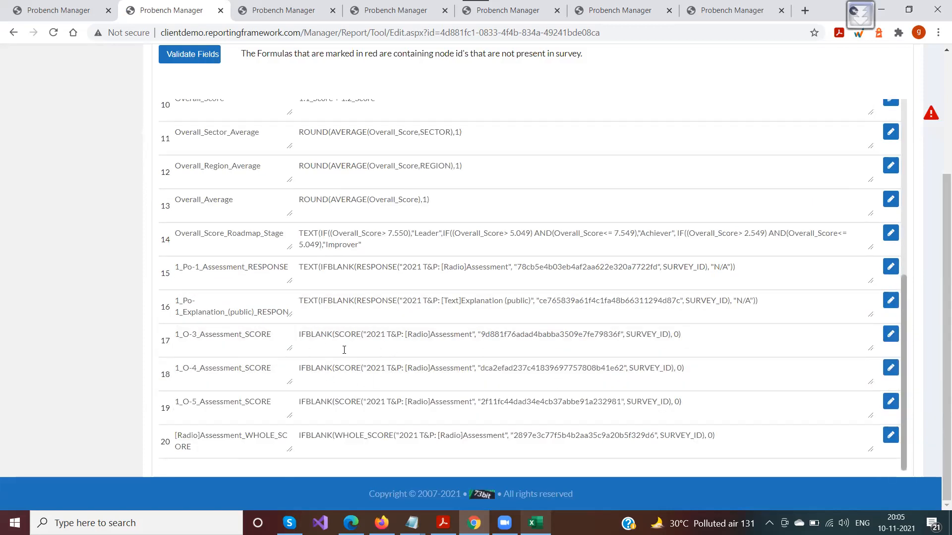
pyautogui.moveTo(335, 434); pyautogui.dragTo(394, 427)
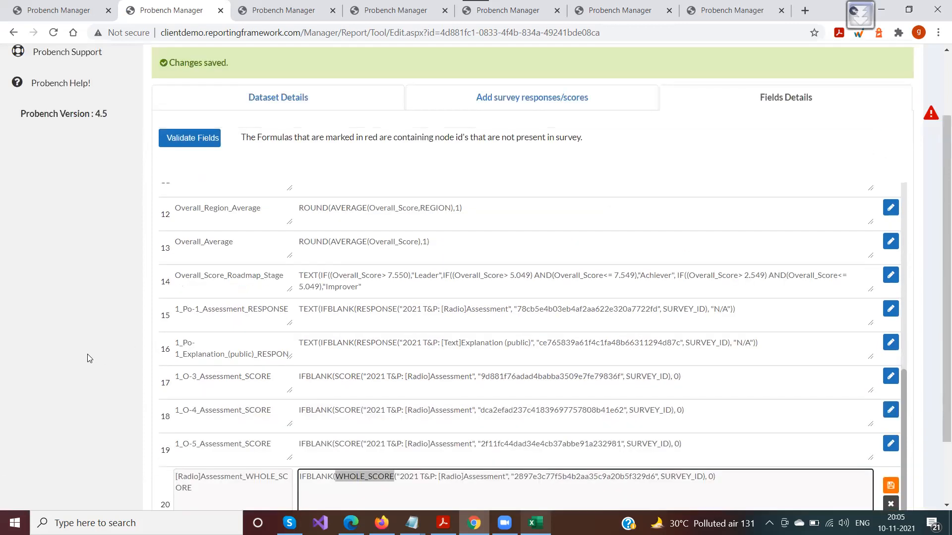
# - Filter the survey nodes to Checkboxes and select Supply chain segment (K), FSC certification (M) and PEFC certification (N)
pyautogui.scroll(-3, 3, 399)
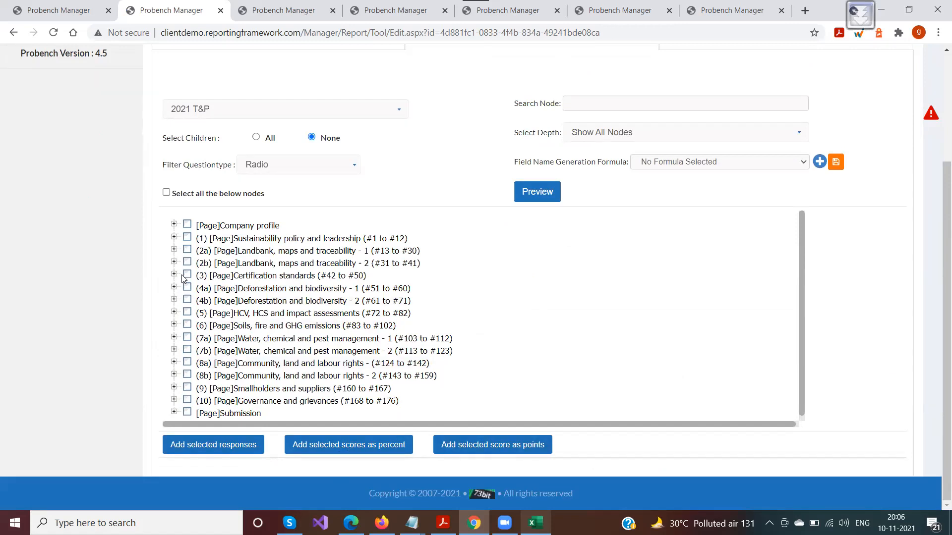
pyautogui.click(283, 164)
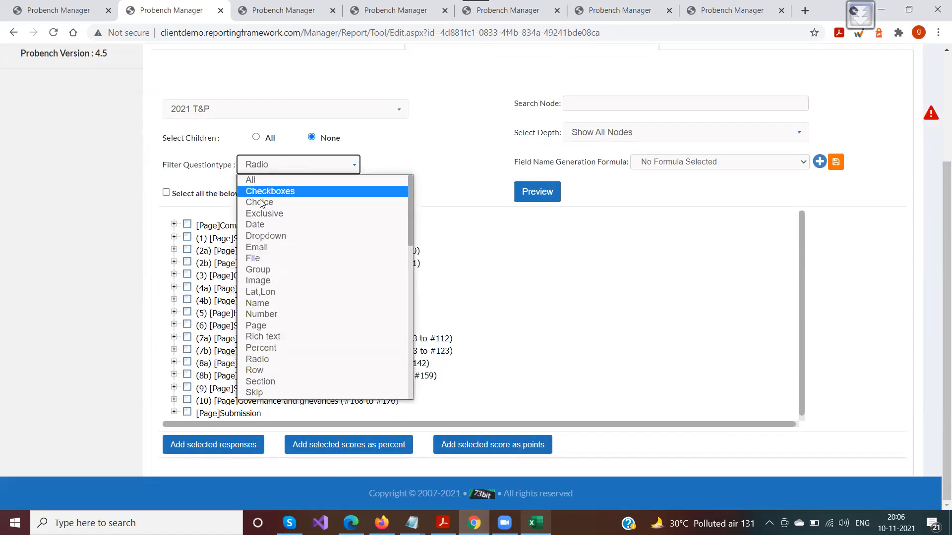
pyautogui.click(262, 237)
pyautogui.click(270, 167)
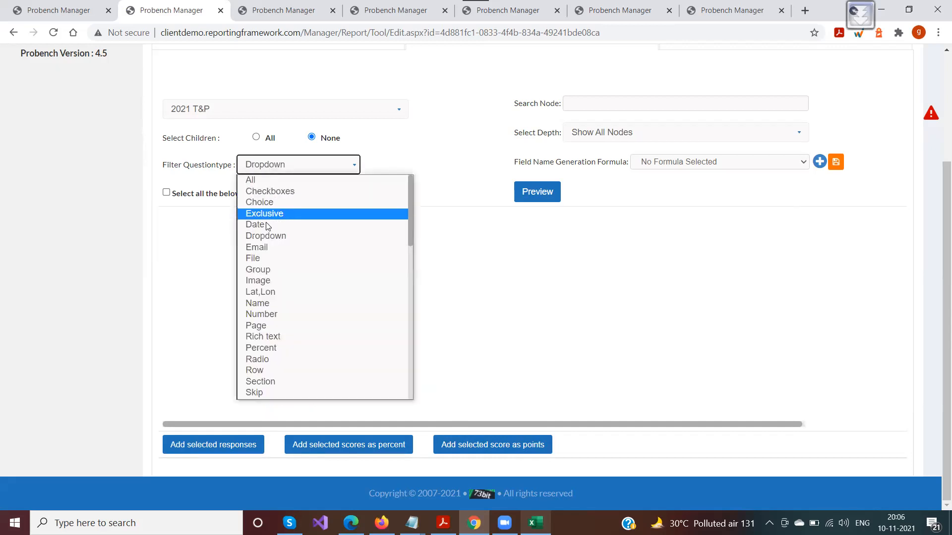
pyautogui.click(268, 191)
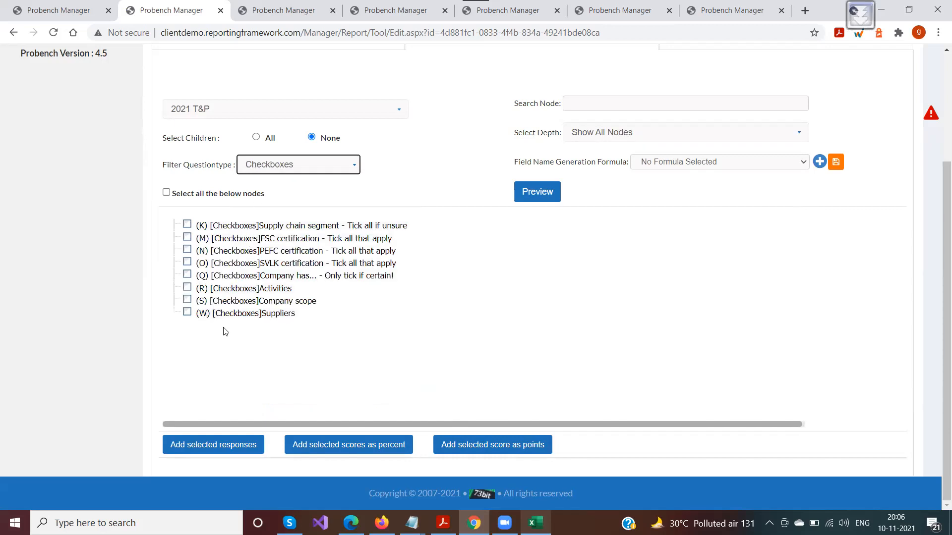
pyautogui.click(186, 224)
pyautogui.click(186, 237)
pyautogui.click(187, 250)
# - Return to the field details and examine the naming of the O-3, O-4 and O-5 Assessment score fields
pyautogui.scroll(3, 619, 215)
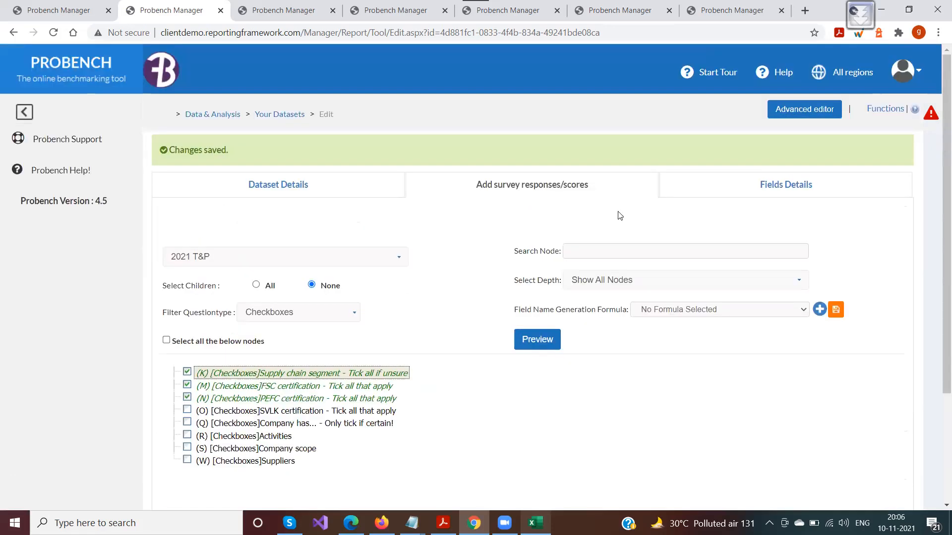
pyautogui.click(744, 187)
pyautogui.scroll(-4, 193, 237)
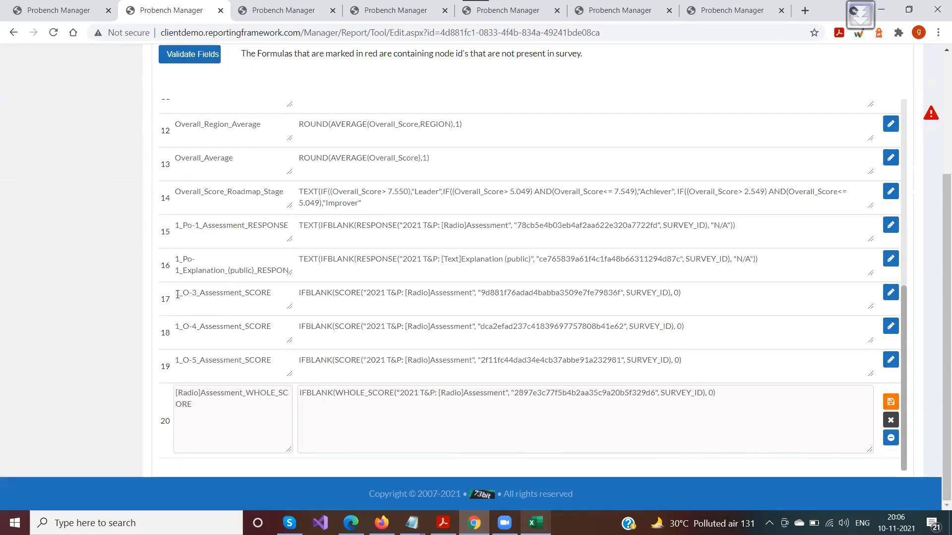
pyautogui.moveTo(177, 295); pyautogui.dragTo(302, 369)
pyautogui.click(173, 371)
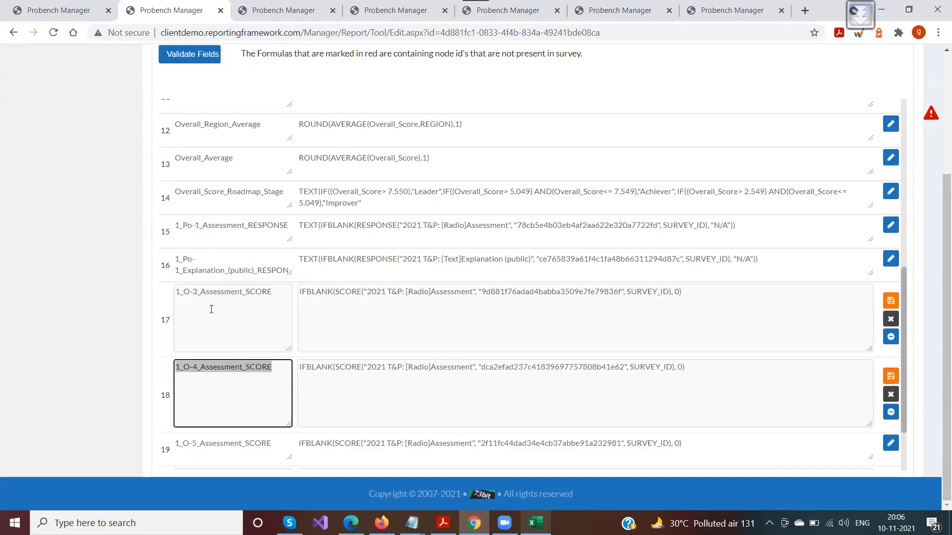
pyautogui.scroll(-2, 211, 309)
pyautogui.click(177, 361)
pyautogui.moveTo(177, 360); pyautogui.dragTo(291, 361)
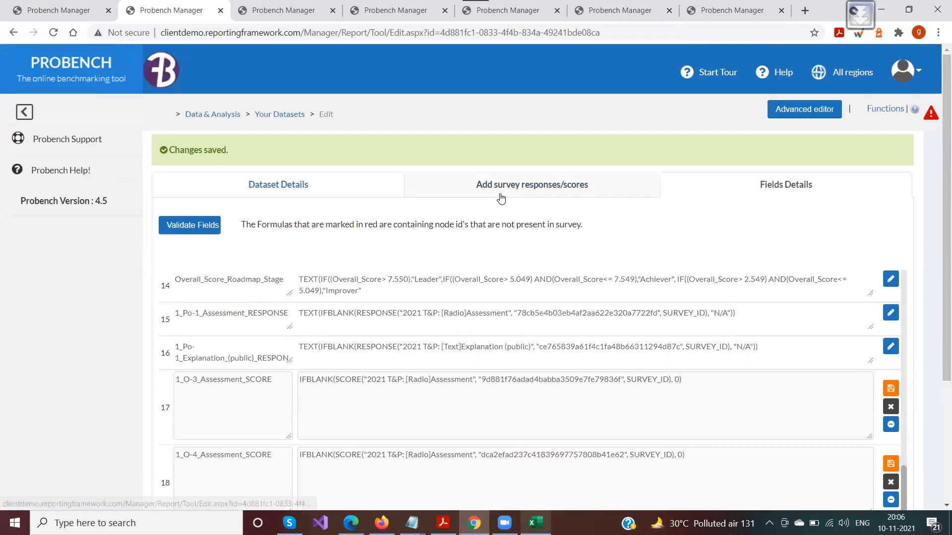
# - Add the selected checkbox nodes' scores as points using the name formula starting {PAGE_NO}_{GROUP_NO}_{SELECTED, dismiss the messages, and accept the page refresh
pyautogui.click(500, 190)
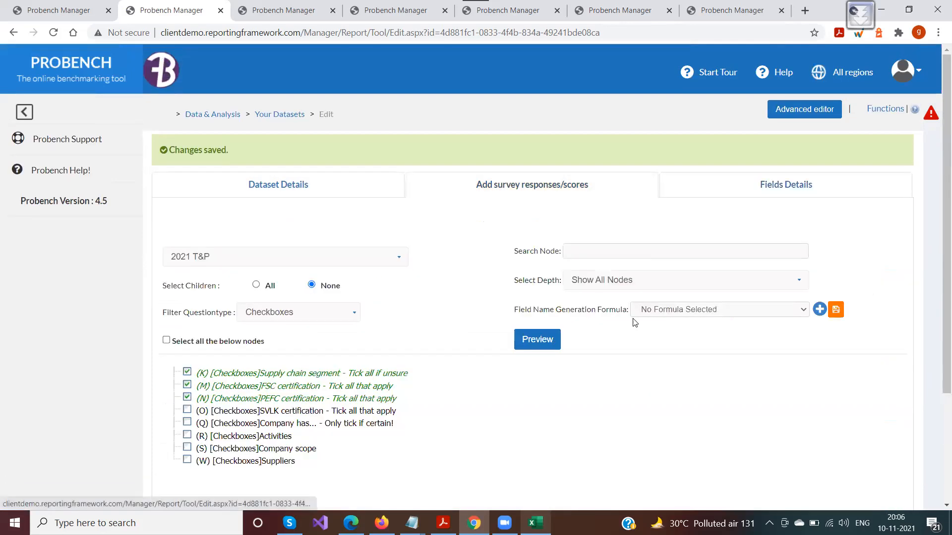
pyautogui.click(659, 309)
pyautogui.click(660, 422)
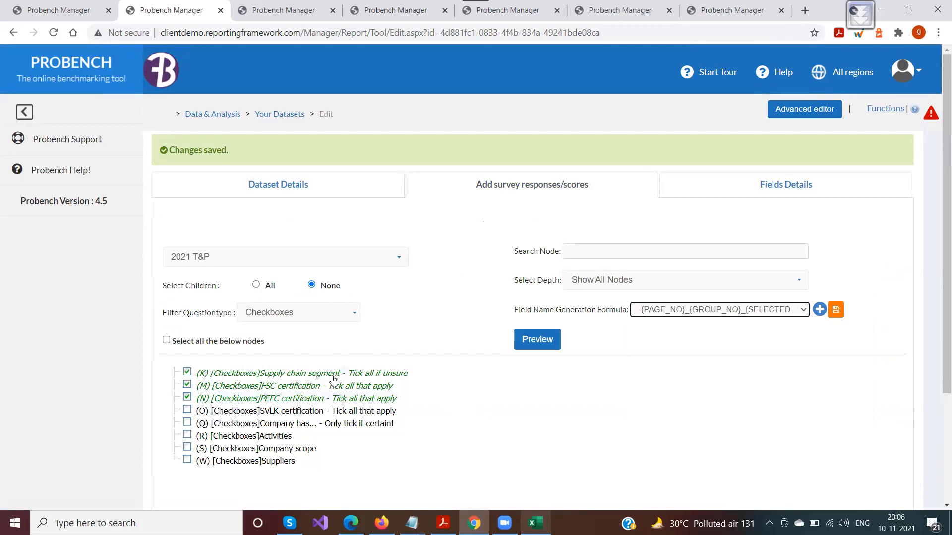
pyautogui.scroll(-3, 317, 382)
pyautogui.click(496, 450)
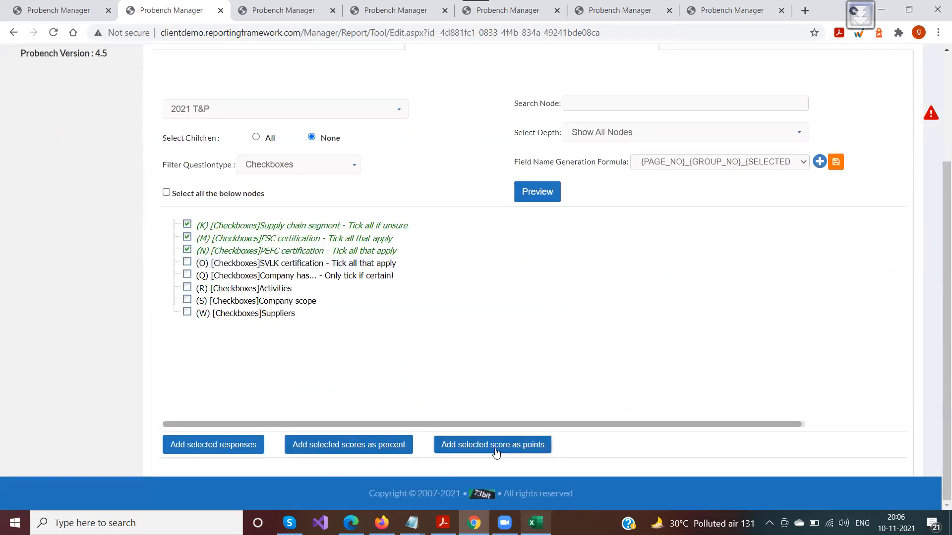
pyautogui.click(588, 116)
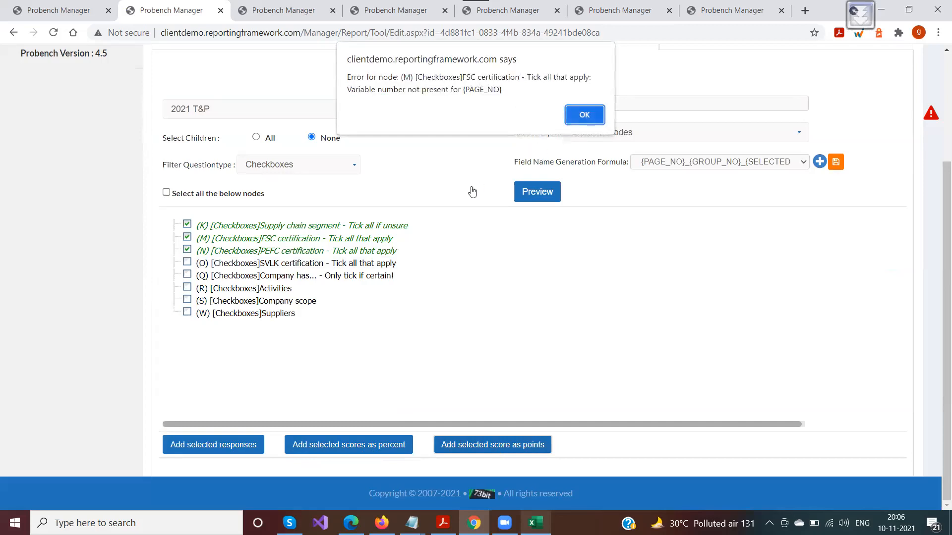
pyautogui.click(592, 117)
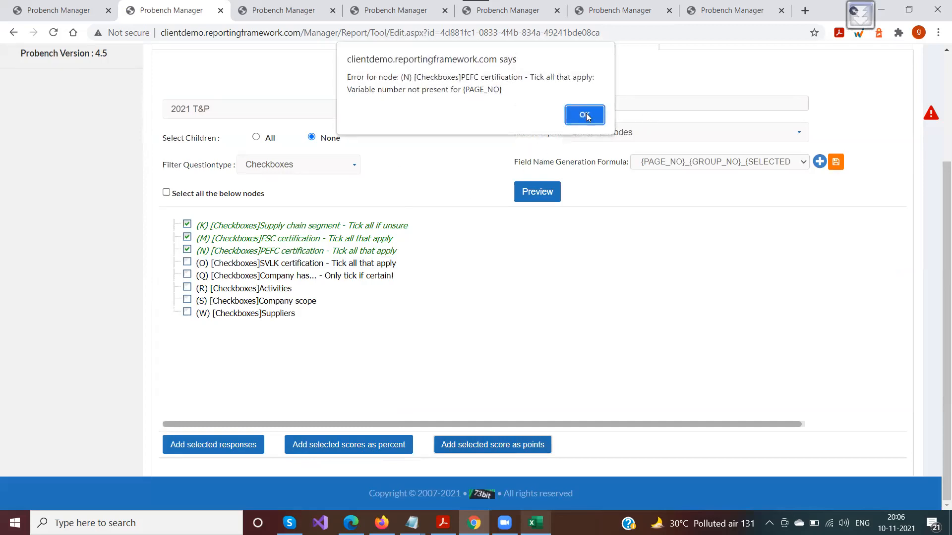
pyautogui.click(586, 113)
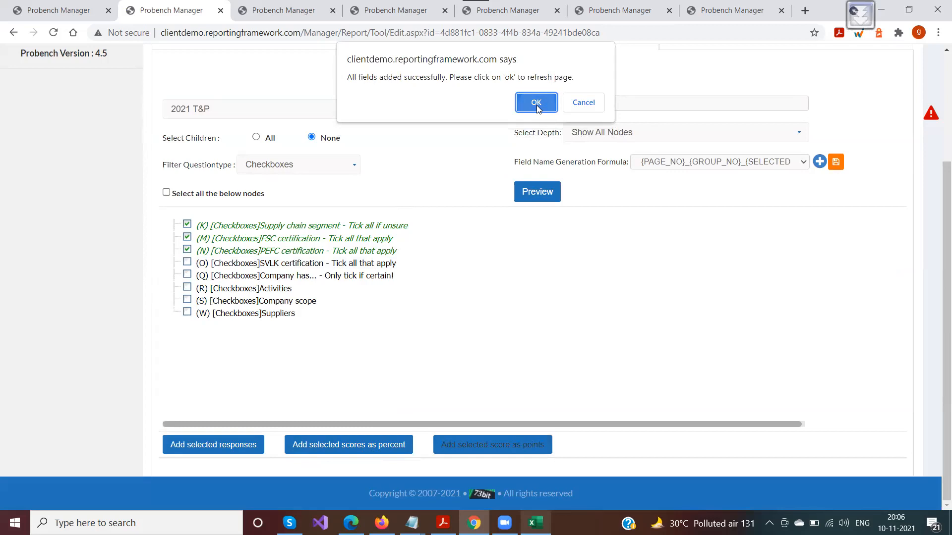
pyautogui.click(536, 104)
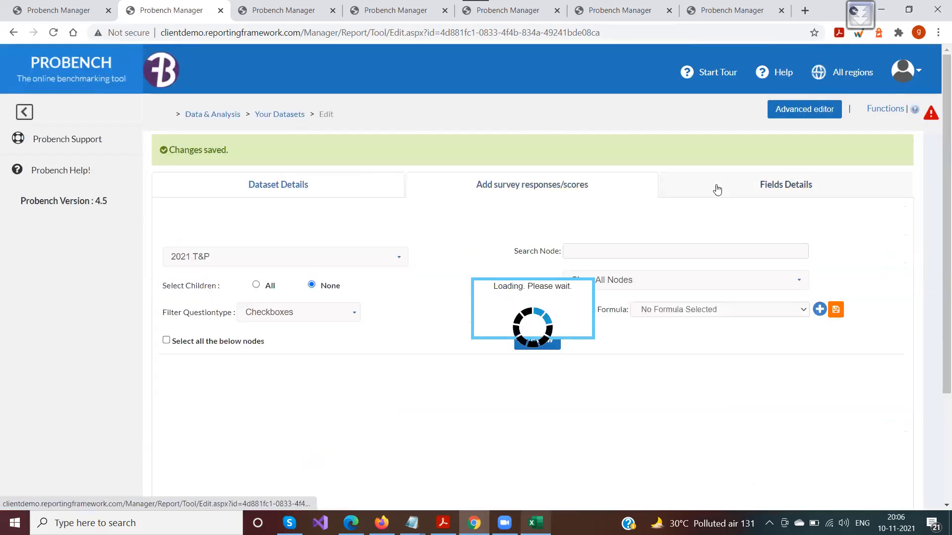
# - Review the newly added WHOLE_SCORE fields at the end of the field list, checking the Radio Assessment field's name
pyautogui.click(715, 188)
pyautogui.scroll(-3, 180, 325)
pyautogui.scroll(-5, 347, 317)
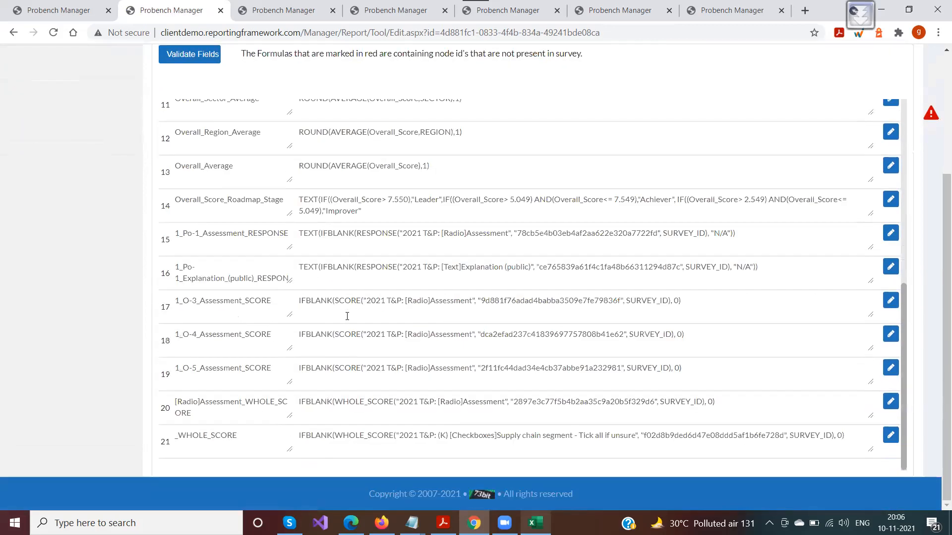
pyautogui.scroll(2, 88, 381)
pyautogui.scroll(-2, 203, 417)
pyautogui.moveTo(216, 417); pyautogui.dragTo(173, 402)
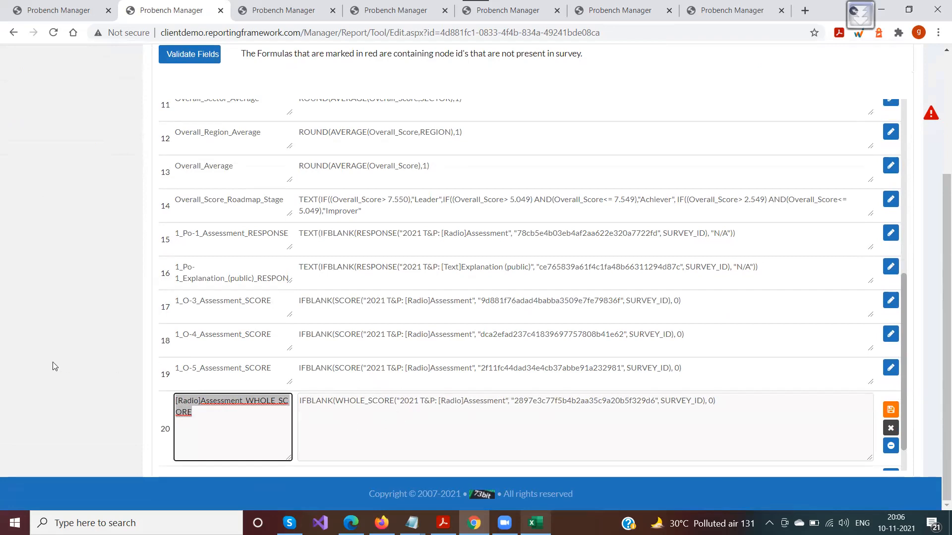
# - Return to adding survey responses/scores, search the survey nodes for 2b, and clear the search
pyautogui.scroll(3, 53, 363)
pyautogui.click(319, 192)
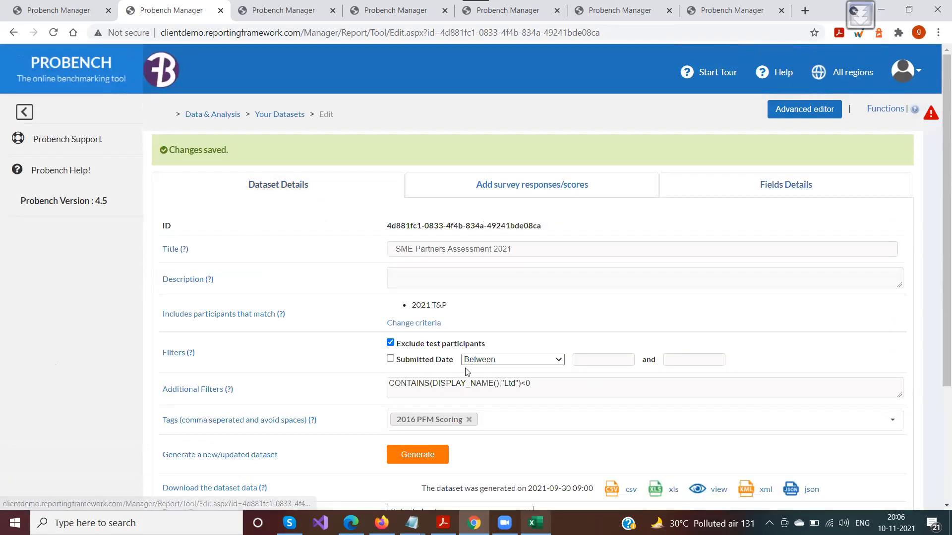
pyautogui.click(517, 193)
pyautogui.scroll(-3, 347, 346)
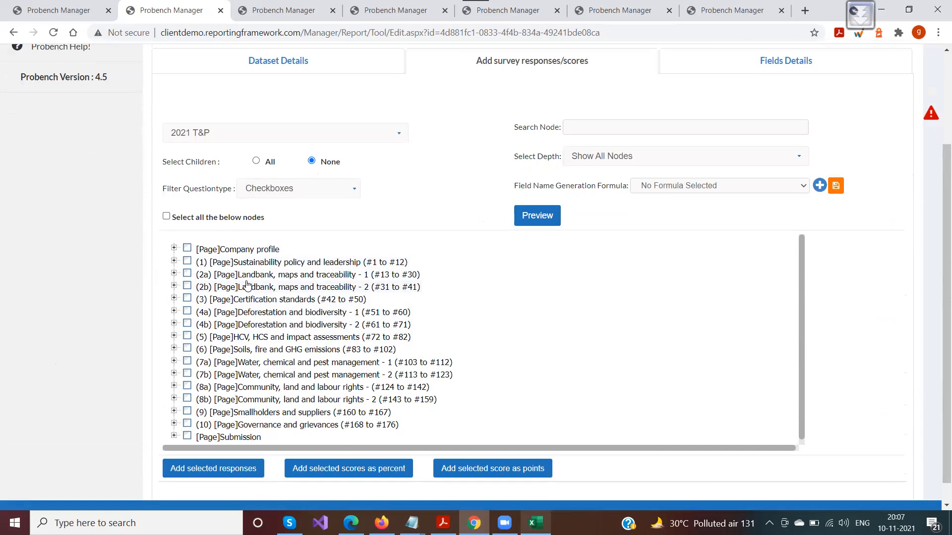
pyautogui.click(602, 128)
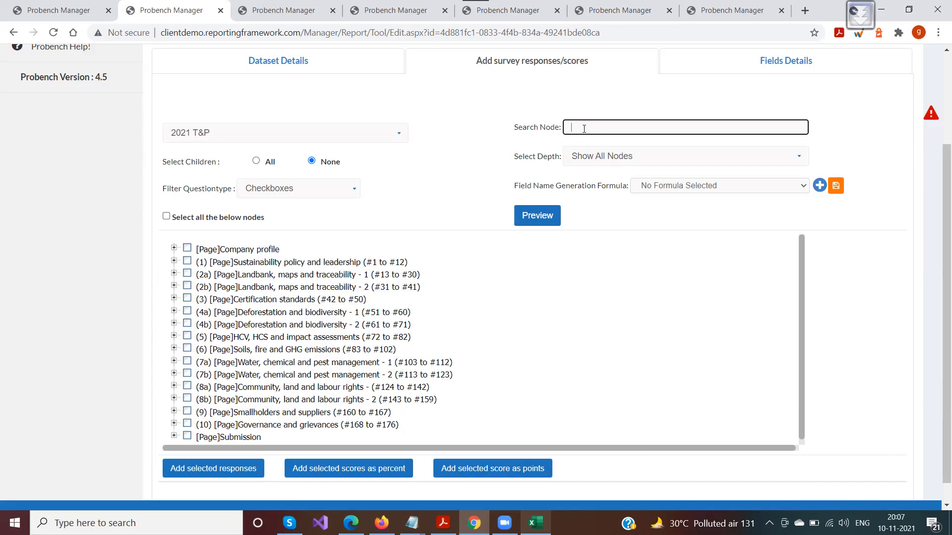
pyautogui.write('2b')
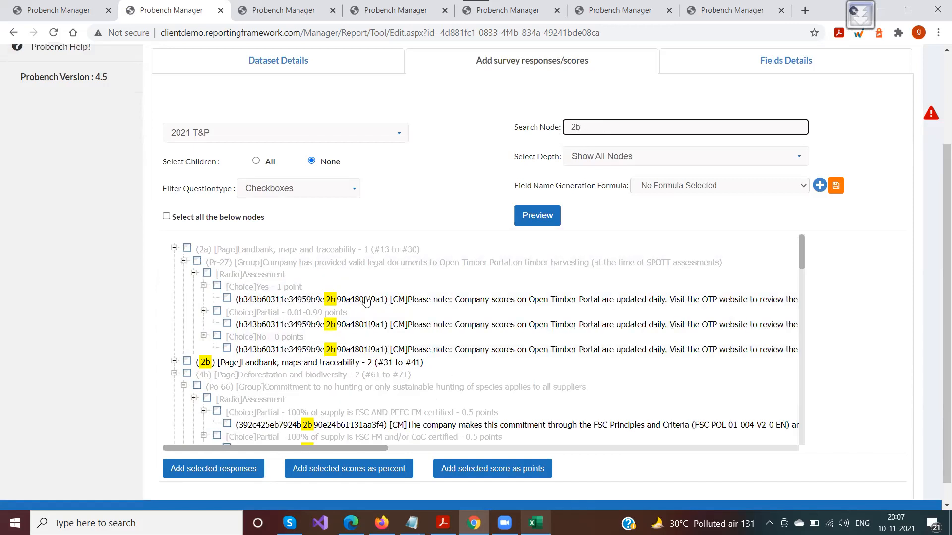
pyautogui.moveTo(584, 127); pyautogui.dragTo(560, 127)
pyautogui.press('BackSpace')
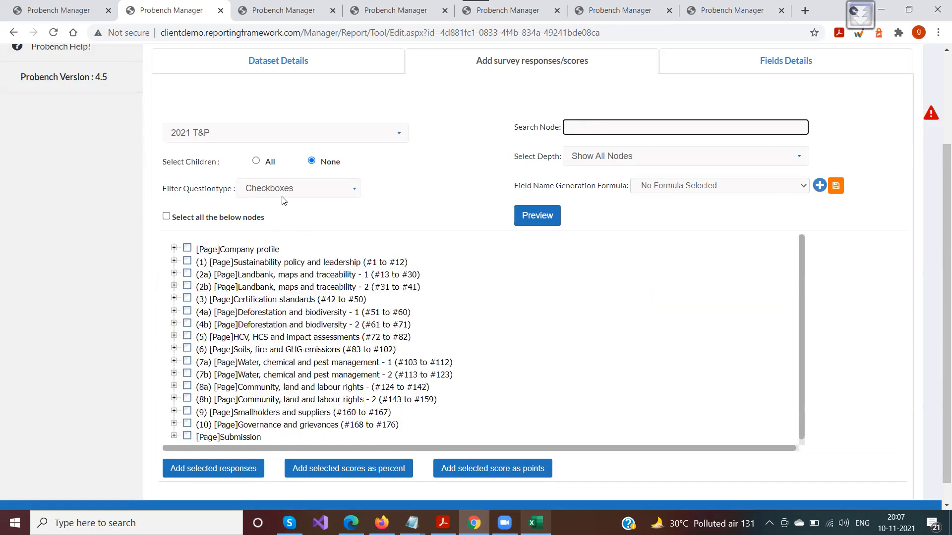
# - Set child selection to All, select the Company profile page with its children, and expand question F
pyautogui.click(256, 161)
pyautogui.click(174, 248)
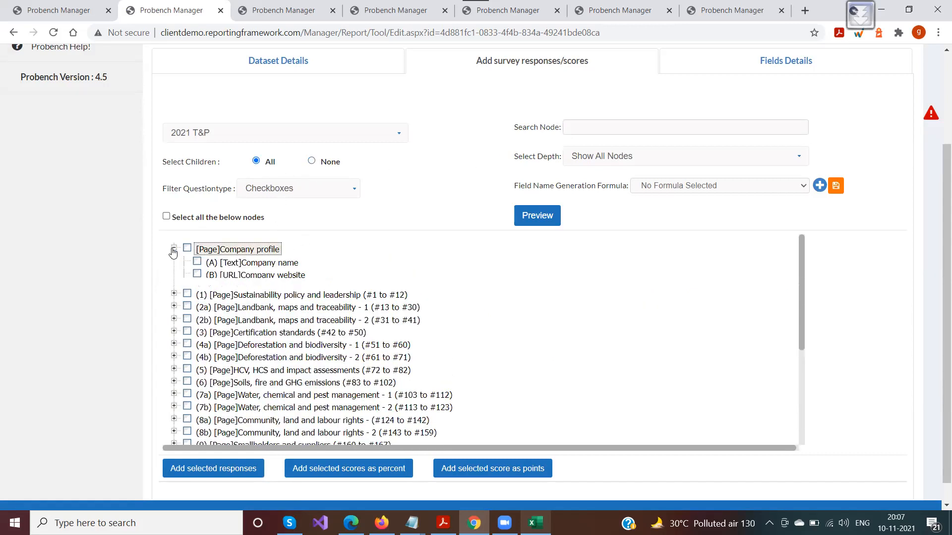
pyautogui.click(187, 249)
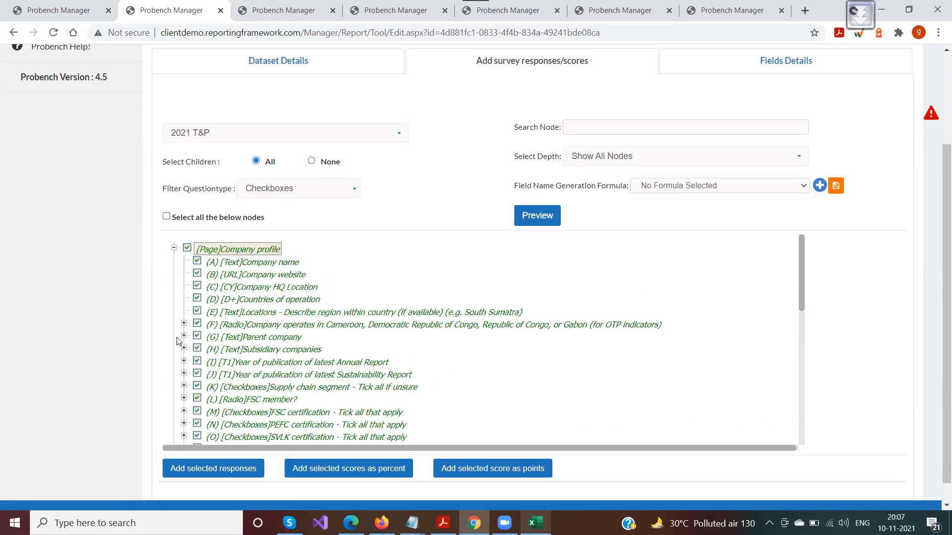
pyautogui.click(184, 324)
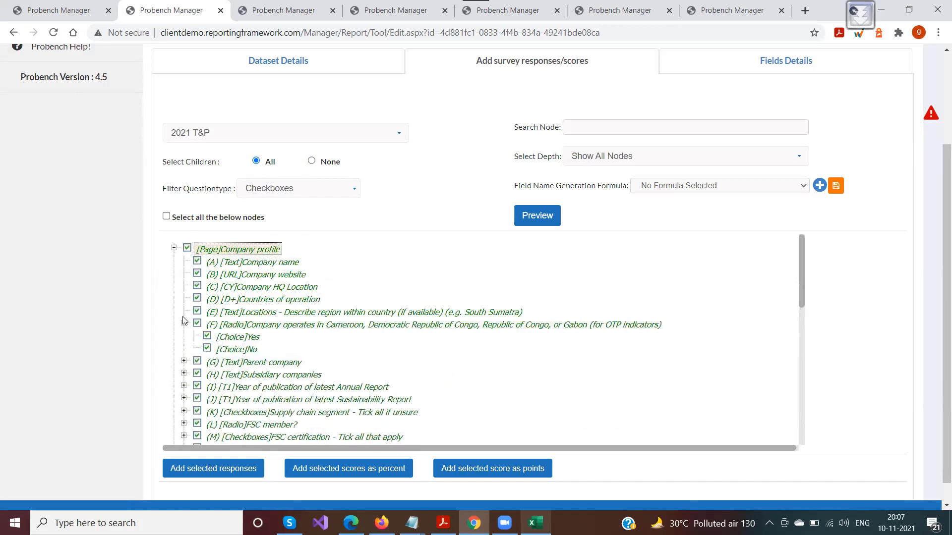
# - Clear the Company profile selection, set child selection to None, and select only the page node
pyautogui.click(187, 249)
pyautogui.click(188, 249)
pyautogui.click(187, 249)
pyautogui.click(261, 189)
pyautogui.click(314, 164)
pyautogui.click(312, 161)
pyautogui.click(188, 248)
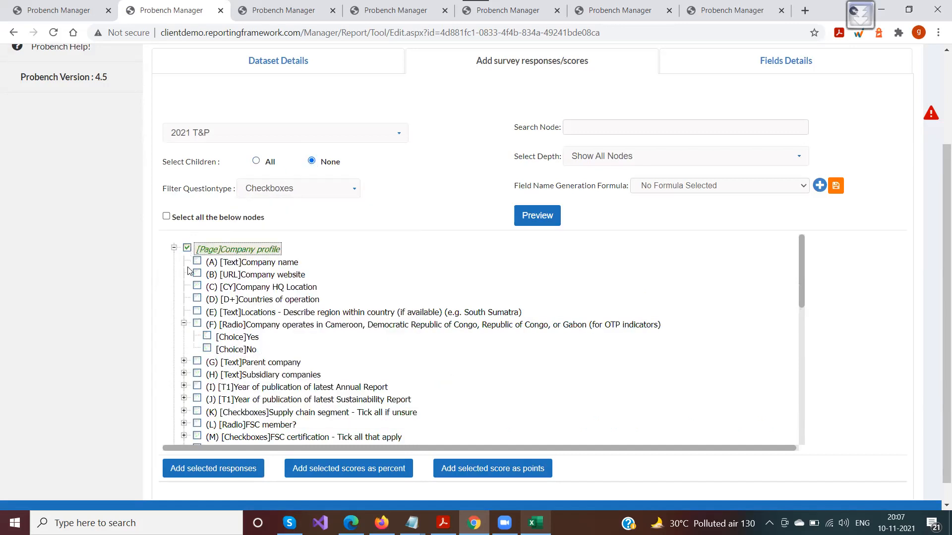
# - Set child selection back to All and reselect the Company profile page together with its children
pyautogui.click(256, 161)
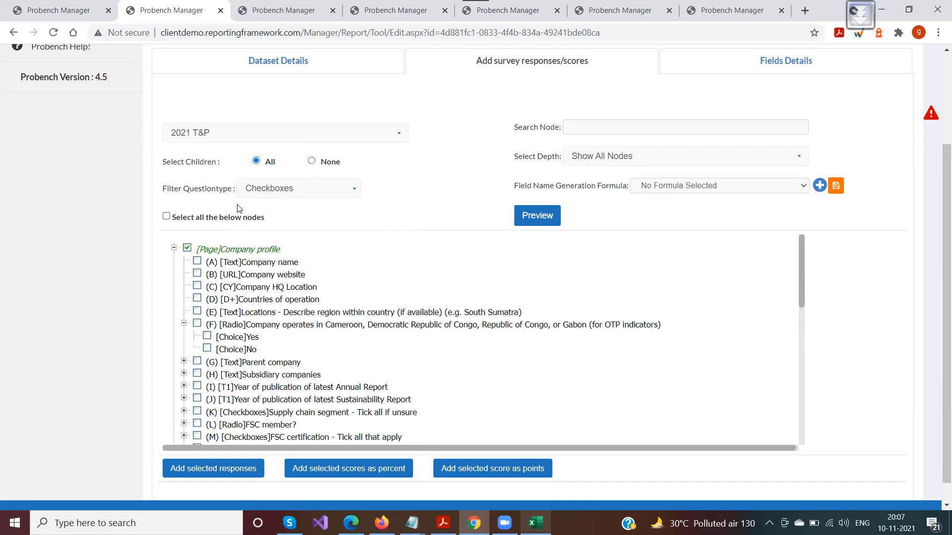
pyautogui.click(186, 249)
pyautogui.click(187, 249)
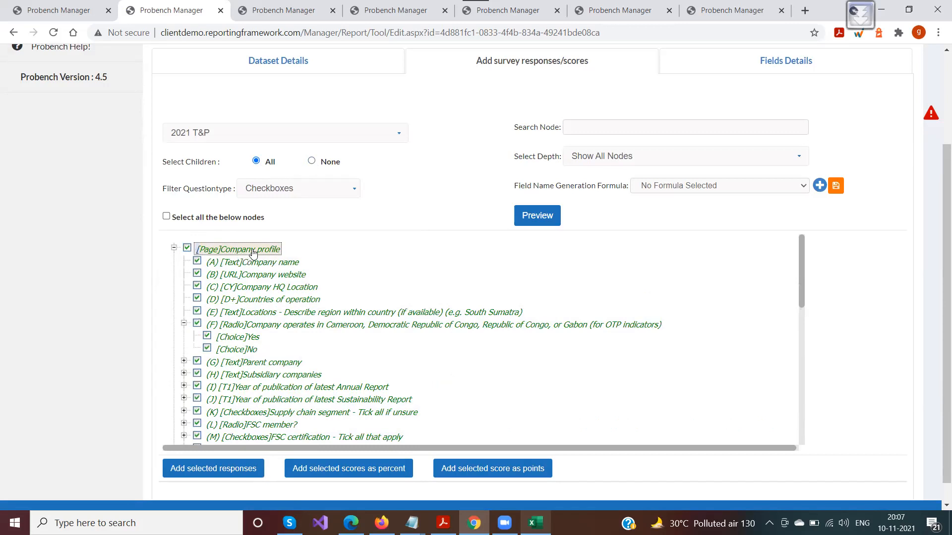
# - Limit the depth to nodes up to level 5, show all question types, and expand Sustainability policy and leadership down to group O-3
pyautogui.click(574, 160)
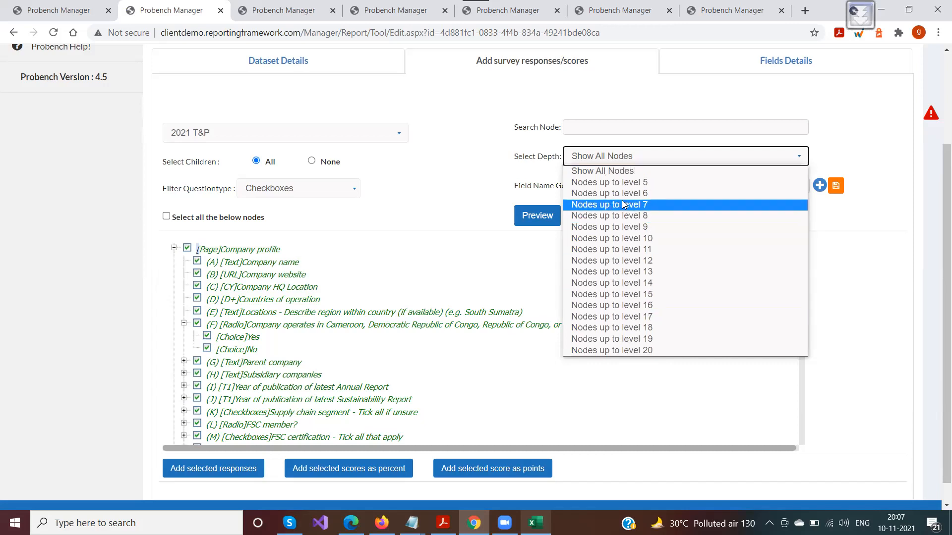
pyautogui.click(612, 183)
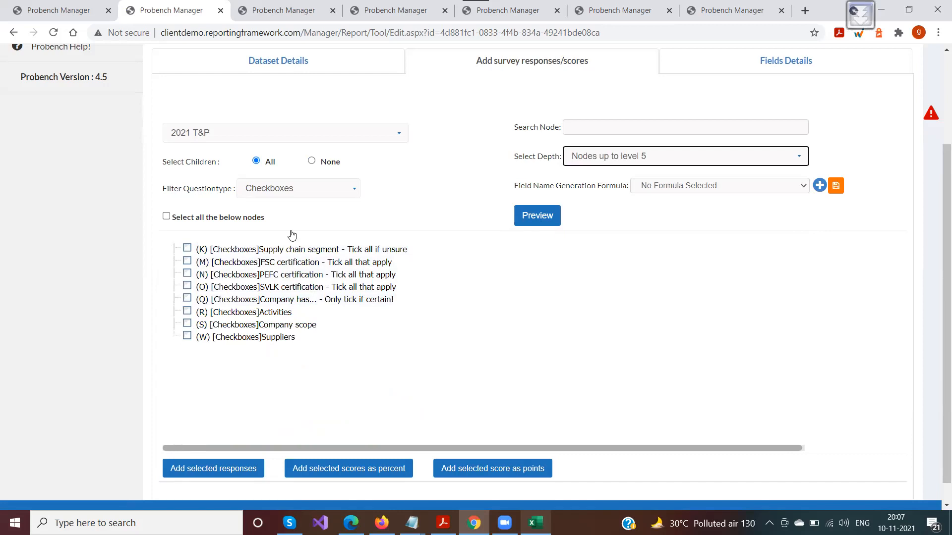
pyautogui.click(295, 188)
pyautogui.click(267, 205)
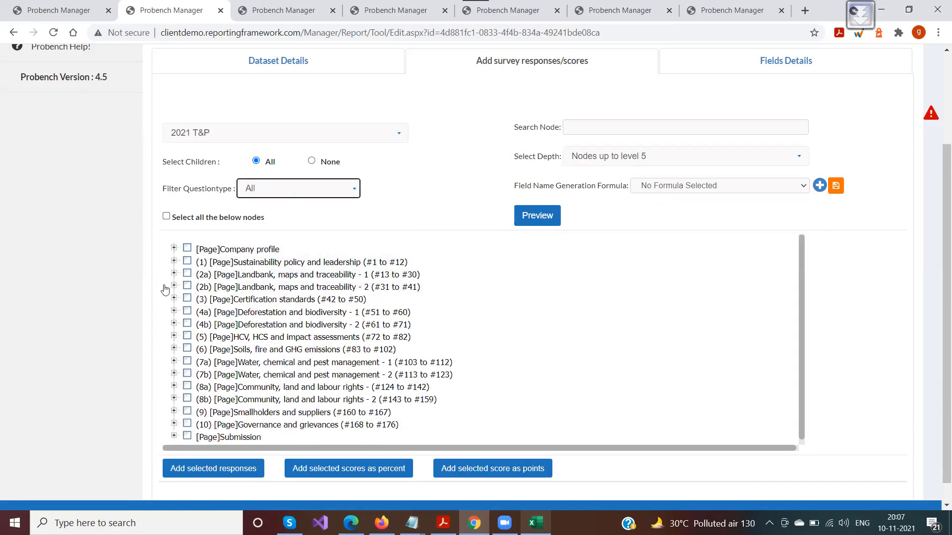
pyautogui.click(174, 261)
pyautogui.click(184, 312)
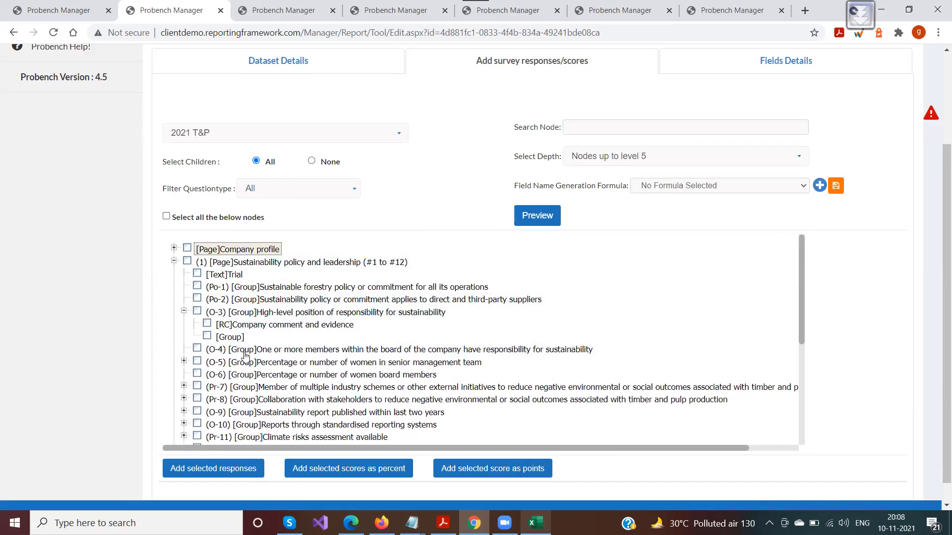
# - Set the node depth to nodes up to level 6 and expand the Company profile page
pyautogui.click(602, 157)
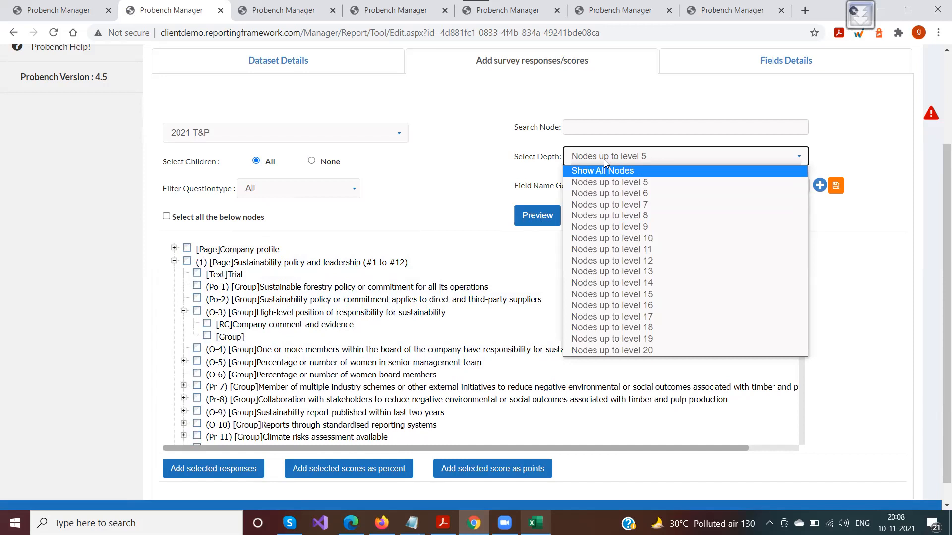
pyautogui.click(599, 157)
pyautogui.click(576, 156)
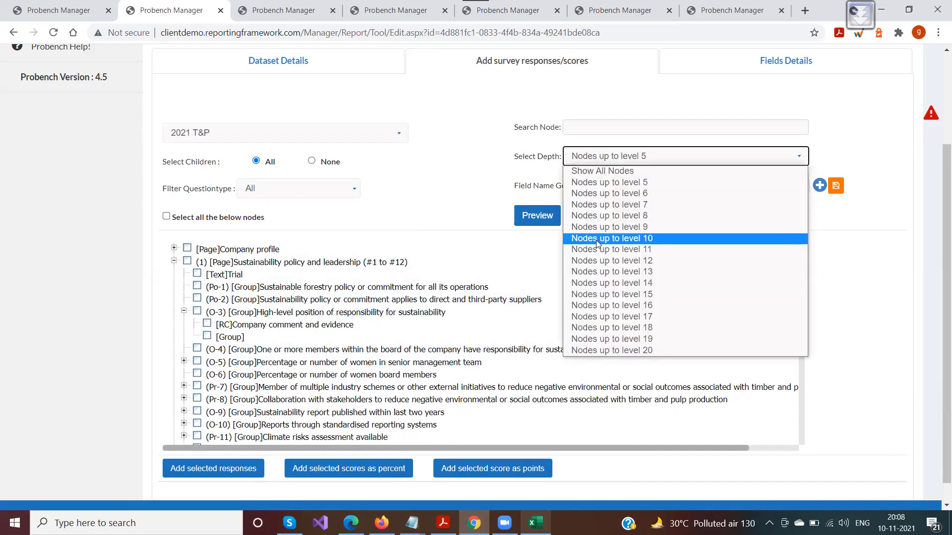
pyautogui.click(598, 193)
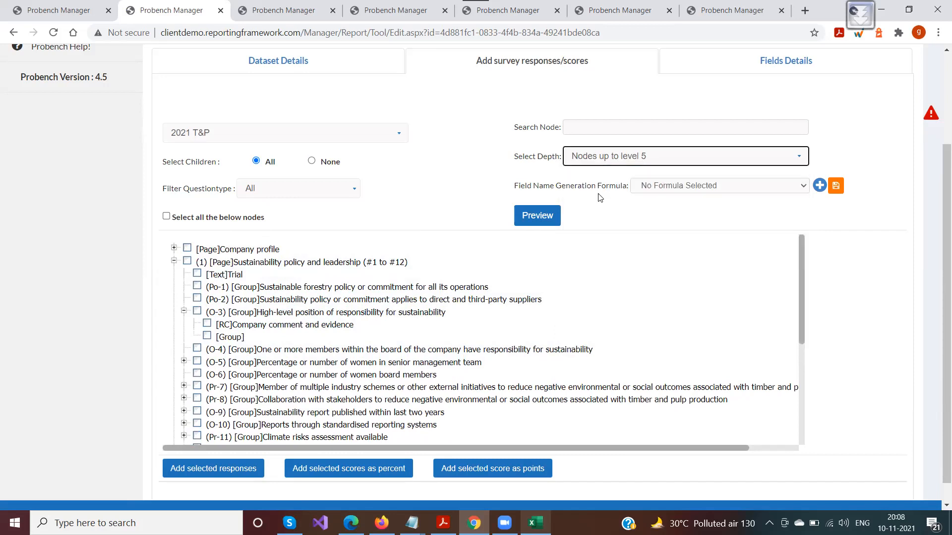
pyautogui.click(174, 248)
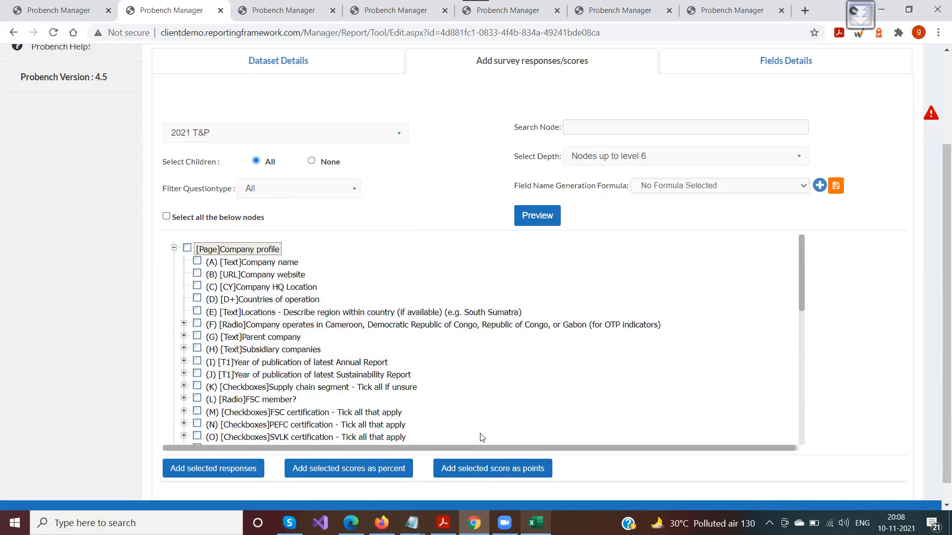
# - Return to the field details and save the open [Radio]Assessment_WHOLE_SCORE field
pyautogui.scroll(3, 486, 352)
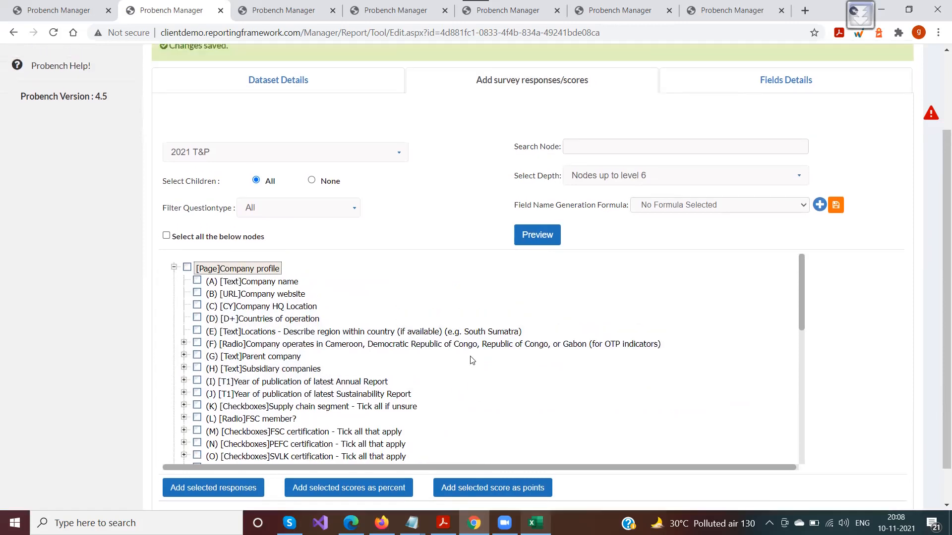
pyautogui.click(744, 186)
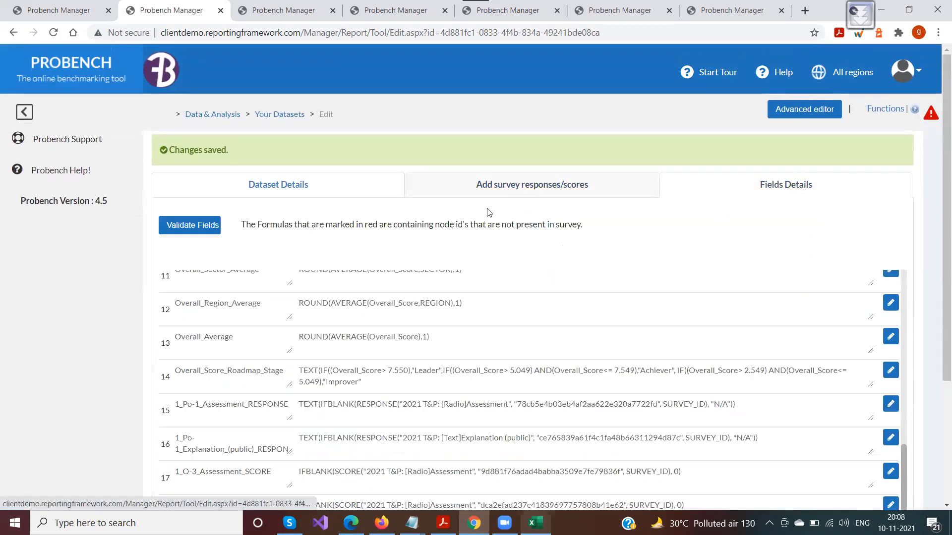
pyautogui.scroll(-3, 487, 263)
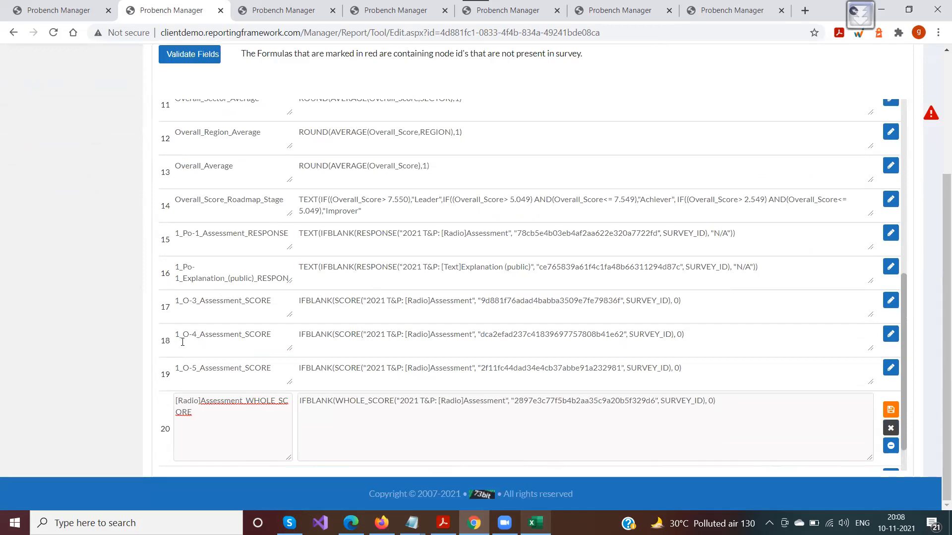
pyautogui.click(891, 410)
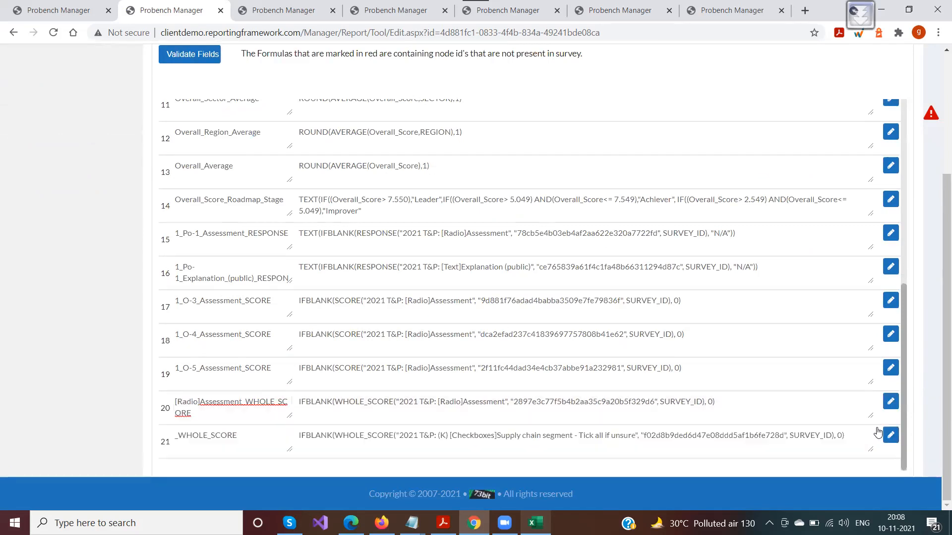
# - Review the field list and examine the ROUND and AVERAGE functions in the Overall_Sector_Average and Overall_Region_Average formulas
pyautogui.scroll(5, 370, 372)
pyautogui.scroll(2, 369, 372)
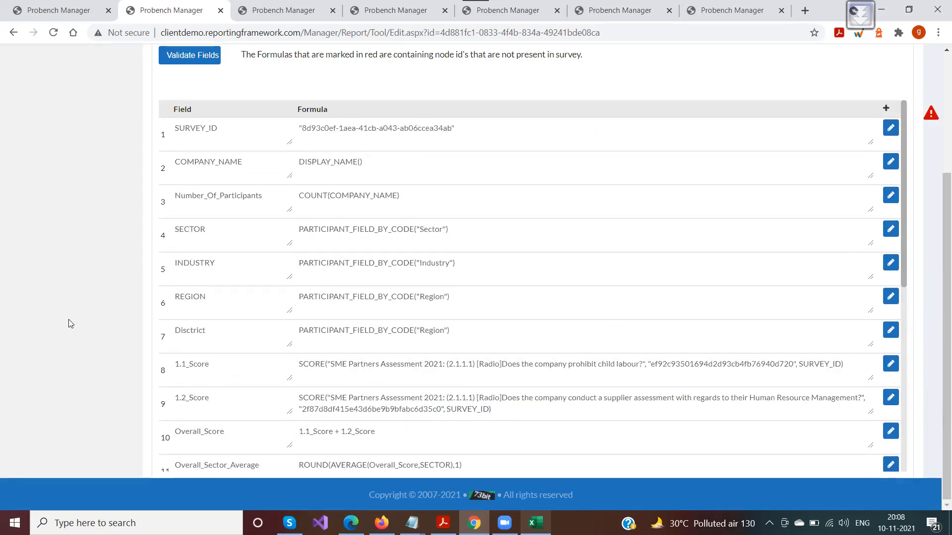
pyautogui.scroll(3, 68, 319)
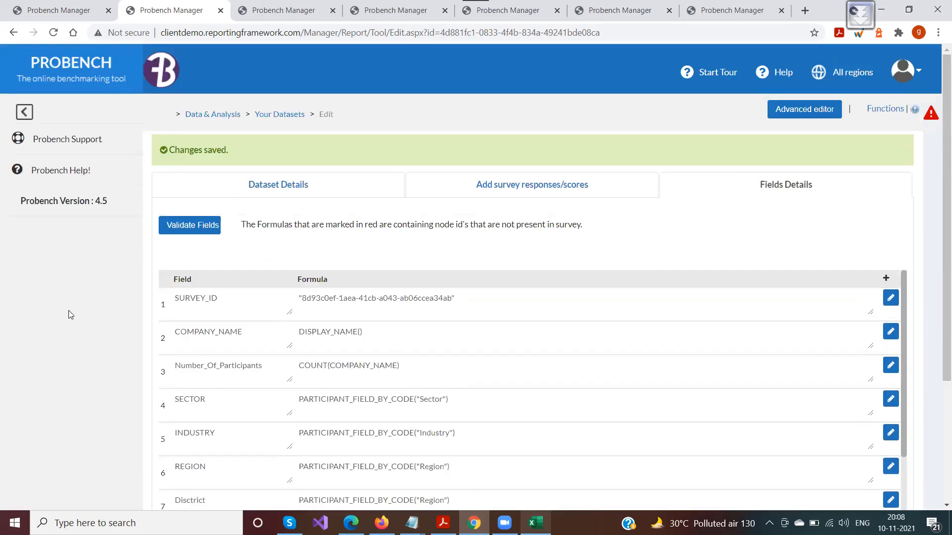
pyautogui.scroll(-2, 313, 270)
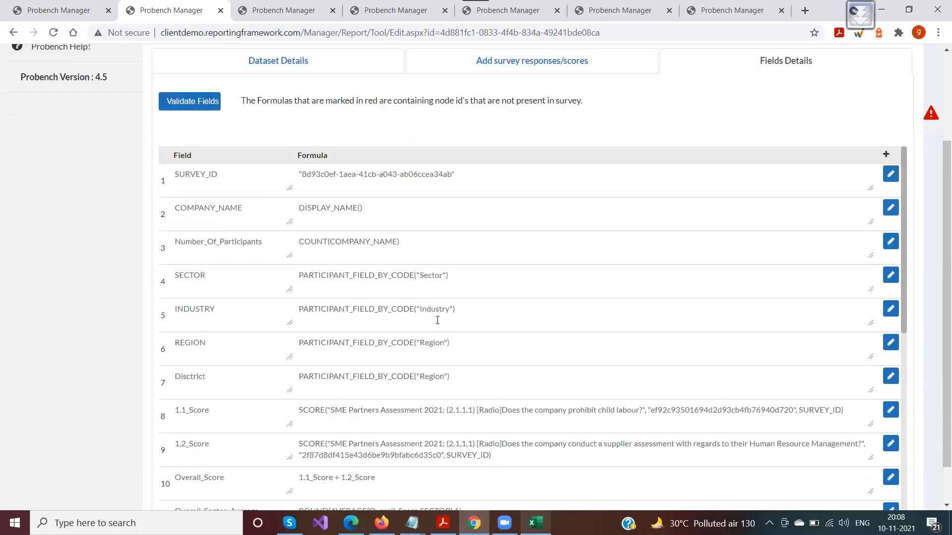
pyautogui.scroll(-4, 336, 357)
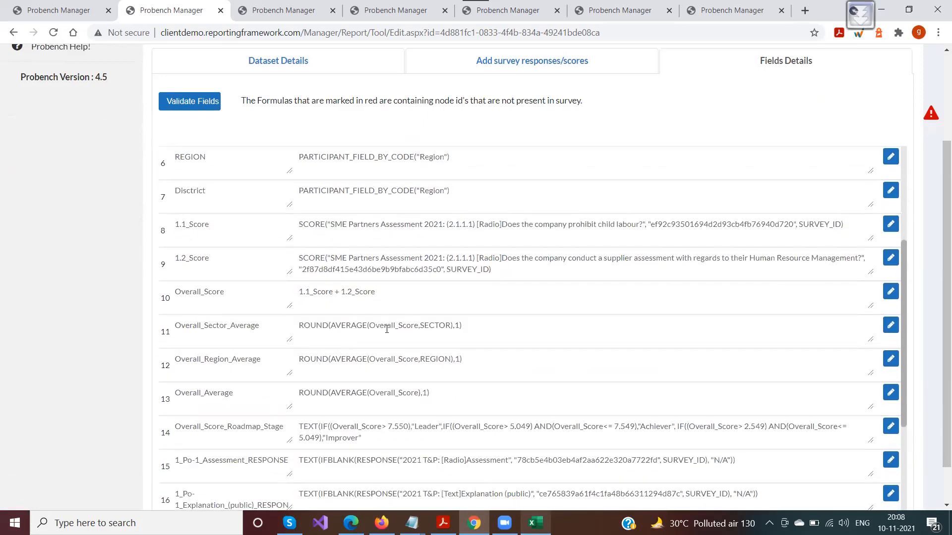
pyautogui.doubleClick(336, 325)
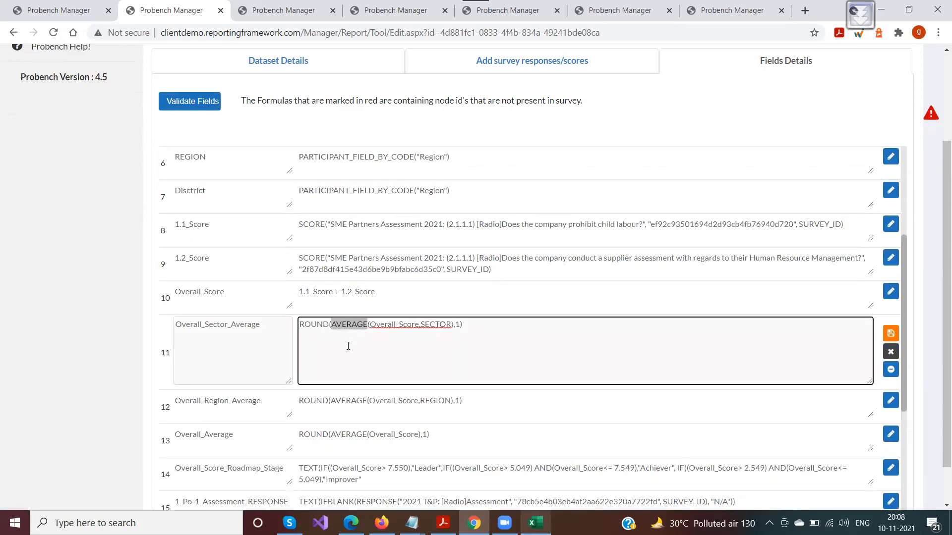
pyautogui.doubleClick(315, 325)
pyautogui.doubleClick(347, 402)
pyautogui.doubleClick(312, 401)
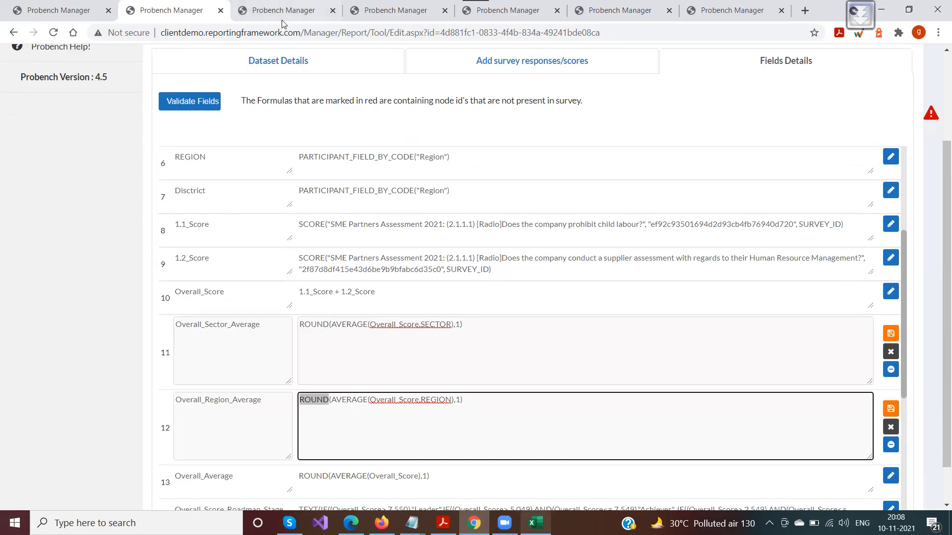
# - Switch to the Functions reference page and examine the syntax and help text of the AVERAGE function
pyautogui.scroll(4, 608, 266)
pyautogui.scroll(1, 377, 140)
pyautogui.scroll(2, 376, 140)
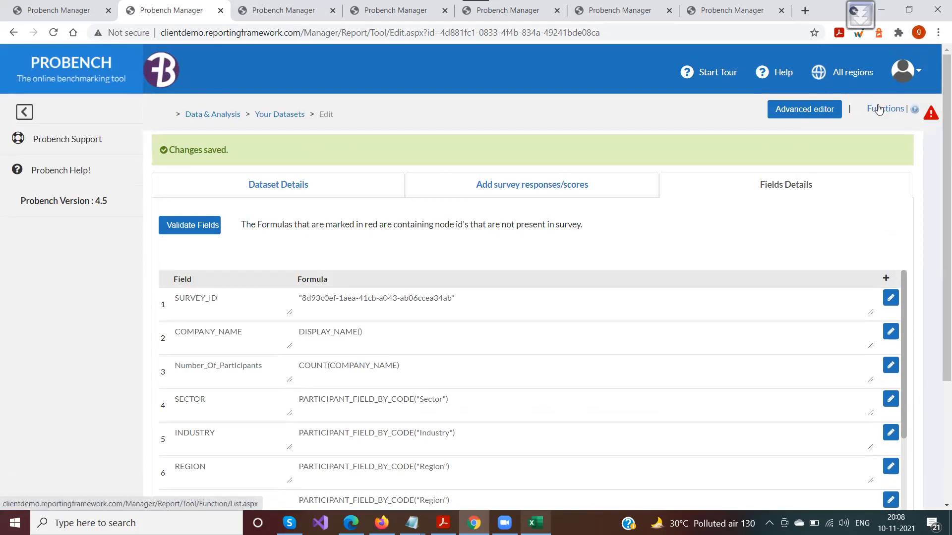
pyautogui.click(287, 17)
pyautogui.scroll(6, 276, 268)
pyautogui.scroll(5, 272, 275)
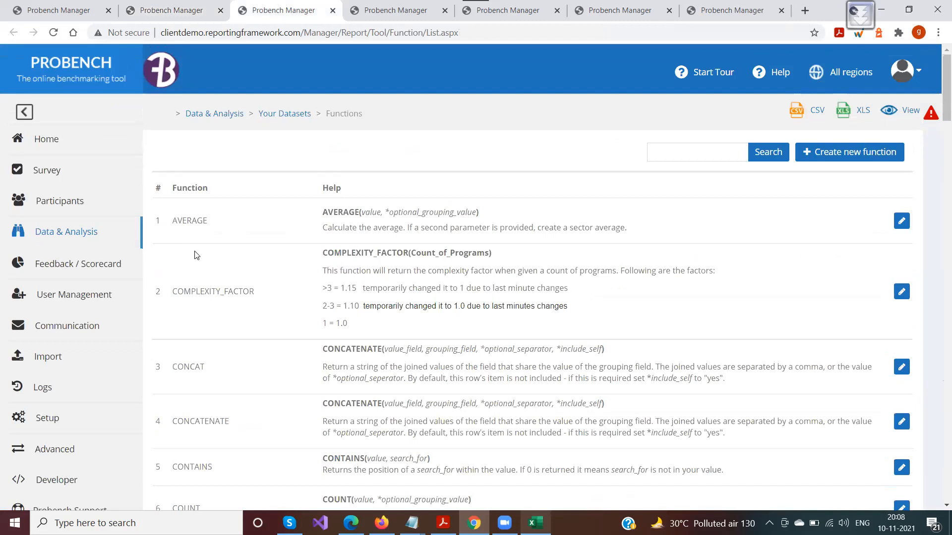
pyautogui.scroll(-3, 402, 238)
pyautogui.scroll(4, 401, 239)
pyautogui.moveTo(321, 214); pyautogui.dragTo(484, 218)
pyautogui.click(500, 219)
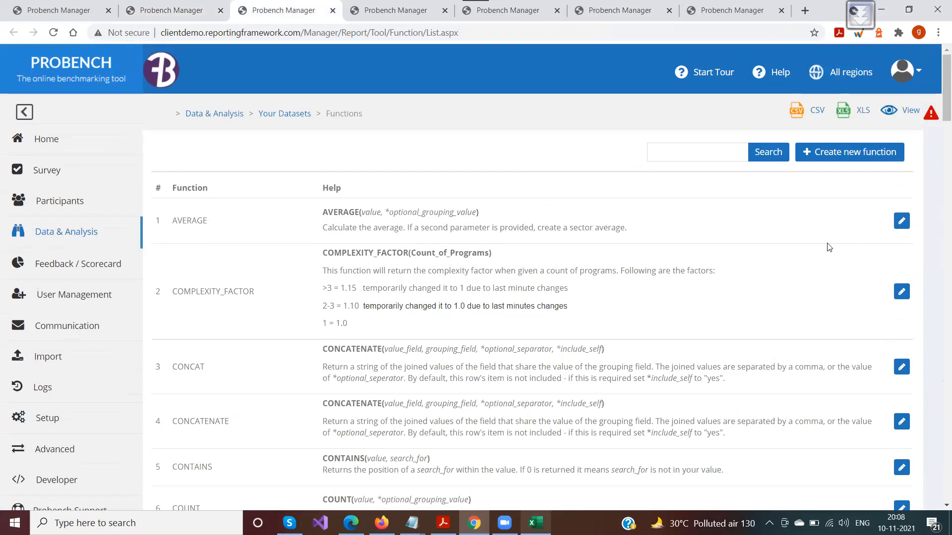
# - Browse the available functions down to the end of the page, including PERCENT and QUARTILE, and return to the start
pyautogui.scroll(-15, 793, 258)
pyautogui.moveTo(946, 203); pyautogui.dragTo(945, 478)
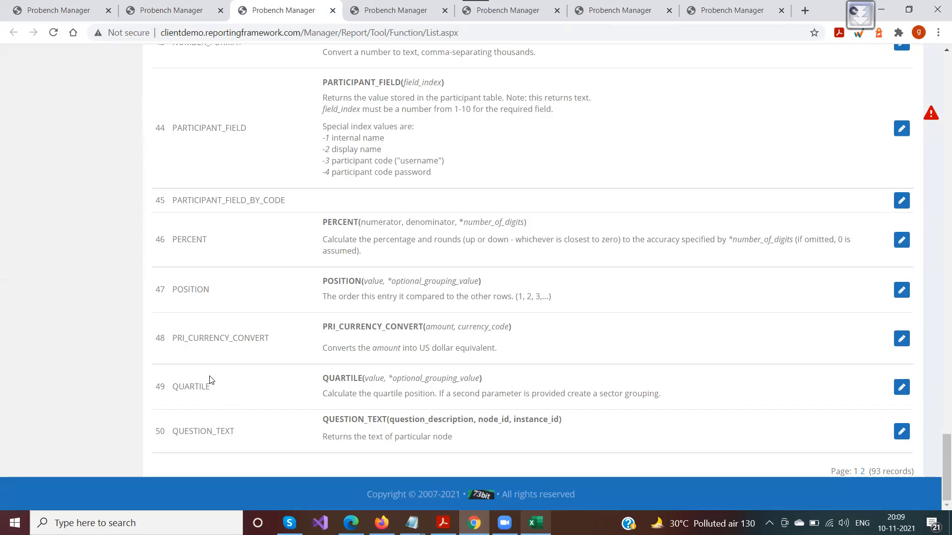
pyautogui.scroll(20, 208, 218)
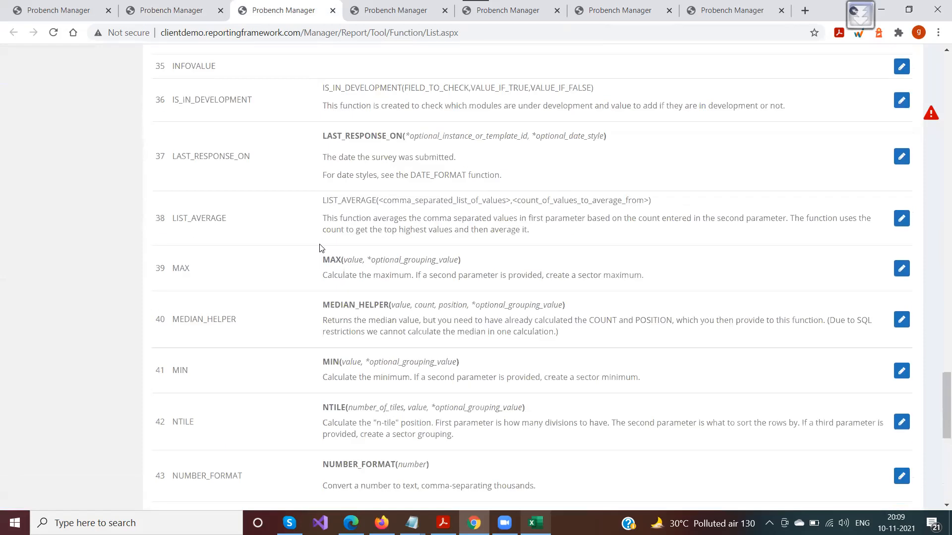
pyautogui.scroll(15, 222, 198)
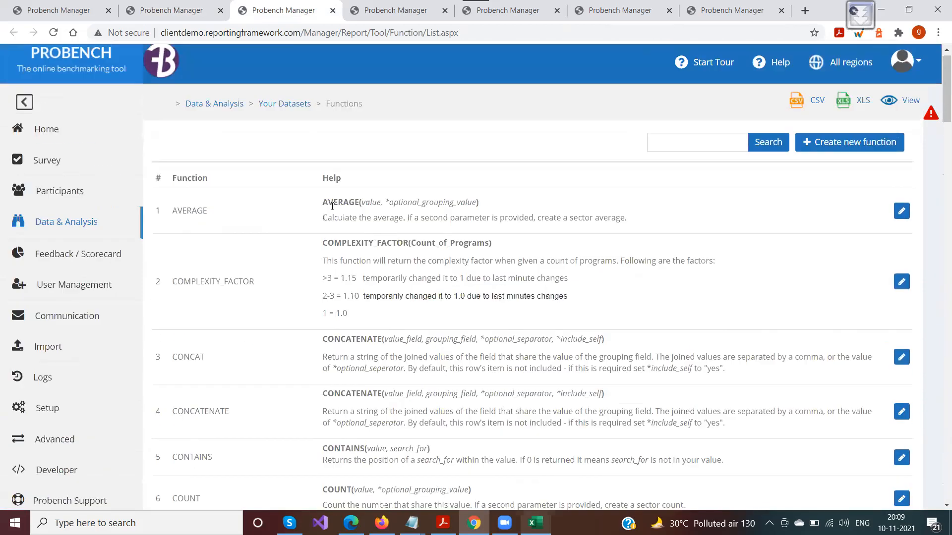
# - Return to the dataset's field details and examine the ROUND and AVERAGE functions and the Overall_Score argument in the Overall_Sector_Average formula
pyautogui.click(151, 3)
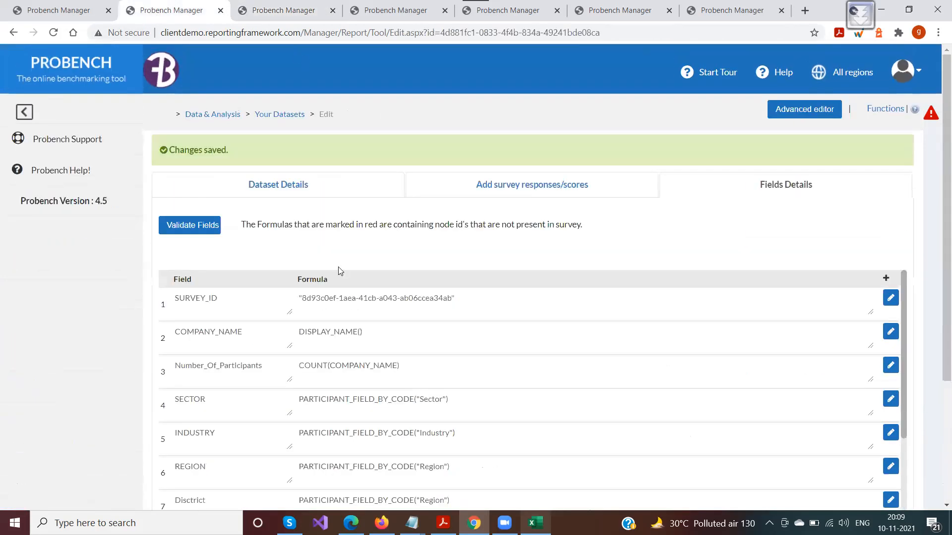
pyautogui.scroll(-3, 391, 287)
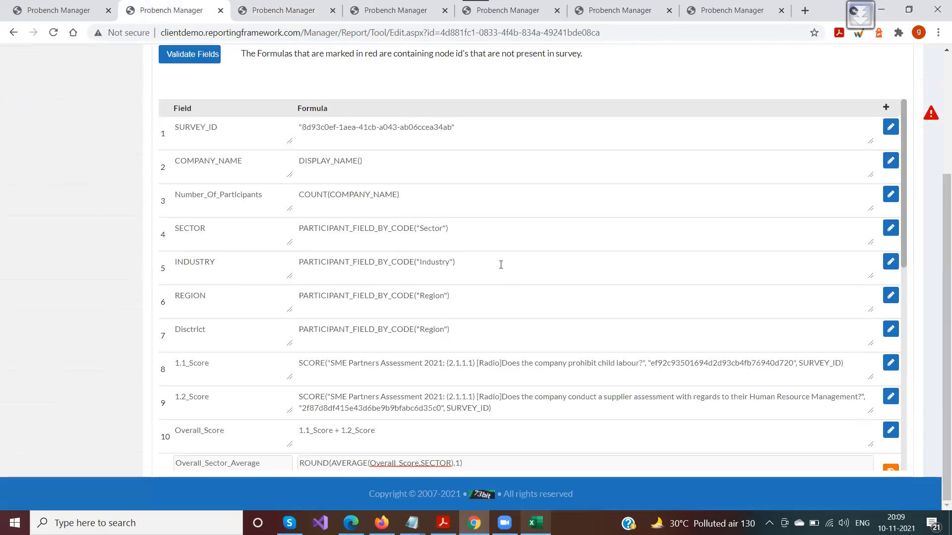
pyautogui.scroll(-5, 500, 265)
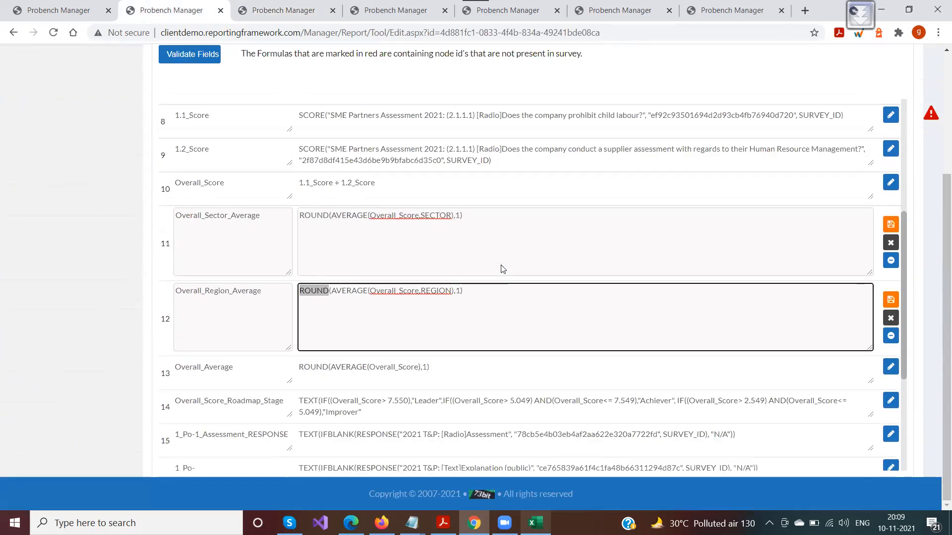
pyautogui.click(406, 216)
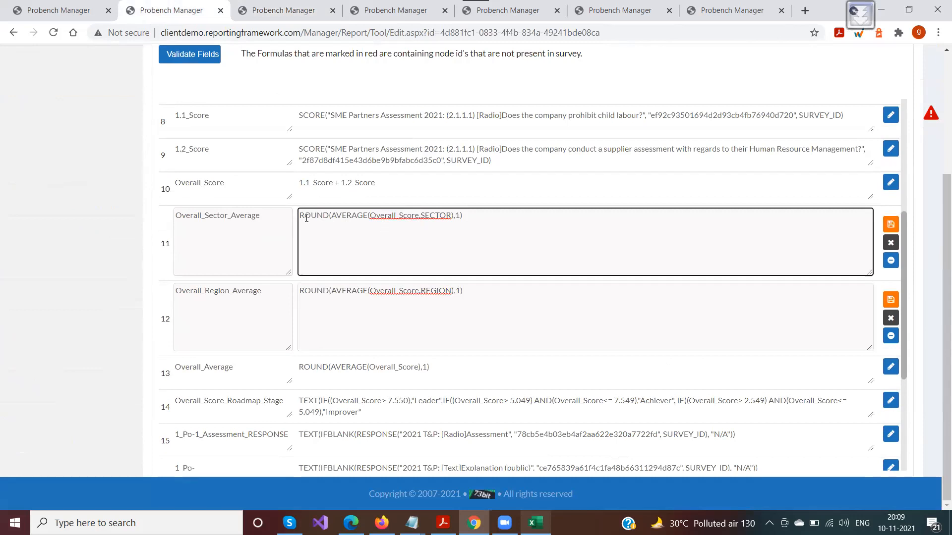
pyautogui.moveTo(300, 216); pyautogui.dragTo(330, 217)
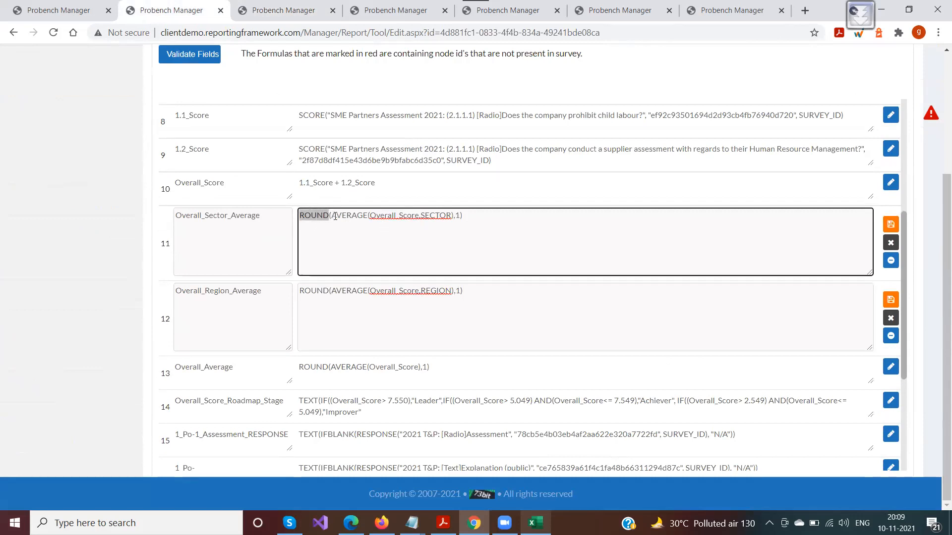
pyautogui.moveTo(331, 216); pyautogui.dragTo(458, 215)
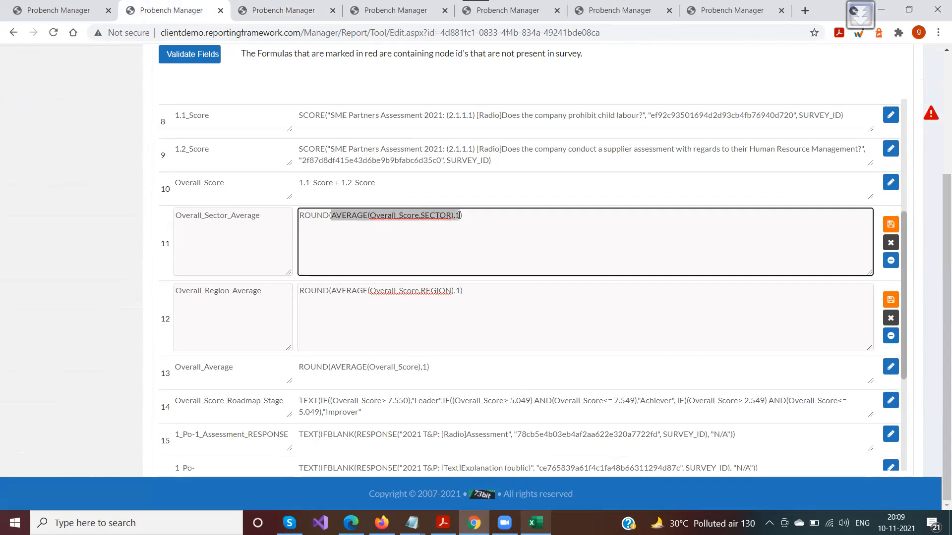
pyautogui.click(357, 215)
pyautogui.doubleClick(357, 215)
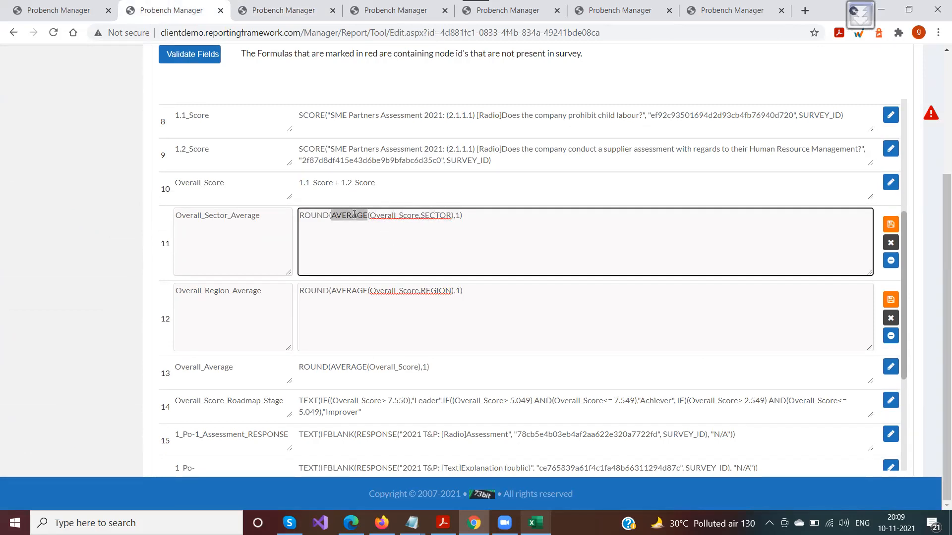
pyautogui.doubleClick(386, 216)
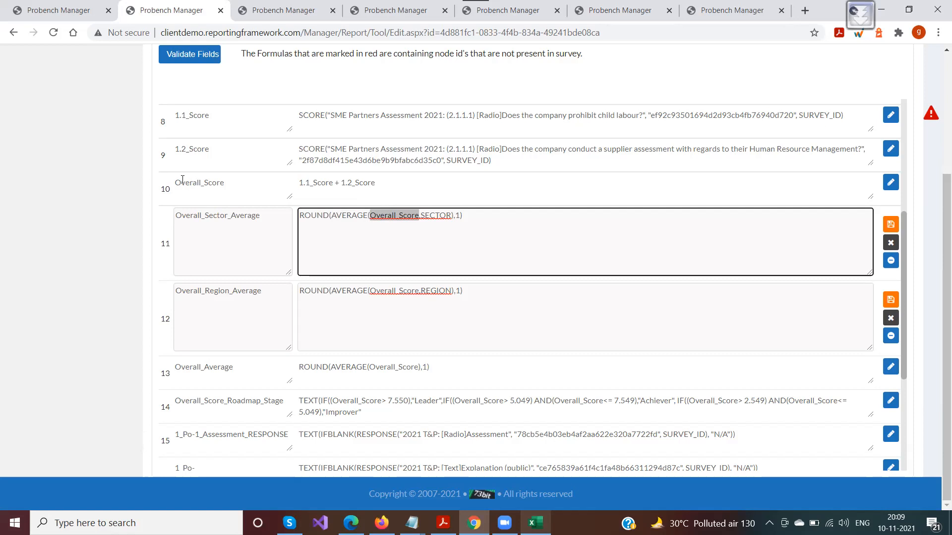
# - Open the Overall_Score and 1.2_Score fields for editing and compare them with the Overall_Score argument in the Overall_Sector_Average formula
pyautogui.click(214, 184)
pyautogui.moveTo(213, 184); pyautogui.dragTo(231, 184)
pyautogui.click(234, 187)
pyautogui.moveTo(212, 151); pyautogui.dragTo(170, 152)
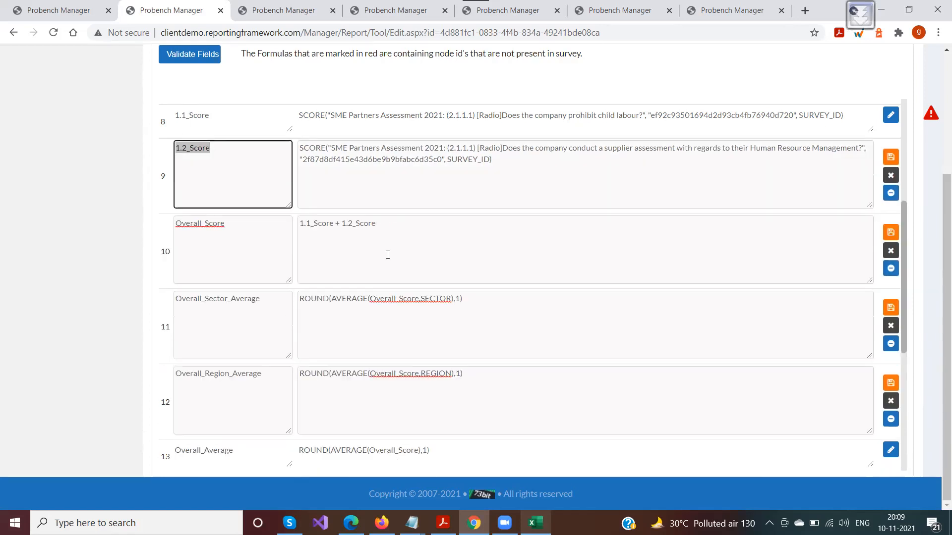
pyautogui.click(385, 297)
pyautogui.moveTo(369, 298); pyautogui.dragTo(422, 298)
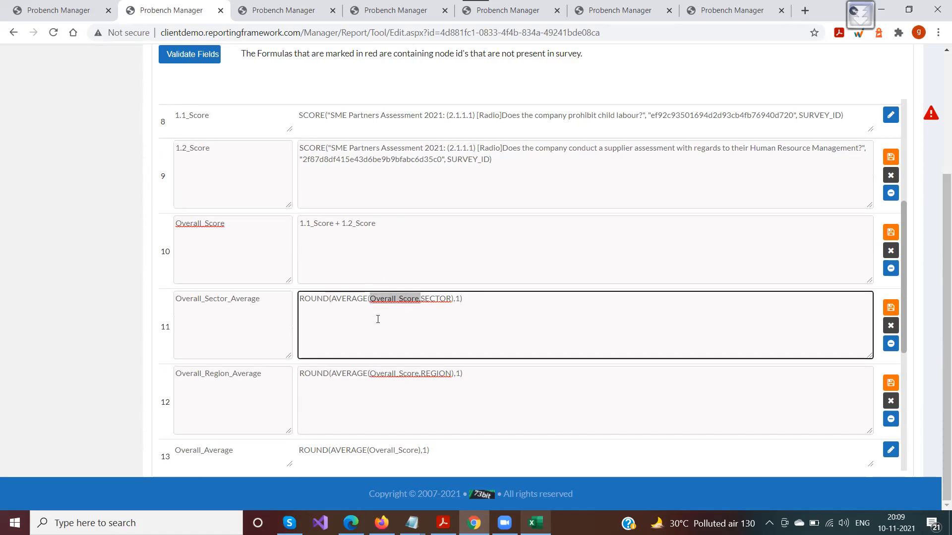
pyautogui.tripleClick(383, 226)
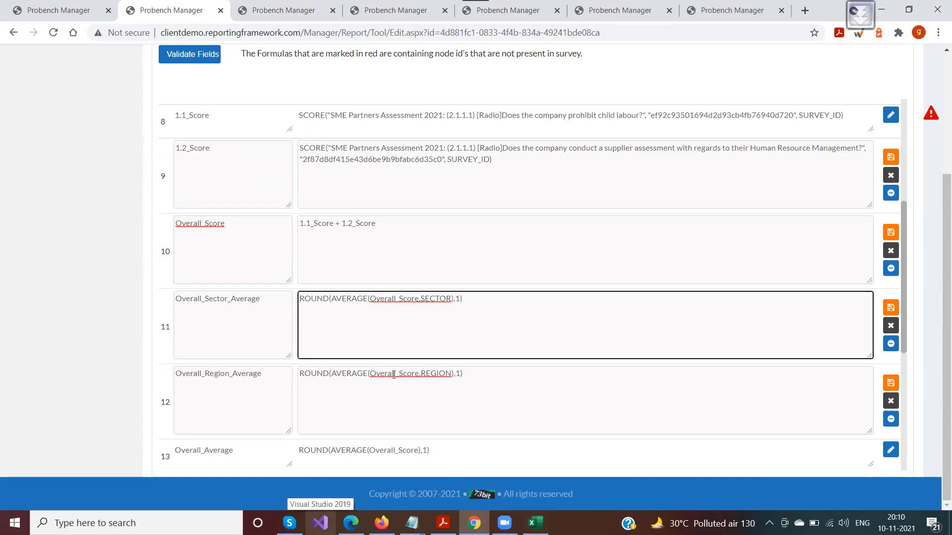
# - Open the Overall_Average field for editing and examine how the Overall_Region_Average and Overall_Average formulas reference the Overall_Score field
pyautogui.click(394, 375)
pyautogui.scroll(-2, 366, 350)
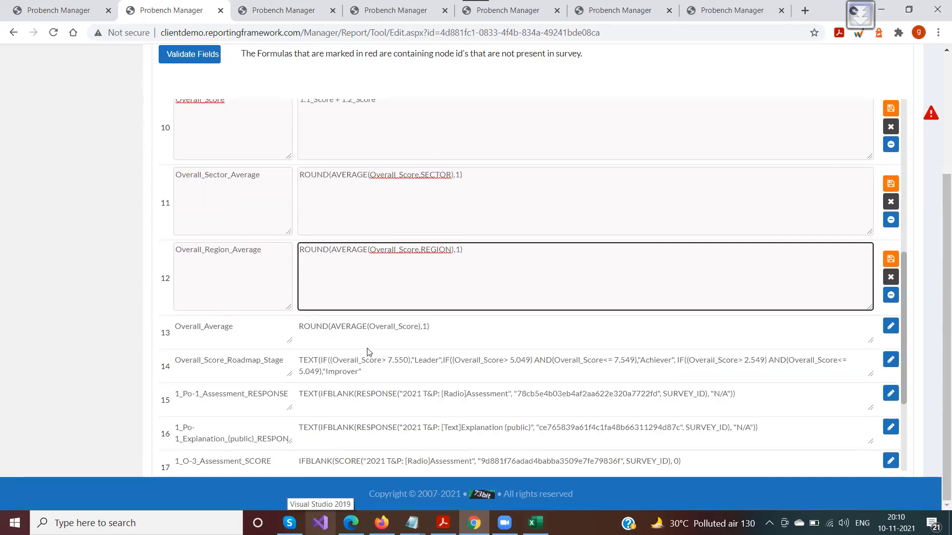
pyautogui.click(380, 326)
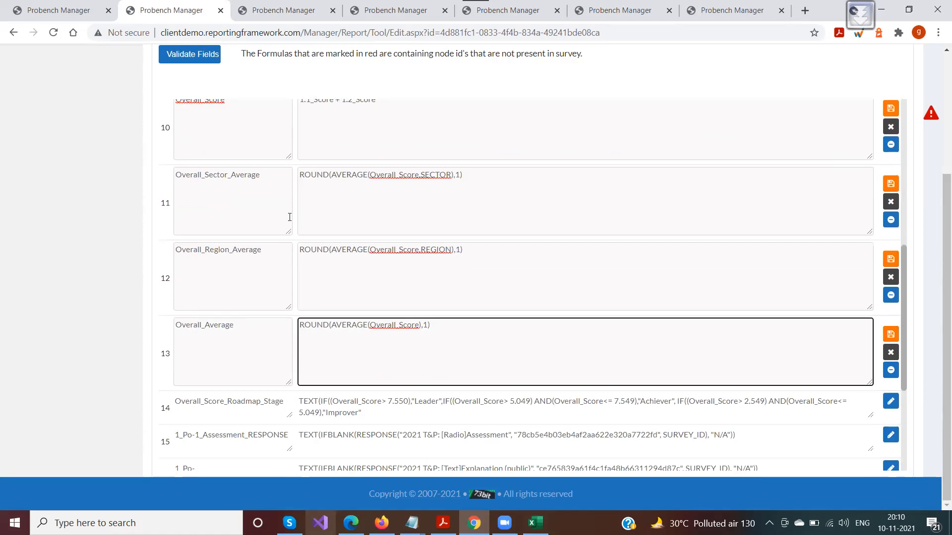
pyautogui.scroll(1, 290, 216)
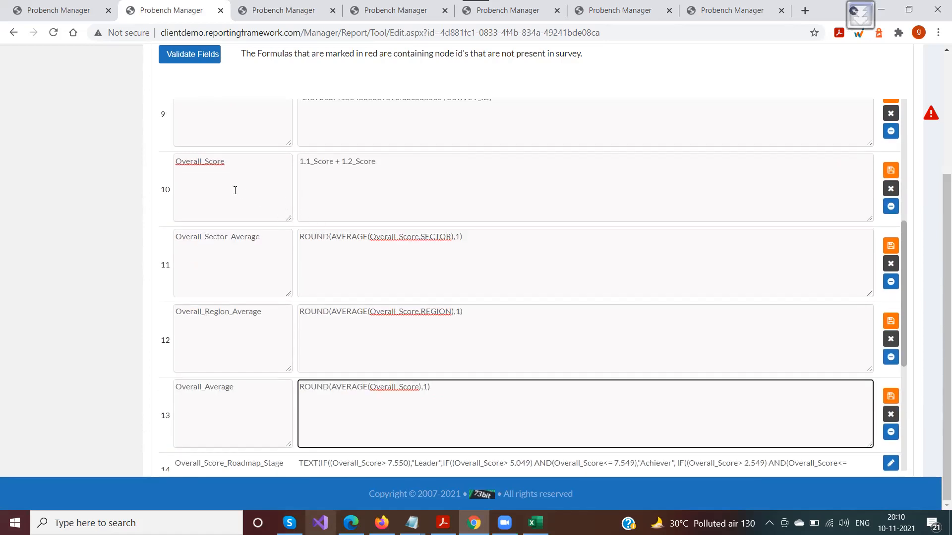
pyautogui.click(177, 162)
pyautogui.moveTo(177, 162); pyautogui.dragTo(232, 165)
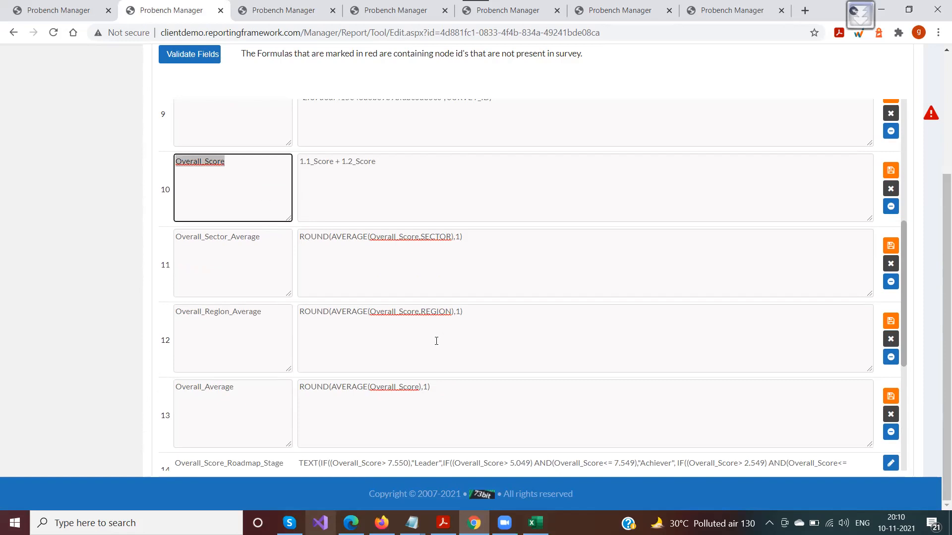
pyautogui.scroll(1, 275, 280)
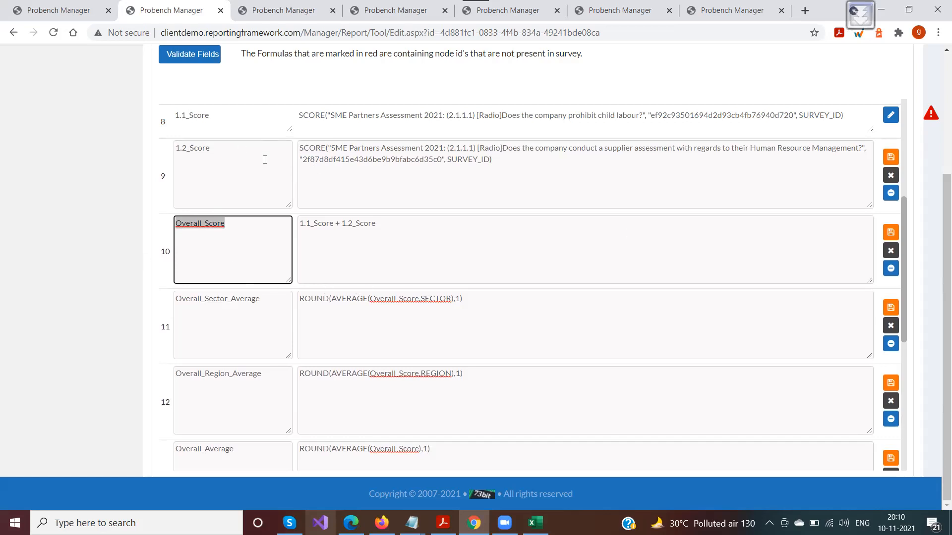
pyautogui.scroll(5, 463, 225)
pyautogui.scroll(-8, 362, 258)
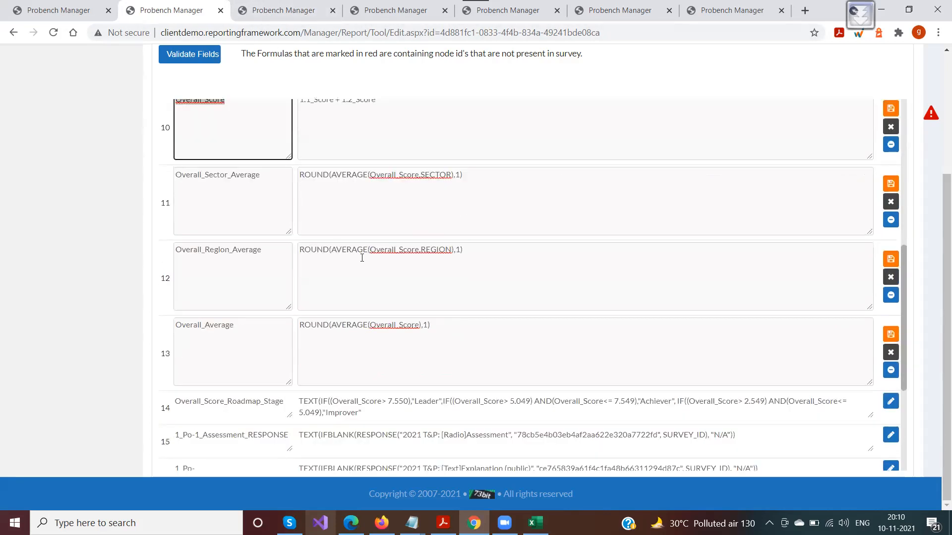
pyautogui.scroll(1, 366, 218)
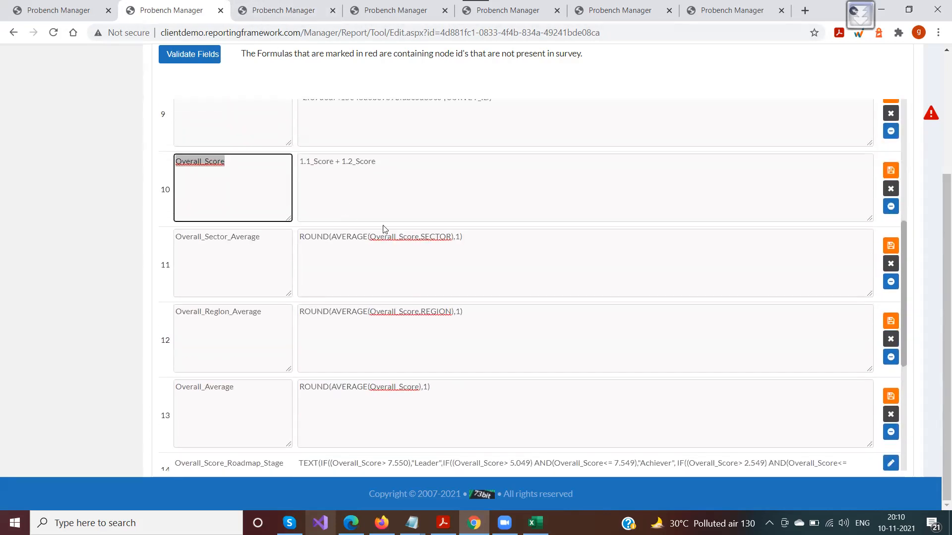
# - Extend the Overall_Score formula to 1.1_Score + 1.2_Score + 1.3_Score by reusing the existing 1.2_Score term
pyautogui.click(391, 162)
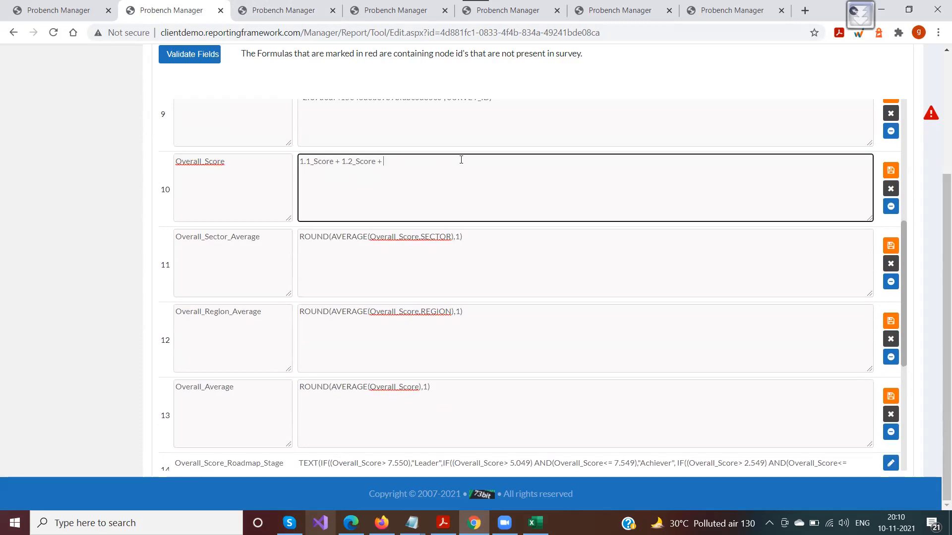
pyautogui.scroll(2, 361, 170)
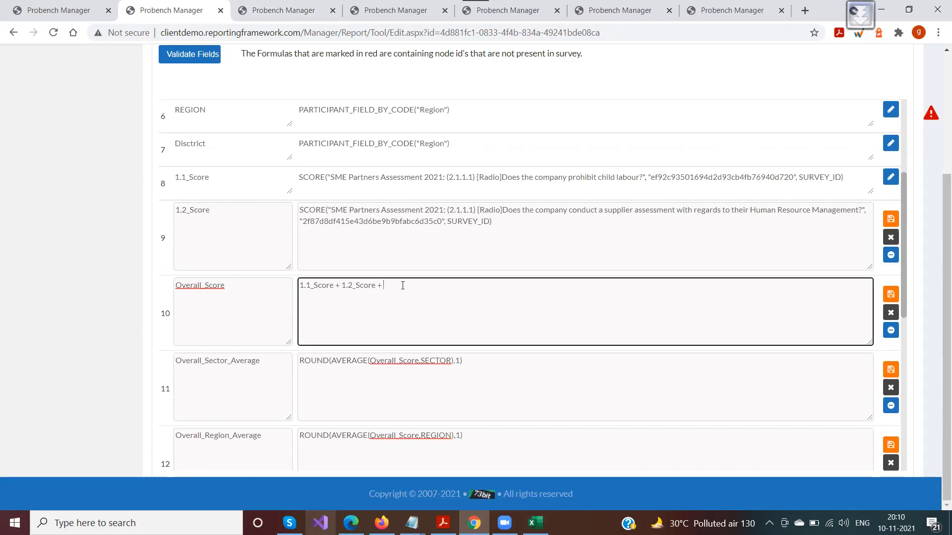
pyautogui.moveTo(342, 286); pyautogui.dragTo(377, 288)
pyautogui.hotkey('ctrl', 'c')
pyautogui.click(406, 294)
pyautogui.hotkey('ctrl', 'v')
pyautogui.click(394, 285)
pyautogui.press('BackSpace')
pyautogui.write('3')
pyautogui.click(313, 286)
pyautogui.moveTo(429, 289); pyautogui.dragTo(292, 291)
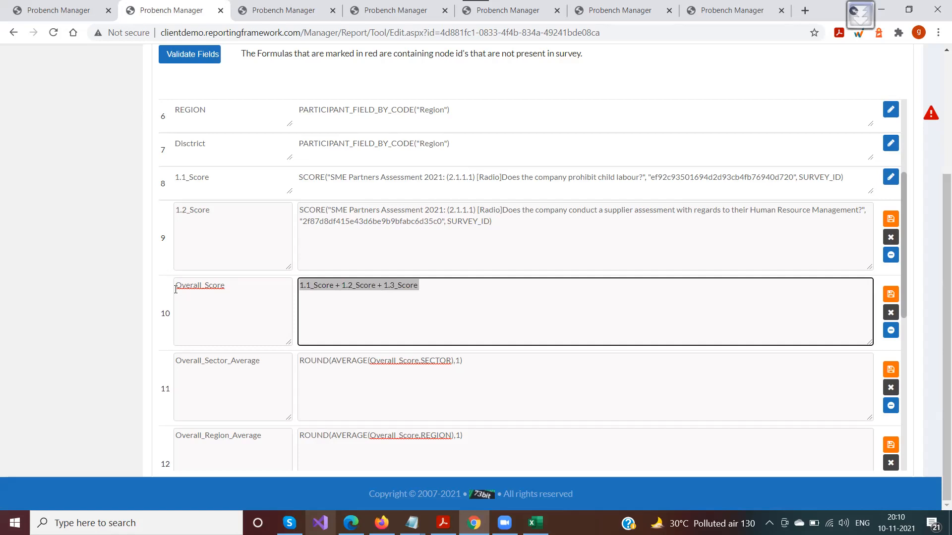
# - Change the Overall_Score formula to 1.1_Score * 1.2_Score * 1.3_Score and save the field
pyautogui.click(341, 287)
pyautogui.press('BackSpace')
pyautogui.write('*')
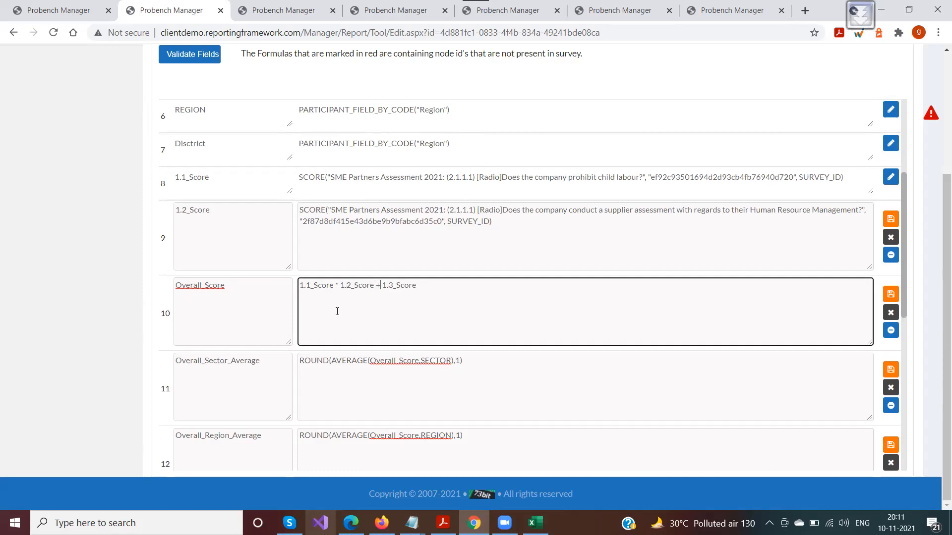
pyautogui.press('BackSpace')
pyautogui.write('*')
pyautogui.hotkey('ctrl', 'a')
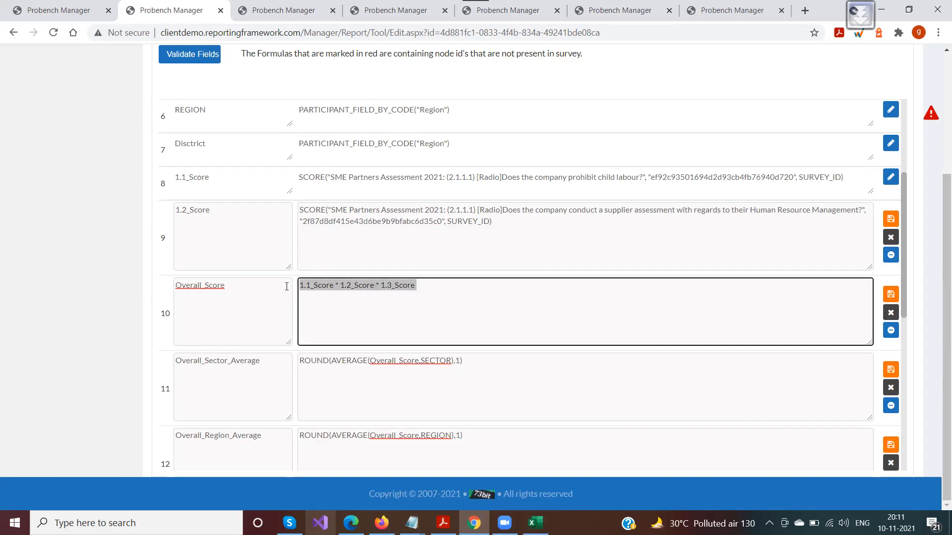
pyautogui.click(889, 295)
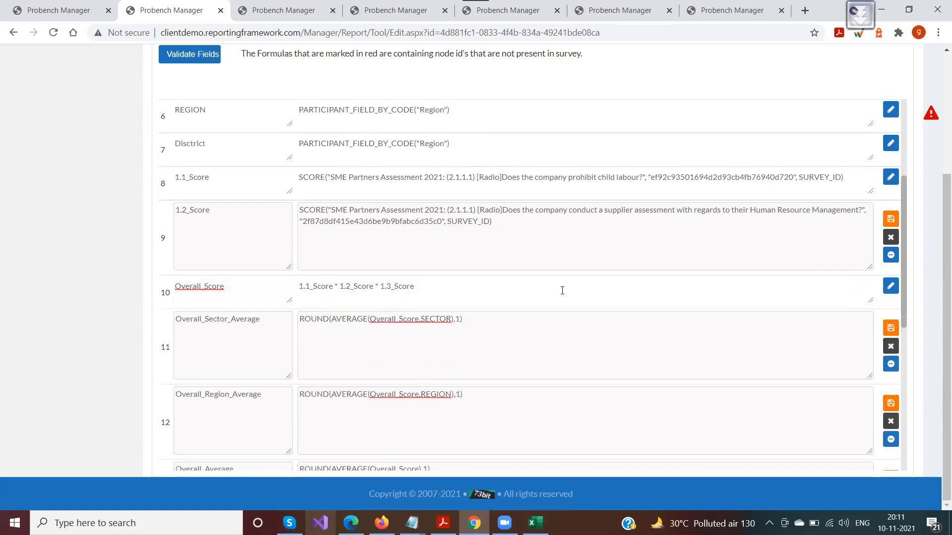
pyautogui.click(891, 287)
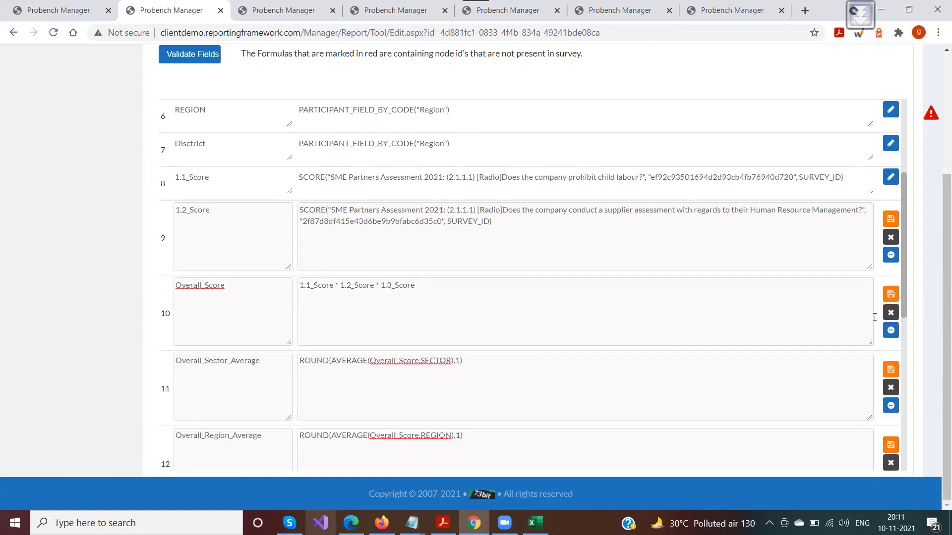
pyautogui.click(891, 313)
pyautogui.click(408, 286)
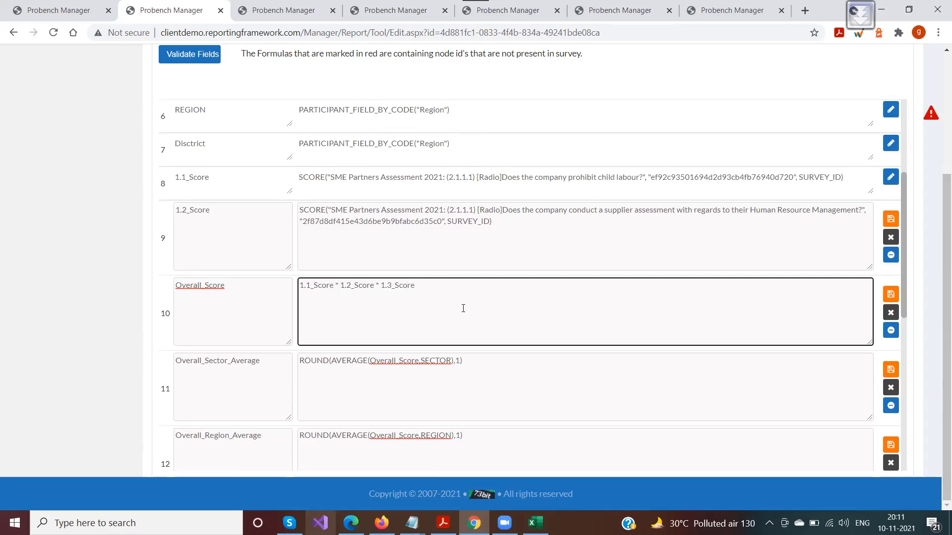
pyautogui.click(890, 313)
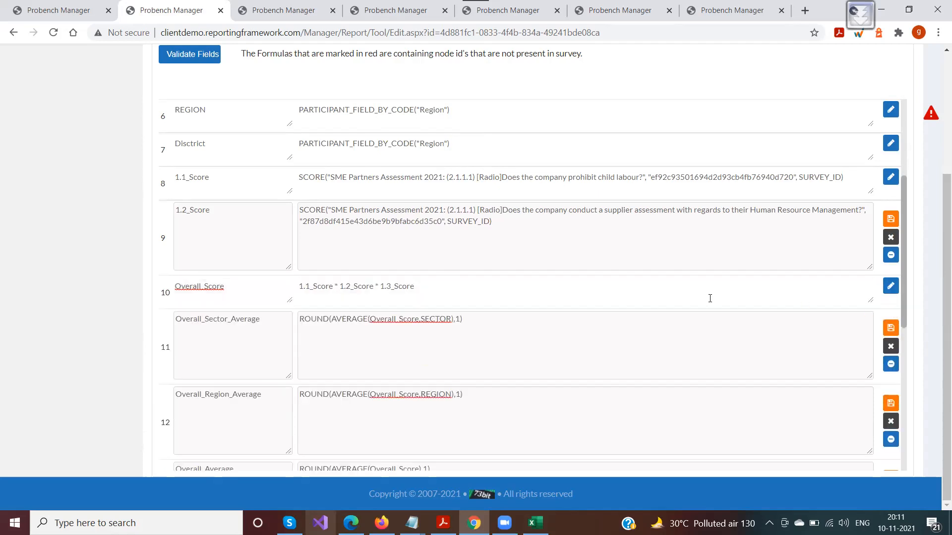
pyautogui.click(891, 286)
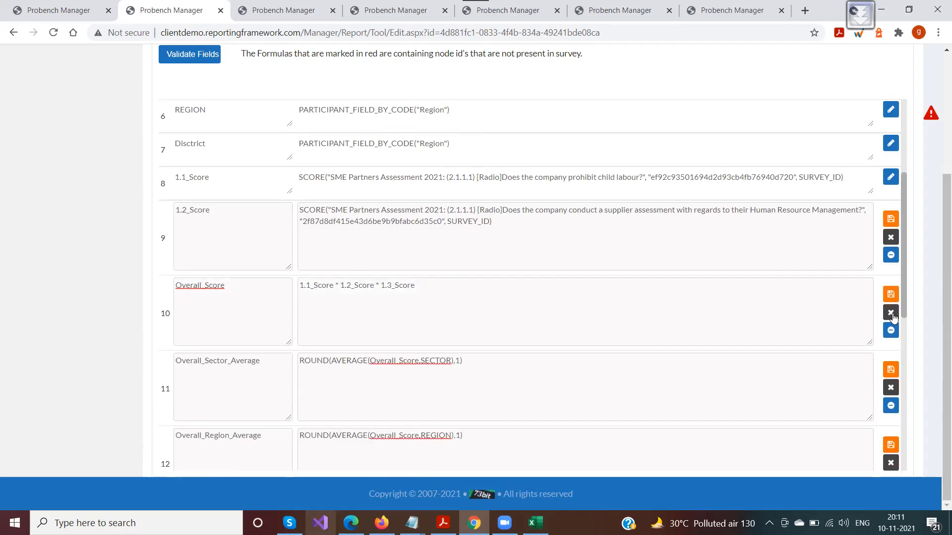
pyautogui.click(890, 313)
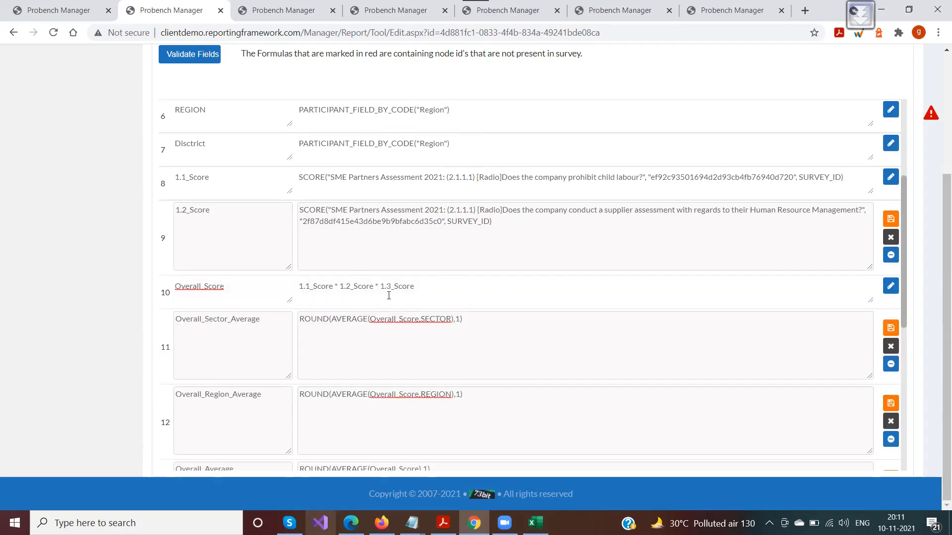
# - Examine the Overall_Score formula and the AVERAGE function used in the Overall_Sector_Average formula
pyautogui.scroll(-1, 479, 300)
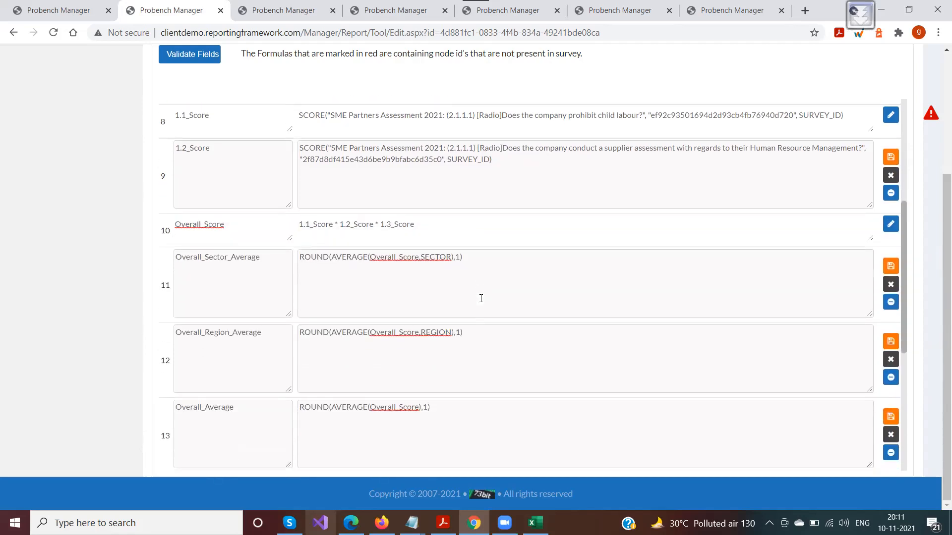
pyautogui.click(430, 224)
pyautogui.moveTo(430, 223); pyautogui.dragTo(292, 225)
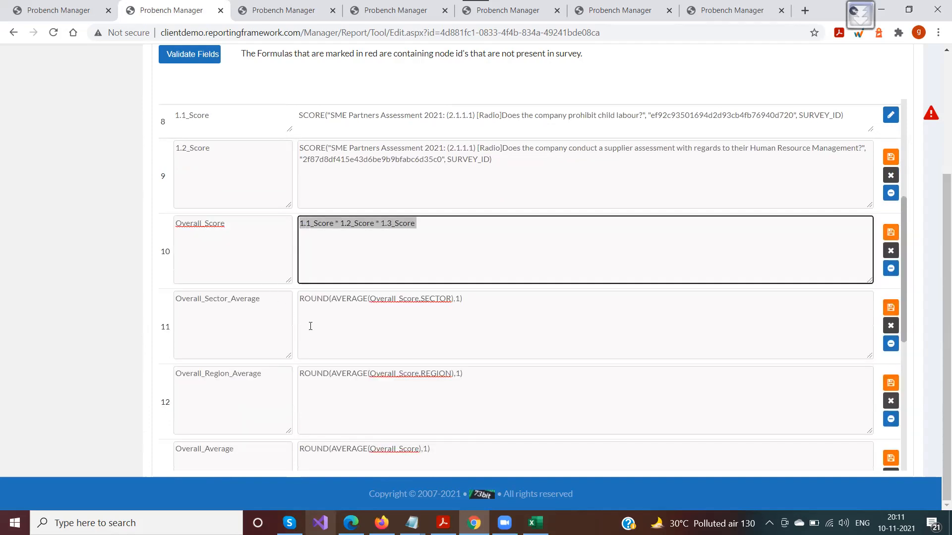
pyautogui.doubleClick(355, 298)
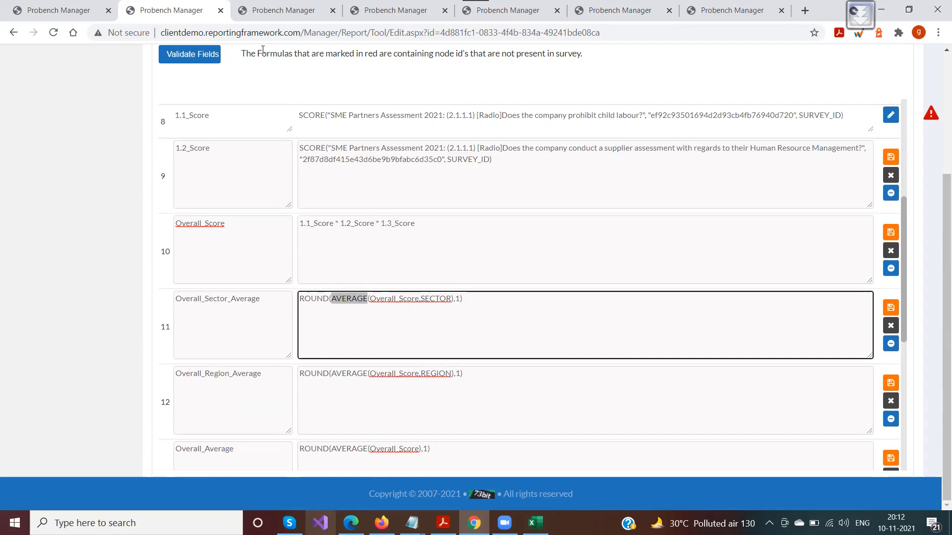
# - Review the report function reference from AVERAGE down to the participant field functions, and return to the formula editor
pyautogui.click(265, 11)
pyautogui.scroll(-3, 313, 288)
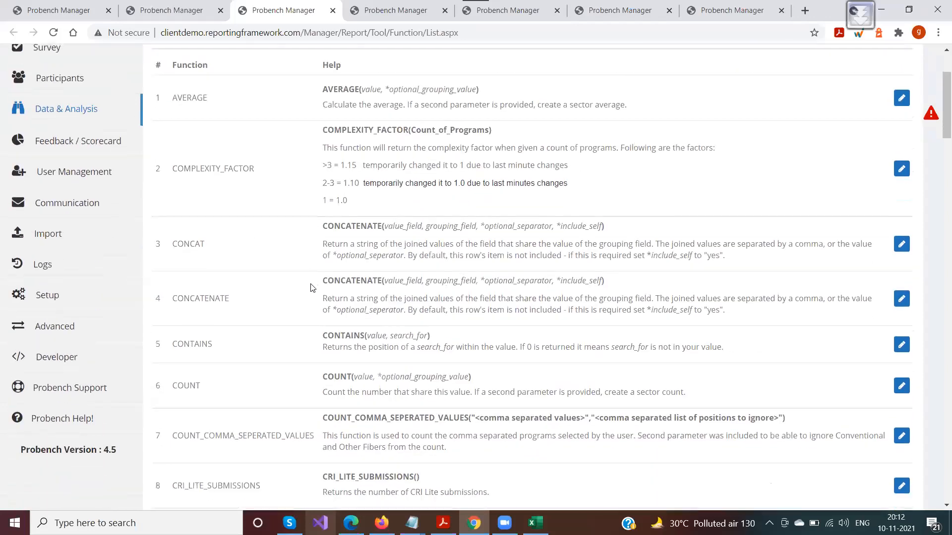
pyautogui.scroll(-5, 326, 262)
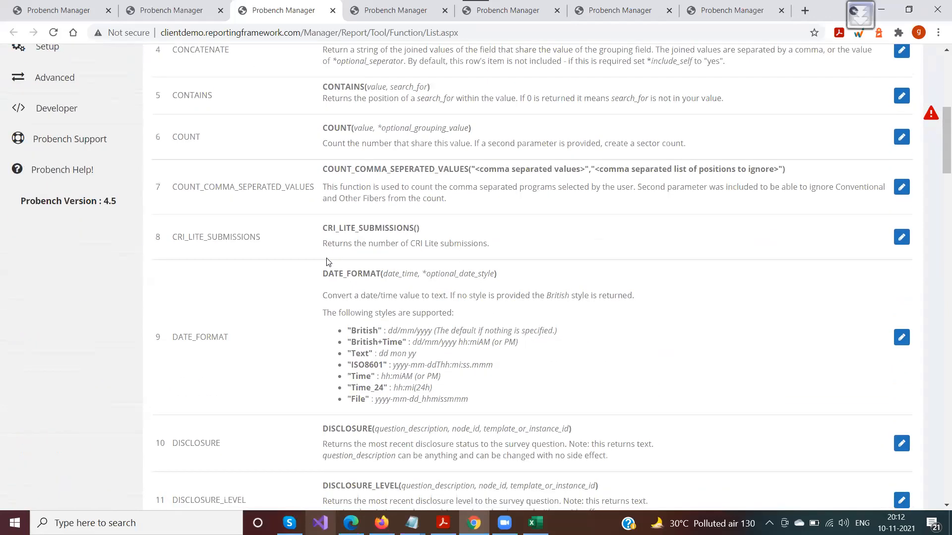
pyautogui.scroll(-9, 326, 262)
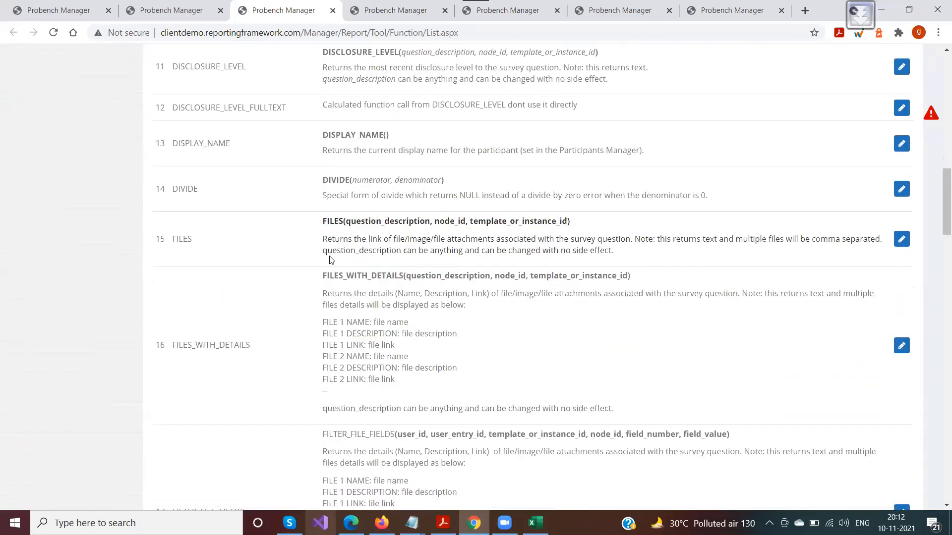
pyautogui.scroll(-8, 331, 260)
pyautogui.scroll(-6, 413, 249)
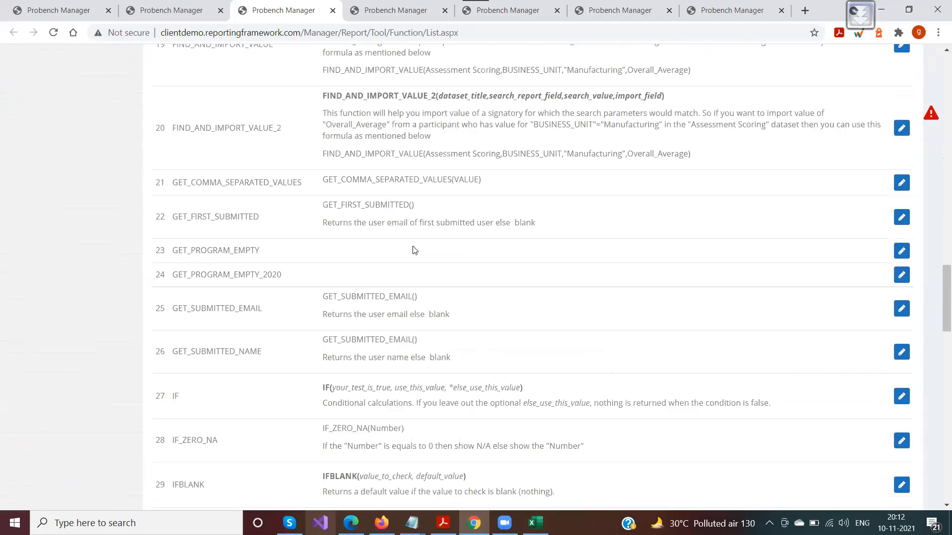
pyautogui.scroll(-8, 414, 248)
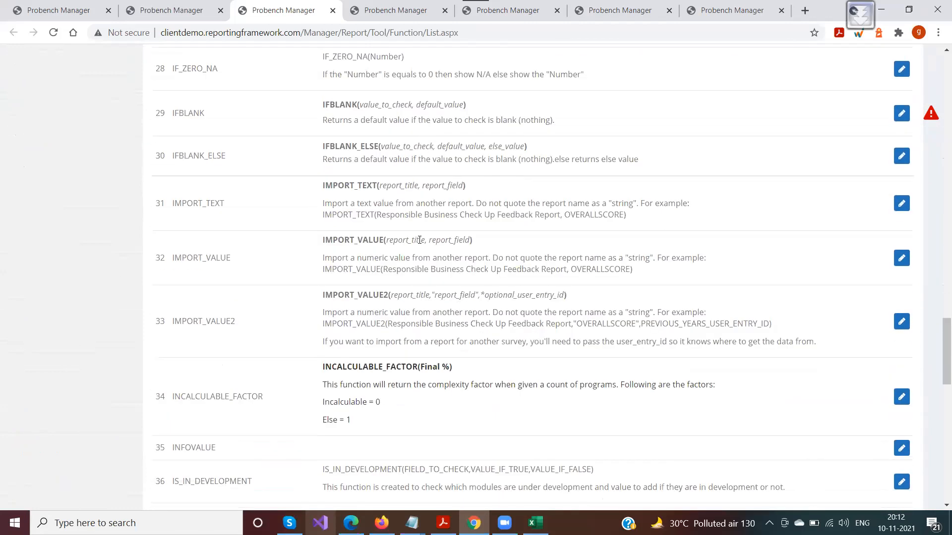
pyautogui.scroll(-8, 420, 240)
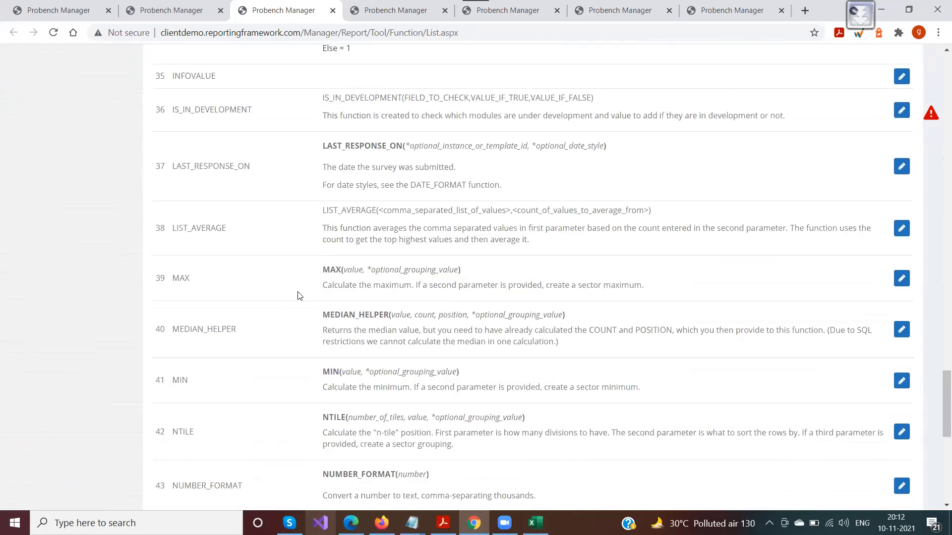
pyautogui.scroll(-4, 295, 290)
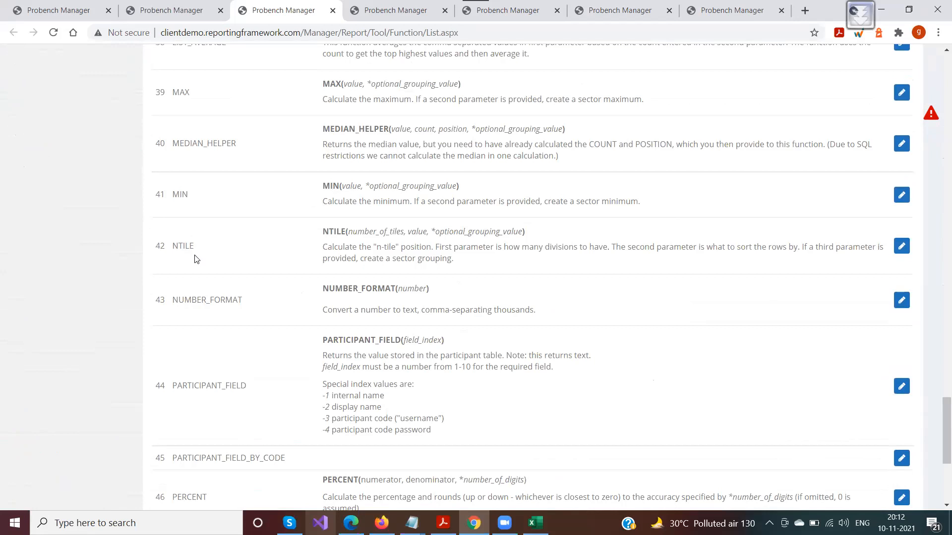
pyautogui.click(148, 10)
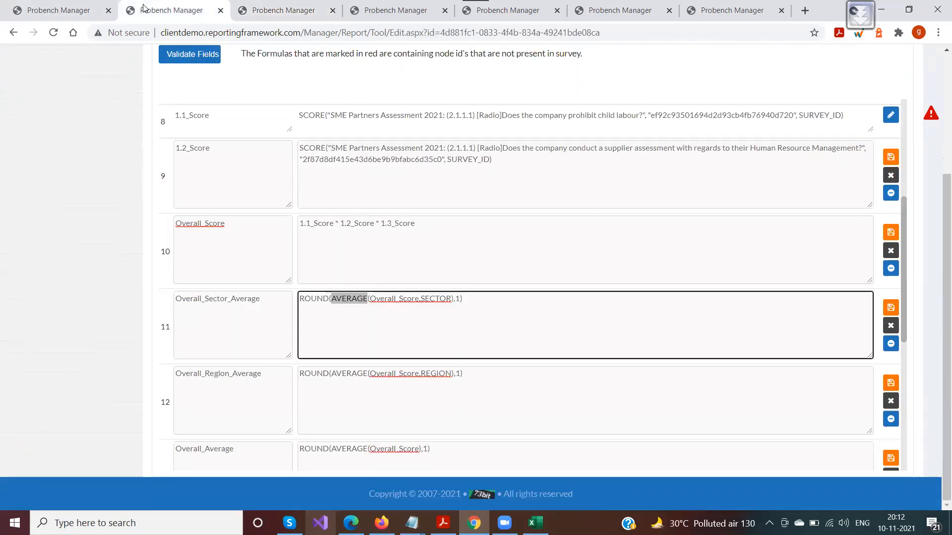
# - Switch to the exported SME Partners Assessment CSV in Excel, inspect the participant rows and REGION column, and return to the formula editor
pyautogui.click(376, 299)
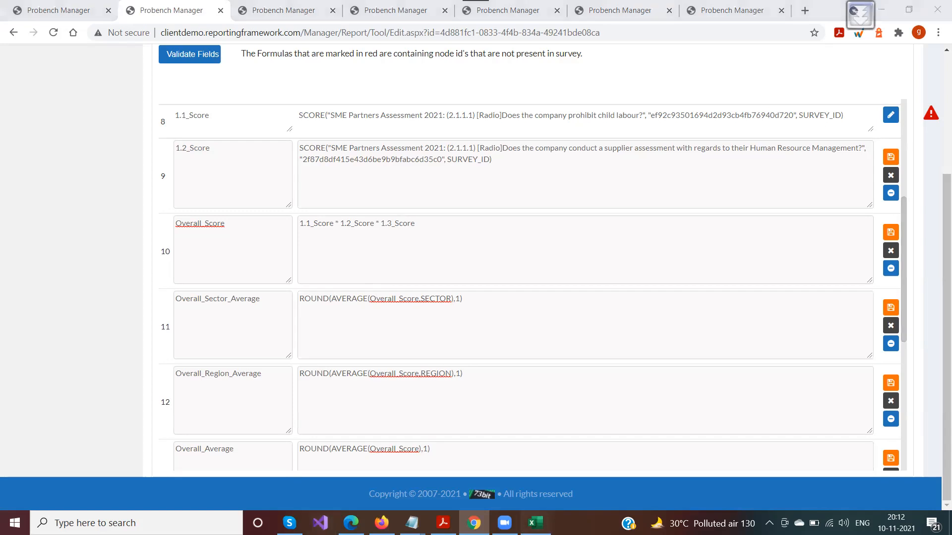
pyautogui.hotkey('alt', 'Tab')
pyautogui.moveTo(39, 216); pyautogui.dragTo(317, 374)
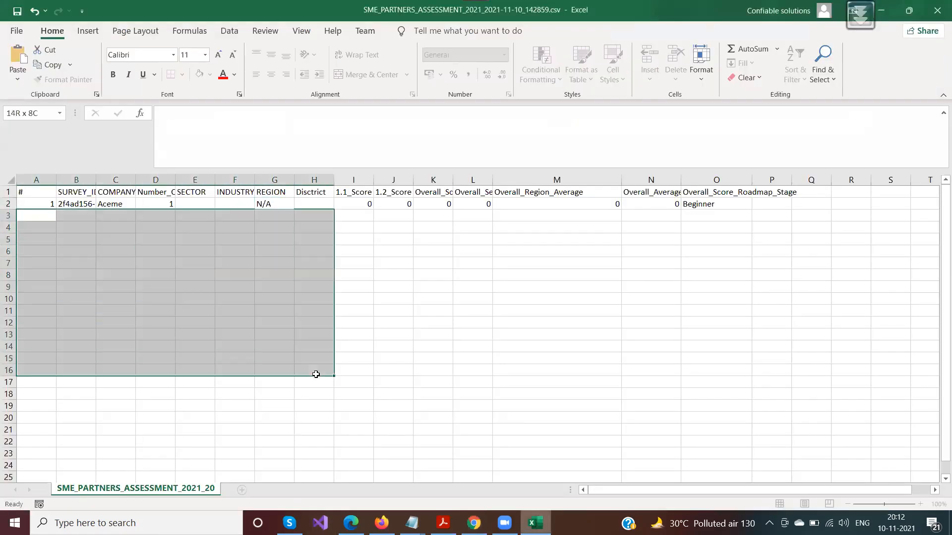
pyautogui.click(347, 372)
pyautogui.moveTo(274, 204); pyautogui.dragTo(276, 417)
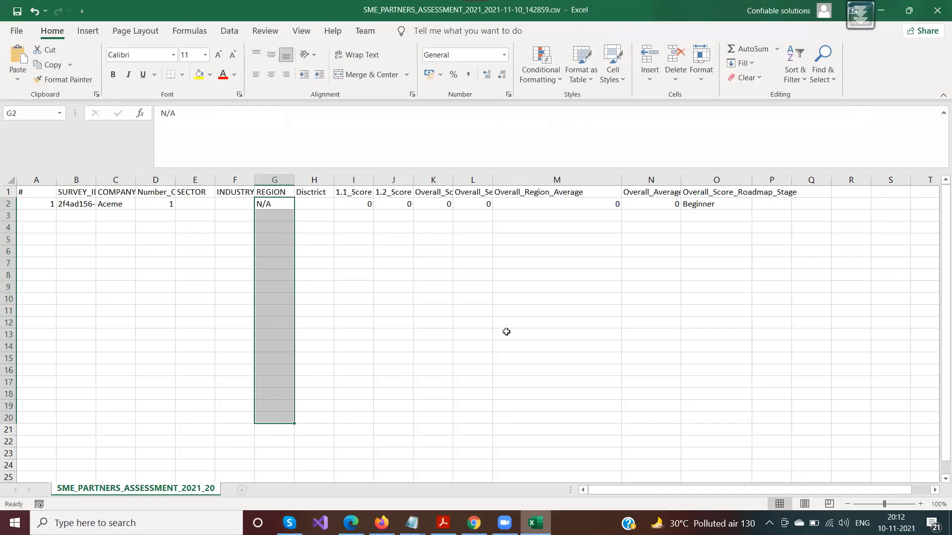
pyautogui.hotkey('alt', 'Tab')
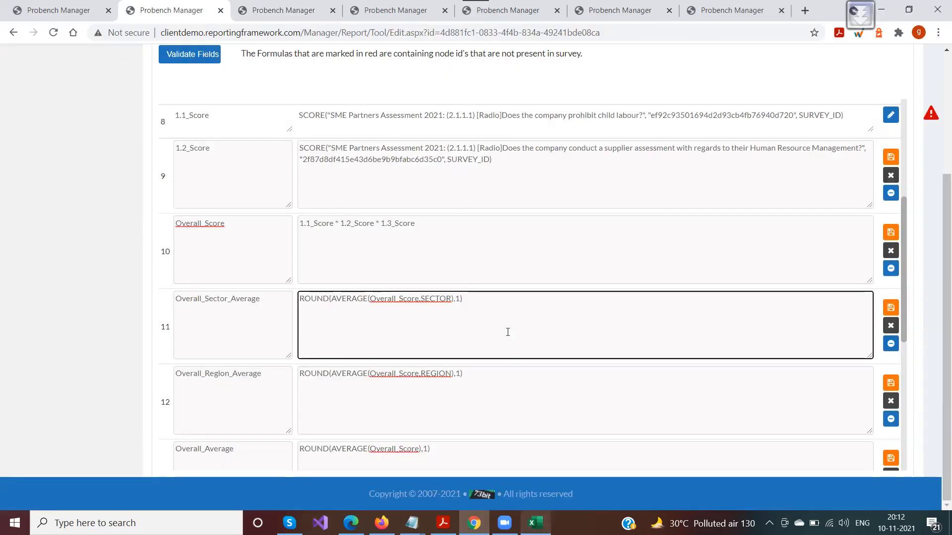
# - Examine the AVERAGE function's Overall_Score value and SECTOR grouping arguments in the Overall_Sector_Average formula
pyautogui.doubleClick(352, 299)
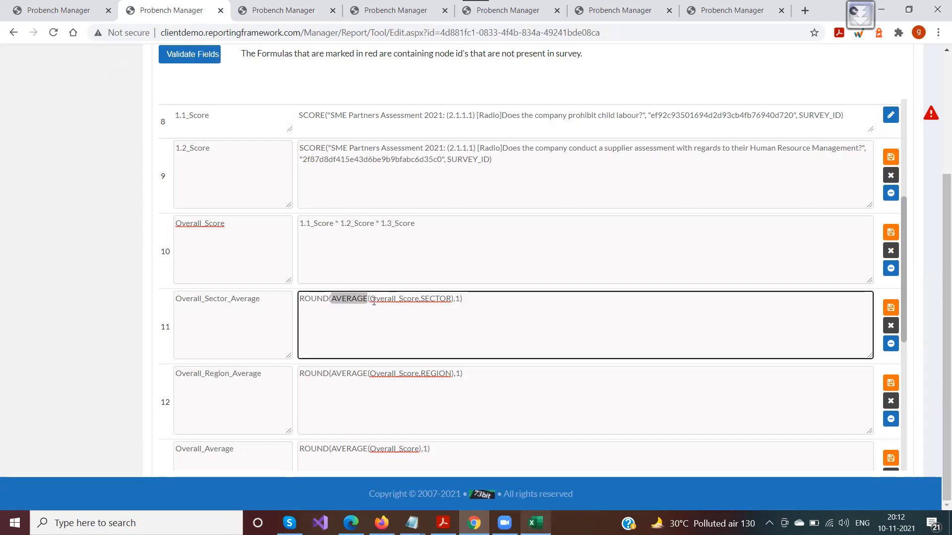
pyautogui.doubleClick(425, 299)
pyautogui.click(394, 299)
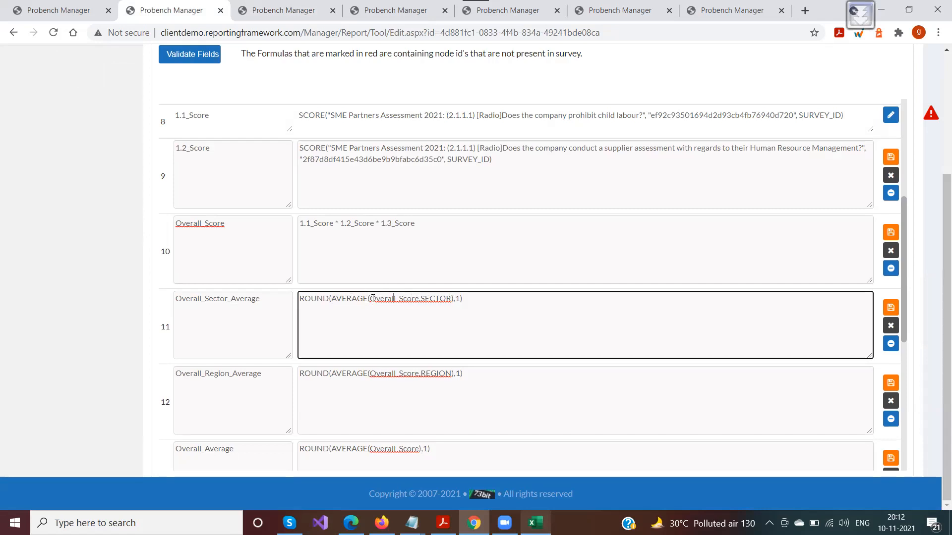
pyautogui.moveTo(372, 299); pyautogui.dragTo(419, 298)
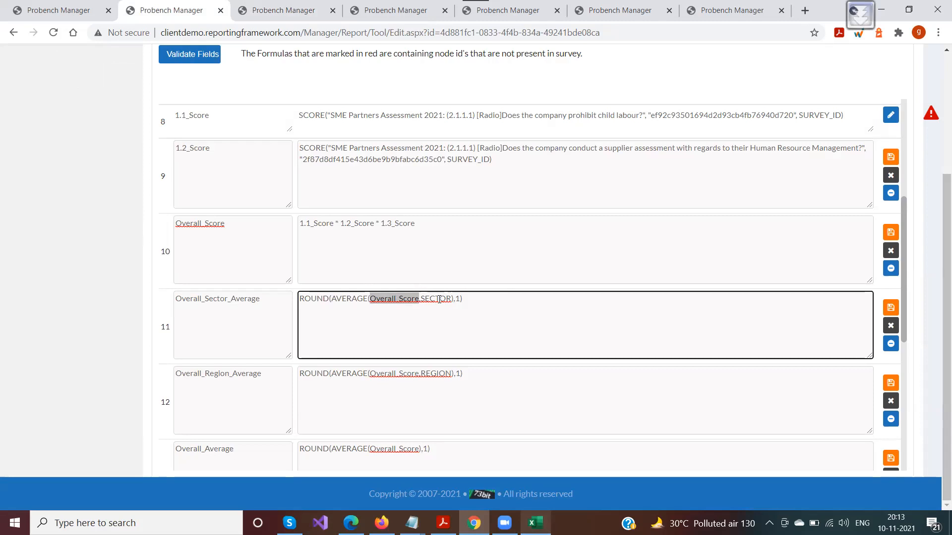
pyautogui.moveTo(420, 299); pyautogui.dragTo(451, 298)
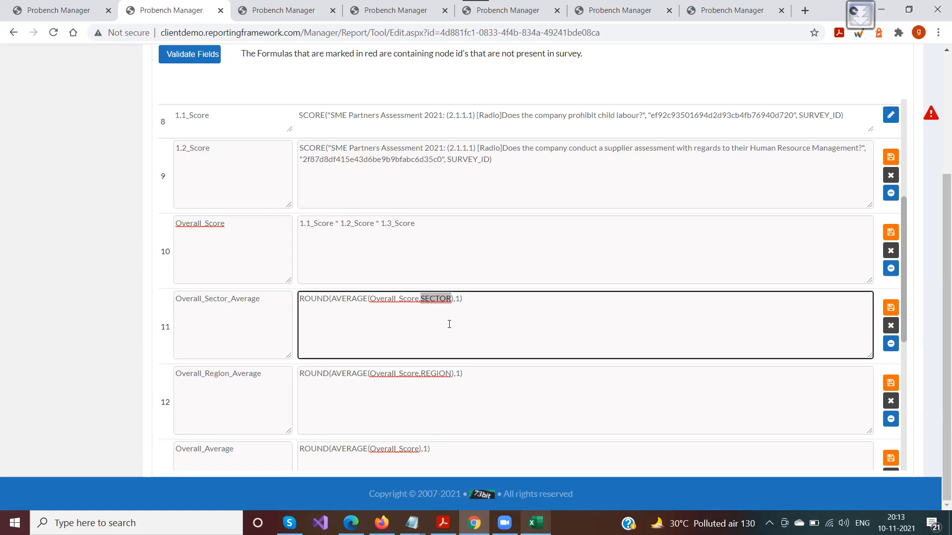
pyautogui.click(441, 308)
pyautogui.moveTo(420, 299); pyautogui.dragTo(451, 300)
# - Review the SECTOR and INDUSTRY field definitions and the REGION grouping in the Overall_Region_Average formula
pyautogui.scroll(5, 356, 344)
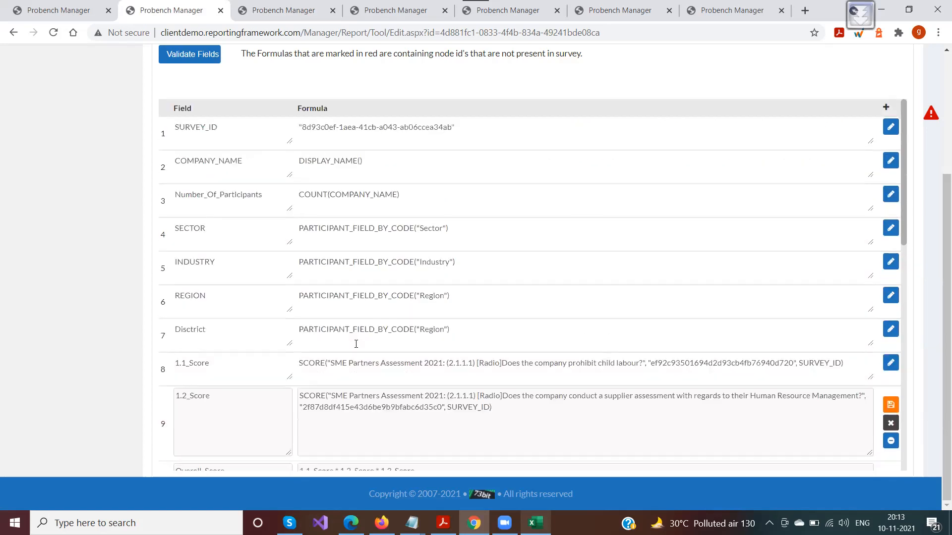
pyautogui.doubleClick(182, 229)
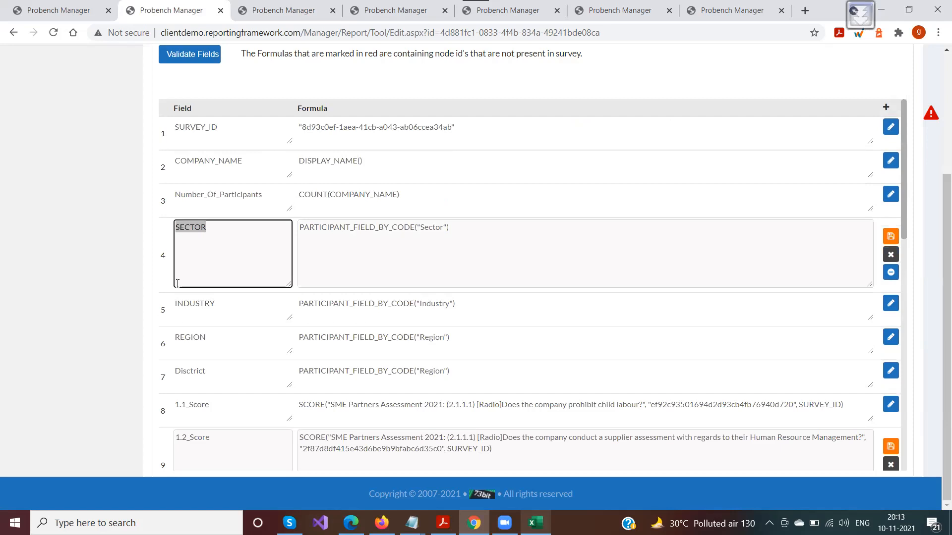
pyautogui.doubleClick(201, 304)
pyautogui.scroll(-12, 236, 347)
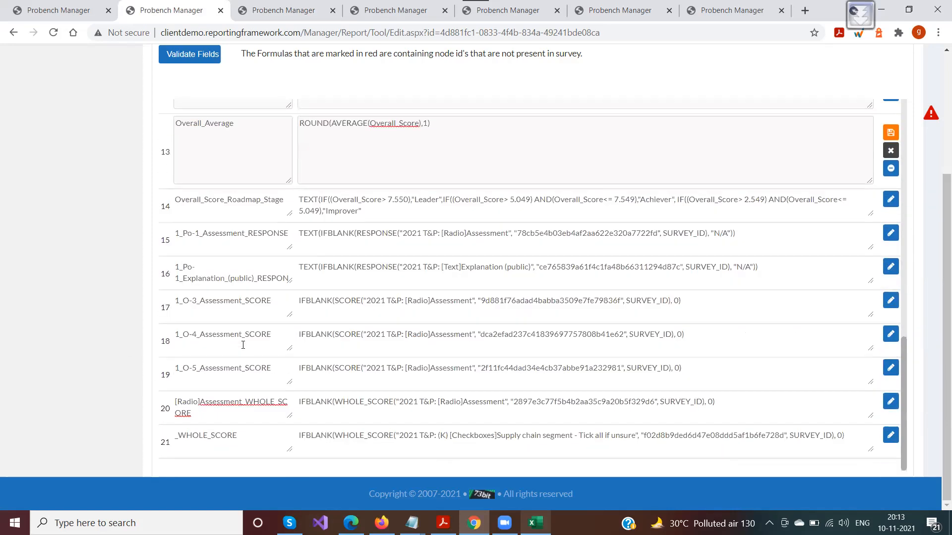
pyautogui.scroll(3, 321, 330)
pyautogui.doubleClick(430, 173)
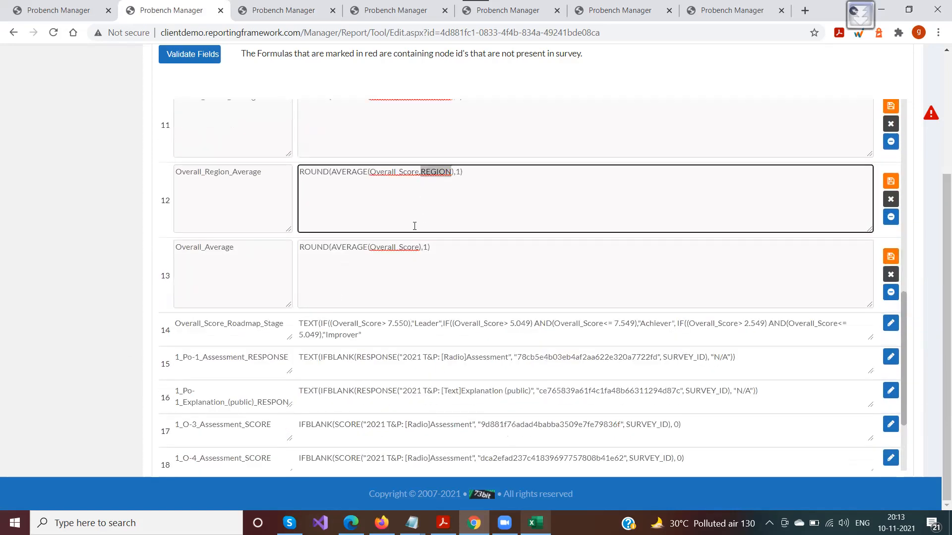
pyautogui.scroll(4, 414, 225)
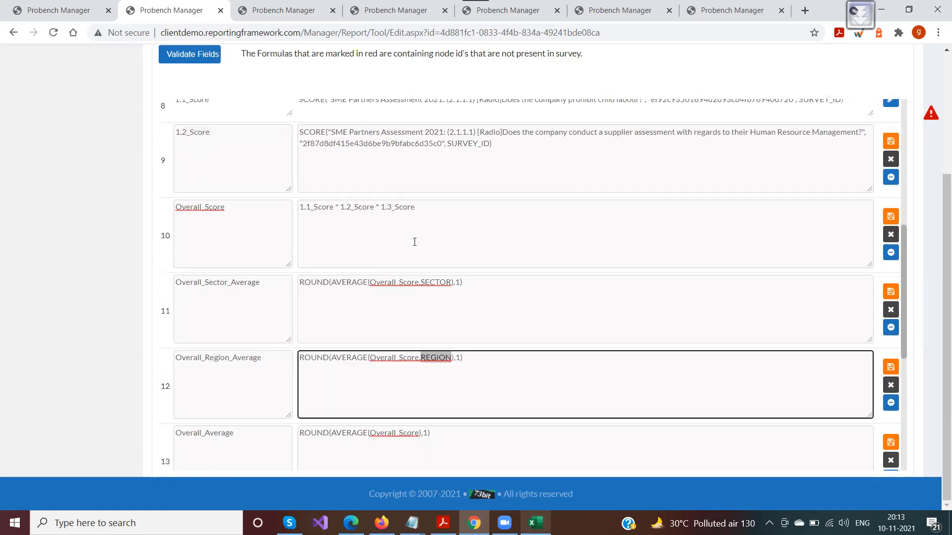
# - Change the Overall_Sector_Average formula's grouping argument to INDUSTRY and rename the field Overall_Industry_Average
pyautogui.doubleClick(438, 284)
pyautogui.write('INDUS')
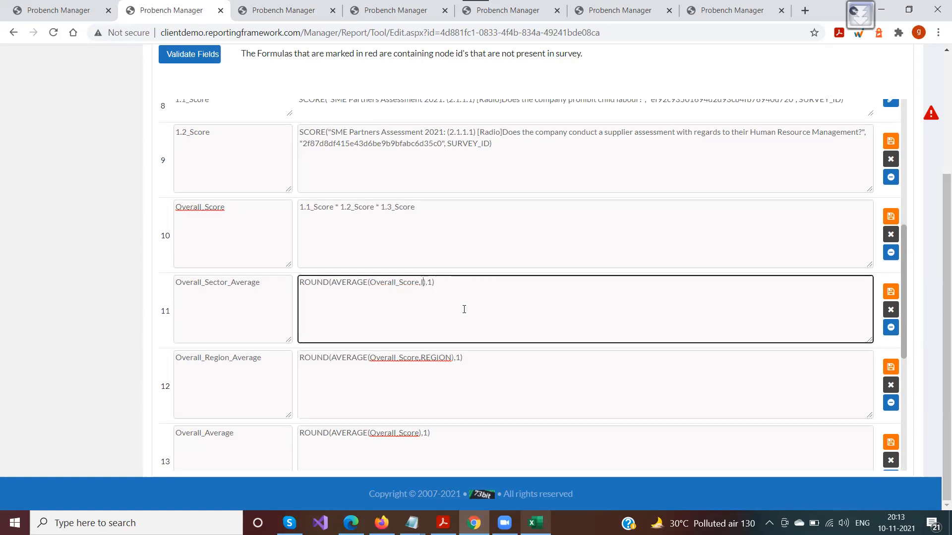
pyautogui.write('TRY')
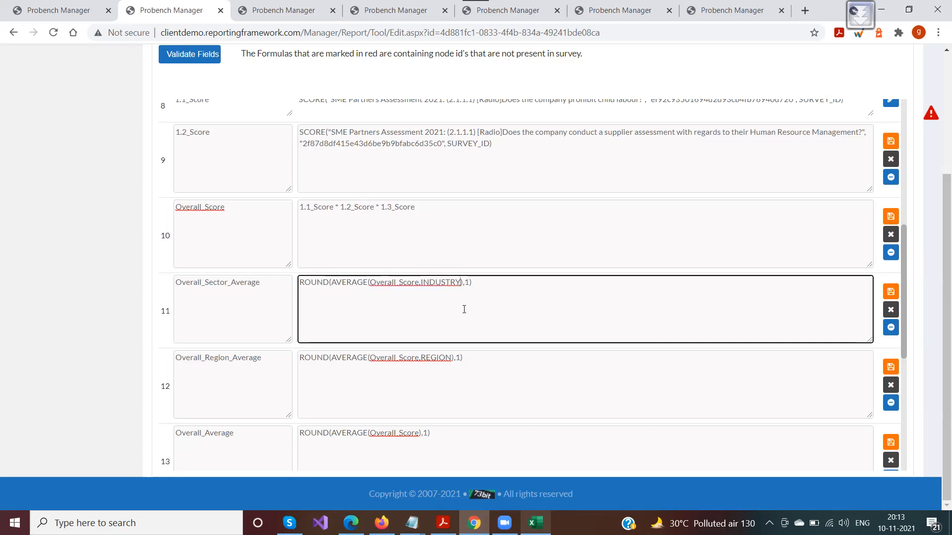
pyautogui.doubleClick(214, 283)
pyautogui.click(204, 282)
pyautogui.moveTo(205, 282); pyautogui.dragTo(228, 282)
pyautogui.write('Industry')
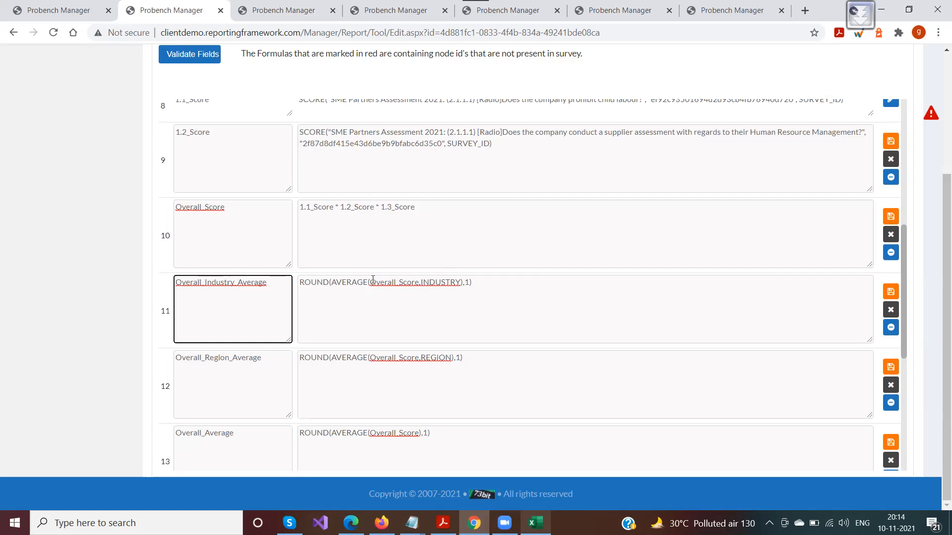
pyautogui.scroll(2, 434, 314)
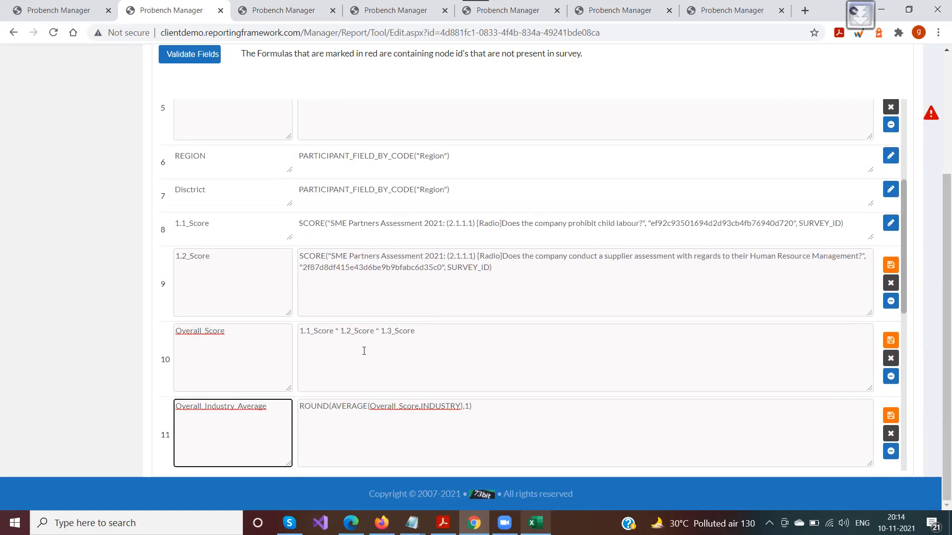
pyautogui.scroll(-3, 387, 342)
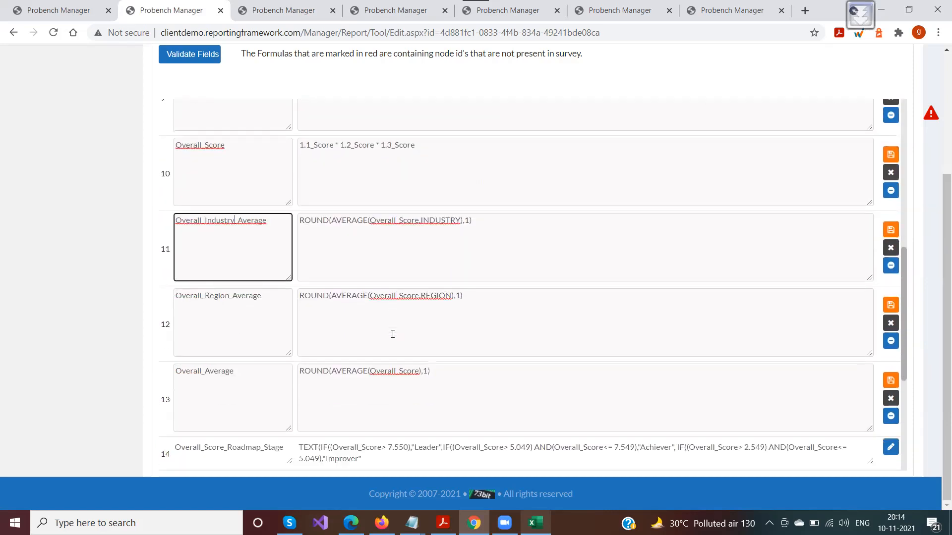
pyautogui.scroll(8, 405, 332)
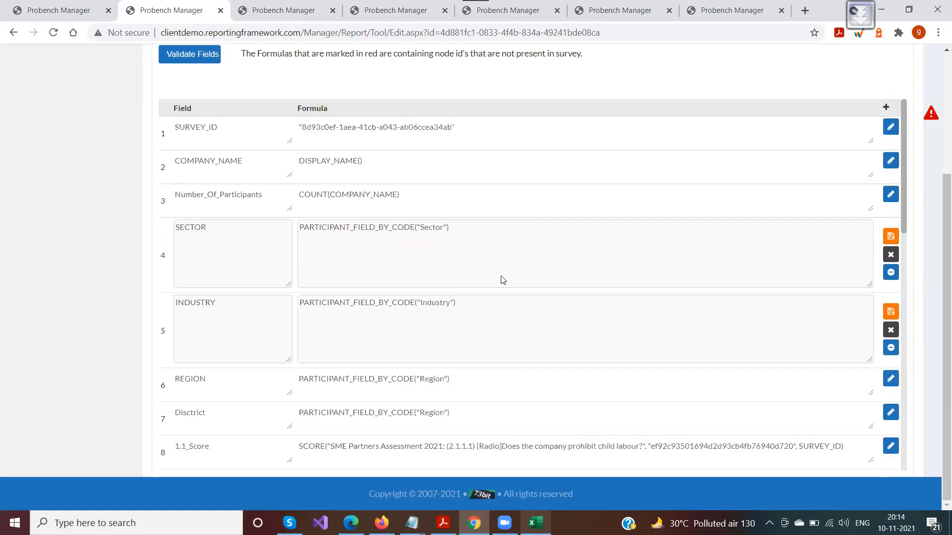
# - Append + PARTICIPANT_FIELD_BY_CODE("Sector") to the INDUSTRY field's formula and save the field
pyautogui.moveTo(449, 229); pyautogui.dragTo(272, 223)
pyautogui.hotkey('ctrl', 'c')
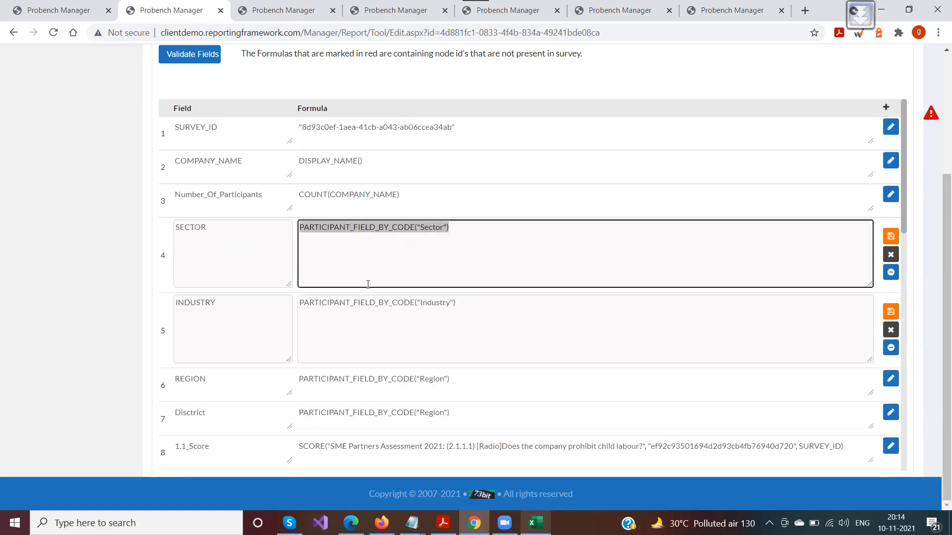
pyautogui.click(466, 303)
pyautogui.write('+')
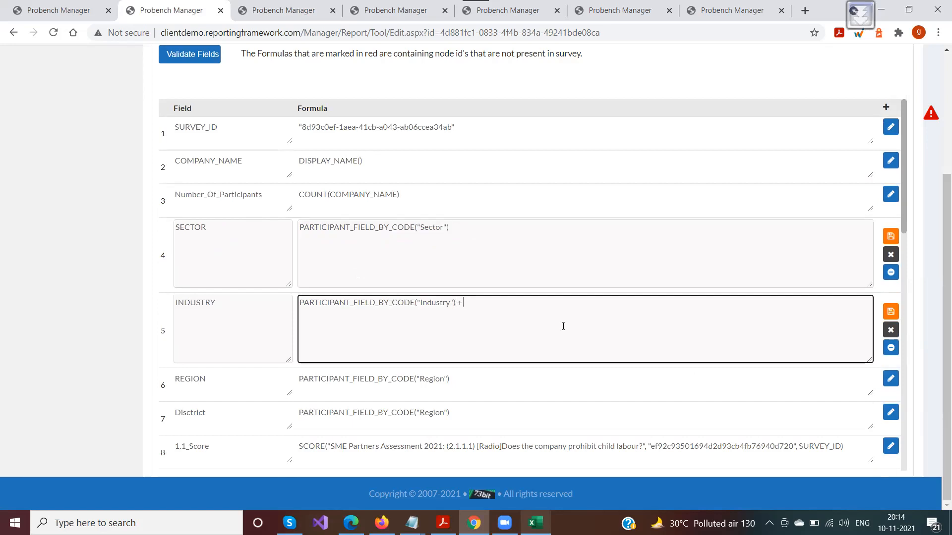
pyautogui.hotkey('ctrl', 'v')
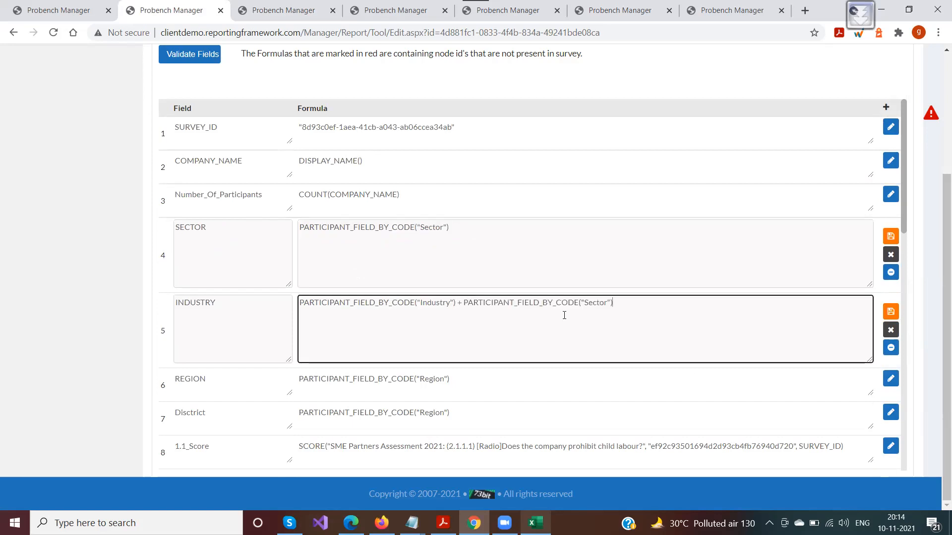
pyautogui.click(891, 311)
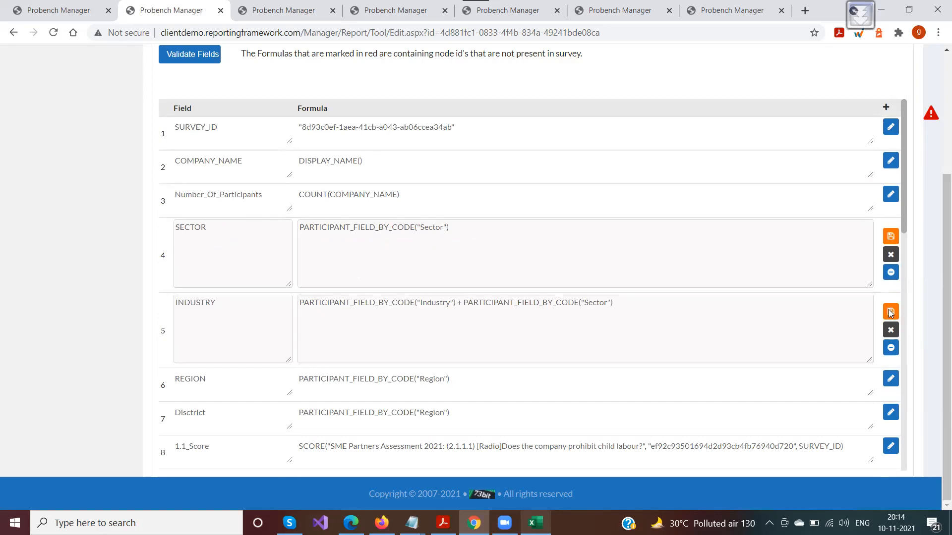
# - Check the INDUSTRY grouping in the Overall_Industry_Average formula and remove the decimal-places argument from its ROUND function
pyautogui.doubleClick(201, 306)
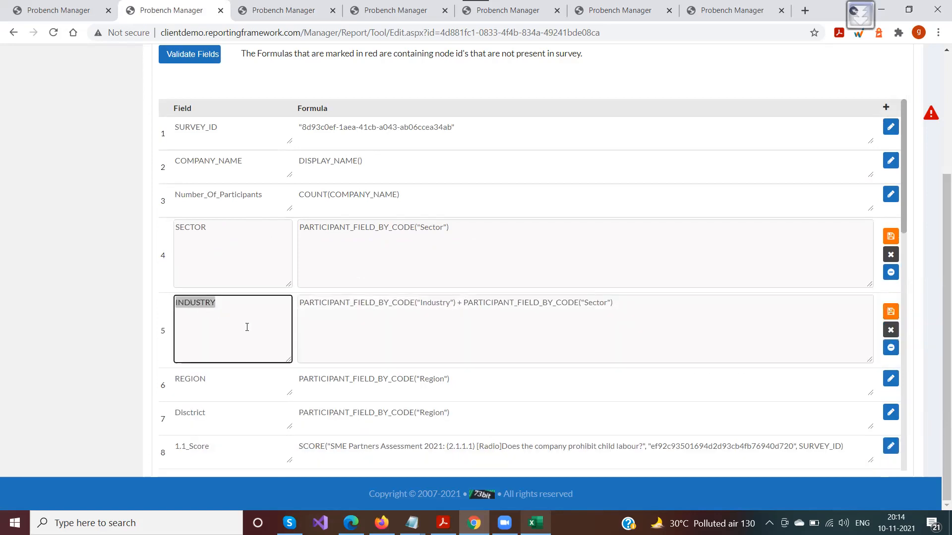
pyautogui.scroll(-13, 281, 362)
pyautogui.scroll(5, 299, 353)
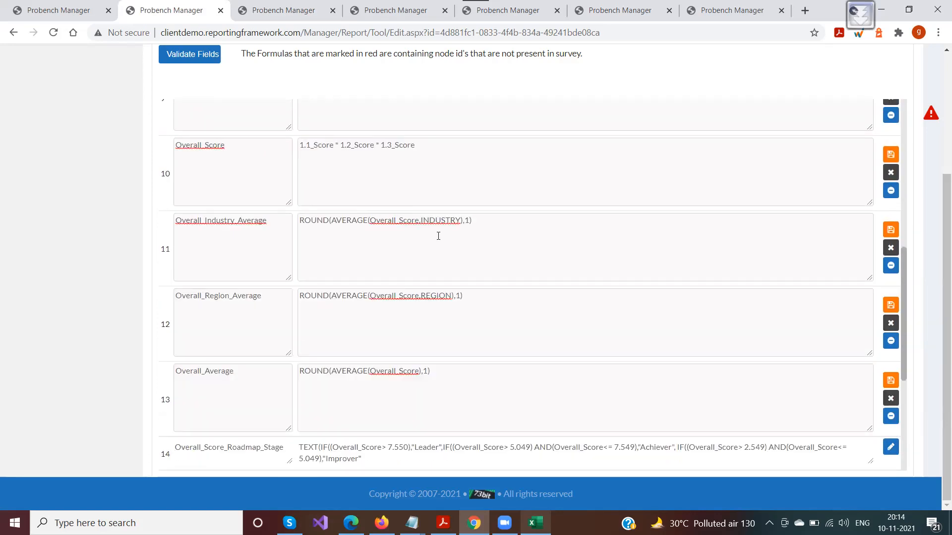
pyautogui.doubleClick(442, 220)
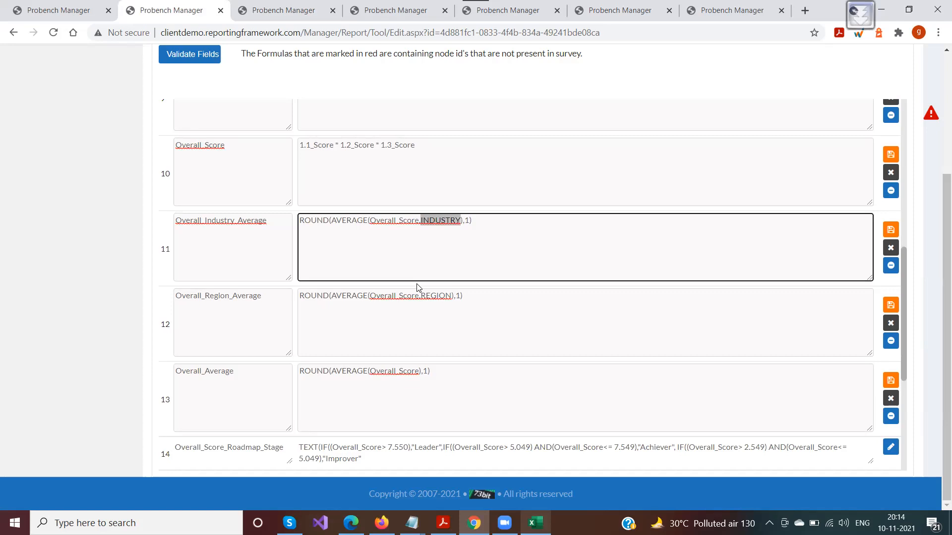
pyautogui.doubleClick(311, 220)
pyautogui.doubleClick(466, 221)
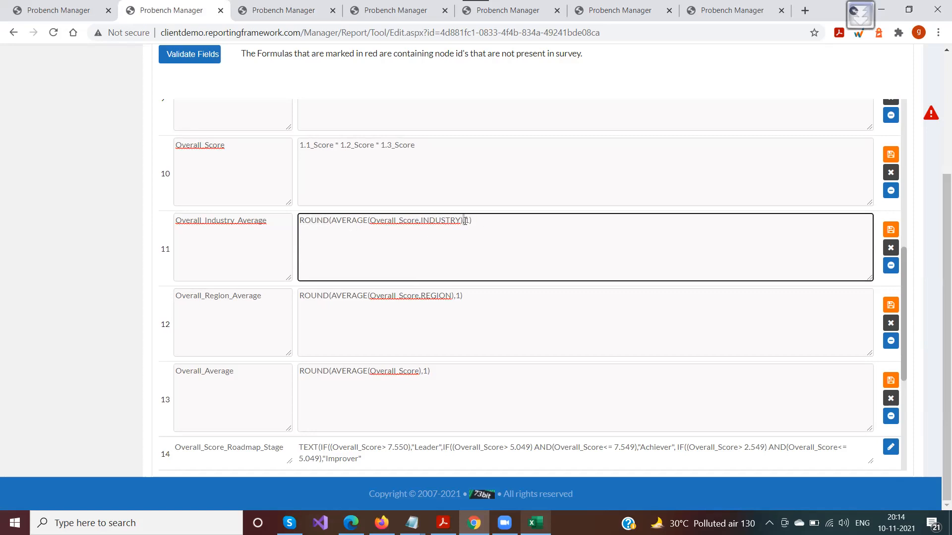
pyautogui.write('2')
pyautogui.press('BackSpace')
pyautogui.press('BackSpace')
# - Look through the report function reference from PARTICIPANT_FIELD back to the start of the list, and return to the dataset's field formulas
pyautogui.click(301, 13)
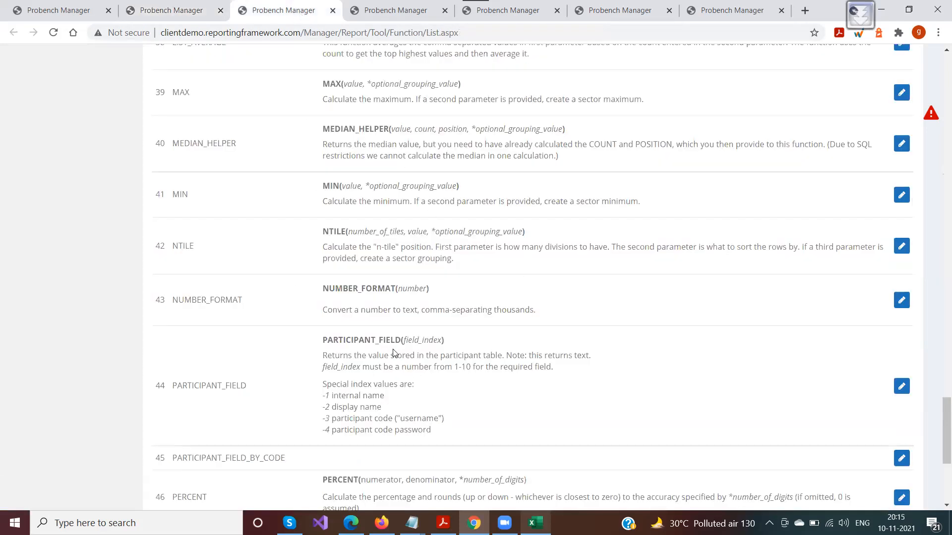
pyautogui.scroll(20, 384, 366)
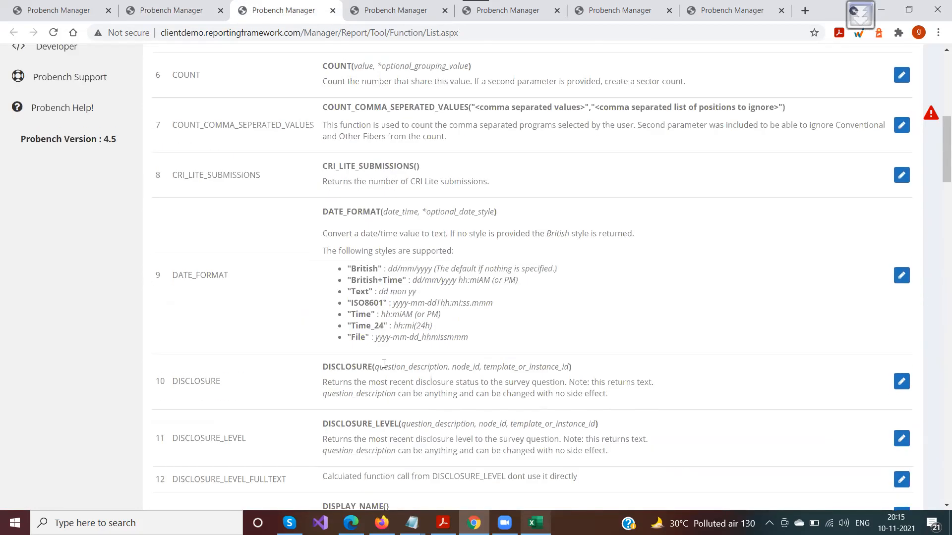
pyautogui.scroll(5, 382, 367)
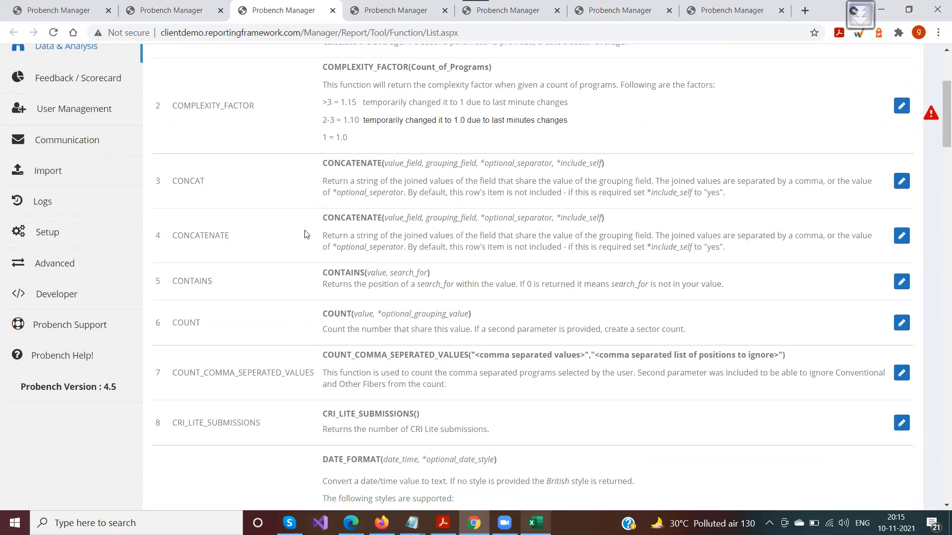
pyautogui.scroll(4, 383, 239)
pyautogui.click(171, 9)
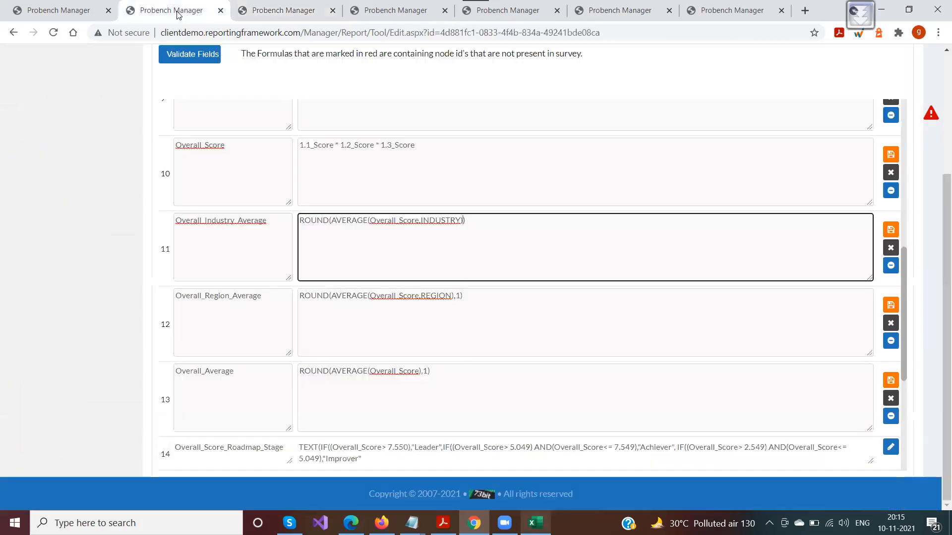
# - Open the SME Partners Assessment 2021 field definitions in the Advanced editor
pyautogui.scroll(7, 459, 254)
pyautogui.scroll(1, 459, 254)
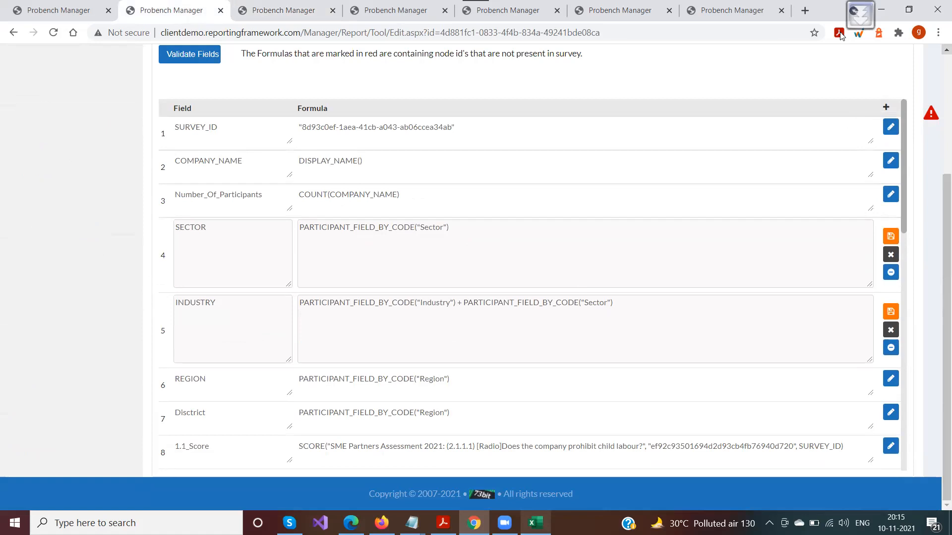
pyautogui.scroll(3, 518, 189)
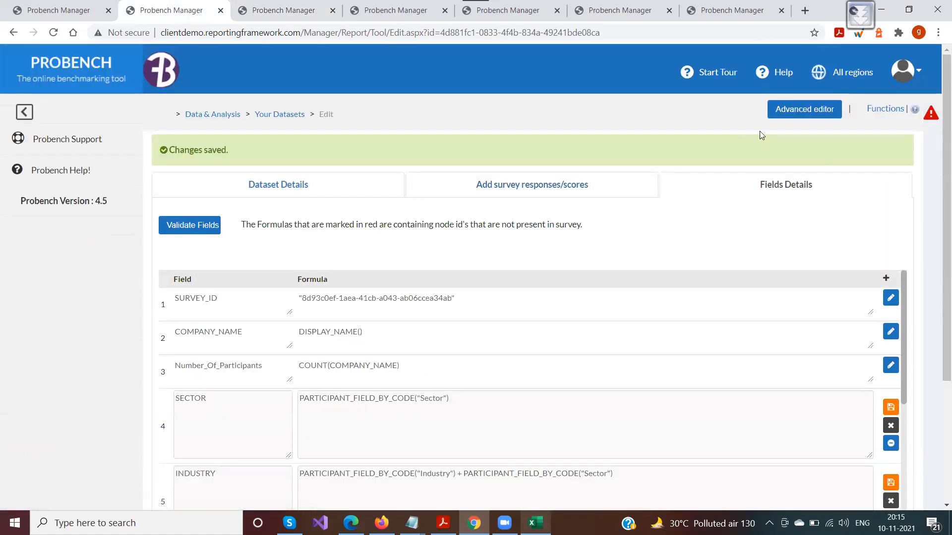
pyautogui.click(795, 111)
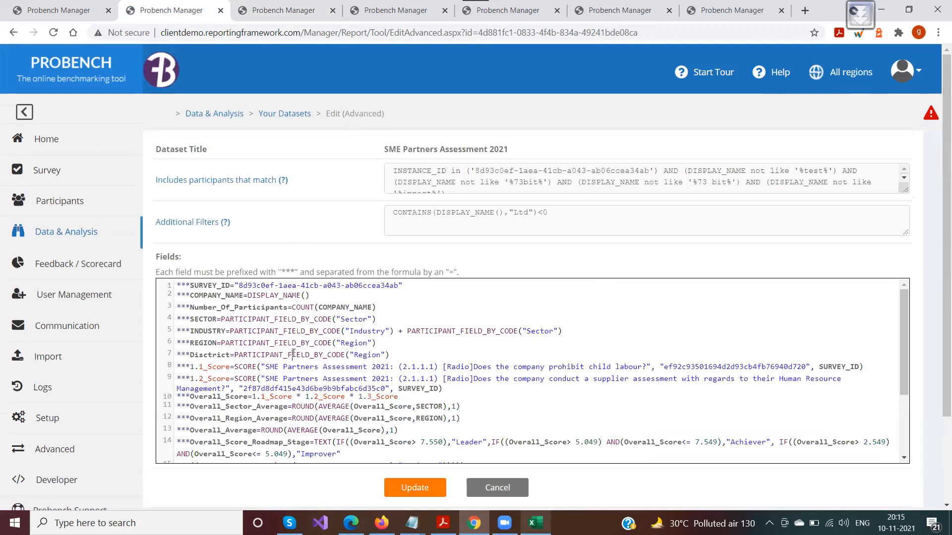
# - Duplicate the last two field definitions, [Radio]Assessment_WHOLE_SCORE and _WHOLE_SCORE, twice at the end of the field list
pyautogui.scroll(-3, 295, 353)
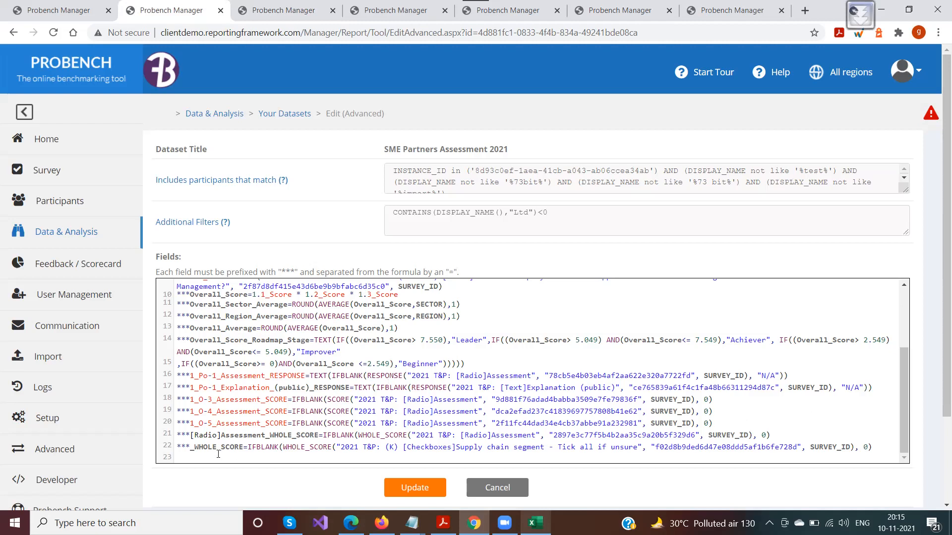
pyautogui.moveTo(873, 447); pyautogui.dragTo(55, 441)
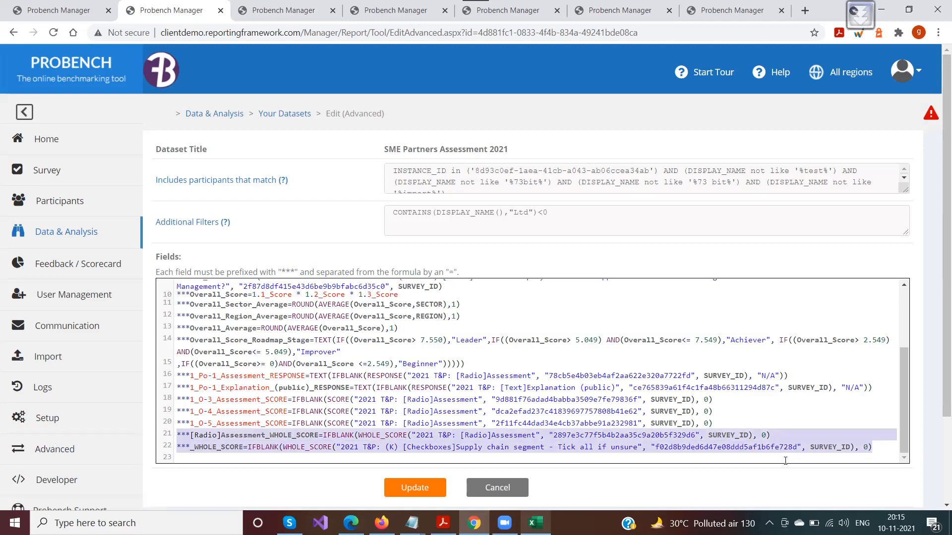
pyautogui.hotkey('ctrl', 'c')
pyautogui.press('Right')
pyautogui.hotkey('ctrl', 'v')
pyautogui.hotkey('ctrl', 'v')
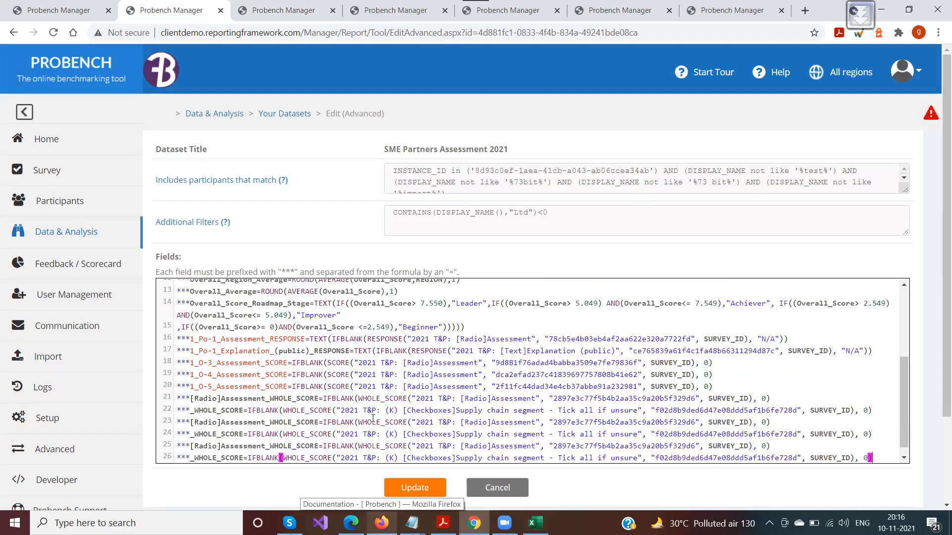
# - Check the 0 and "N/A" blank defaults, and copy all field definitions into a new Notepad++ document
pyautogui.click(704, 363)
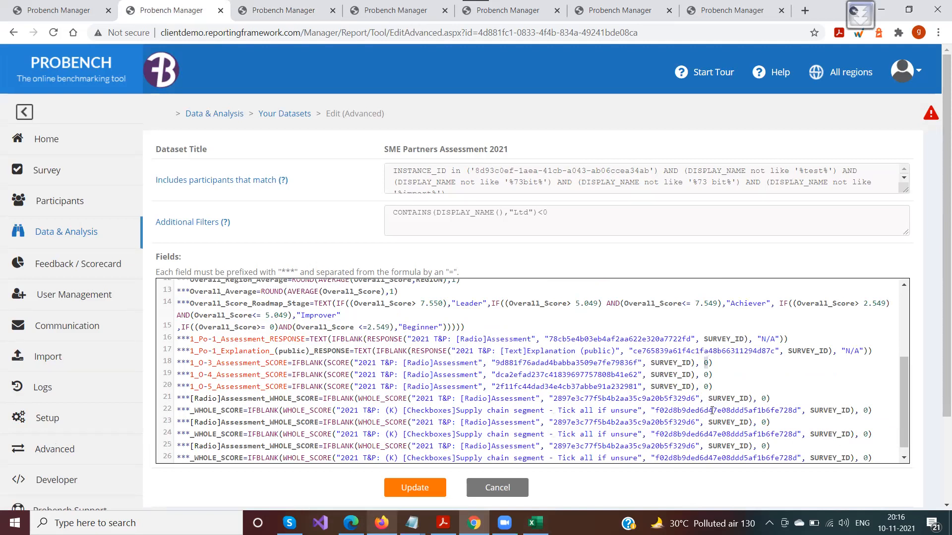
pyautogui.moveTo(841, 350); pyautogui.dragTo(862, 349)
pyautogui.click(864, 352)
pyautogui.hotkey('ctrl', 'a')
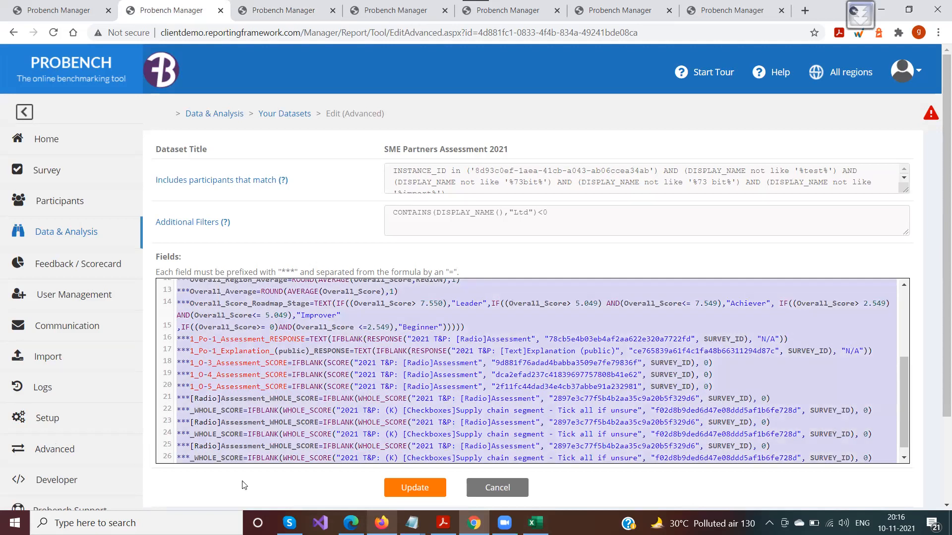
pyautogui.click(190, 519)
pyautogui.write('note')
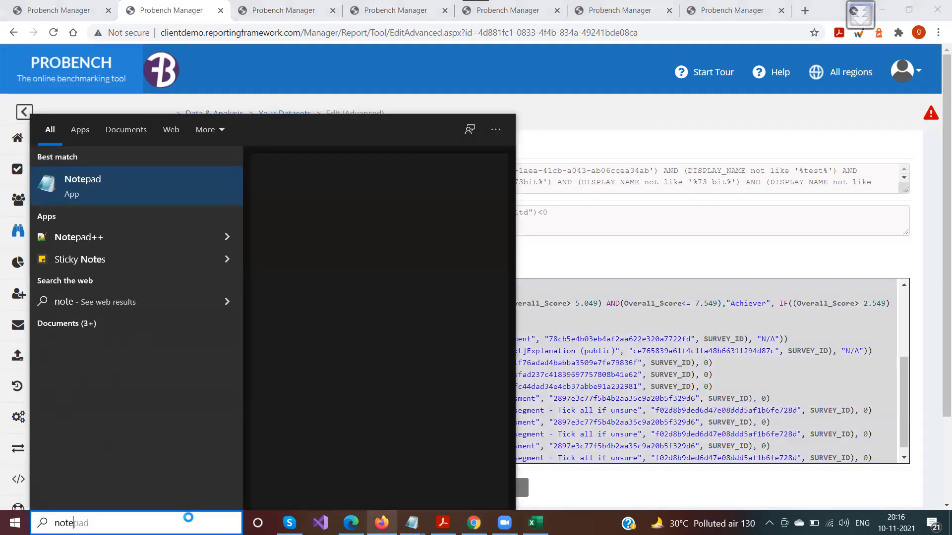
pyautogui.press('Down')
pyautogui.press('Return')
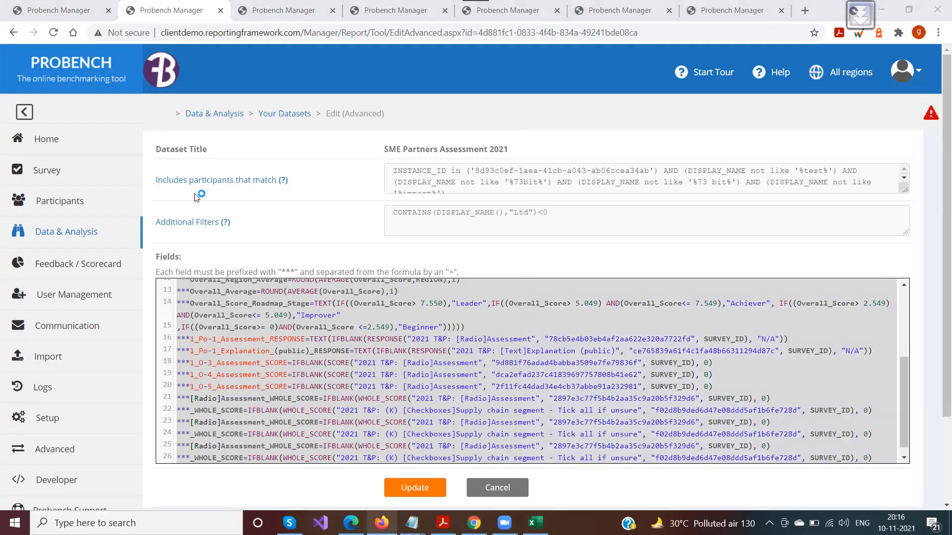
pyautogui.hotkey('alt', 'f')
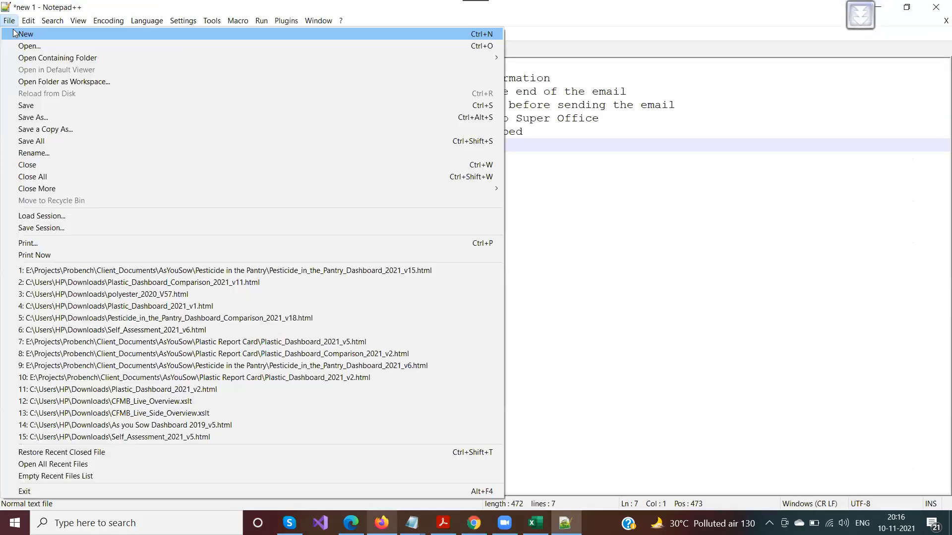
pyautogui.press('Return')
pyautogui.hotkey('ctrl', 'v')
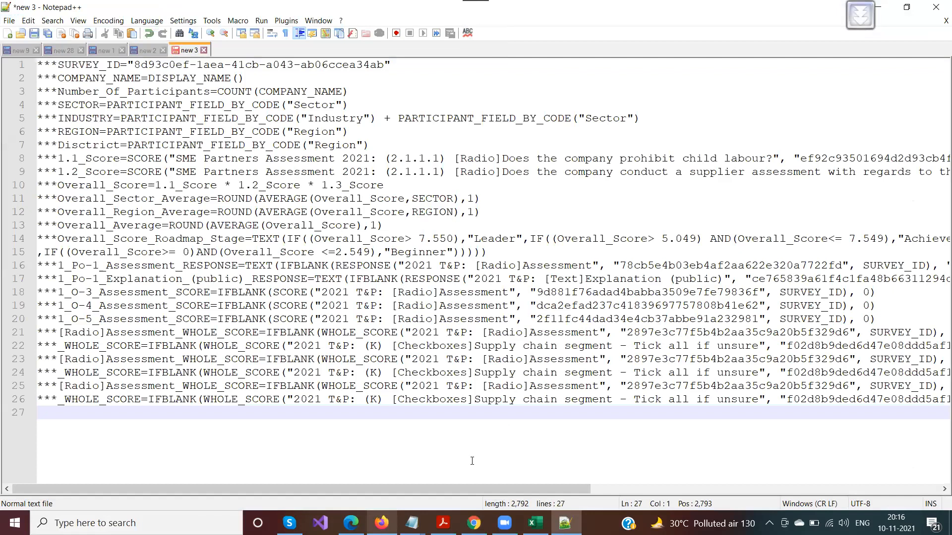
# - Replace the 0 blank default of the _WHOLE_SCORE formula on line 22 with "N/A"
pyautogui.moveTo(450, 490); pyautogui.dragTo(650, 491)
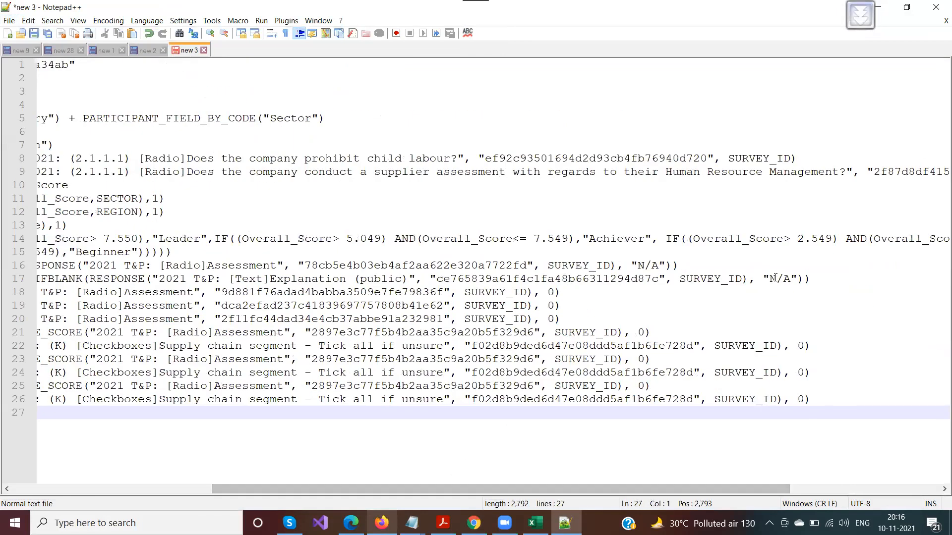
pyautogui.click(787, 345)
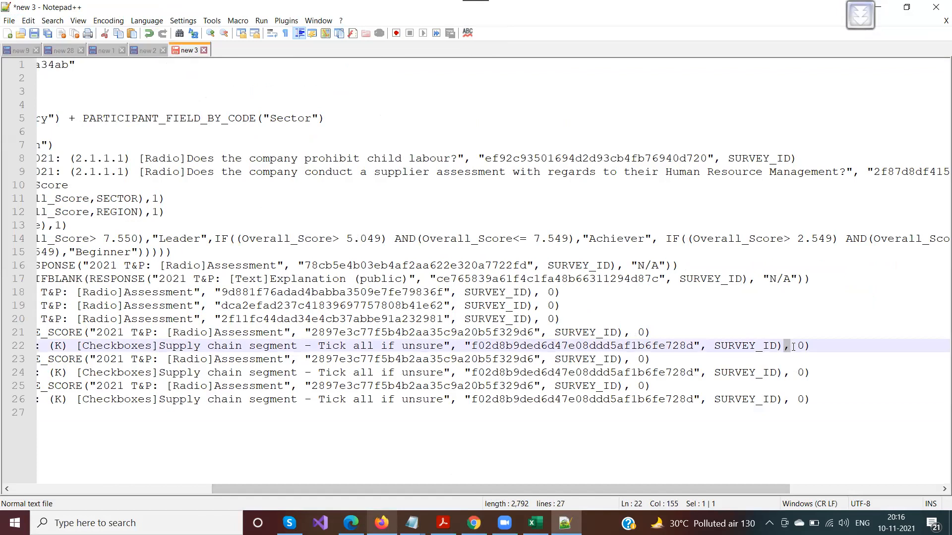
pyautogui.doubleClick(802, 346)
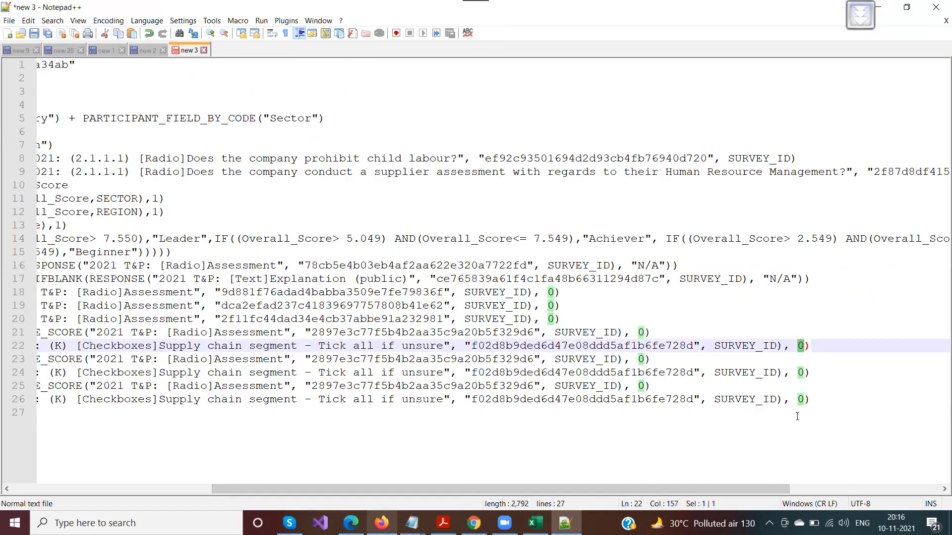
pyautogui.write('N/A')
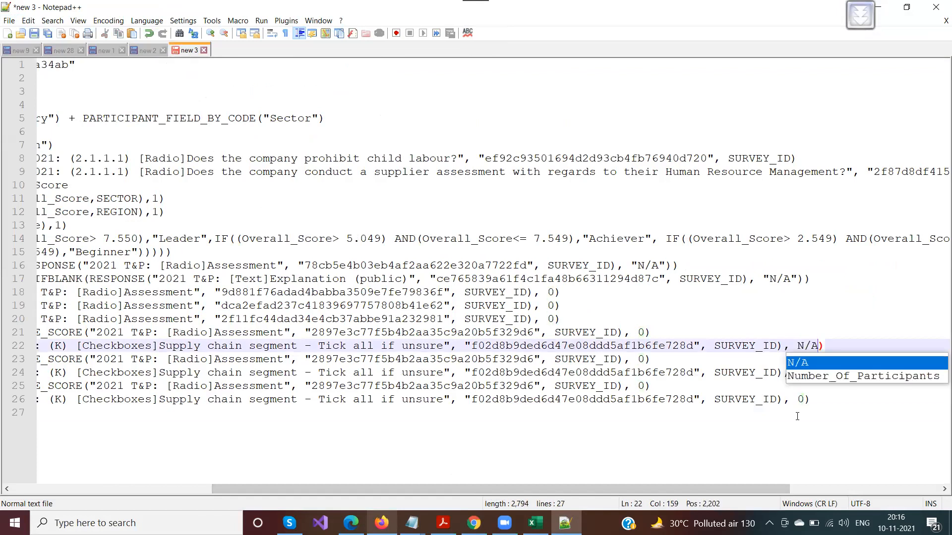
pyautogui.write('"')
pyautogui.press('Left')
pyautogui.press('Left')
pyautogui.press('Left')
pyautogui.hotkey('shift', 'Left')
pyautogui.write('"N')
# - Copy the whole edited text back to the Advanced editor, replacing all field definitions, and check the "N/A" value on line 22
pyautogui.hotkey('ctrl', 'a')
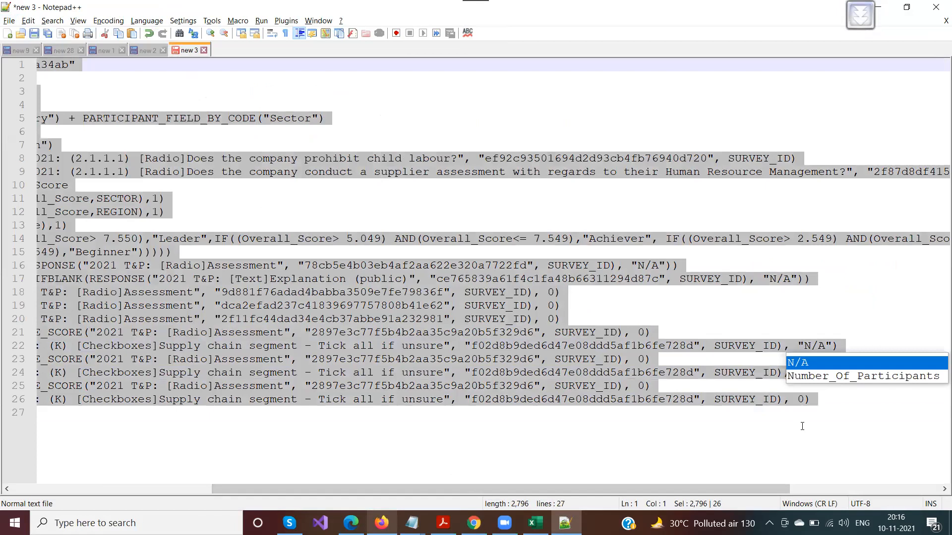
pyautogui.click(474, 523)
pyautogui.click(484, 423)
pyautogui.hotkey('ctrl', 'a')
pyautogui.hotkey('ctrl', 'v')
pyautogui.moveTo(864, 400); pyautogui.dragTo(881, 400)
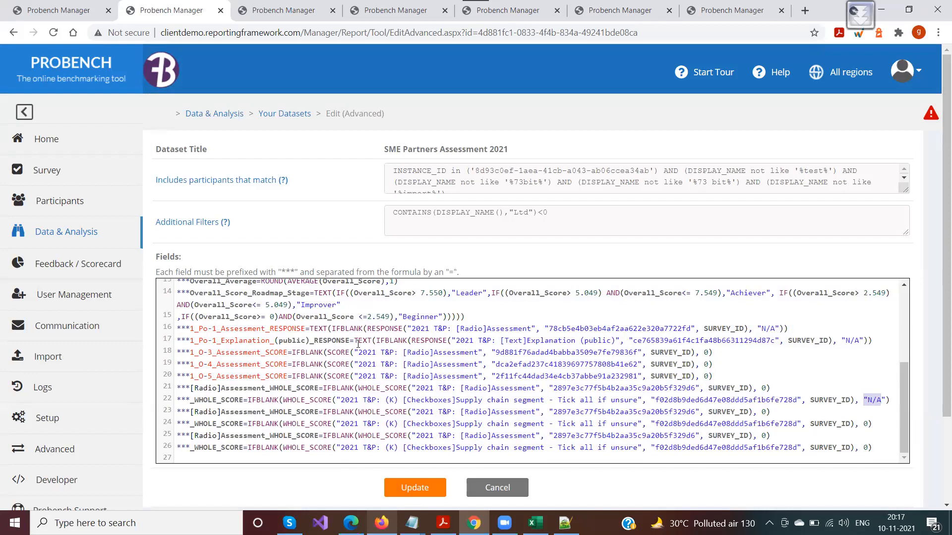
# - Return to the Your Datasets list and open the SME Partners Assessment 2021 dataset for editing
pyautogui.click(301, 114)
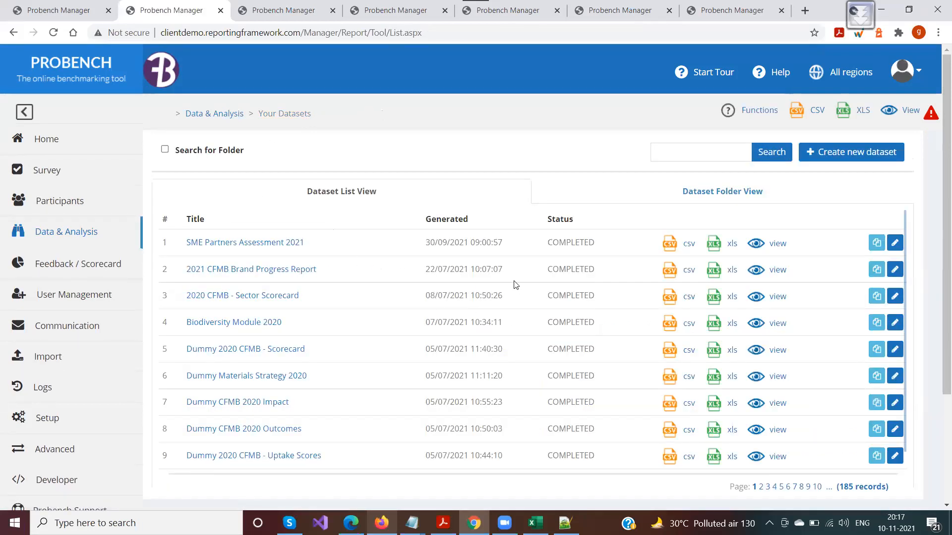
pyautogui.click(894, 244)
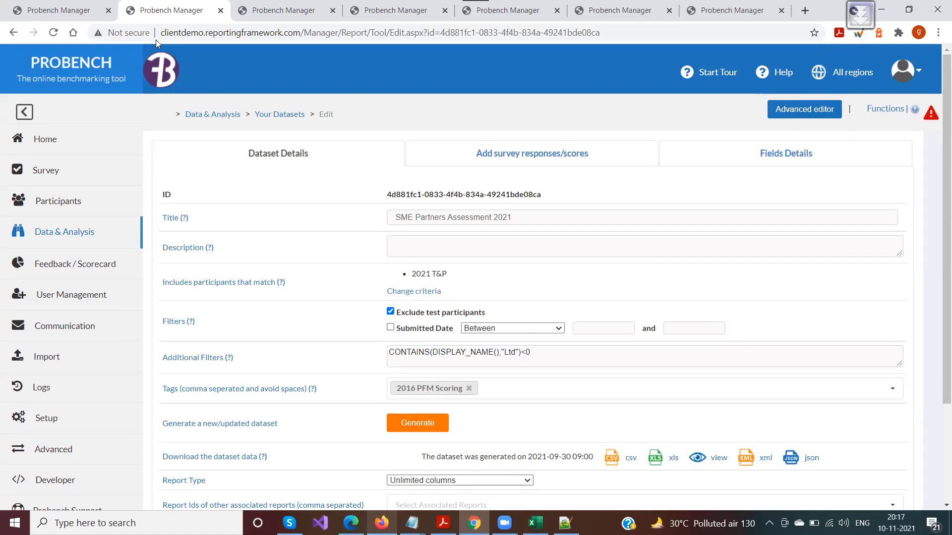
# - Switch to the filtered dataset list and check the status and generation date of the SME Partners Assessment 2021 dataset
pyautogui.click(47, 7)
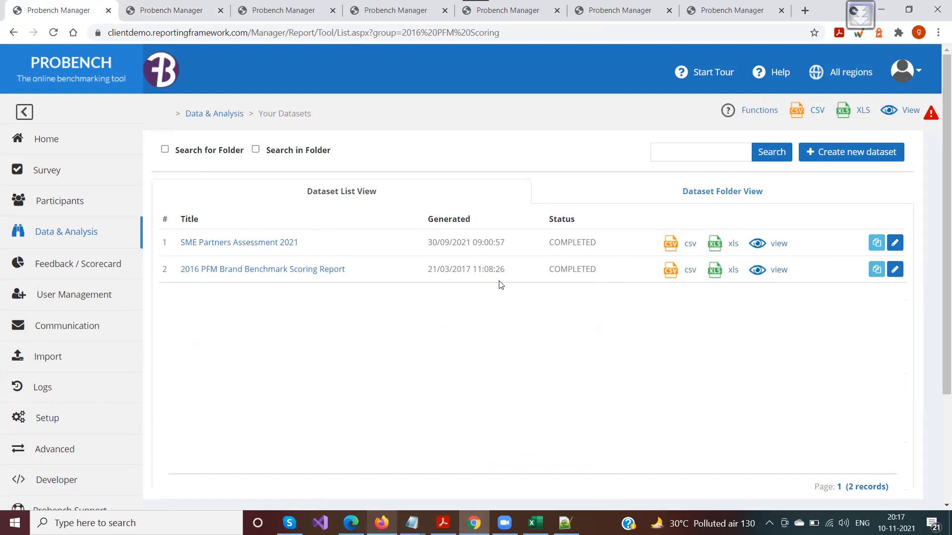
pyautogui.moveTo(551, 242); pyautogui.dragTo(601, 249)
pyautogui.click(552, 246)
pyautogui.moveTo(548, 246); pyautogui.dragTo(596, 240)
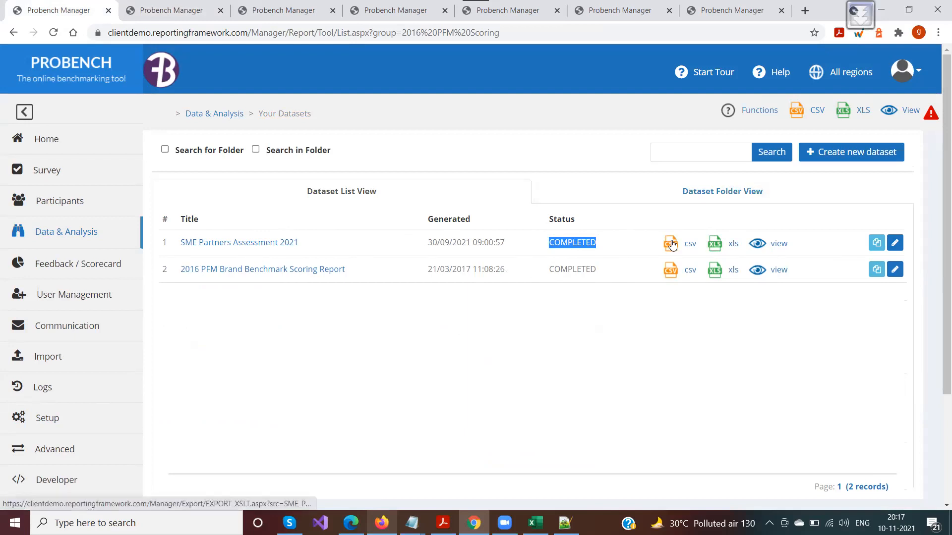
pyautogui.moveTo(427, 243); pyautogui.dragTo(510, 246)
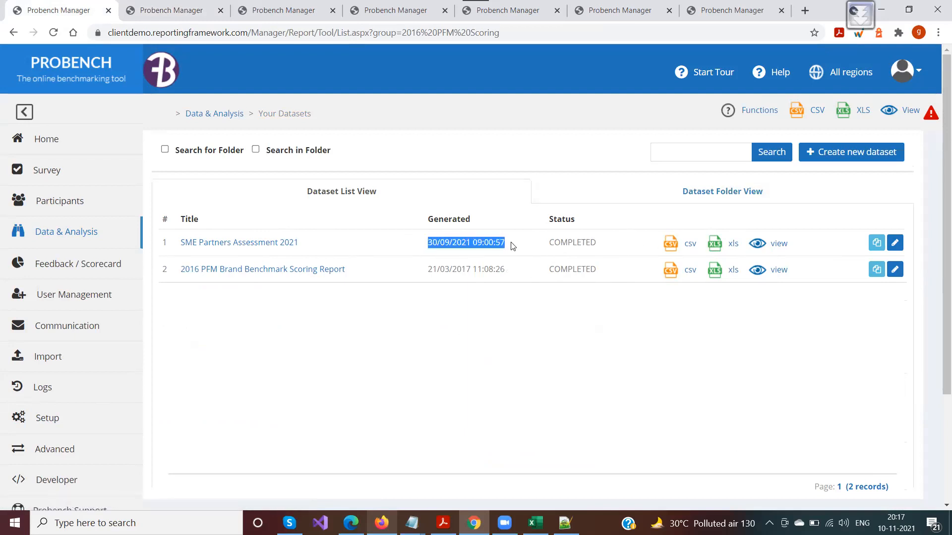
# - Open the SME Partners Assessment 2021 dataset for editing and check its last generation date
pyautogui.click(435, 243)
pyautogui.moveTo(428, 244); pyautogui.dragTo(516, 249)
pyautogui.click(891, 245)
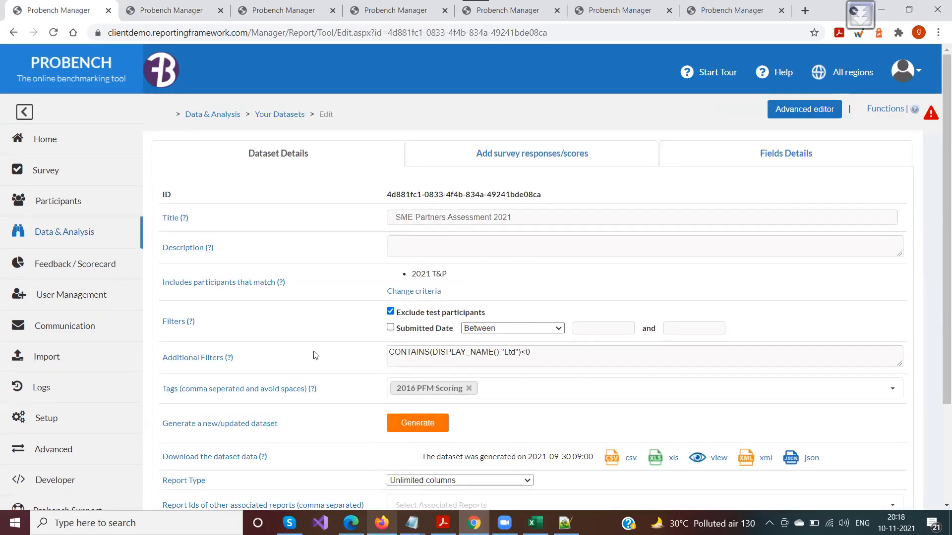
pyautogui.moveTo(529, 457); pyautogui.dragTo(595, 460)
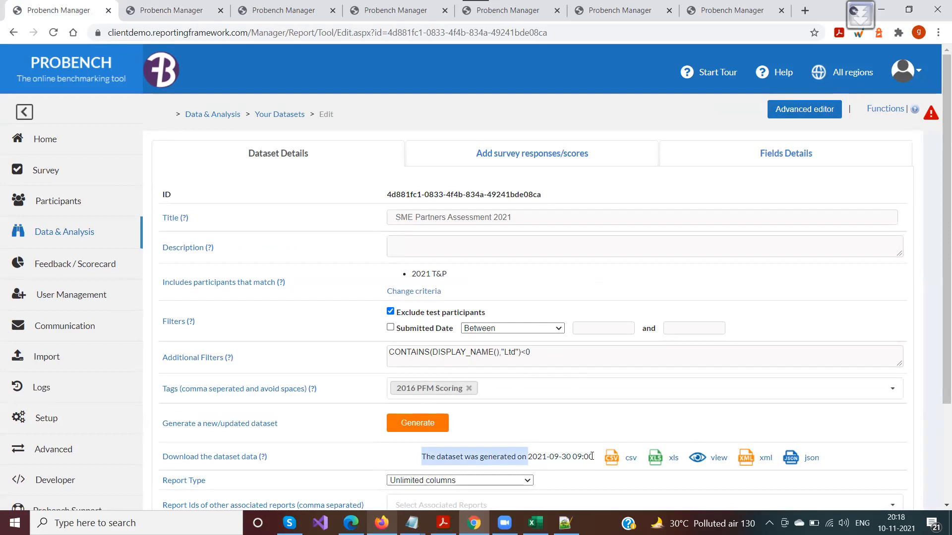
pyautogui.click(432, 428)
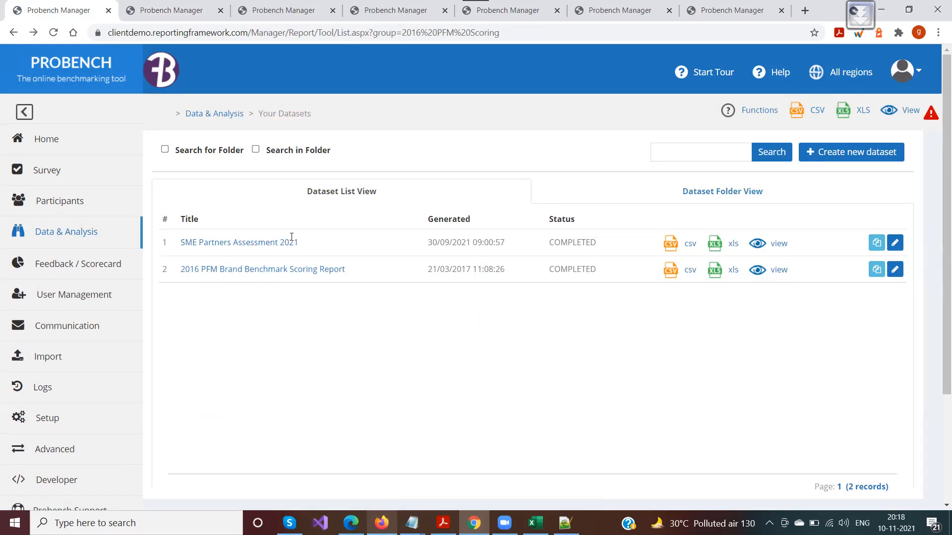
# - Duplicate the SME Partners Assessment 2021 dataset, retitle the copy SME Partners Assessment 2022 and save it
pyautogui.click(875, 246)
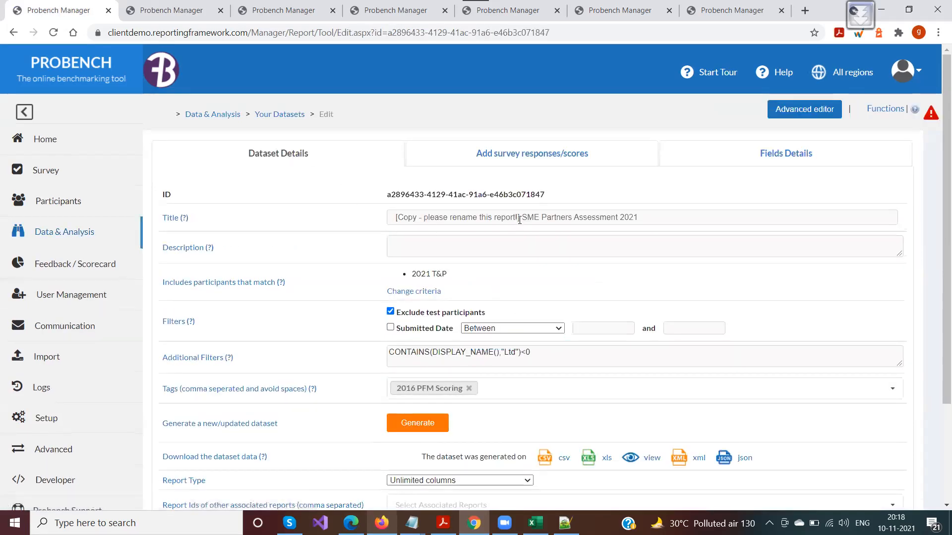
pyautogui.click(664, 221)
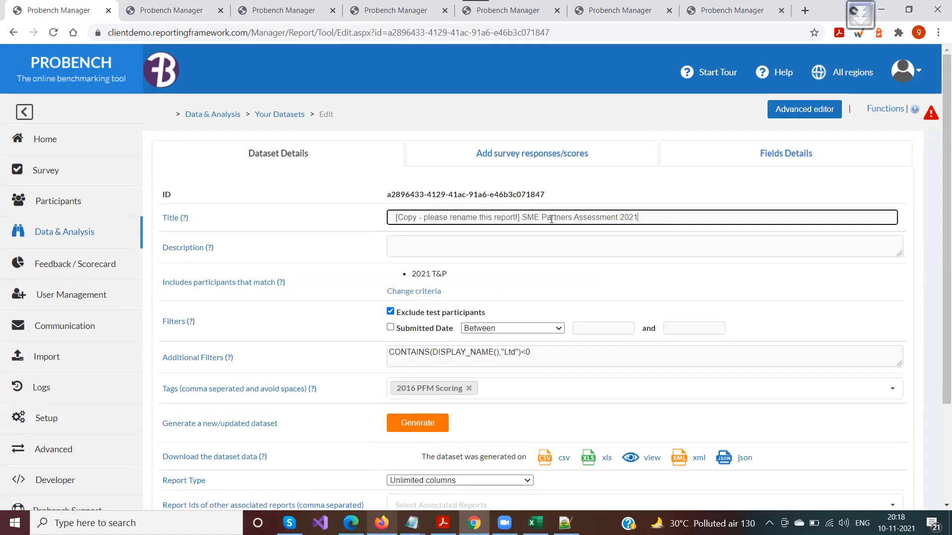
pyautogui.moveTo(522, 217); pyautogui.dragTo(297, 220)
pyautogui.press('BackSpace')
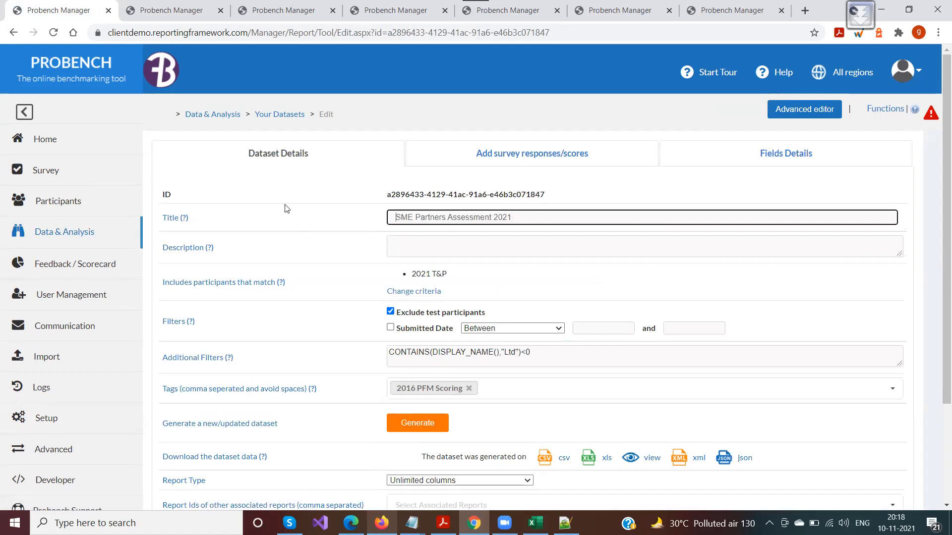
pyautogui.press('BackSpace')
pyautogui.write('2')
pyautogui.scroll(-3, 236, 293)
pyautogui.click(389, 440)
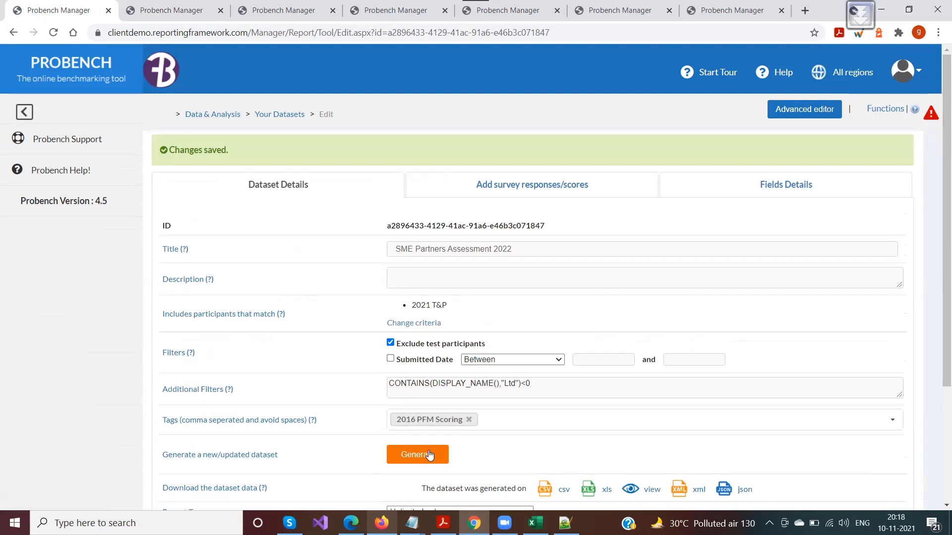
# - Review the participant-matching criteria of the SME Partners Assessment 2022 dataset, leaving 2021 T&P selected
pyautogui.click(421, 325)
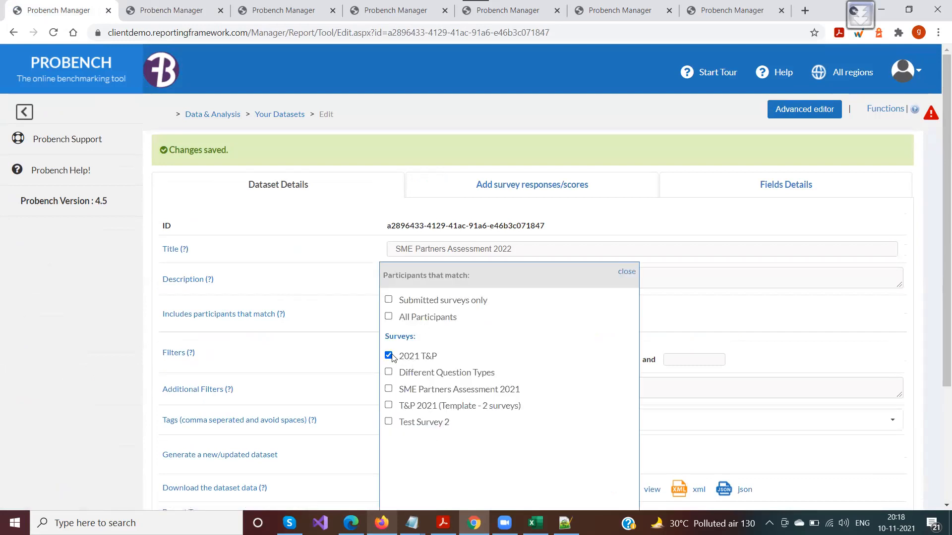
pyautogui.click(623, 273)
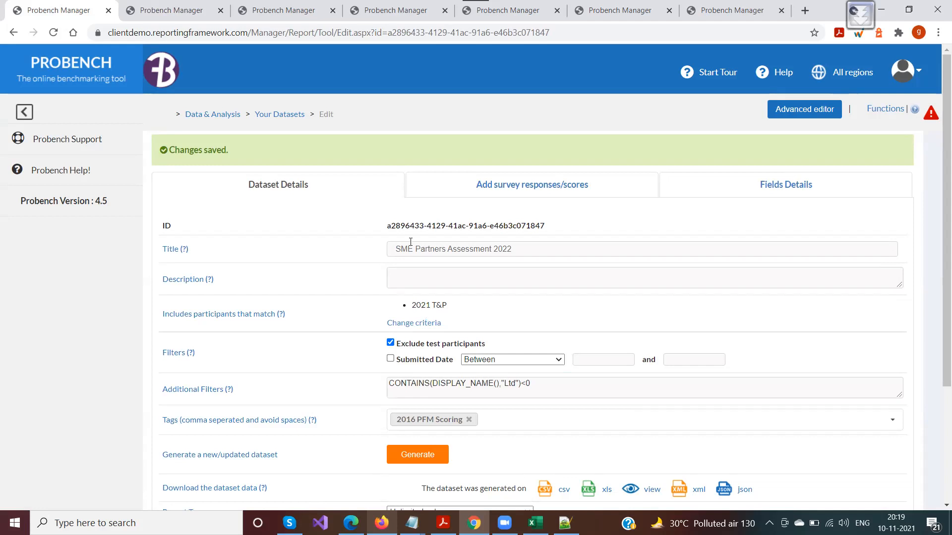
# - Bring up the browser page with the original dataset, open Export responses there and examine the submission date filter
pyautogui.hotkey('ctrl', 'Tab')
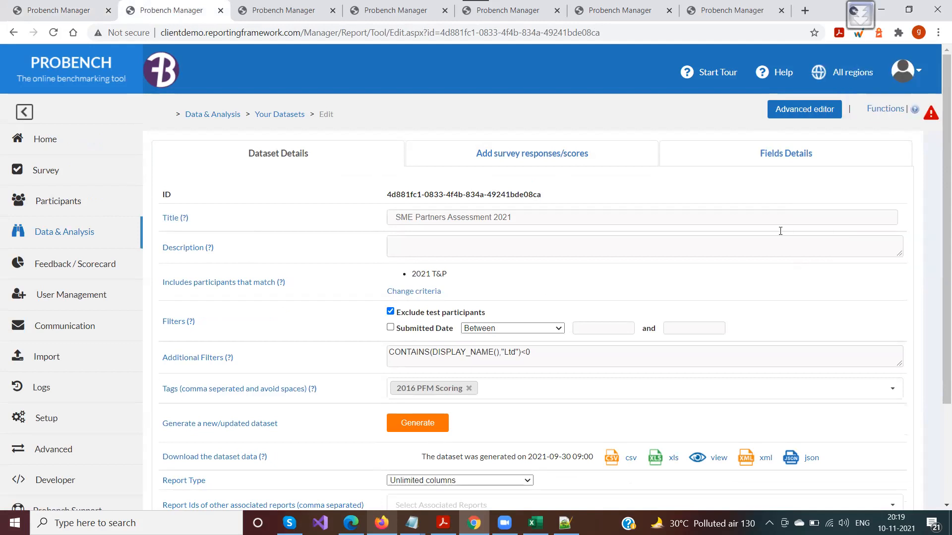
pyautogui.click(72, 240)
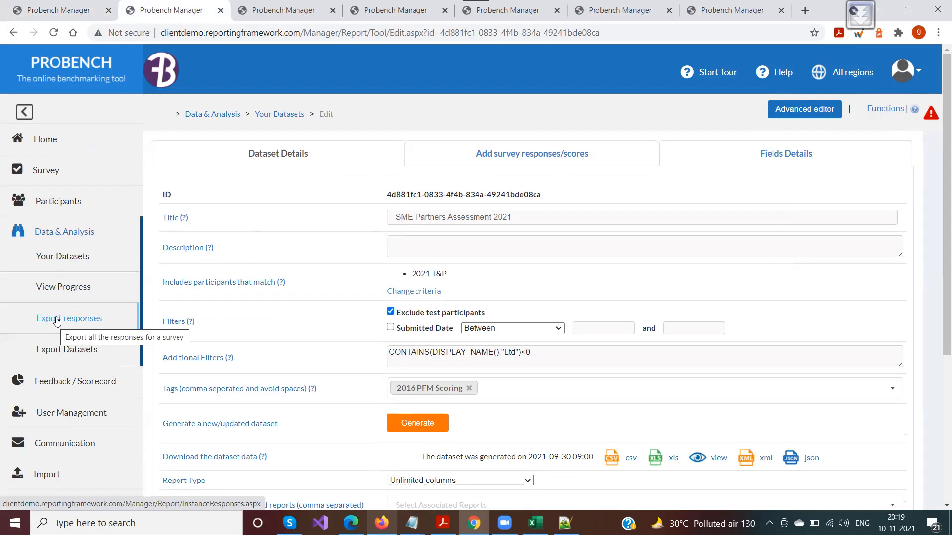
pyautogui.click(74, 320)
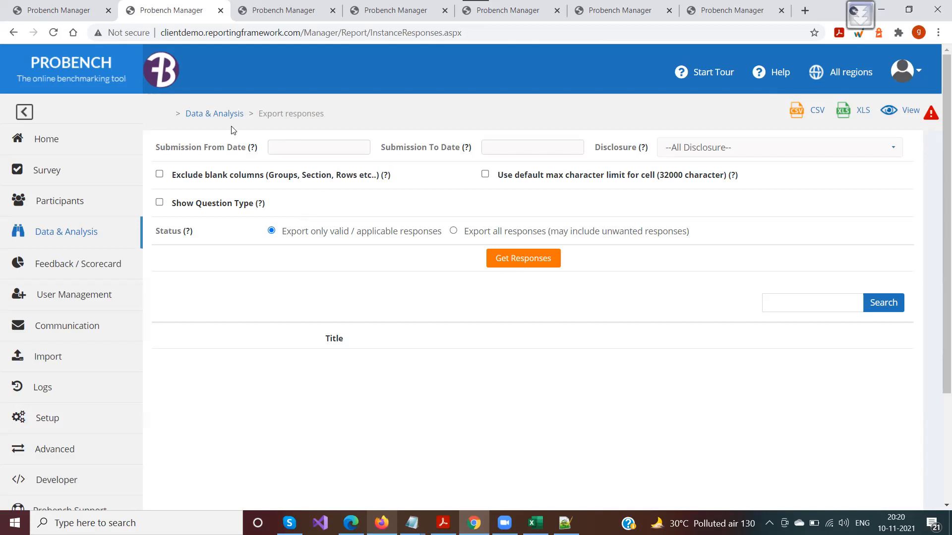
pyautogui.moveTo(253, 153)
pyautogui.moveTo(157, 148); pyautogui.dragTo(258, 149)
pyautogui.click(261, 168)
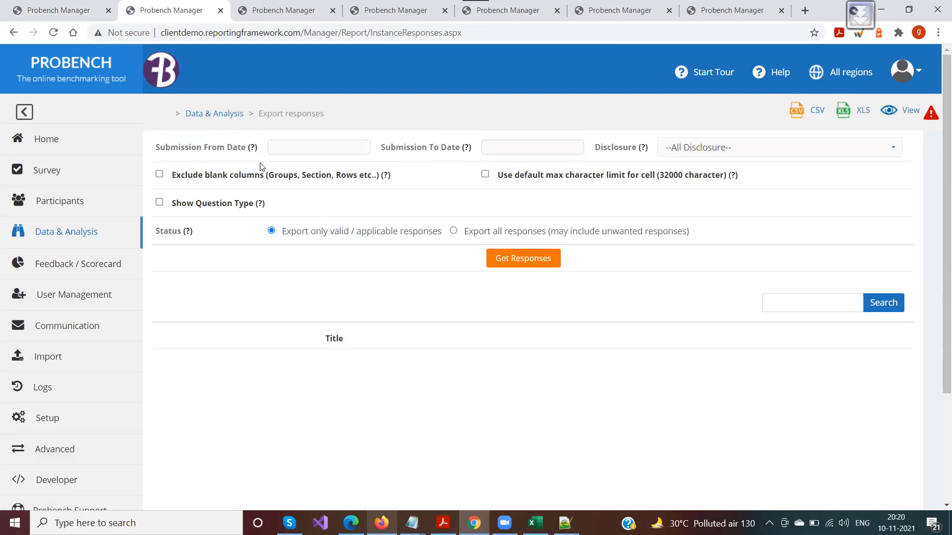
pyautogui.click(282, 147)
pyautogui.click(522, 148)
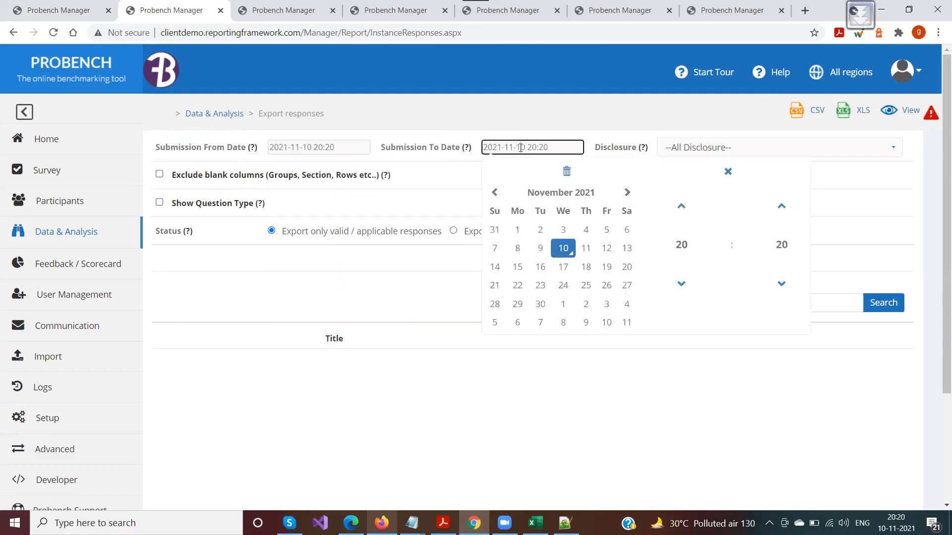
pyautogui.click(544, 118)
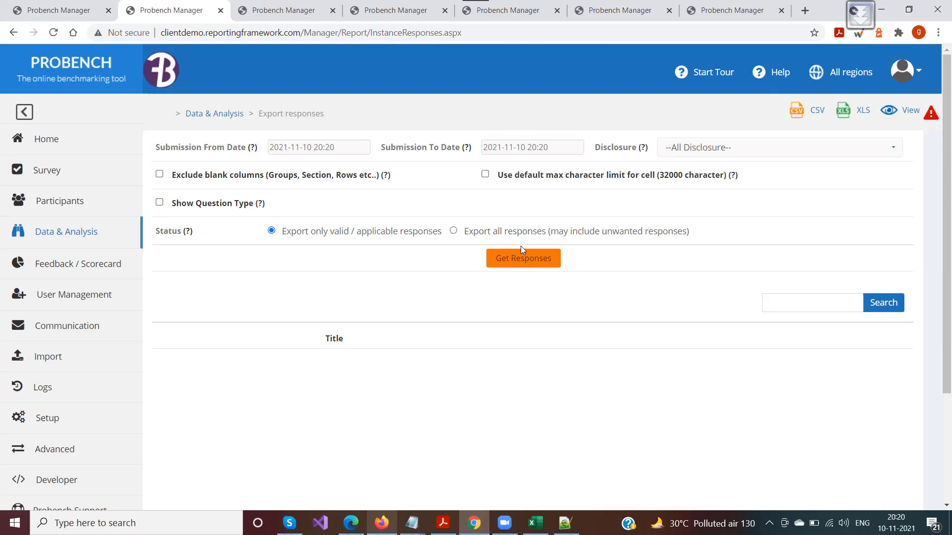
pyautogui.click(310, 143)
pyautogui.click(282, 193)
pyautogui.click(393, 229)
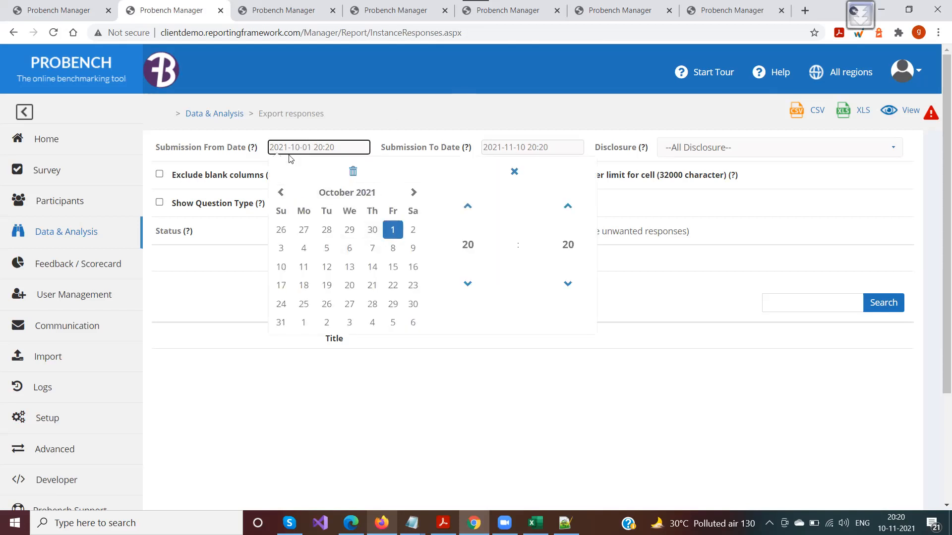
pyautogui.click(245, 227)
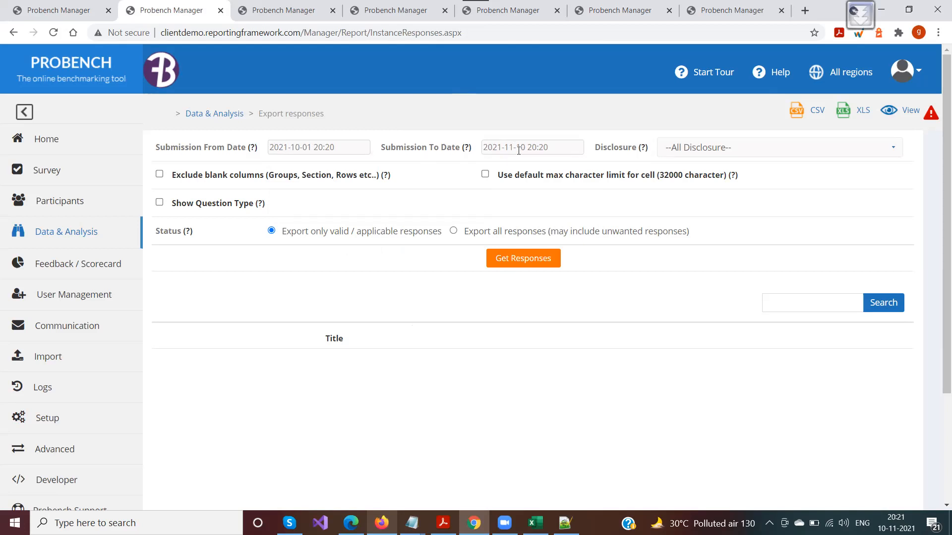
# - Review the submission date range and the available Disclosure options, keeping All Disclosure
pyautogui.moveTo(155, 147); pyautogui.dragTo(569, 149)
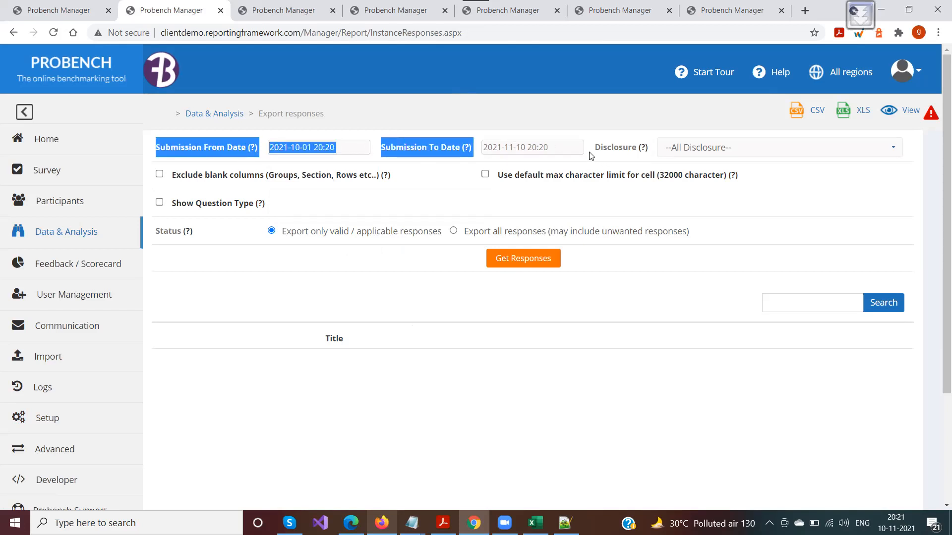
pyautogui.click(592, 157)
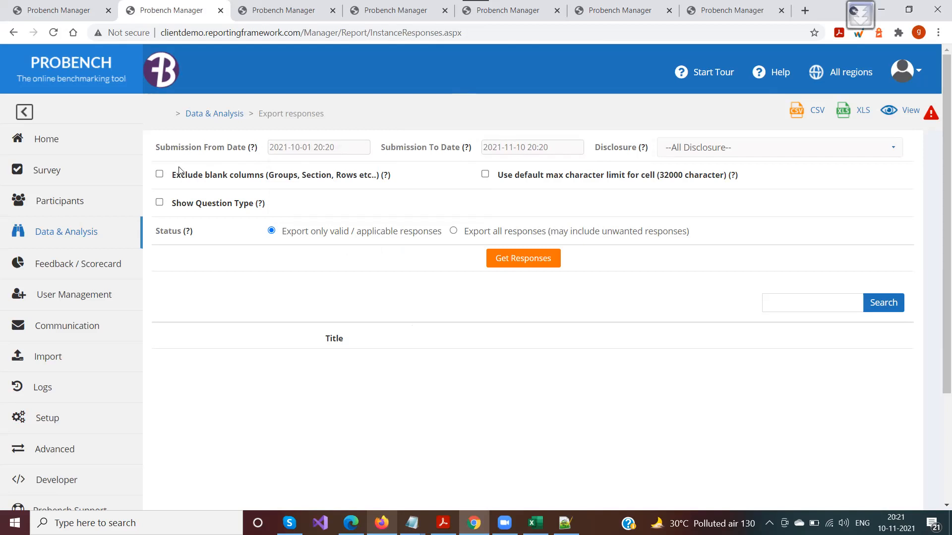
pyautogui.moveTo(155, 149); pyautogui.dragTo(682, 169)
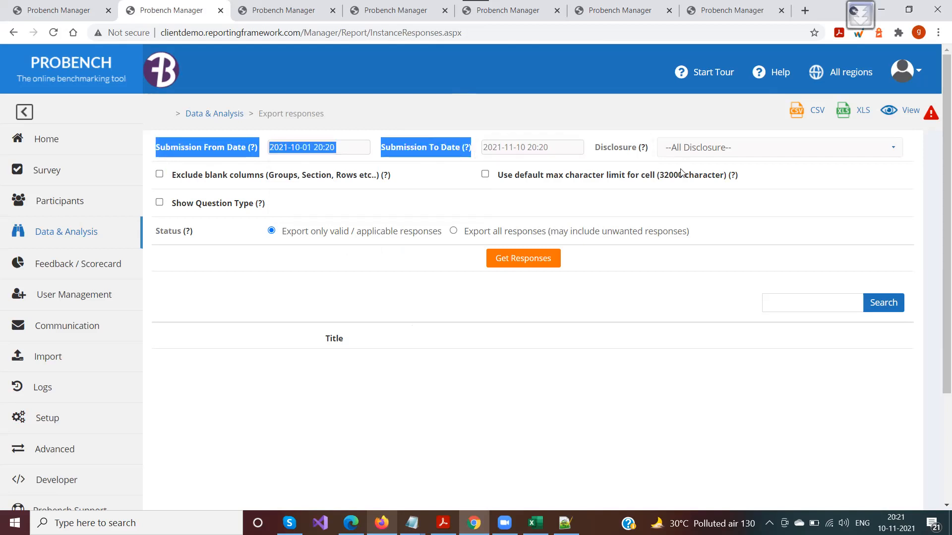
pyautogui.click(682, 169)
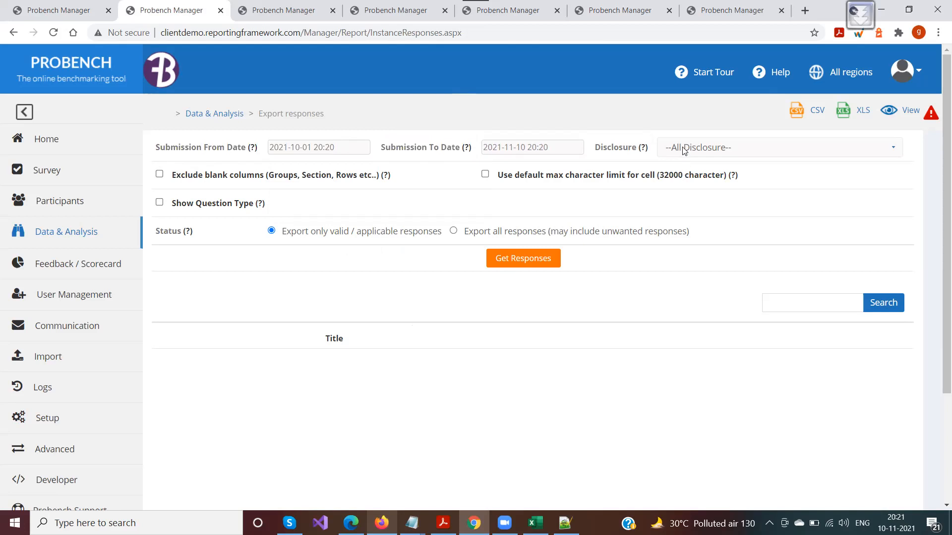
pyautogui.click(684, 150)
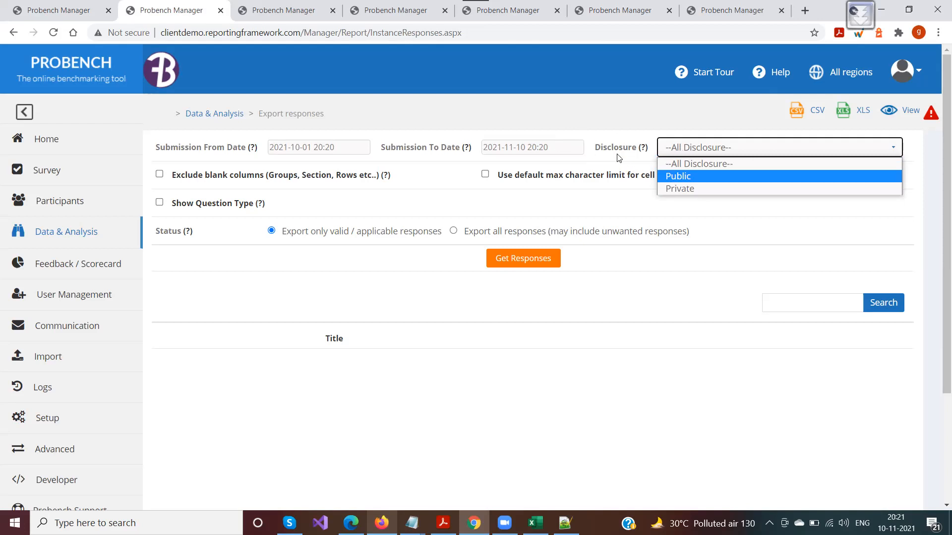
pyautogui.click(308, 198)
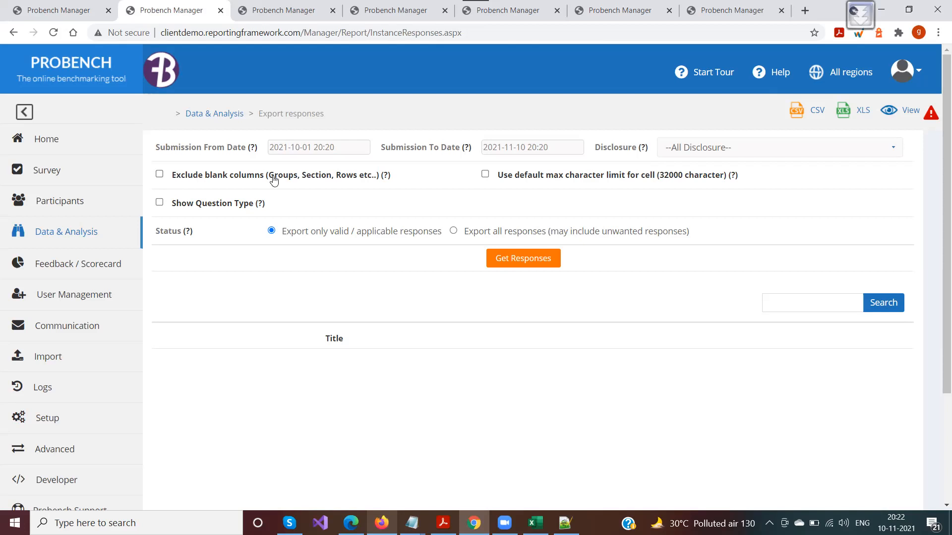
# - Enable excluding blank columns, the default 32000-character cell limit and Show Question Type for the response export
pyautogui.click(160, 176)
pyautogui.moveTo(386, 179)
pyautogui.click(485, 175)
pyautogui.moveTo(734, 178)
pyautogui.click(159, 203)
# - Clear both the Submission From Date and the Submission To Date
pyautogui.click(326, 148)
pyautogui.hotkey('ctrl', 'a')
pyautogui.press('BackSpace')
pyautogui.click(545, 148)
pyautogui.hotkey('ctrl', 'a')
pyautogui.press('BackSpace')
pyautogui.click(449, 137)
# - Get the survey responses, download the 2021 T&P survey as CSV and open the file in Excel
pyautogui.click(529, 259)
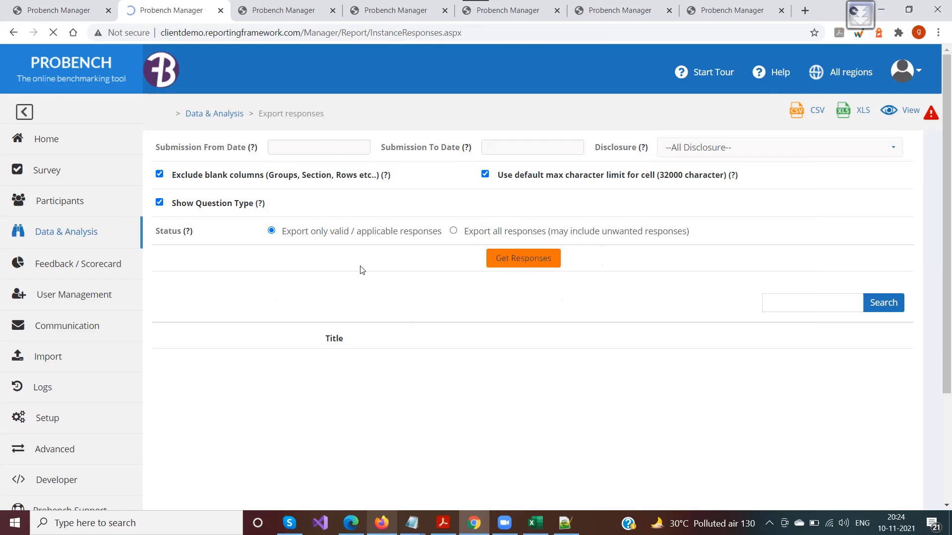
pyautogui.click(841, 368)
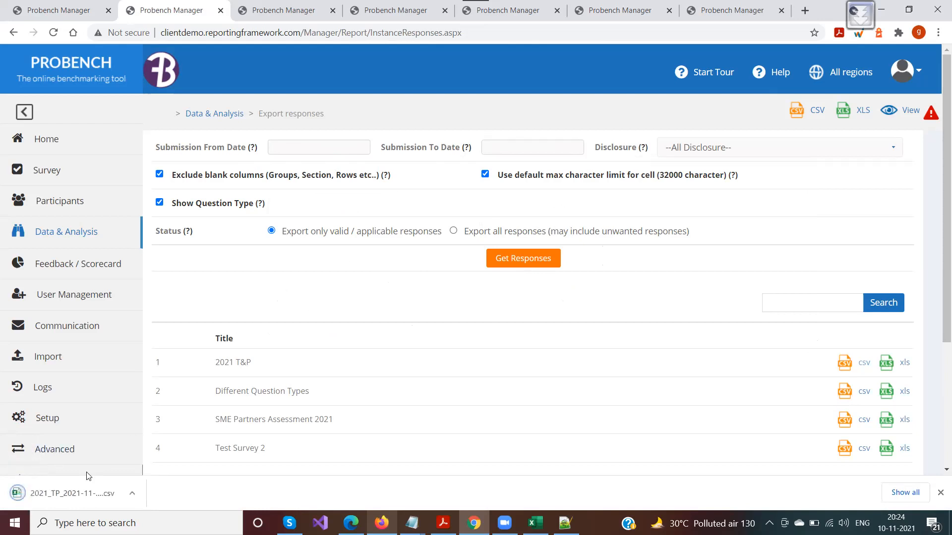
pyautogui.moveTo(251, 362); pyautogui.dragTo(214, 362)
pyautogui.click(83, 487)
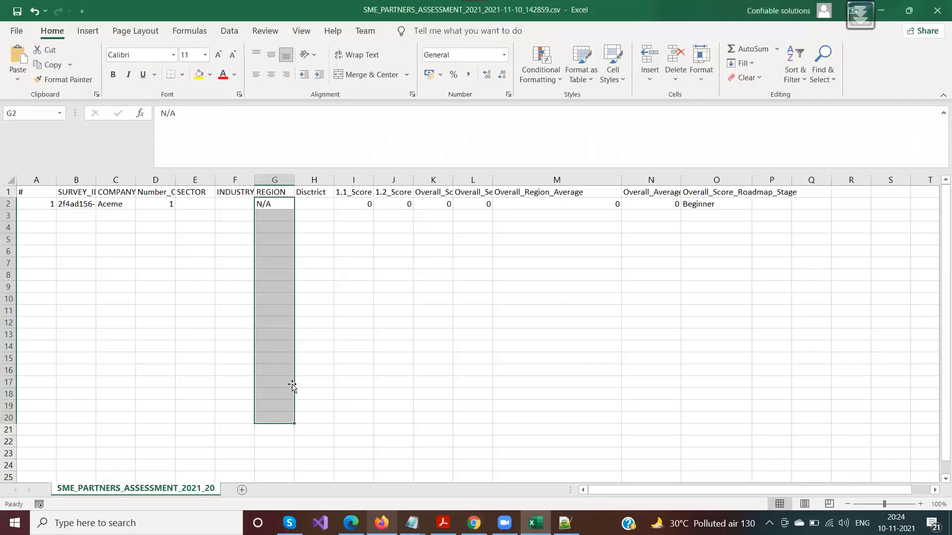
pyautogui.click(278, 303)
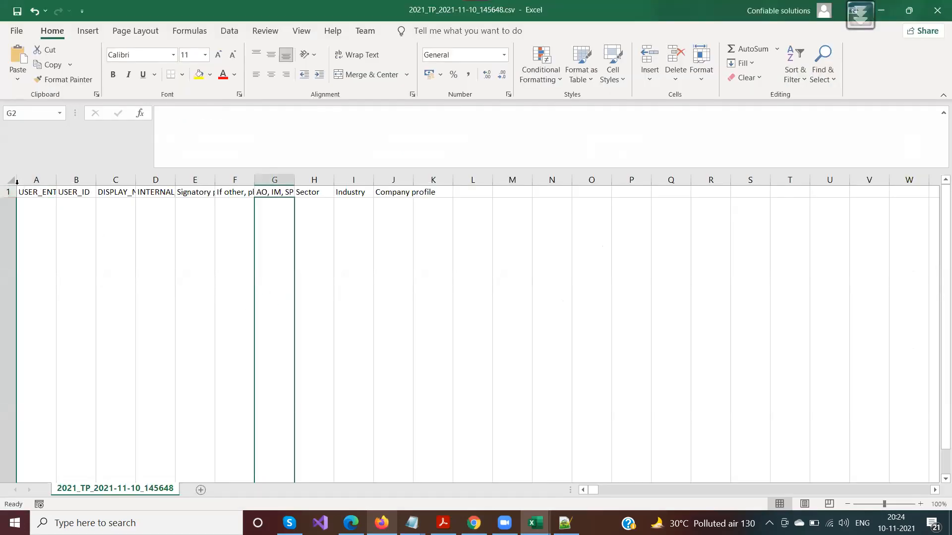
# - Set the row height of the whole 2021 T&P sheet to 15
pyautogui.click(14, 180)
pyautogui.rightClick(70, 269)
pyautogui.click(123, 445)
pyautogui.write('15')
pyautogui.press('Return')
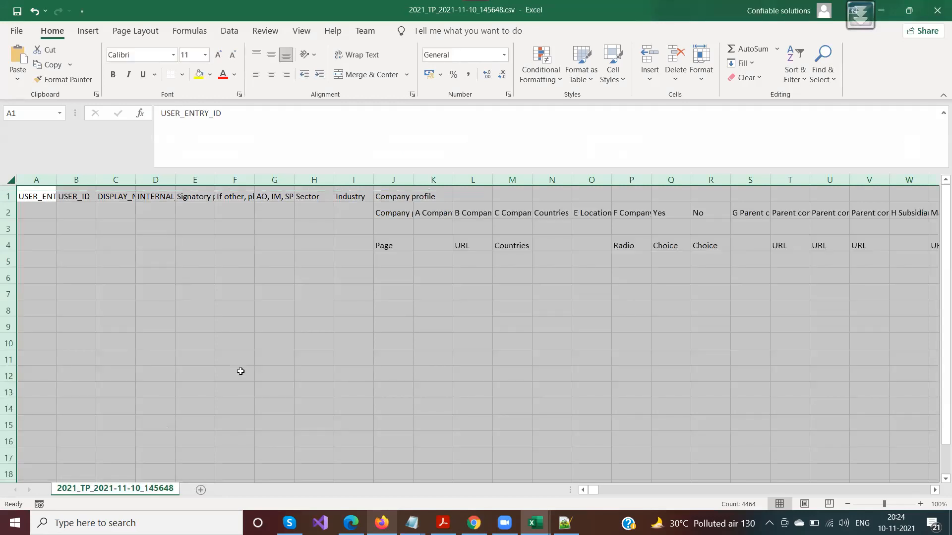
pyautogui.click(369, 305)
pyautogui.moveTo(588, 490); pyautogui.dragTo(606, 492)
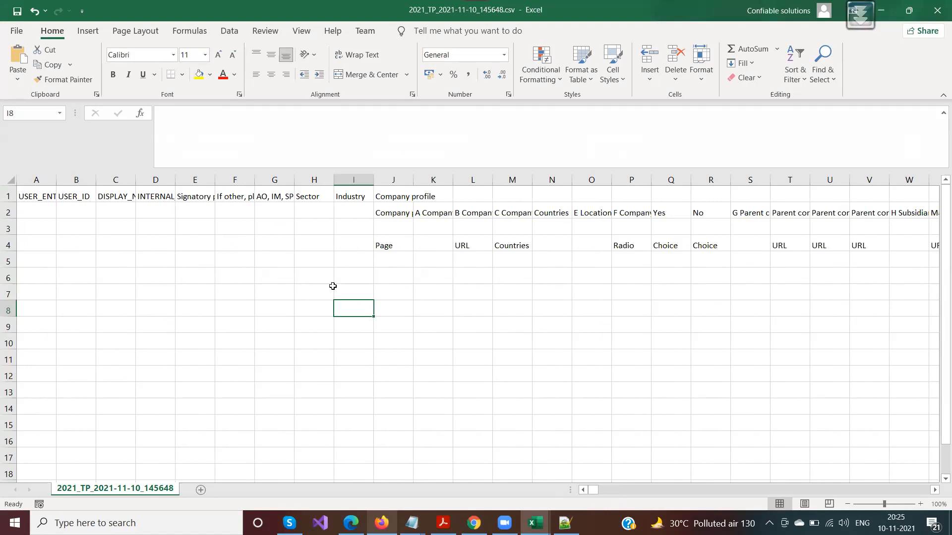
# - Examine the question types in row 4 of the exported sheet, from the Page column through the Choice columns
pyautogui.hotkey('alt', 'Tab')
pyautogui.hotkey('alt', 'Tab')
pyautogui.click(7, 244)
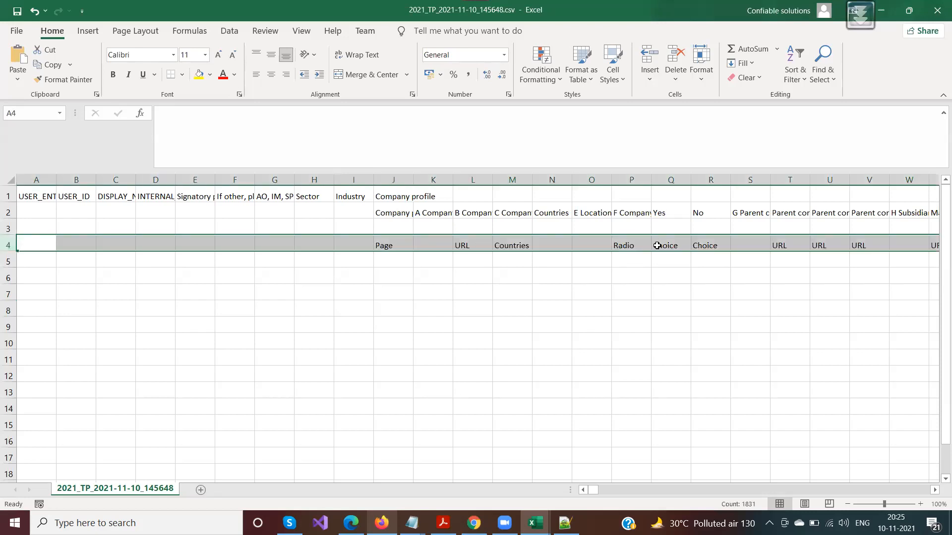
pyautogui.click(459, 244)
pyautogui.click(404, 246)
pyautogui.click(463, 245)
pyautogui.click(514, 247)
pyautogui.click(640, 247)
pyautogui.click(669, 245)
pyautogui.click(709, 245)
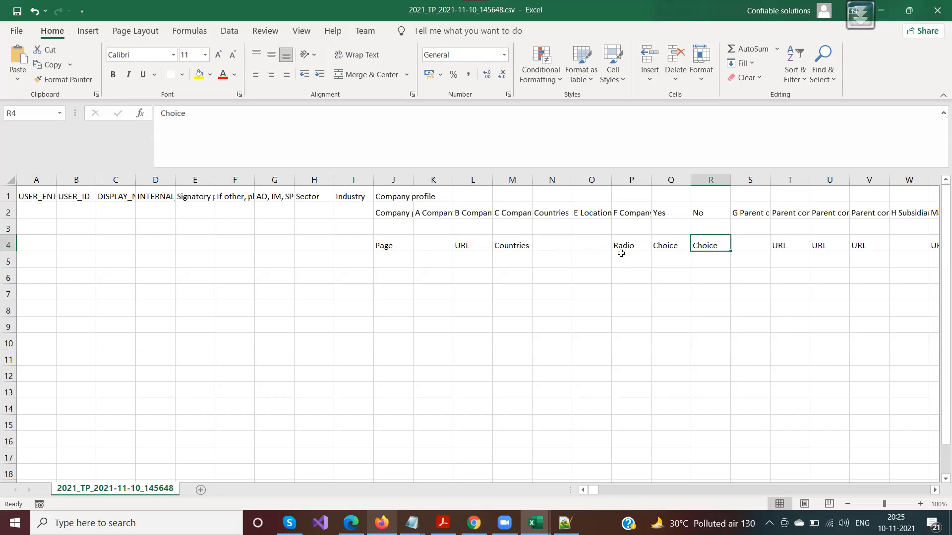
# - Return to the Export responses page in the browser and disable Show Question Type
pyautogui.hotkey('alt', 'Tab')
pyautogui.hotkey('alt', 'Tab')
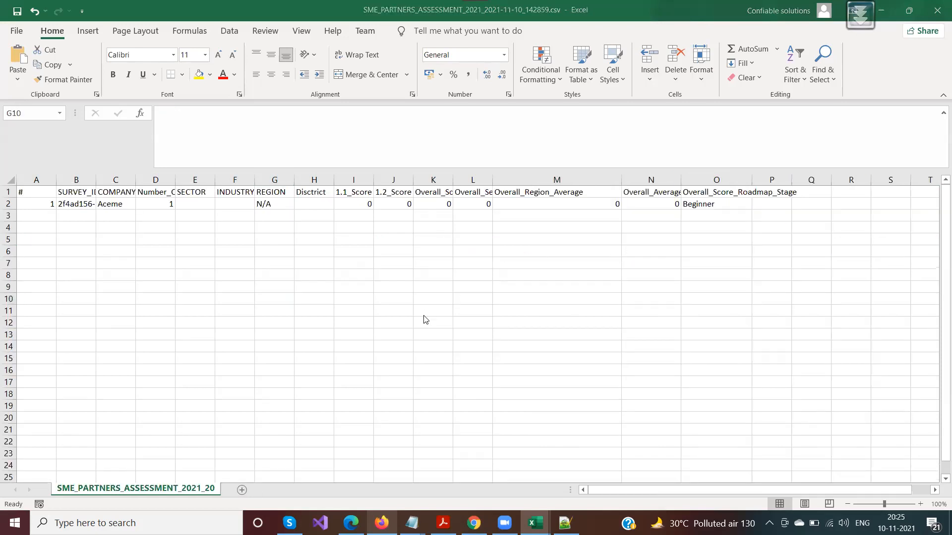
pyautogui.hotkey('alt', 'Tab')
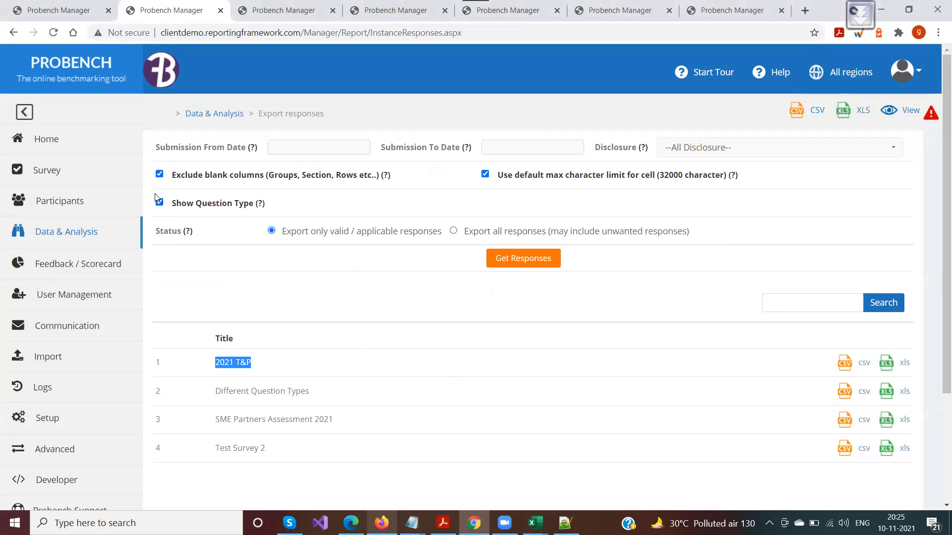
pyautogui.click(159, 202)
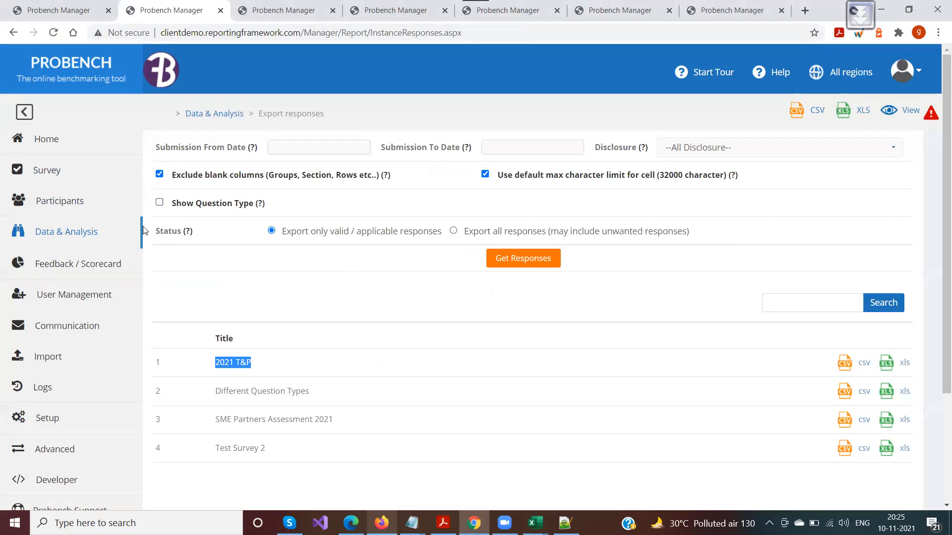
# - Switch to the 2021 T&P export in Excel and highlight the question types in row 4, from column J to V
pyautogui.hotkey('alt', 'Tab')
pyautogui.hotkey('alt', 'Tab')
pyautogui.press('Tab')
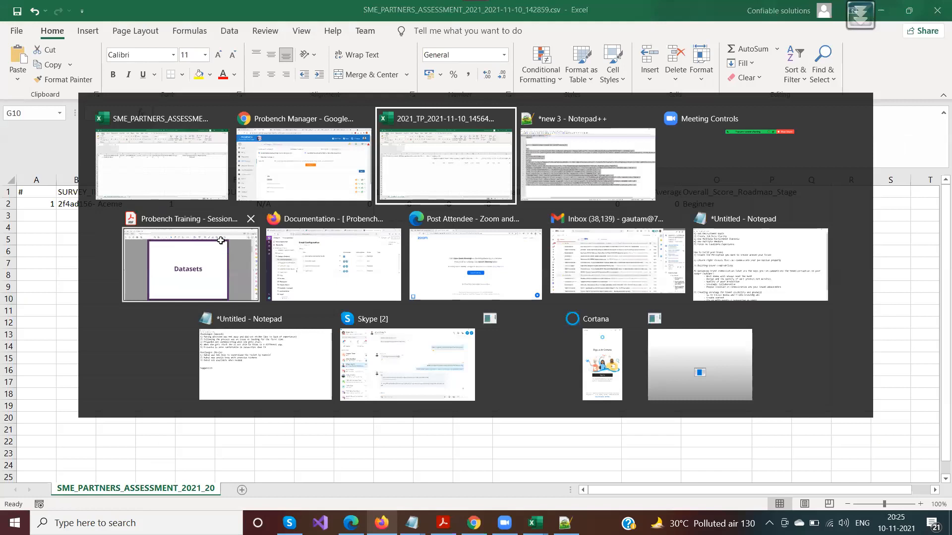
pyautogui.moveTo(387, 244); pyautogui.dragTo(884, 244)
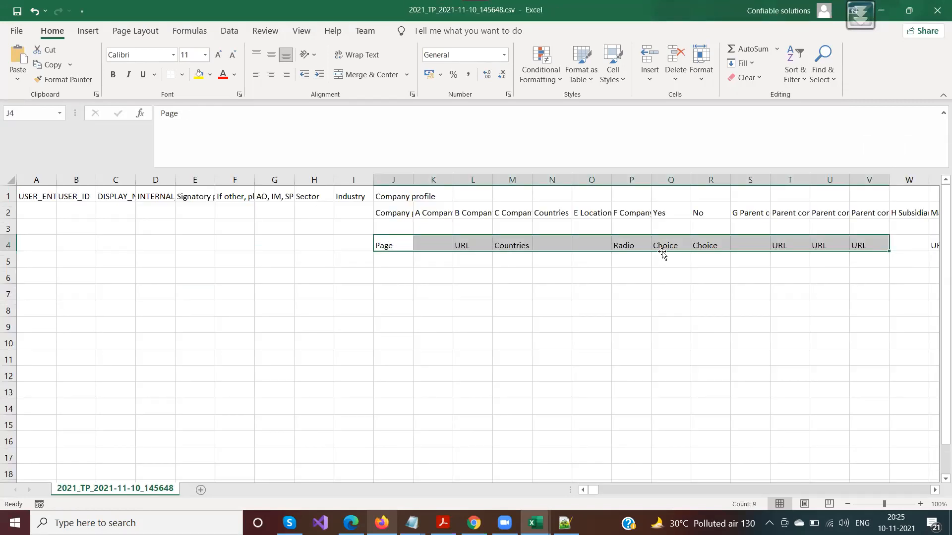
# - Return to the Export responses page in the browser and set the status to Export all responses (may include unwanted responses)
pyautogui.hotkey('alt', 'Tab')
pyautogui.hotkey('alt', 'Tab')
pyautogui.press('Tab')
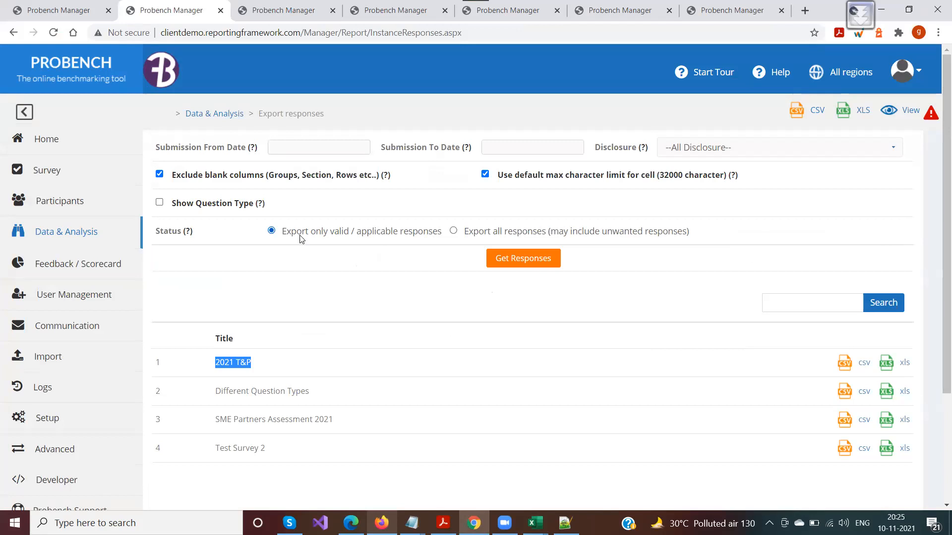
pyautogui.tripleClick(153, 232)
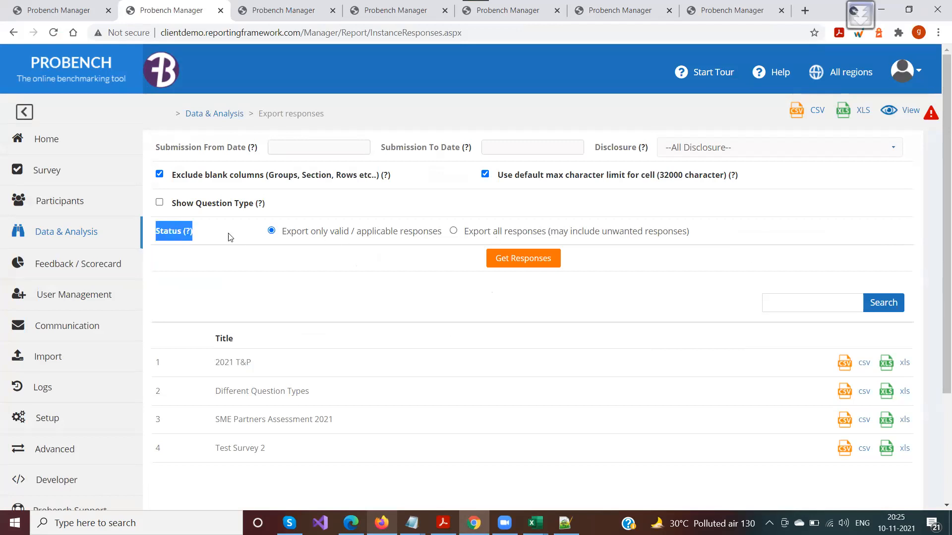
pyautogui.click(304, 242)
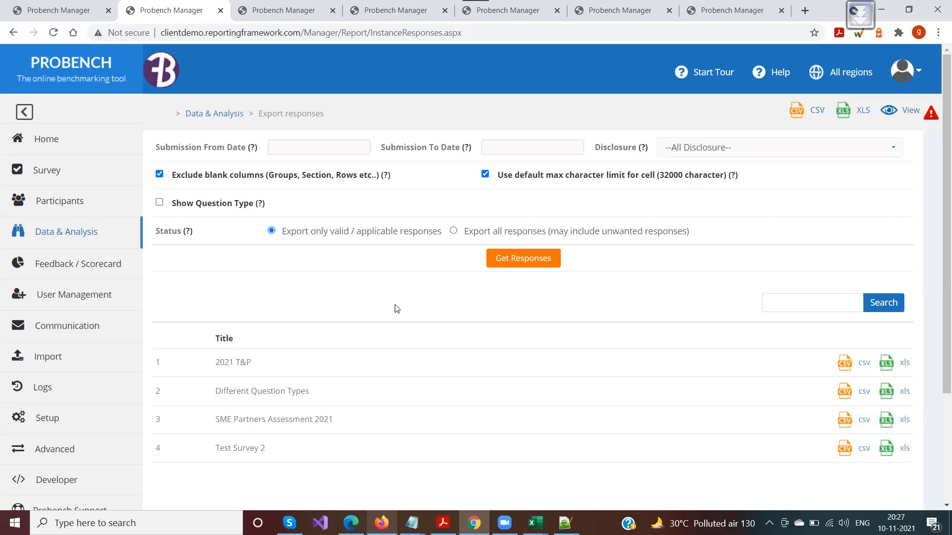
pyautogui.click(453, 231)
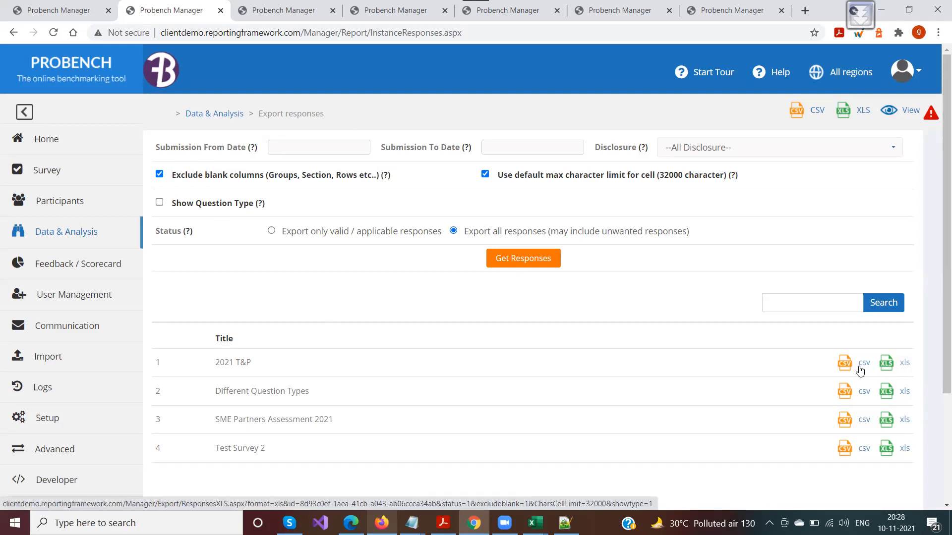
# - Look at the 2021 T&P export in Excel again and return to the Export responses page in the browser
pyautogui.click(535, 523)
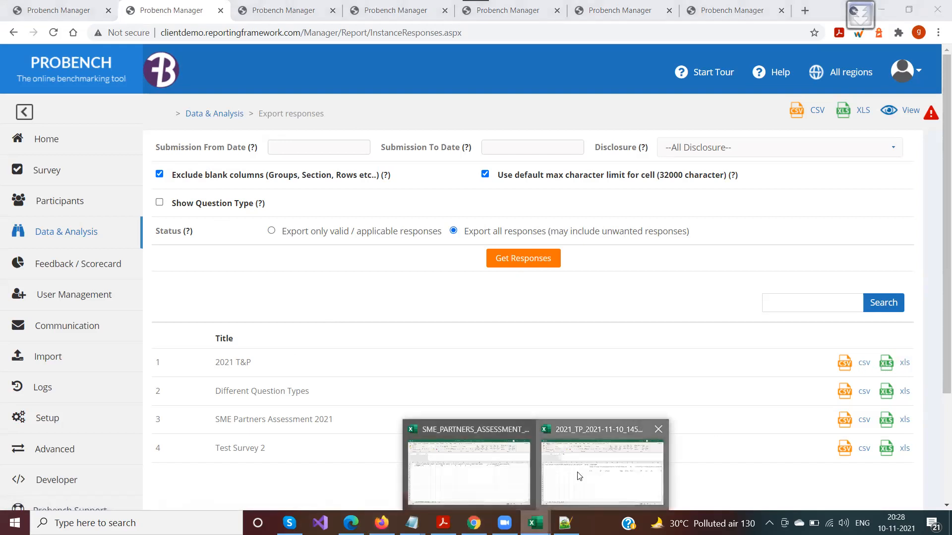
pyautogui.click(605, 458)
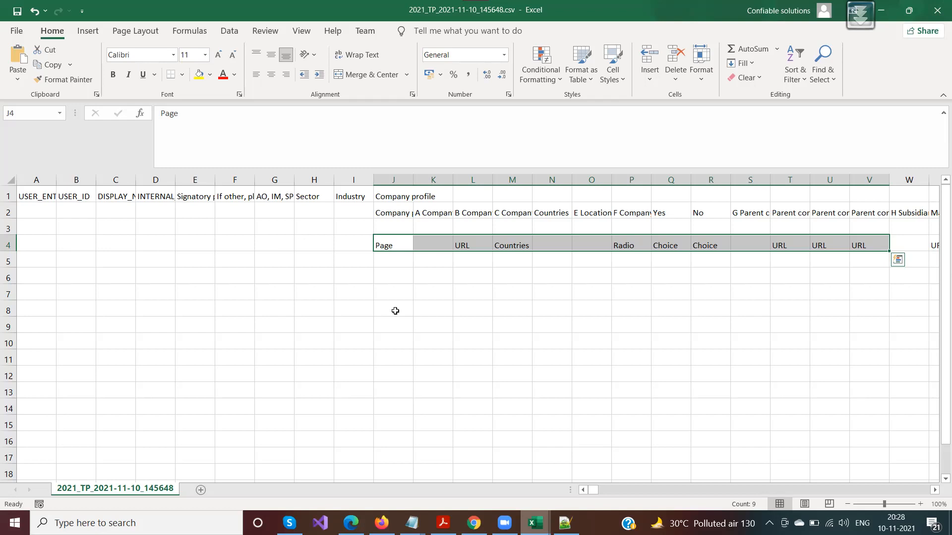
pyautogui.hotkey('alt', 'Tab')
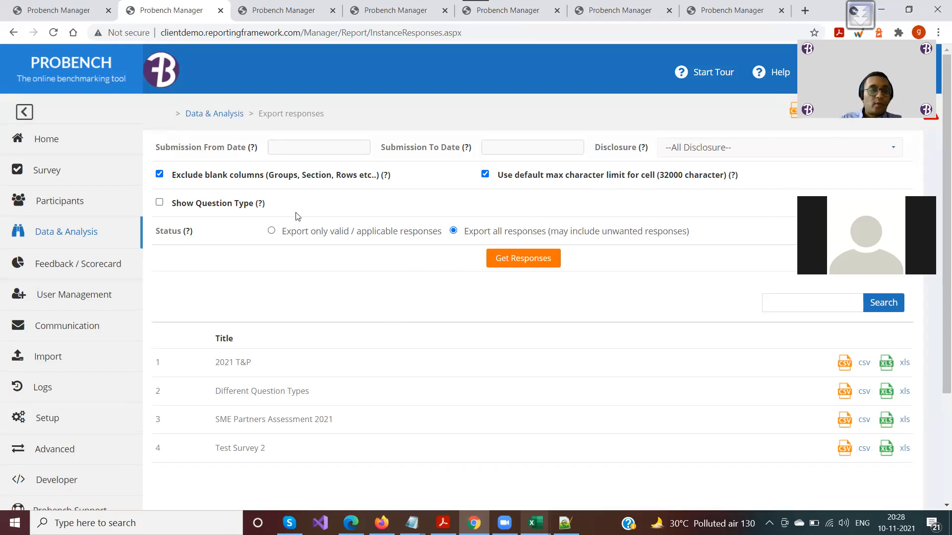
# - Open the View Progress page under Data & Analysis and show the participants of SME Partners Assessment 2021
pyautogui.click(60, 232)
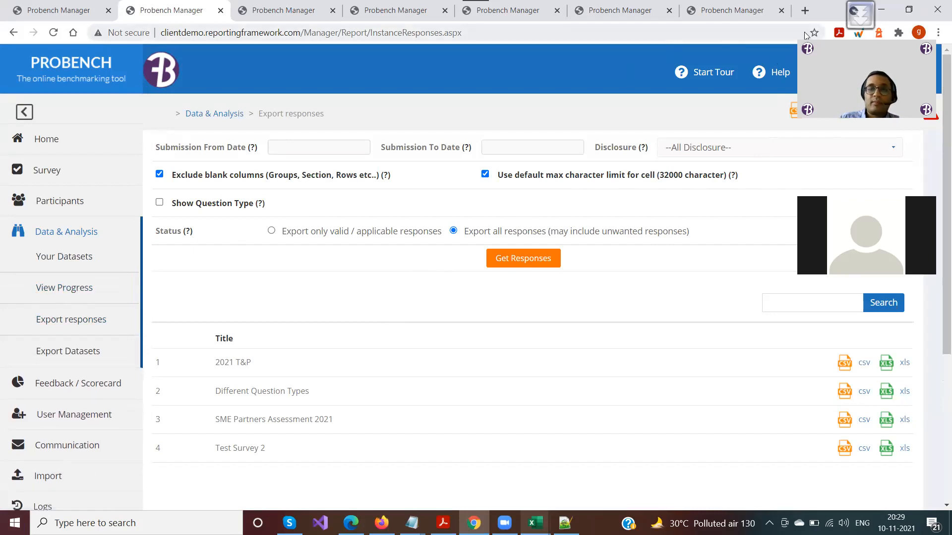
pyautogui.click(51, 292)
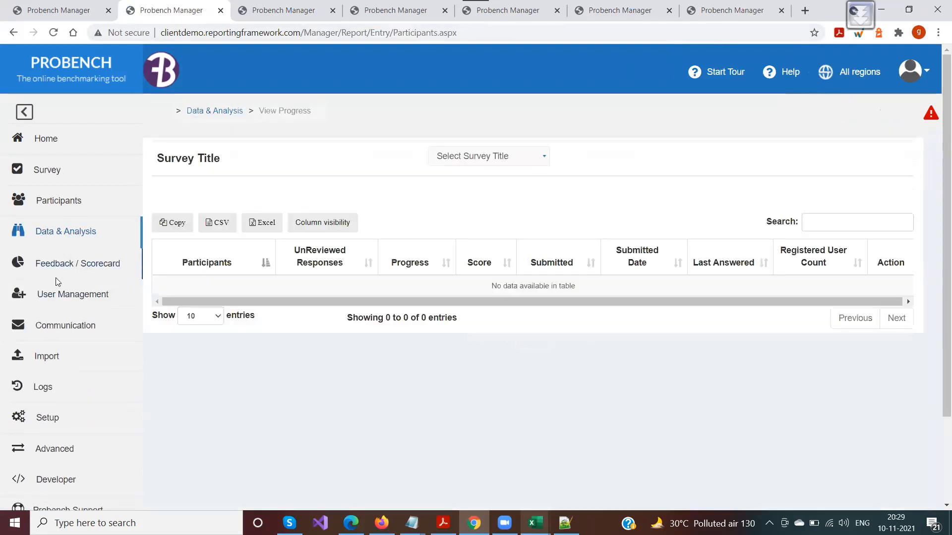
pyautogui.click(484, 157)
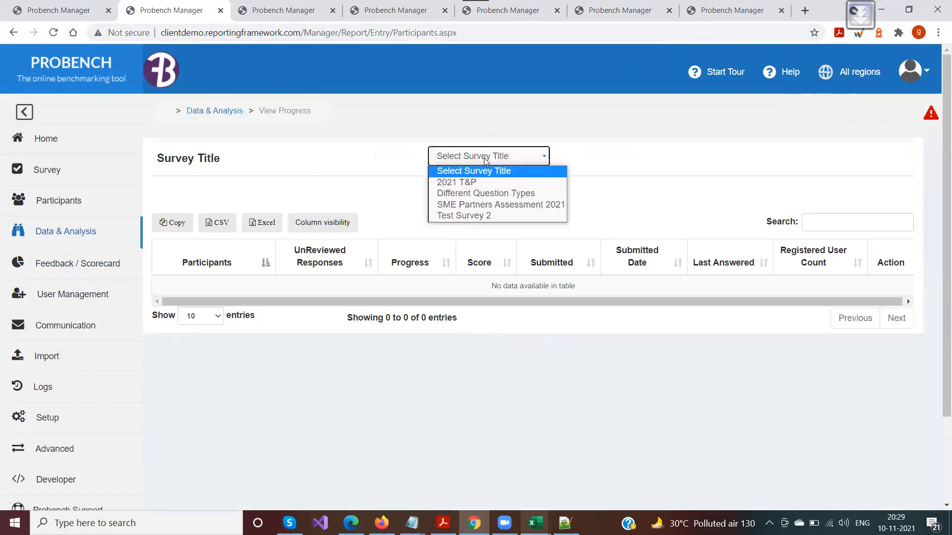
pyautogui.click(470, 205)
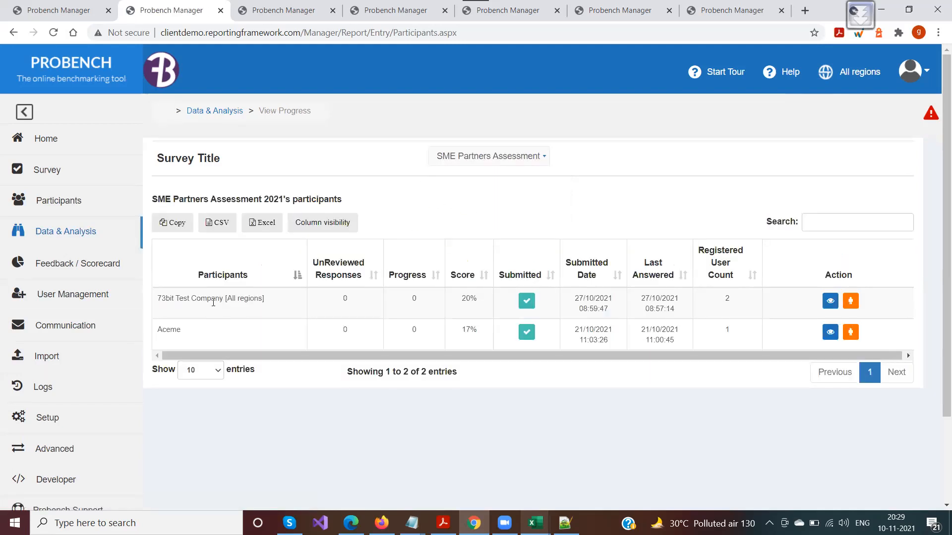
# - Examine the 73bit Test Company participant, its unreviewed responses and the list of available survey titles
pyautogui.moveTo(162, 299); pyautogui.dragTo(277, 303)
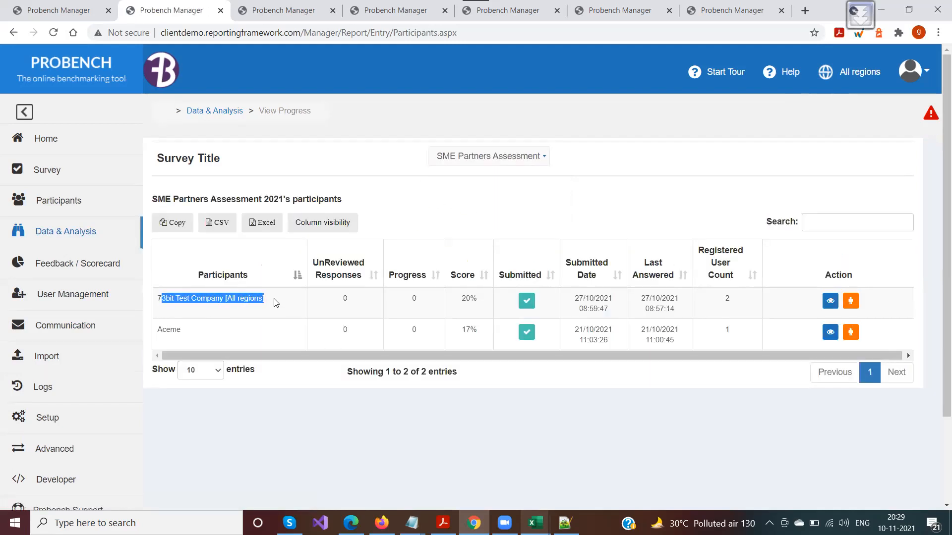
pyautogui.click(463, 158)
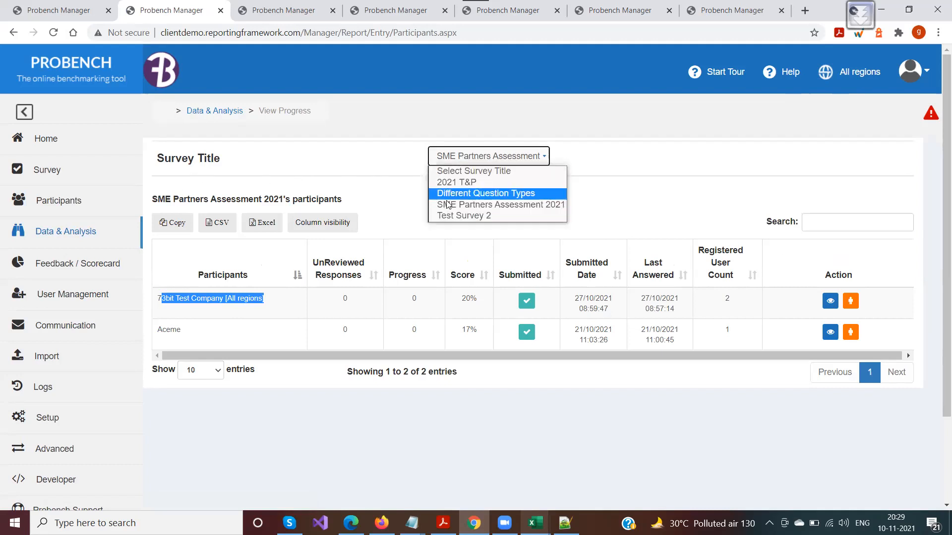
pyautogui.click(456, 157)
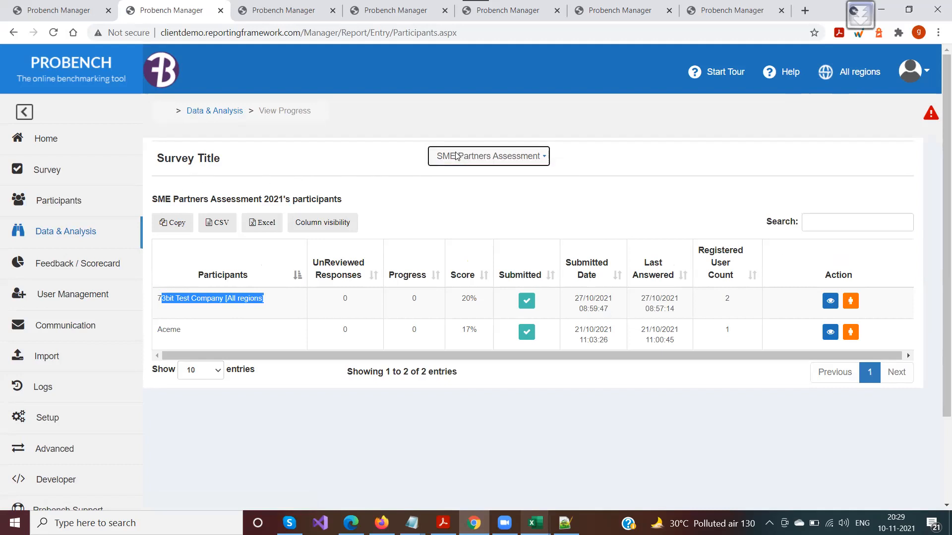
pyautogui.click(299, 325)
pyautogui.doubleClick(345, 299)
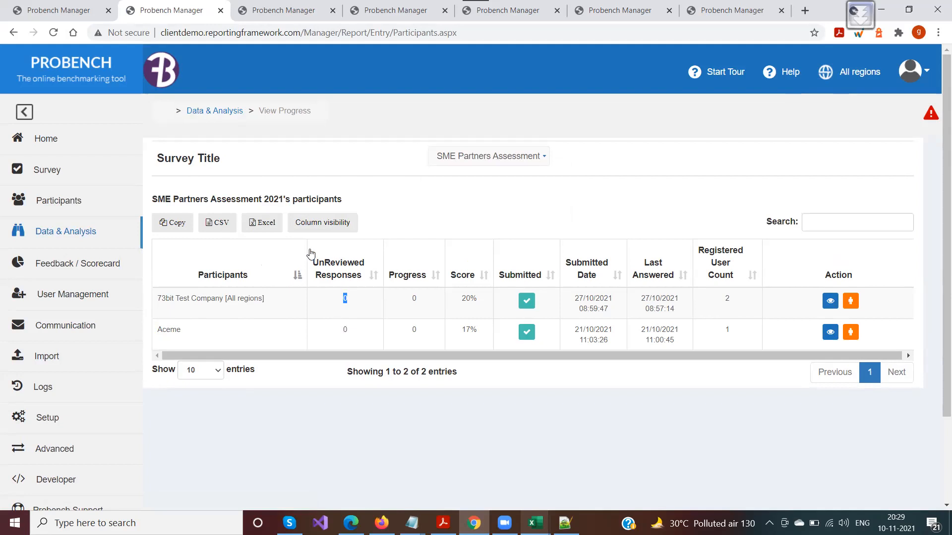
pyautogui.click(468, 158)
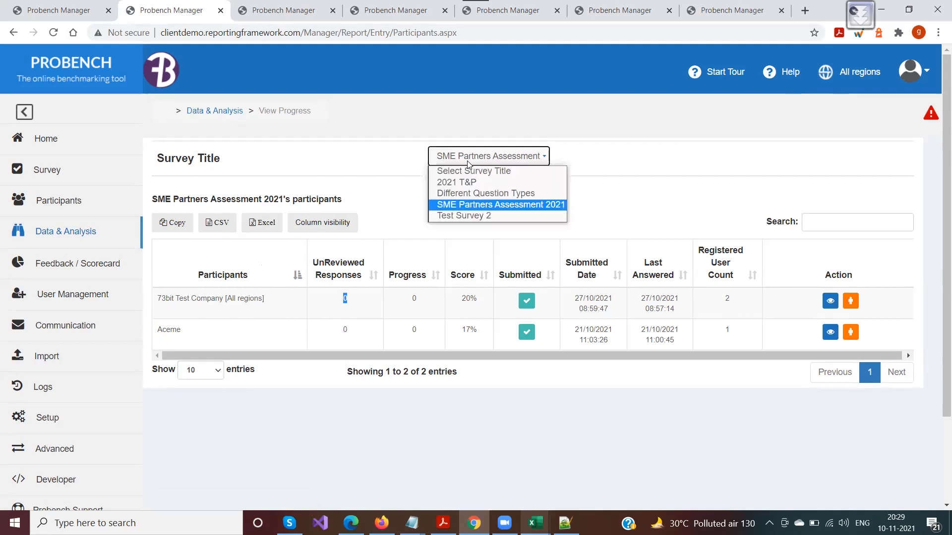
pyautogui.click(414, 166)
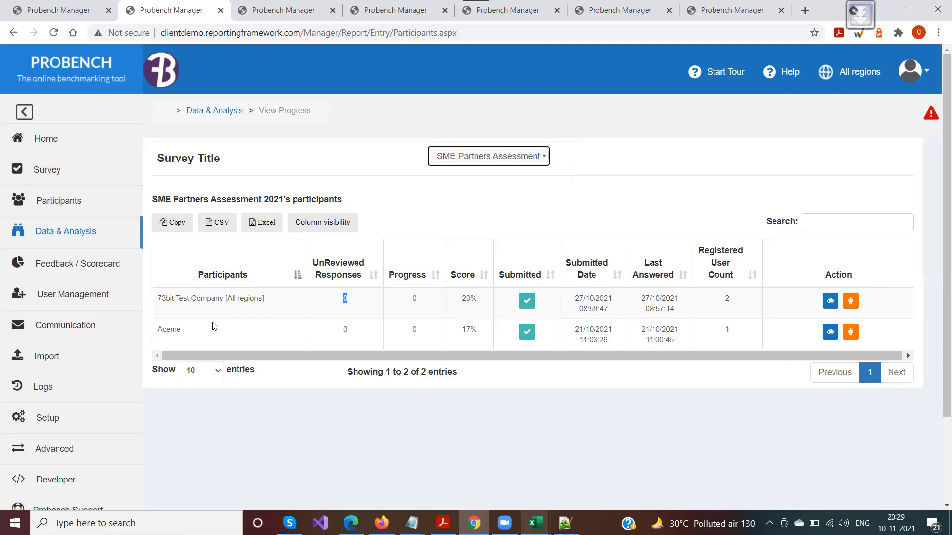
# - Examine the progress and score of the 73bit Test Company row and compare it with the Aceme row
pyautogui.doubleClick(414, 299)
pyautogui.moveTo(272, 299); pyautogui.dragTo(139, 300)
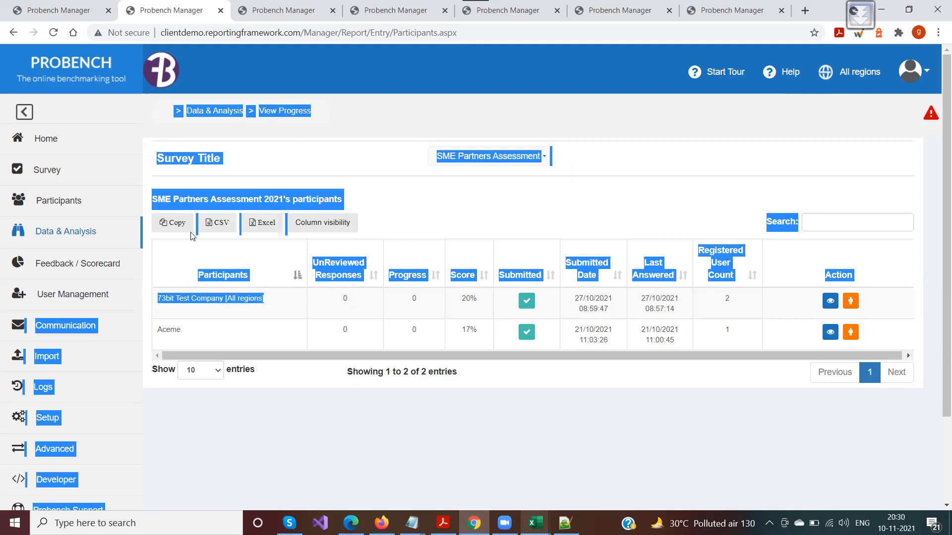
pyautogui.click(329, 191)
pyautogui.moveTo(343, 201); pyautogui.dragTo(153, 201)
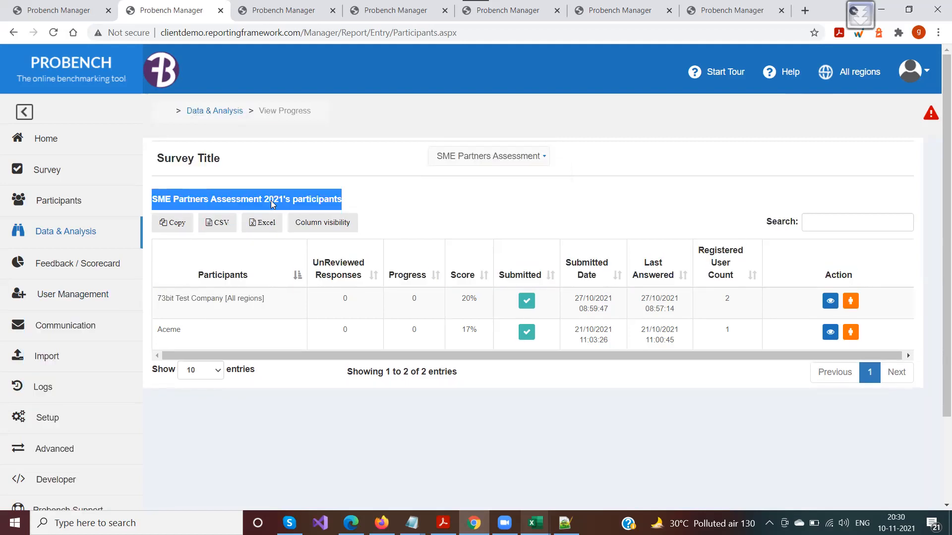
pyautogui.click(340, 206)
pyautogui.moveTo(460, 298); pyautogui.dragTo(477, 299)
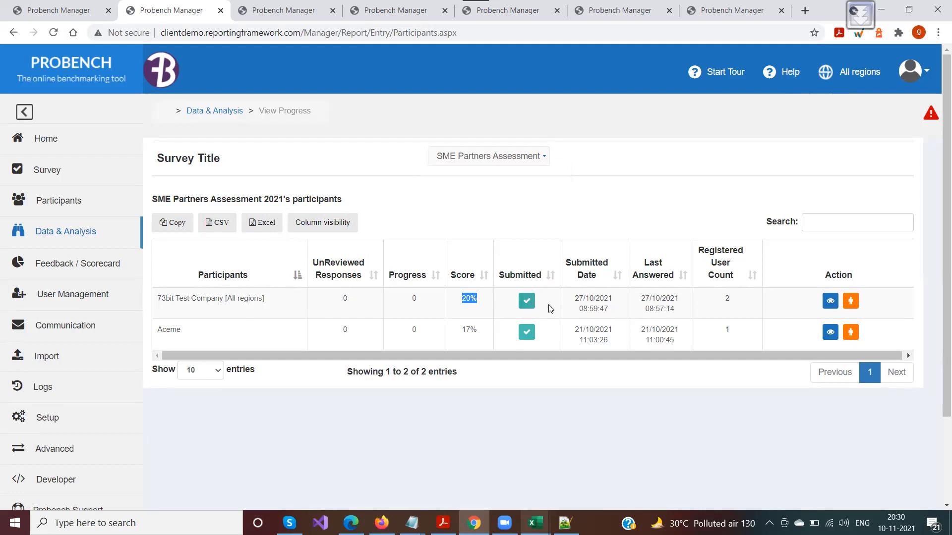
pyautogui.click(343, 320)
pyautogui.moveTo(344, 303); pyautogui.dragTo(367, 345)
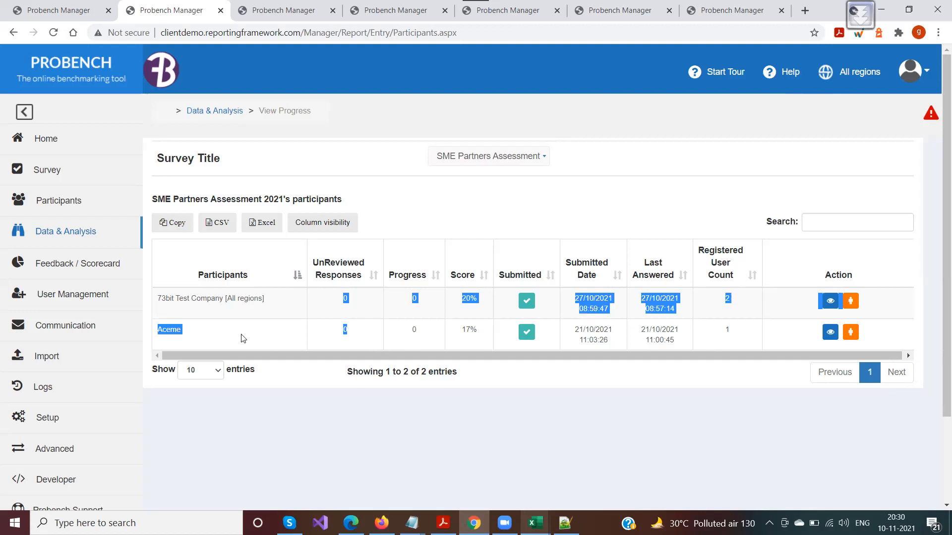
pyautogui.click(220, 331)
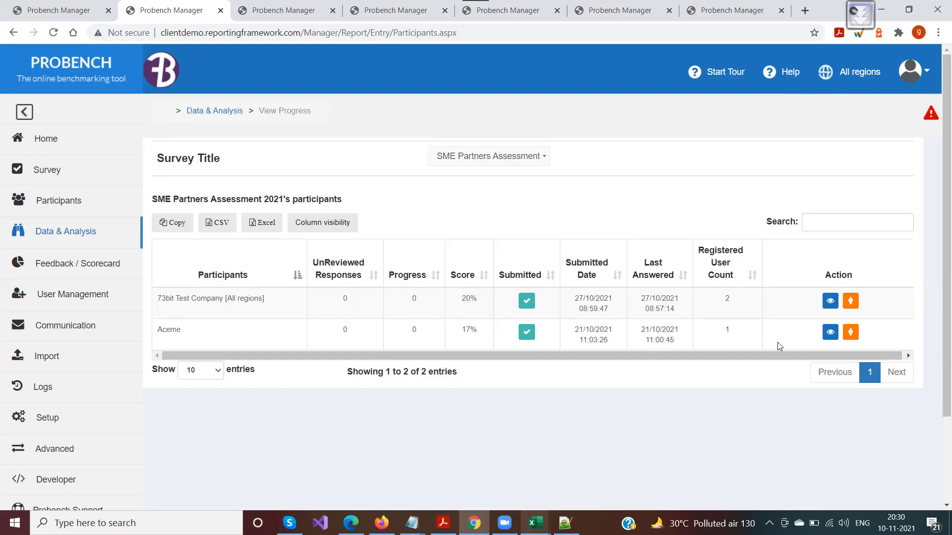
# - Open Aceme's responses and scores for SME Partners Assessment 2021 and review the Percent column of the first seven rows
pyautogui.click(830, 332)
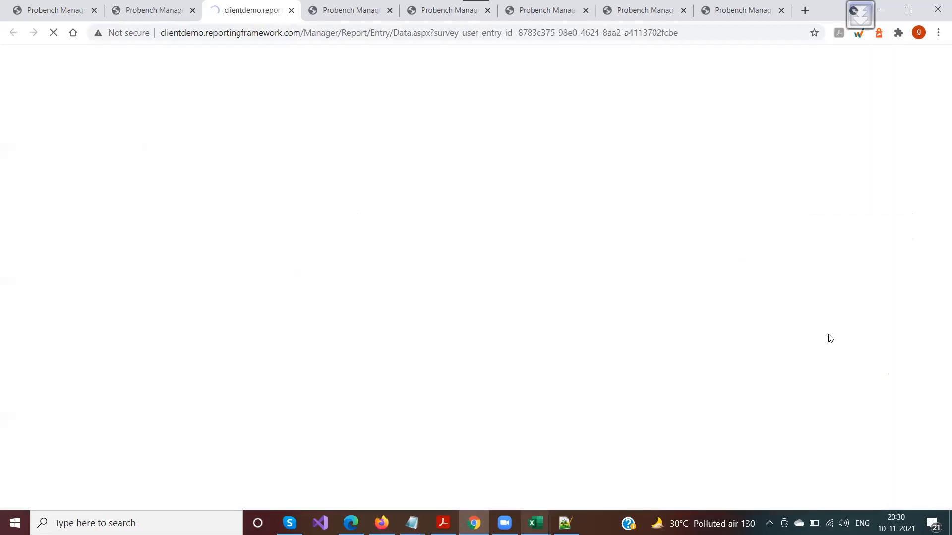
pyautogui.scroll(-6, 446, 269)
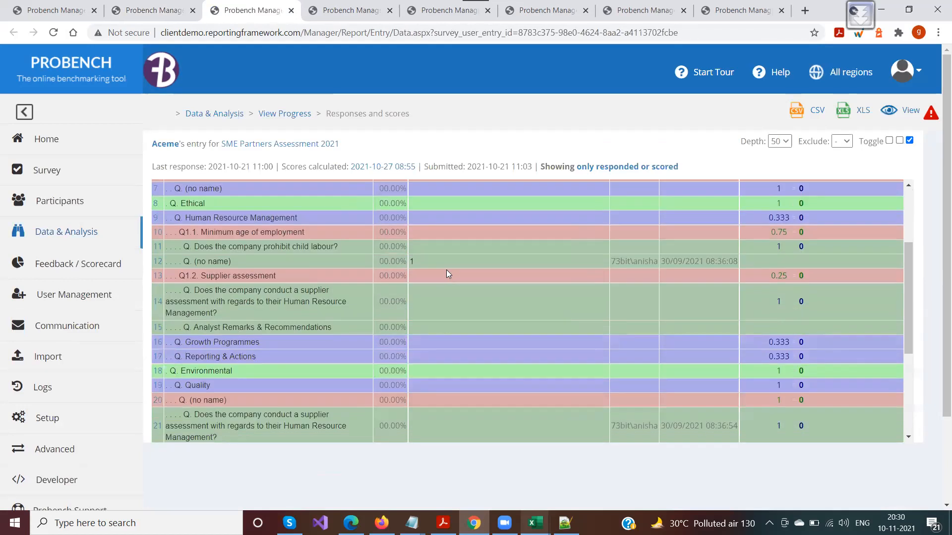
pyautogui.scroll(5, 453, 267)
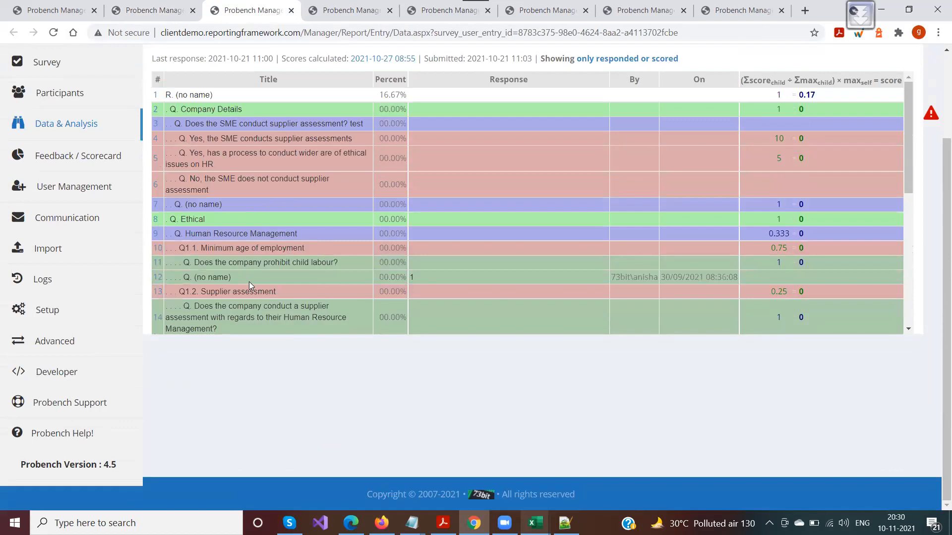
pyautogui.scroll(2, 378, 246)
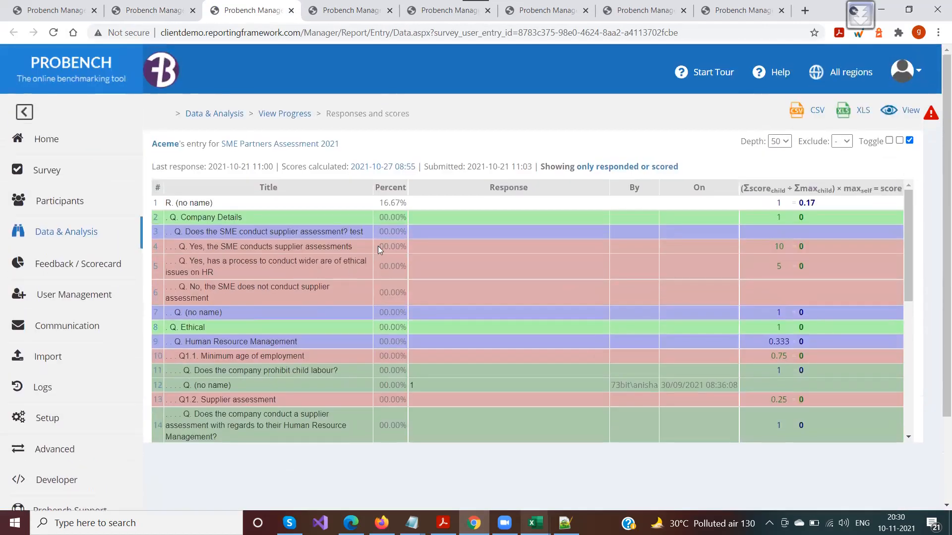
pyautogui.moveTo(383, 203); pyautogui.dragTo(370, 314)
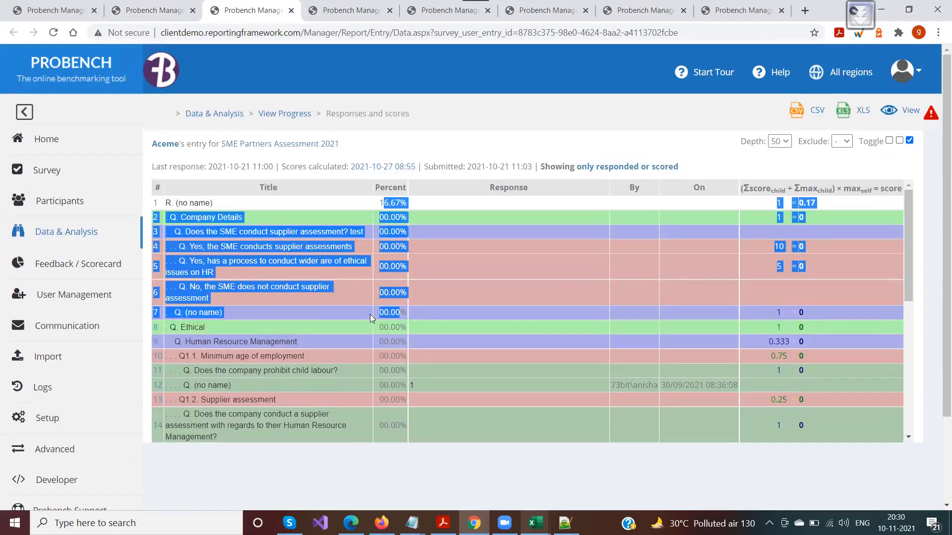
pyautogui.click(369, 314)
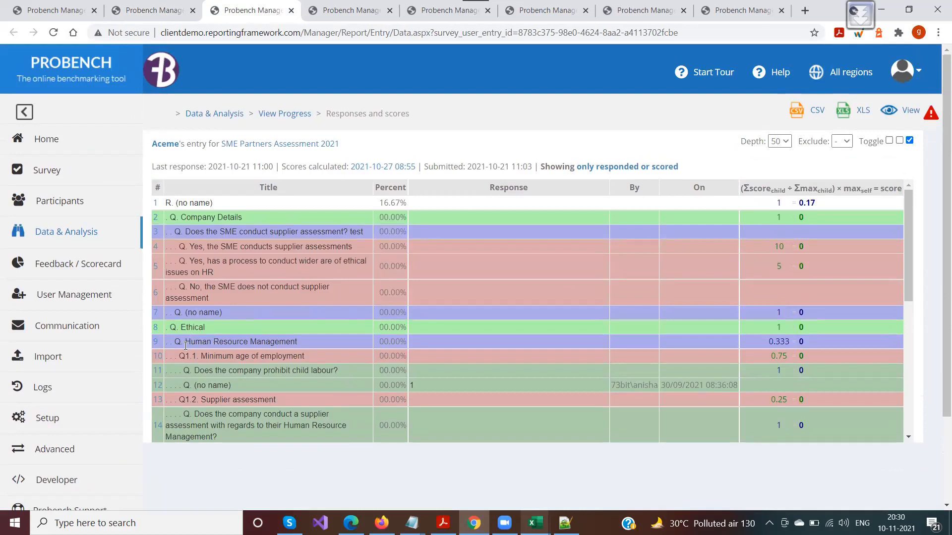
# - Examine the percentages of Q1.1 Minimum age of employment and the Submit section, and read through the entry's remaining rows
pyautogui.moveTo(185, 354); pyautogui.dragTo(304, 359)
pyautogui.moveTo(381, 356); pyautogui.dragTo(405, 361)
pyautogui.scroll(-6, 366, 312)
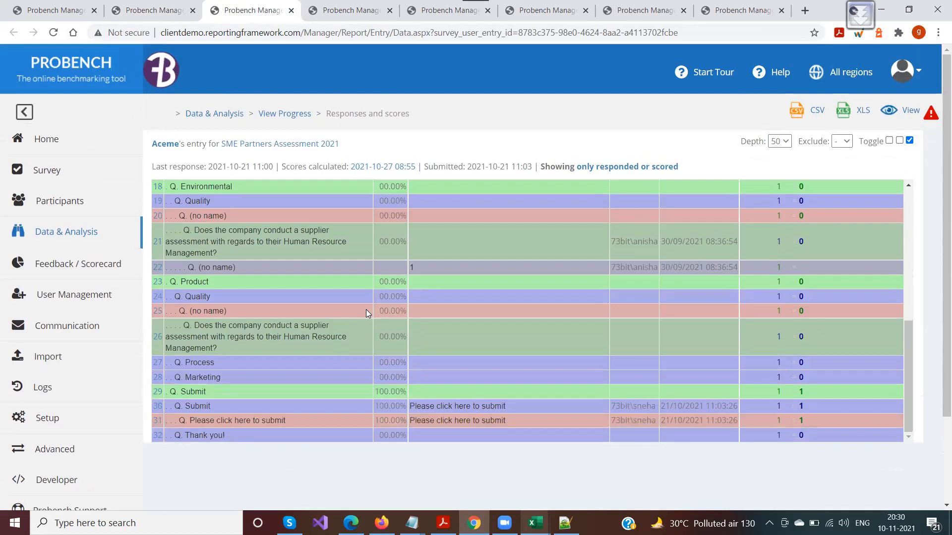
pyautogui.doubleClick(193, 392)
pyautogui.moveTo(384, 392); pyautogui.dragTo(417, 393)
pyautogui.scroll(4, 381, 376)
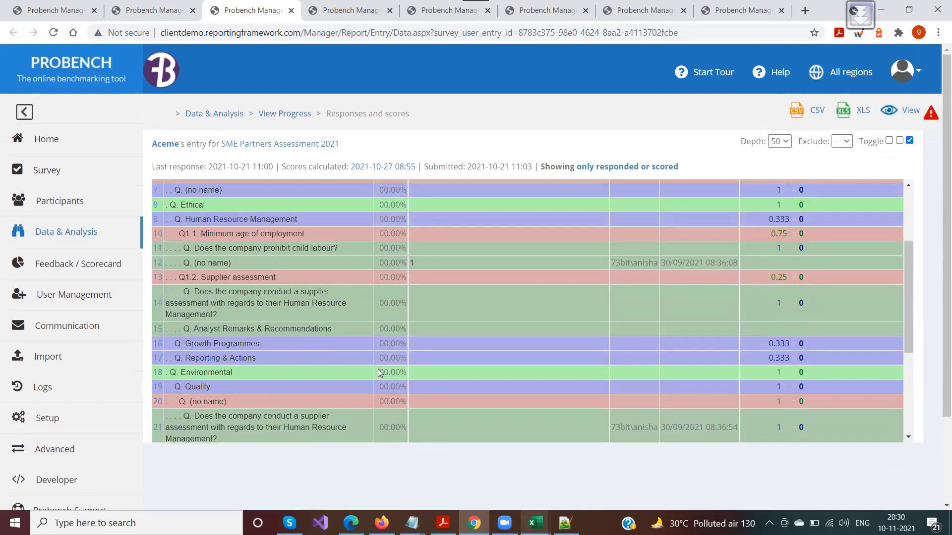
pyautogui.scroll(3, 374, 365)
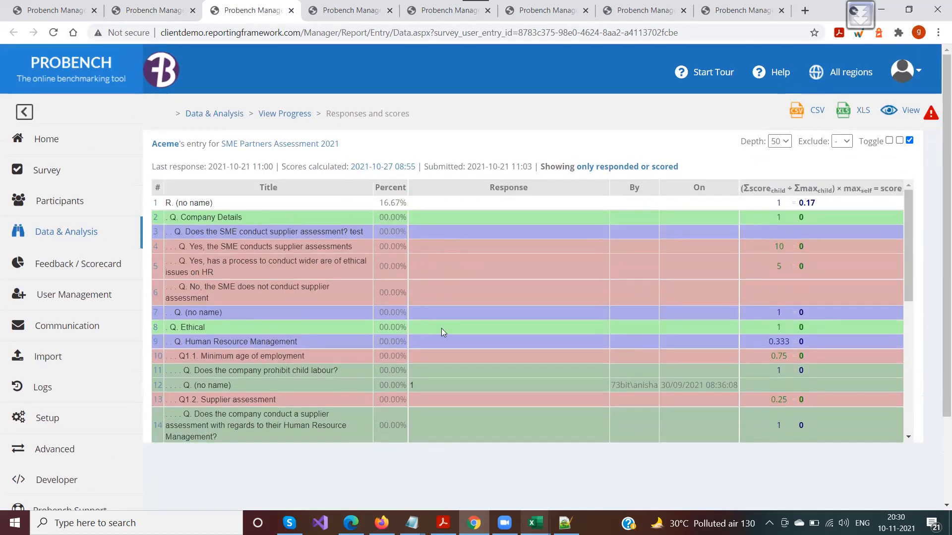
pyautogui.scroll(-4, 441, 328)
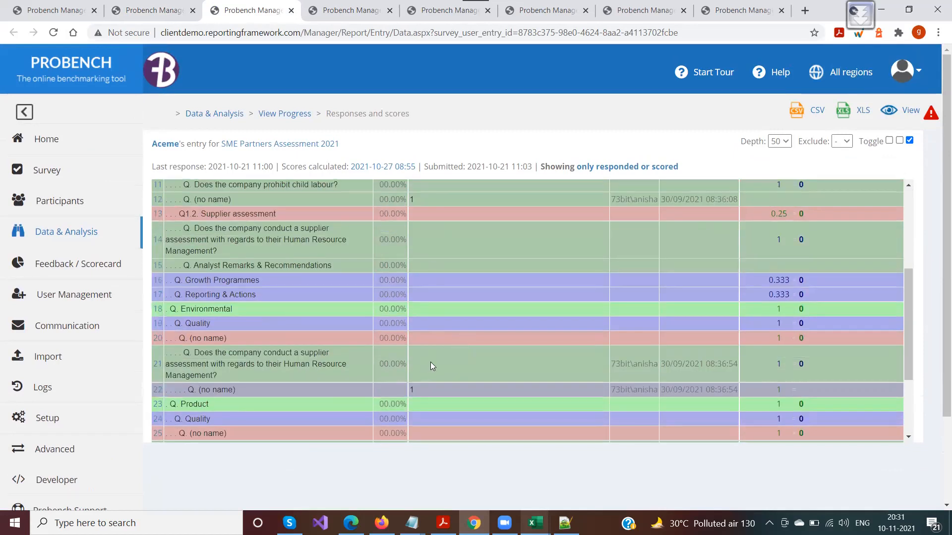
pyautogui.scroll(4, 430, 362)
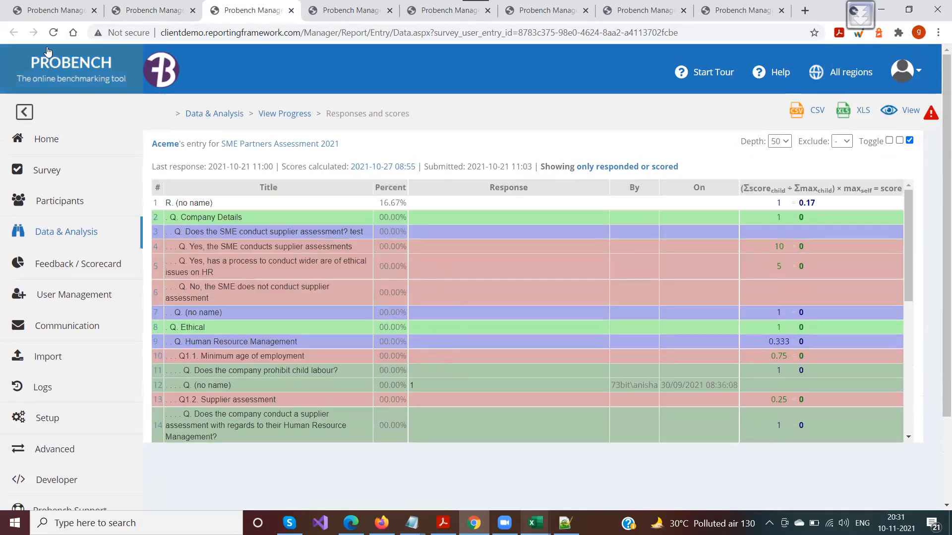
# - Open 73bit Test Company's responses and scores and examine the percentage of "Does the company prohibit child labour?"
pyautogui.click(161, 13)
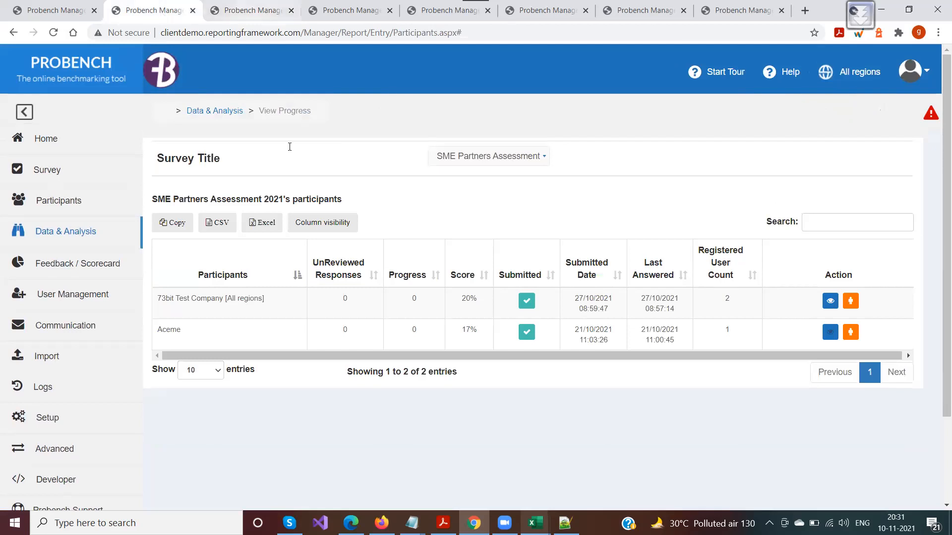
pyautogui.click(830, 301)
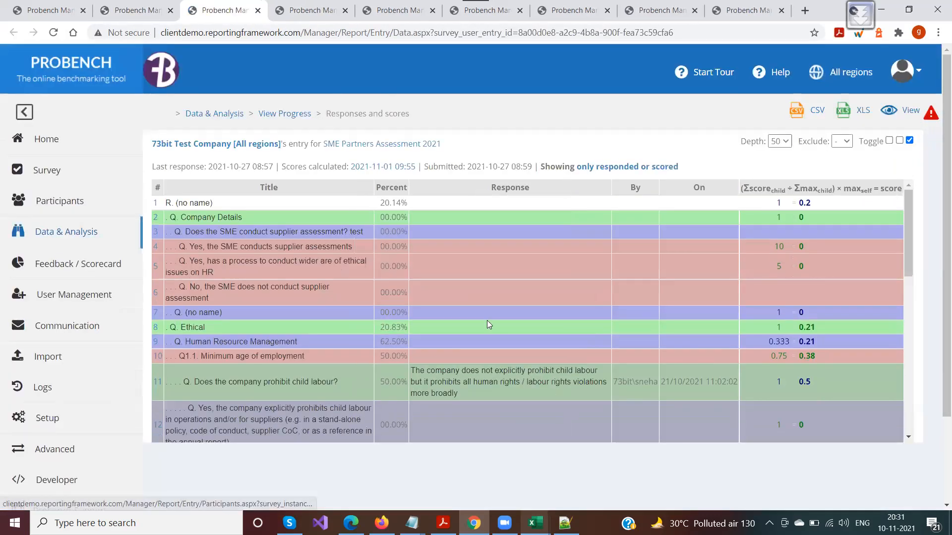
pyautogui.scroll(-5, 446, 337)
pyautogui.scroll(3, 431, 333)
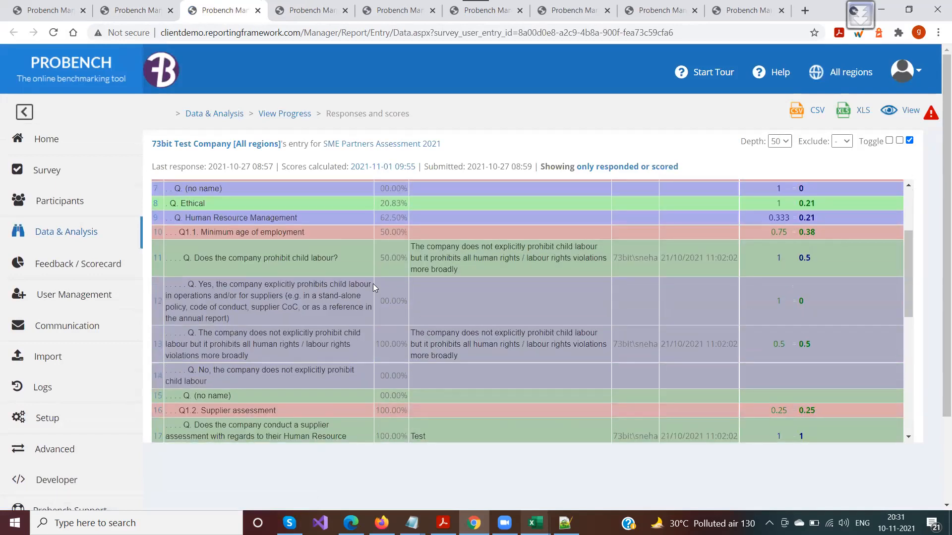
pyautogui.moveTo(194, 258); pyautogui.dragTo(349, 253)
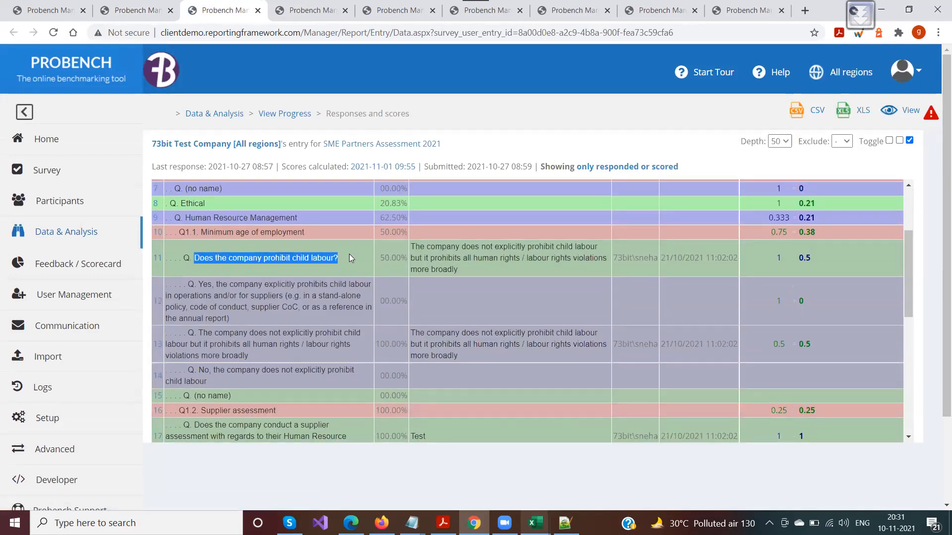
pyautogui.click(384, 258)
pyautogui.doubleClick(385, 258)
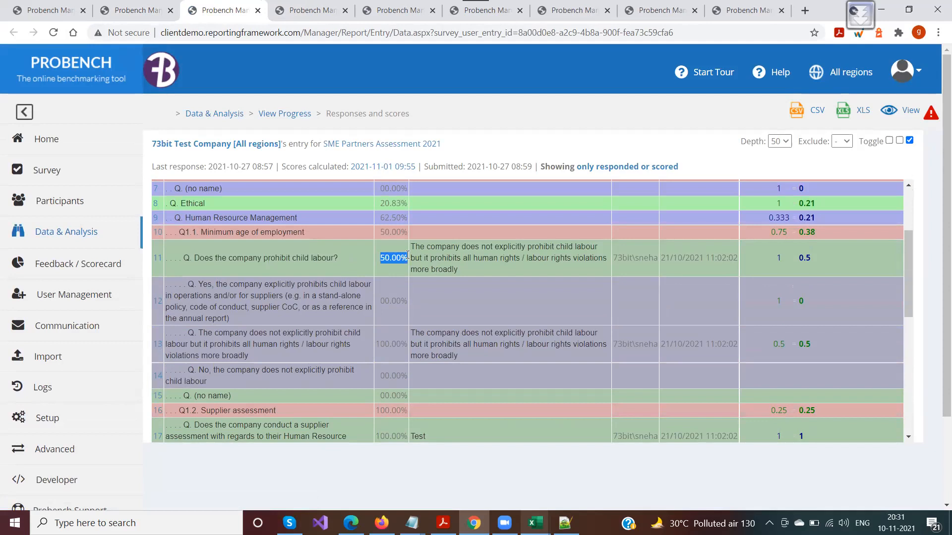
# - Examine the response text, response date and score recorded for the child labour question
pyautogui.doubleClick(417, 247)
pyautogui.moveTo(433, 254); pyautogui.dragTo(473, 275)
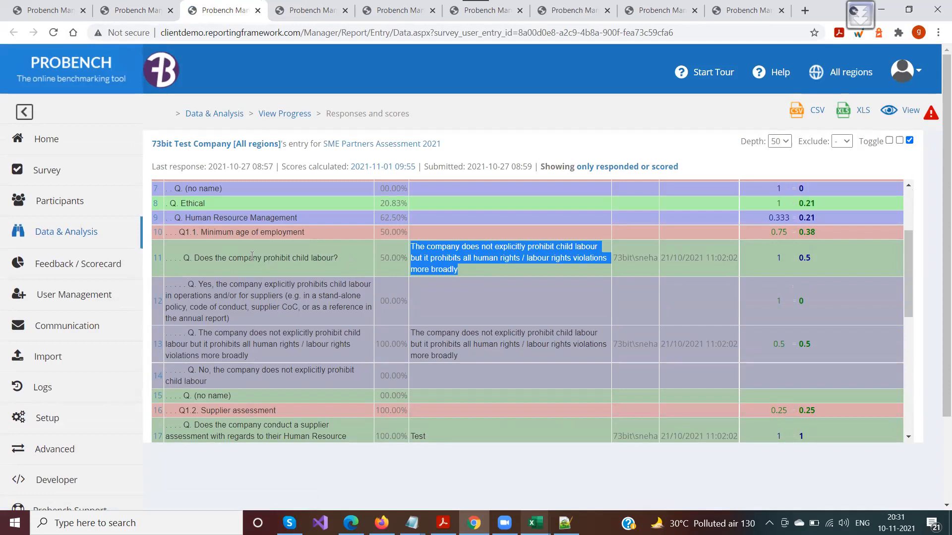
pyautogui.click(474, 259)
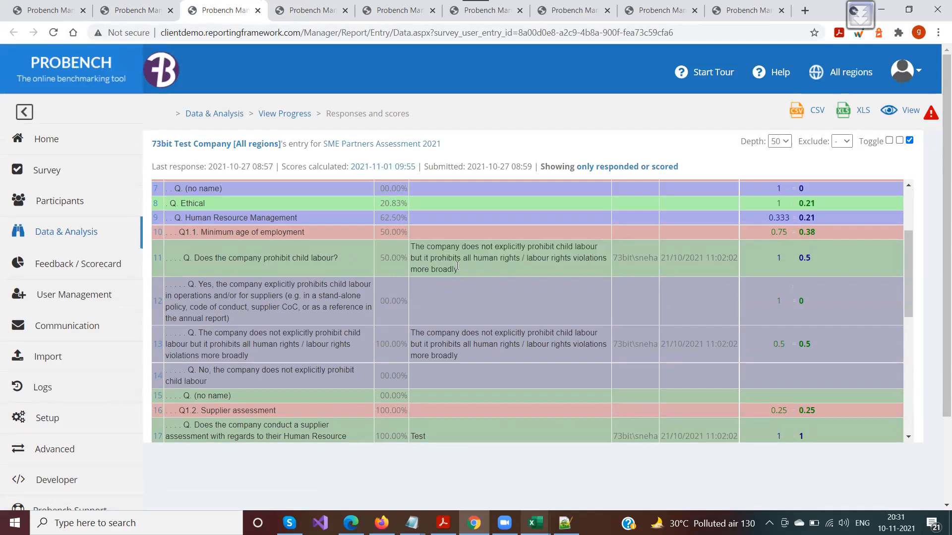
pyautogui.moveTo(411, 245); pyautogui.dragTo(454, 270)
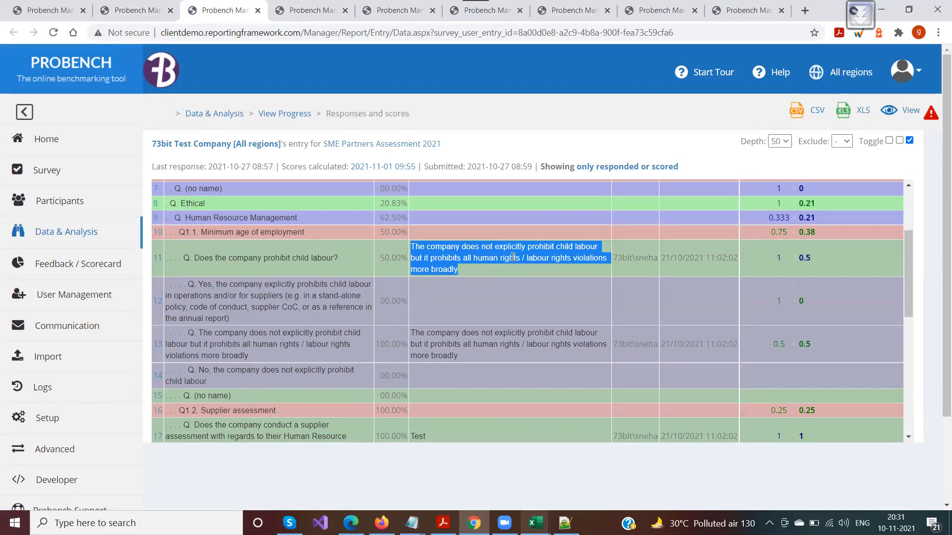
pyautogui.moveTo(617, 256); pyautogui.dragTo(718, 257)
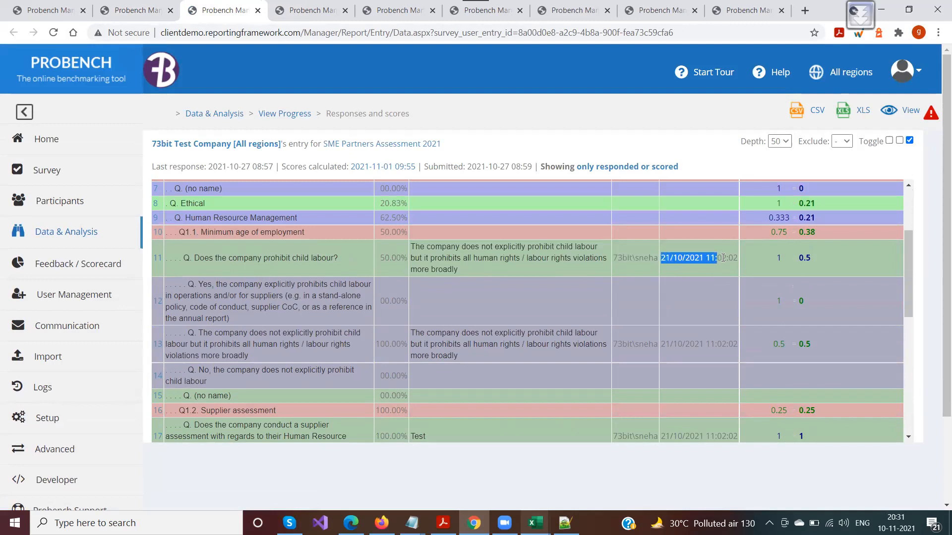
pyautogui.moveTo(775, 257); pyautogui.dragTo(813, 257)
pyautogui.click(838, 263)
pyautogui.scroll(3, 784, 288)
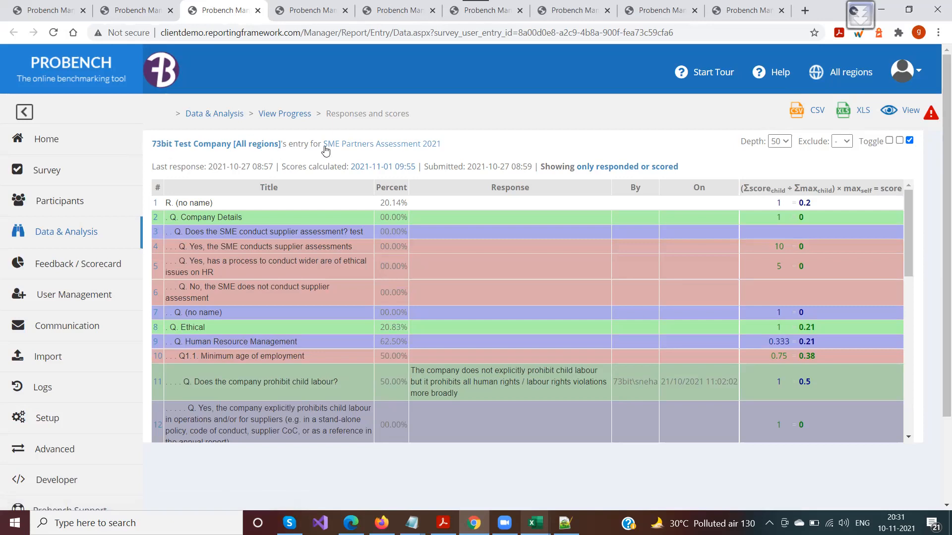
# - Check the survey title of the 73bit Test Company entry and read through its question rows
pyautogui.moveTo(329, 146); pyautogui.dragTo(324, 146)
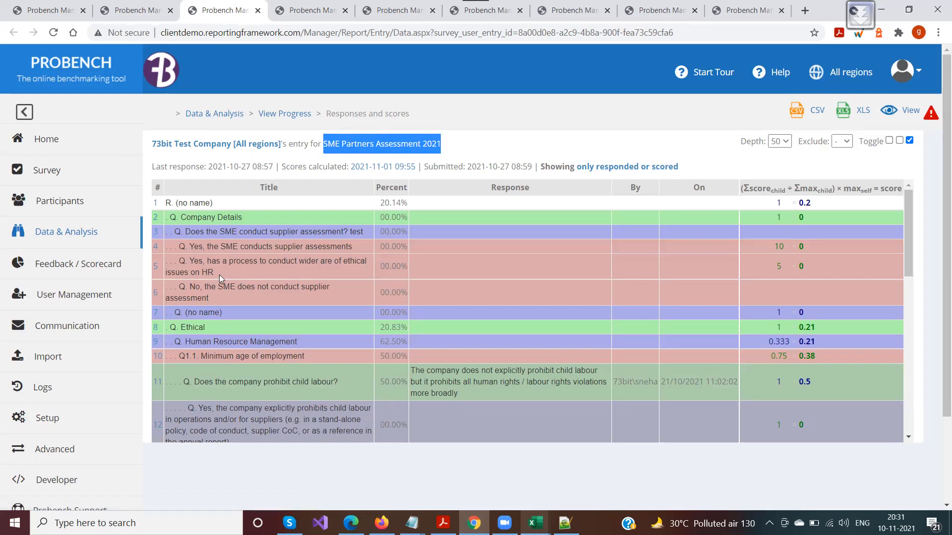
pyautogui.scroll(-4, 268, 272)
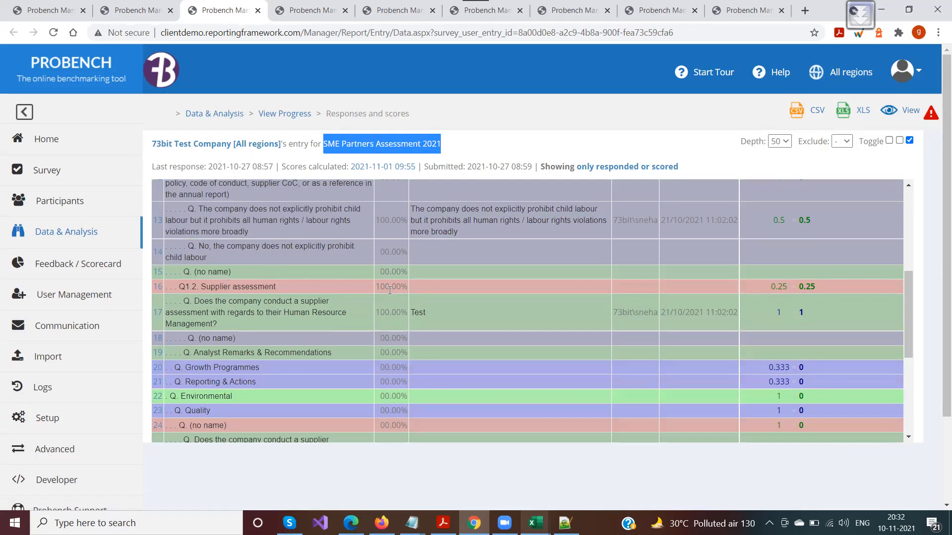
pyautogui.scroll(3, 487, 300)
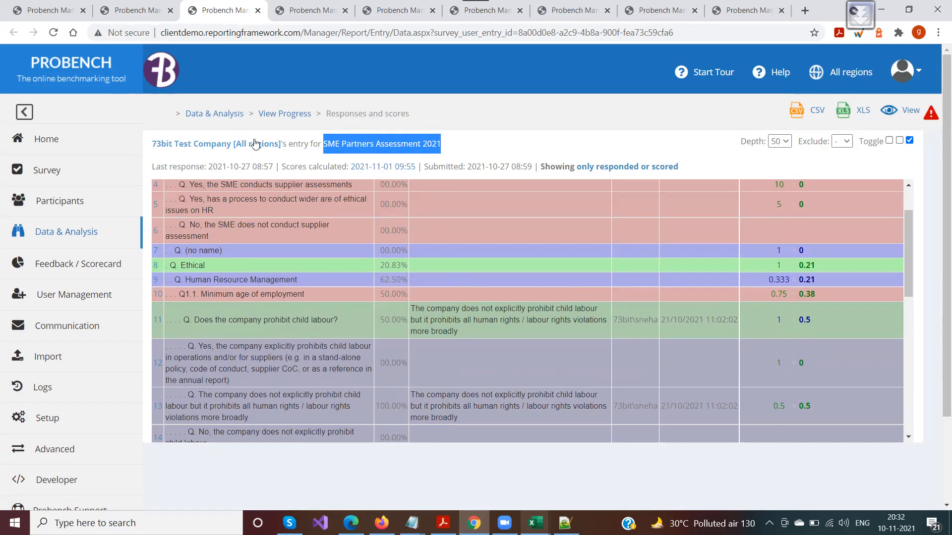
# - Return to View Progress, choose SME Partners Assessment 2021 and reopen 73bit Test Company's responses and scores
pyautogui.click(290, 115)
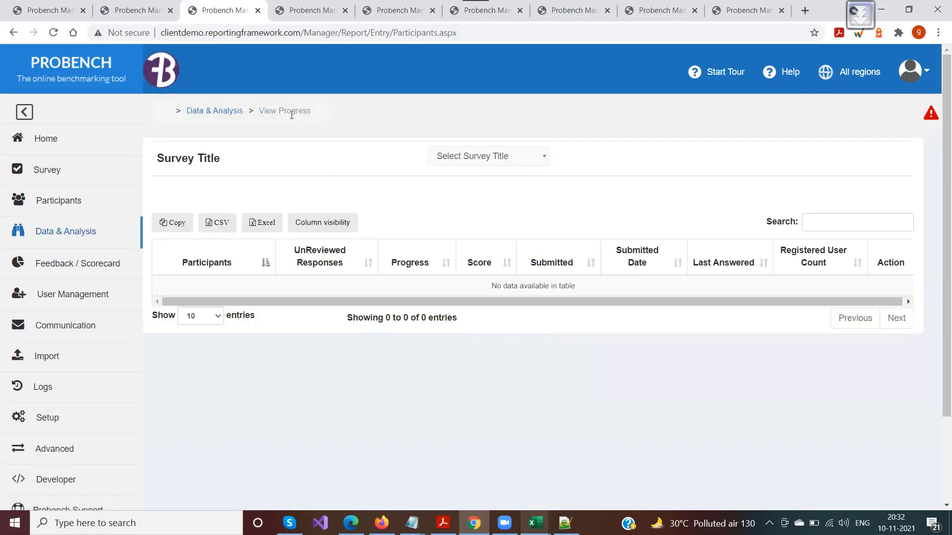
pyautogui.click(487, 156)
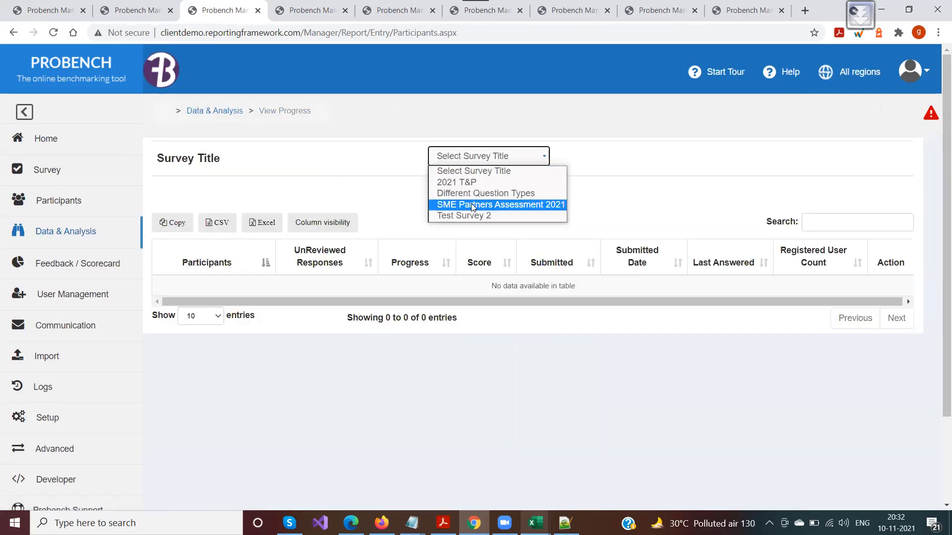
pyautogui.click(471, 204)
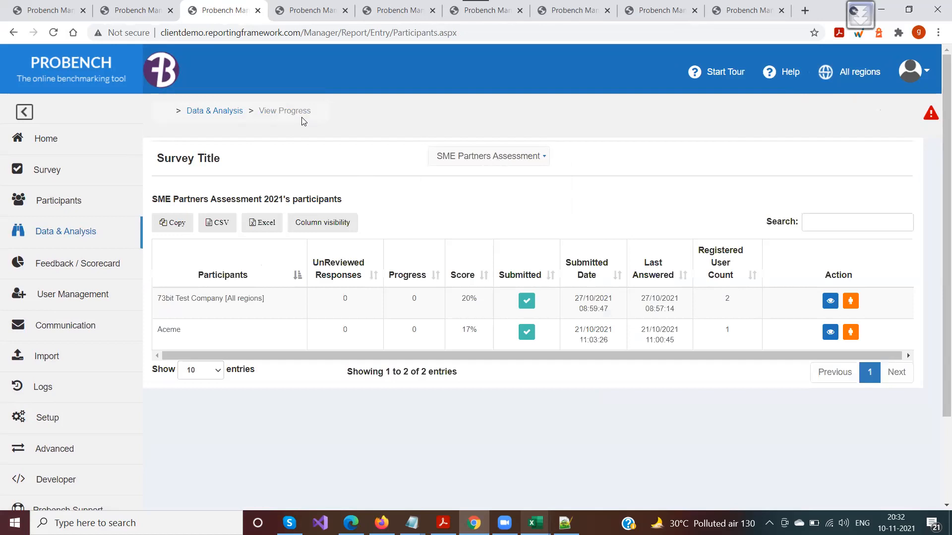
pyautogui.click(831, 302)
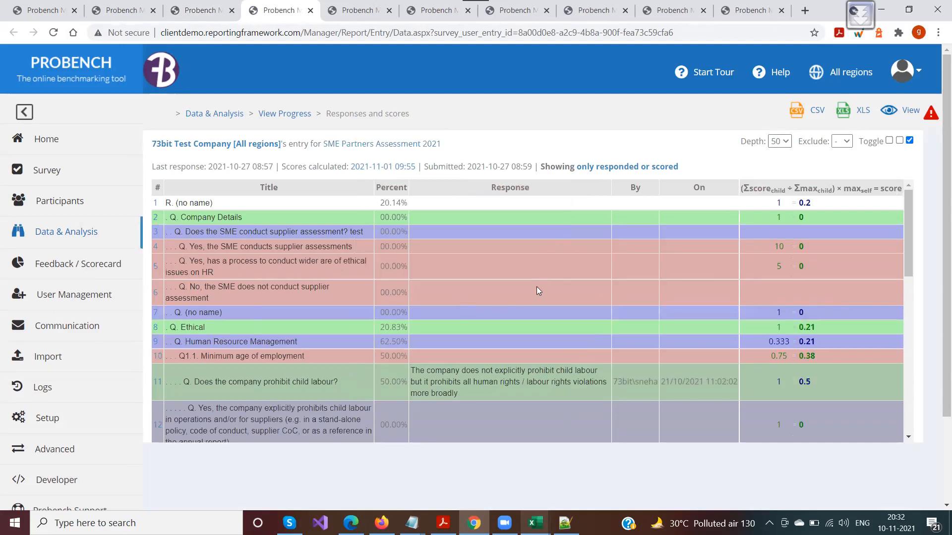
pyautogui.scroll(-5, 537, 289)
pyautogui.scroll(5, 549, 289)
# - Set the entry's Depth to 2 and examine the Company Details, Ethical, Environmental, Product and Submit sections
pyautogui.click(777, 143)
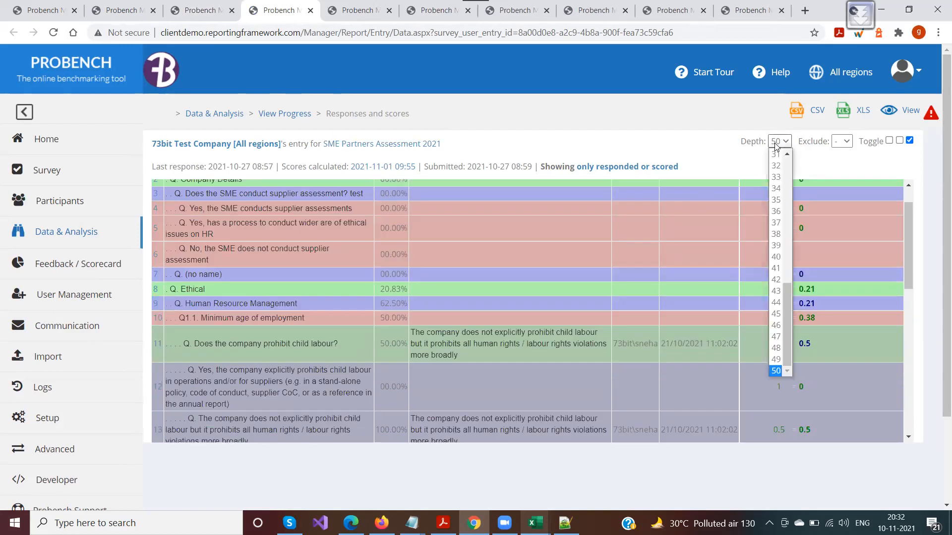
pyautogui.scroll(8, 777, 278)
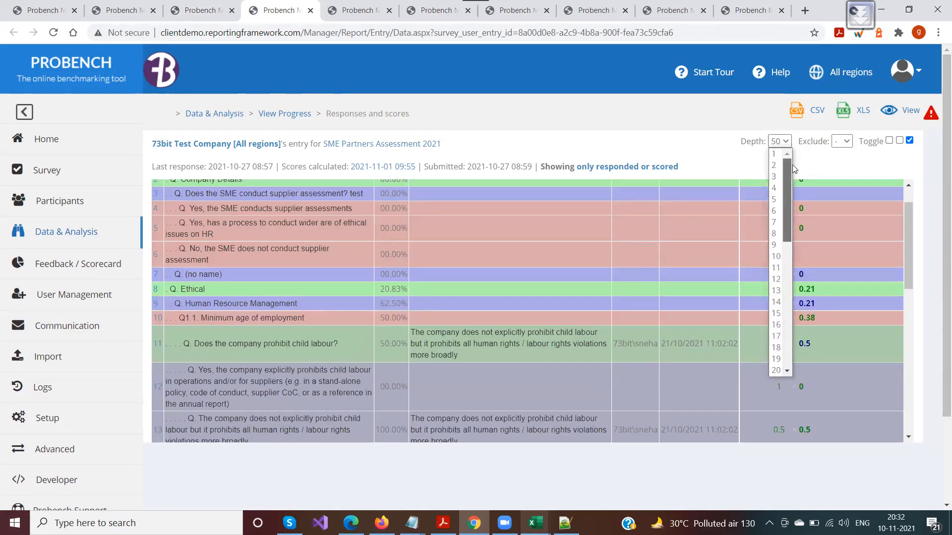
pyautogui.click(774, 166)
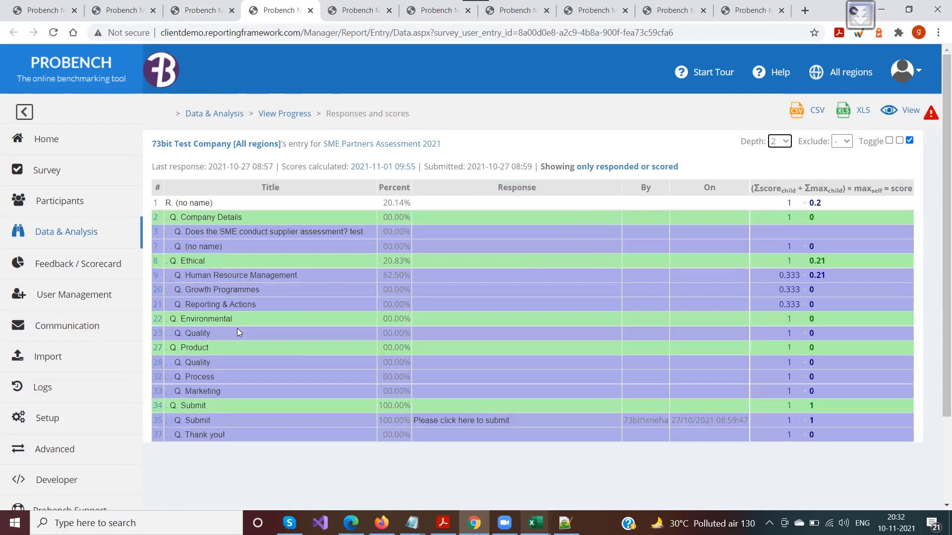
pyautogui.moveTo(170, 261); pyautogui.dragTo(211, 262)
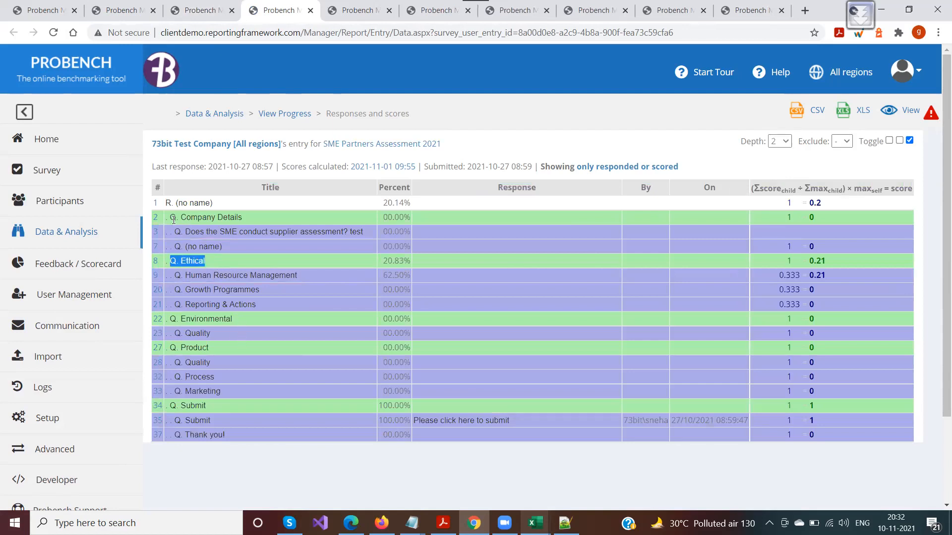
pyautogui.moveTo(167, 219); pyautogui.dragTo(250, 223)
pyautogui.moveTo(177, 320); pyautogui.dragTo(170, 348)
pyautogui.moveTo(193, 405); pyautogui.dragTo(170, 406)
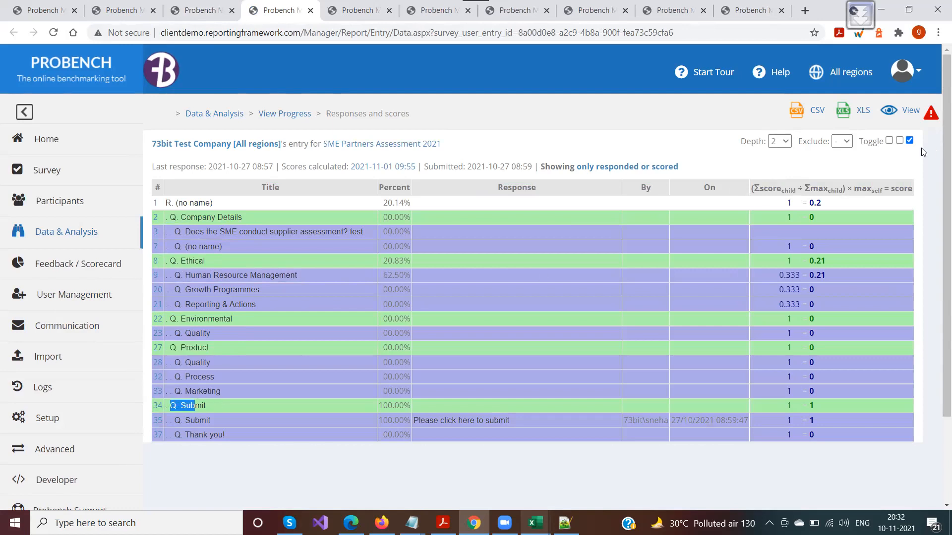
# - Set the Depth to 1 to view only the top-level sections, and return it to 2
pyautogui.click(781, 144)
pyautogui.click(774, 154)
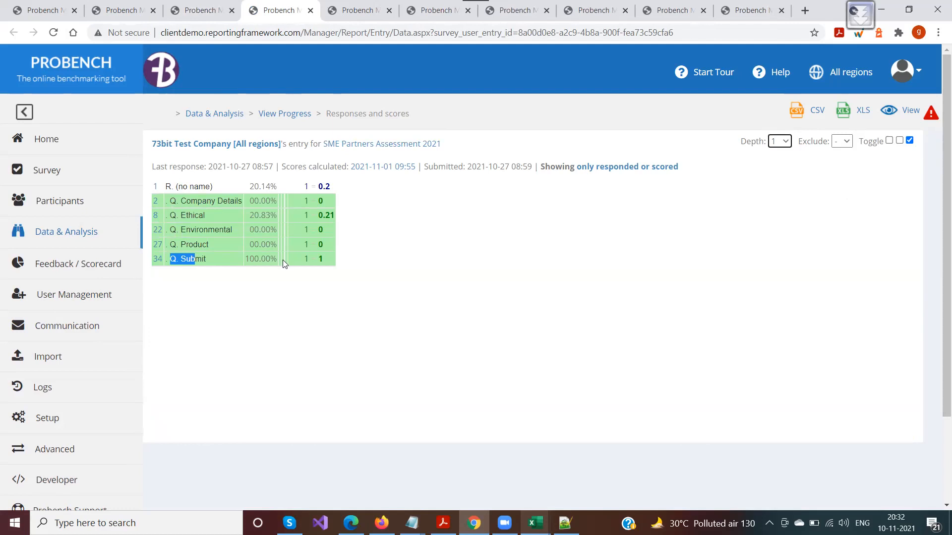
pyautogui.click(780, 142)
pyautogui.click(776, 163)
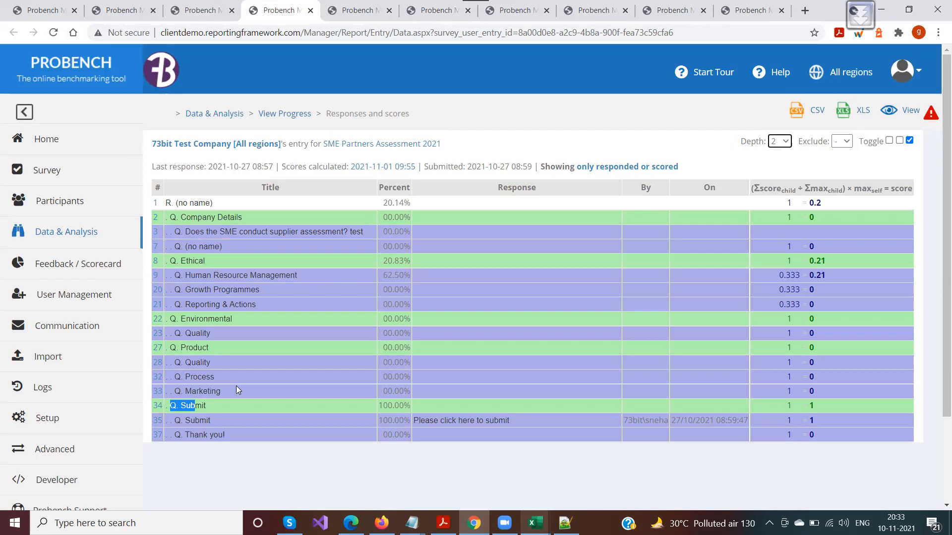
# - Set Exclude to S and examine the Quality, Process and Marketing rows under Product
pyautogui.click(839, 142)
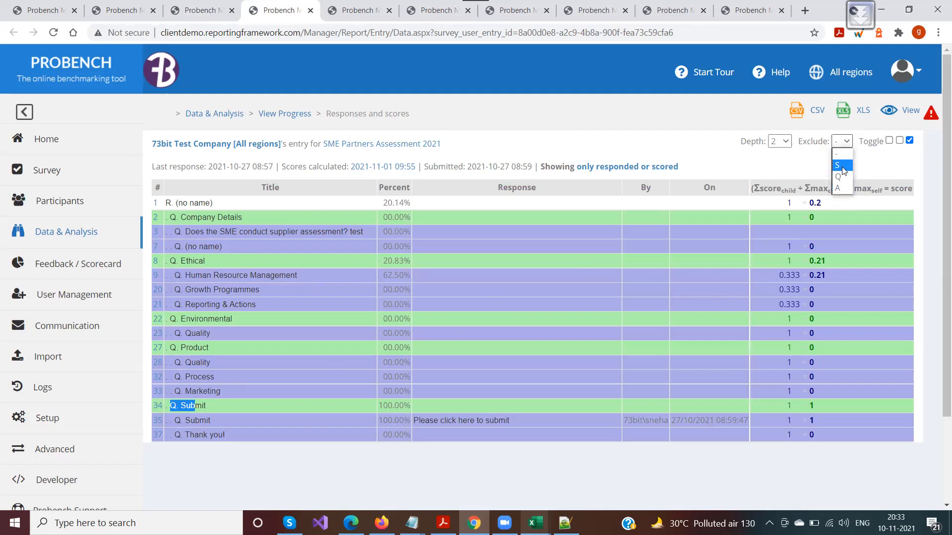
pyautogui.click(843, 170)
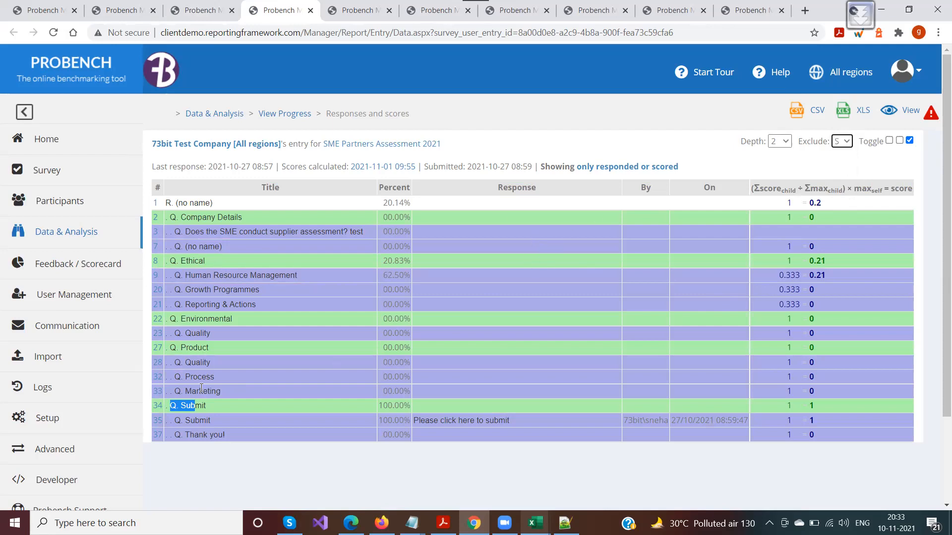
pyautogui.moveTo(187, 362); pyautogui.dragTo(233, 393)
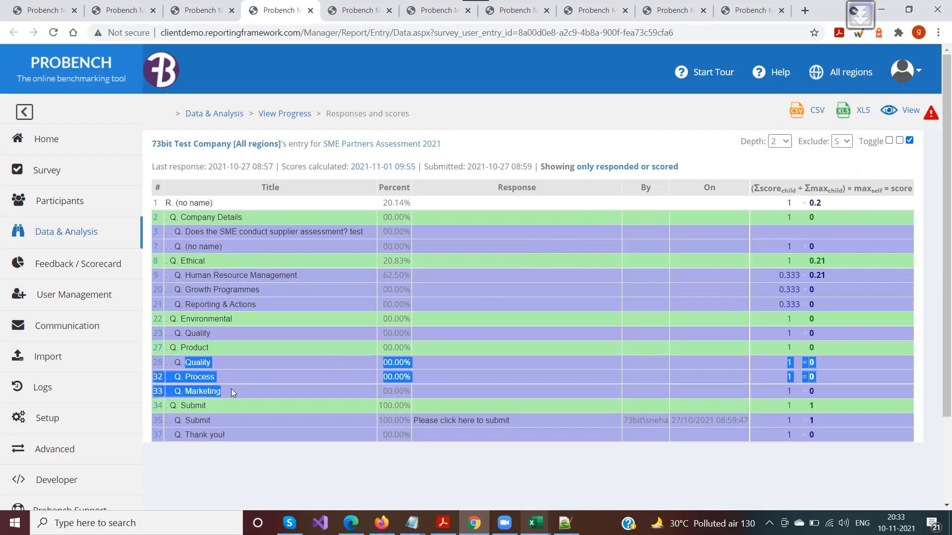
pyautogui.click(245, 389)
# - Set Exclude to Q to view the entry without questions, and switch it back to S
pyautogui.click(841, 141)
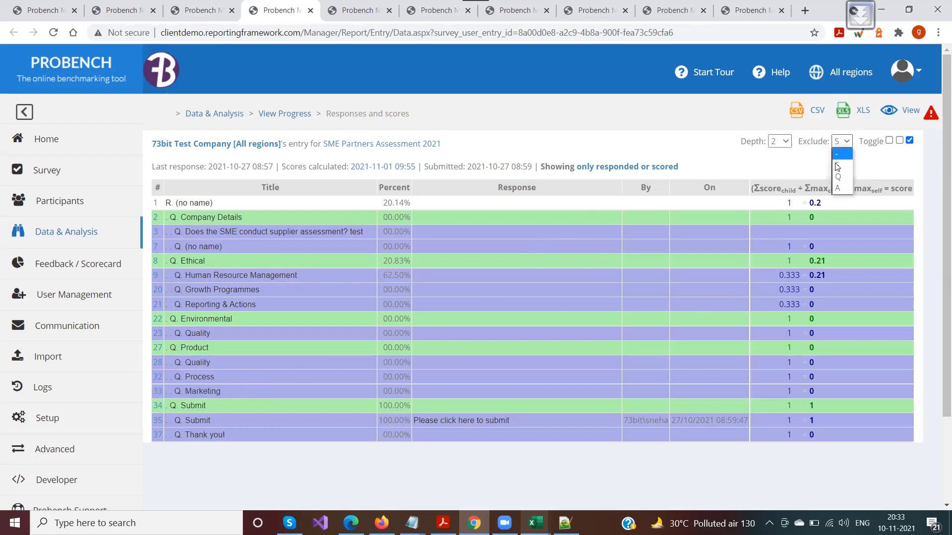
pyautogui.click(838, 177)
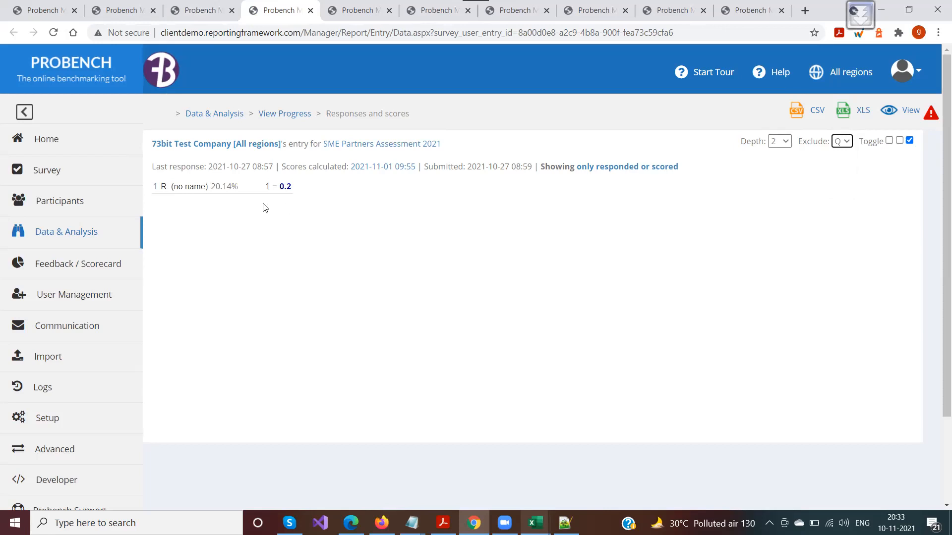
pyautogui.click(842, 142)
pyautogui.click(840, 165)
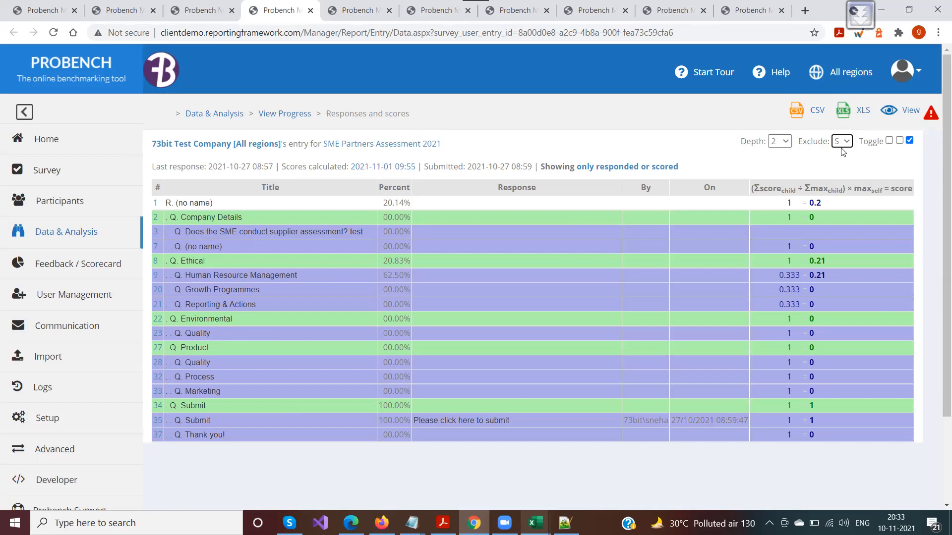
# - Show the entire survey, read through its rows down to Info and Rules, and switch back to only responded or scored
pyautogui.click(156, 170)
pyautogui.click(596, 167)
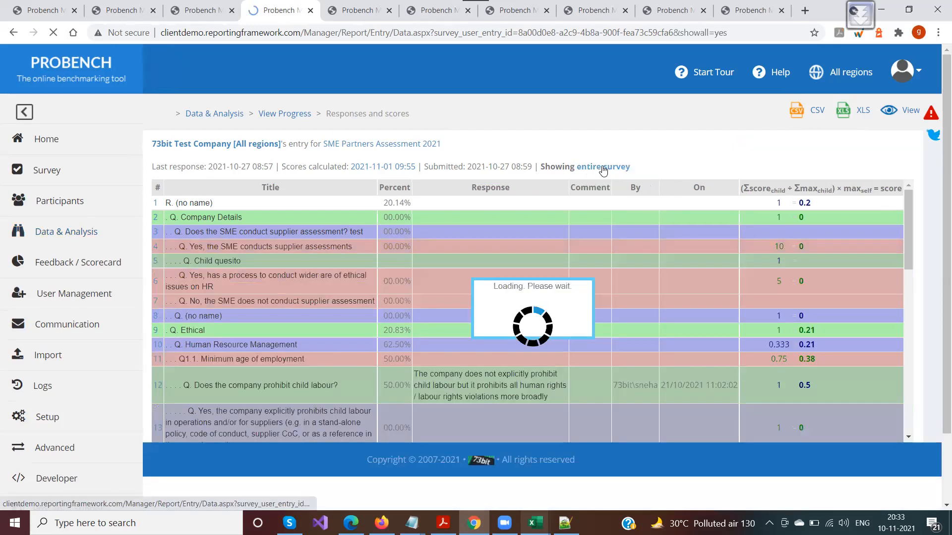
pyautogui.scroll(-5, 407, 327)
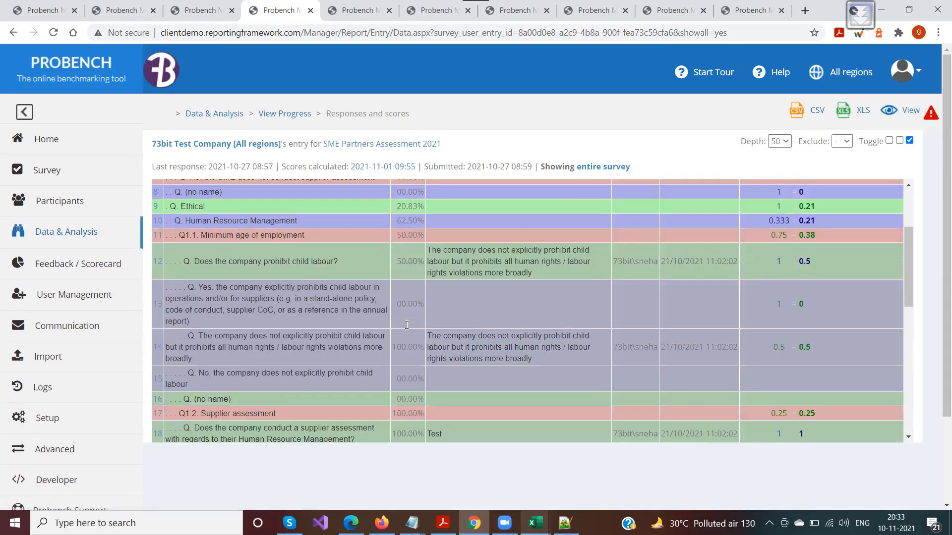
pyautogui.scroll(-5, 407, 317)
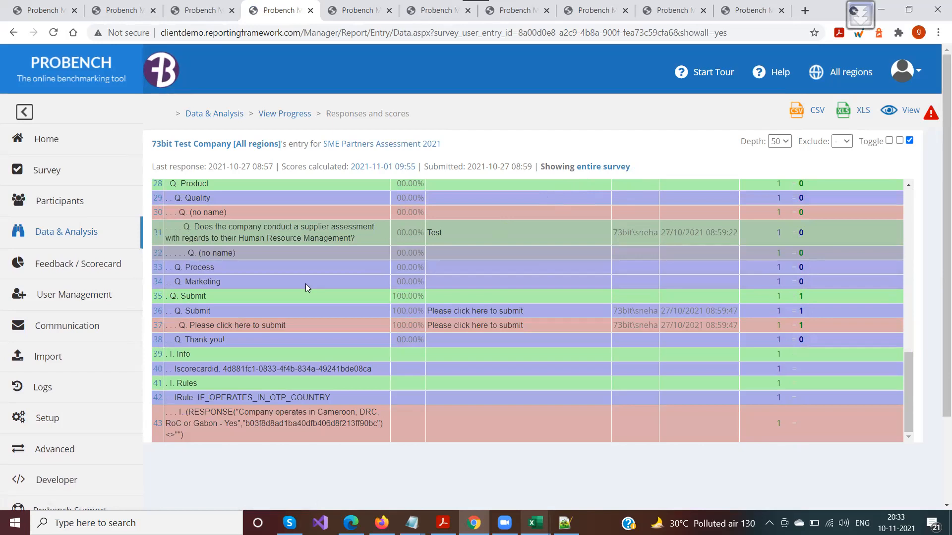
pyautogui.scroll(-2, 446, 347)
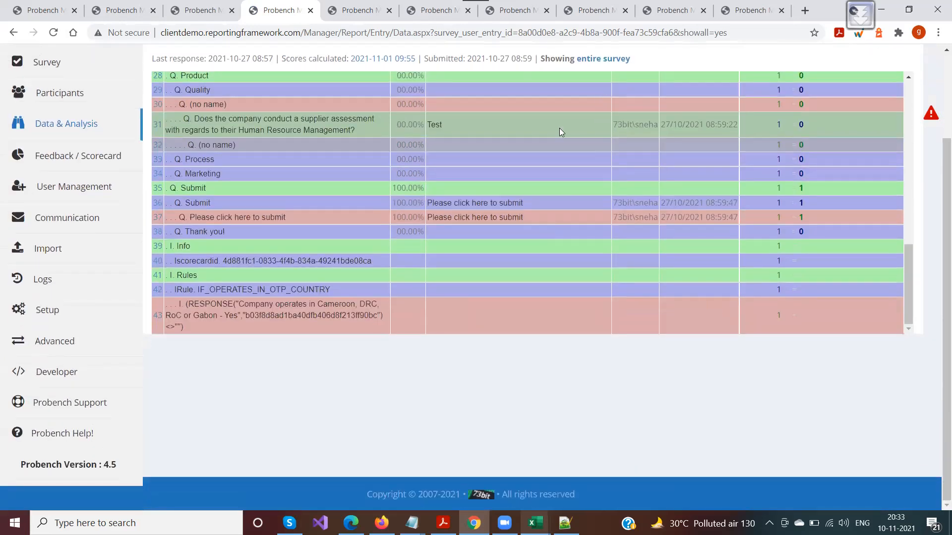
pyautogui.scroll(3, 579, 123)
pyautogui.click(593, 59)
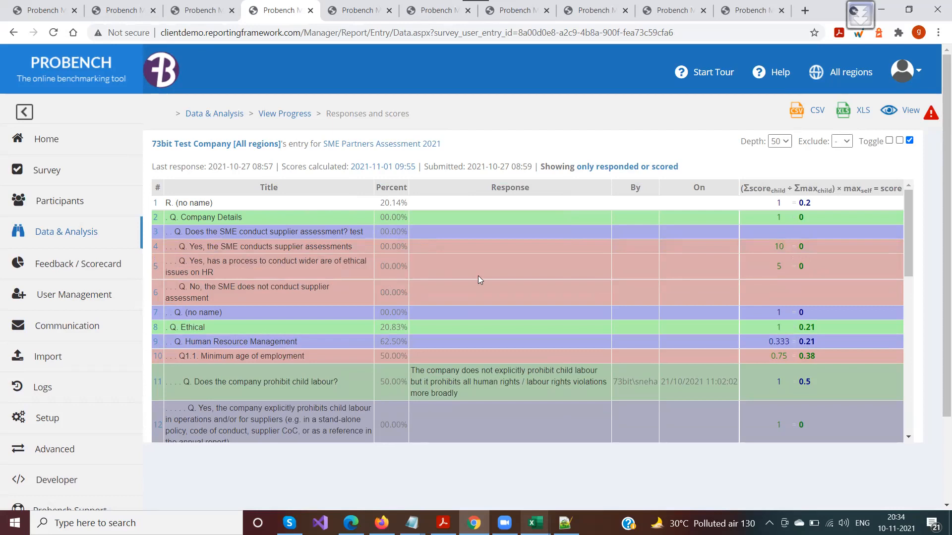
# - Skim the entry's responses down to the Submit rows, and open the Export Datasets page
pyautogui.moveTo(47, 204)
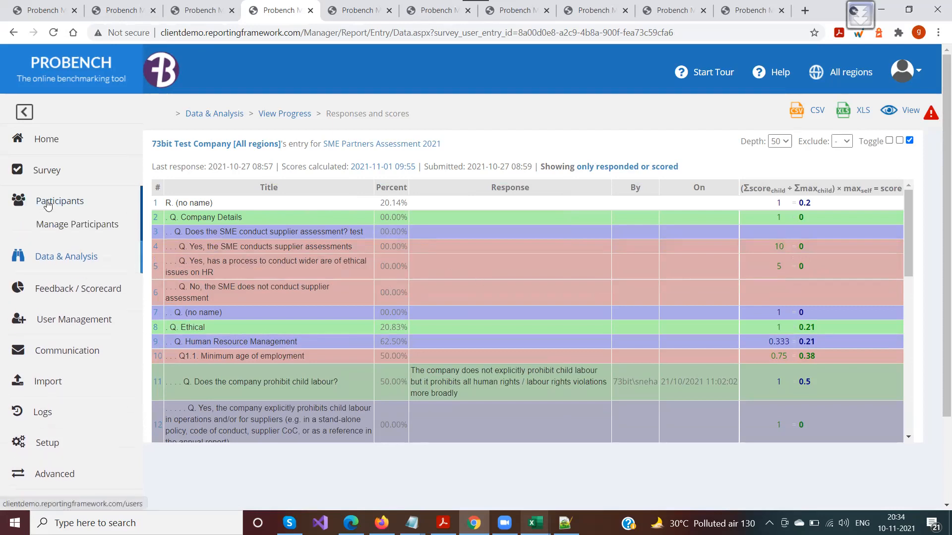
pyautogui.moveTo(63, 295)
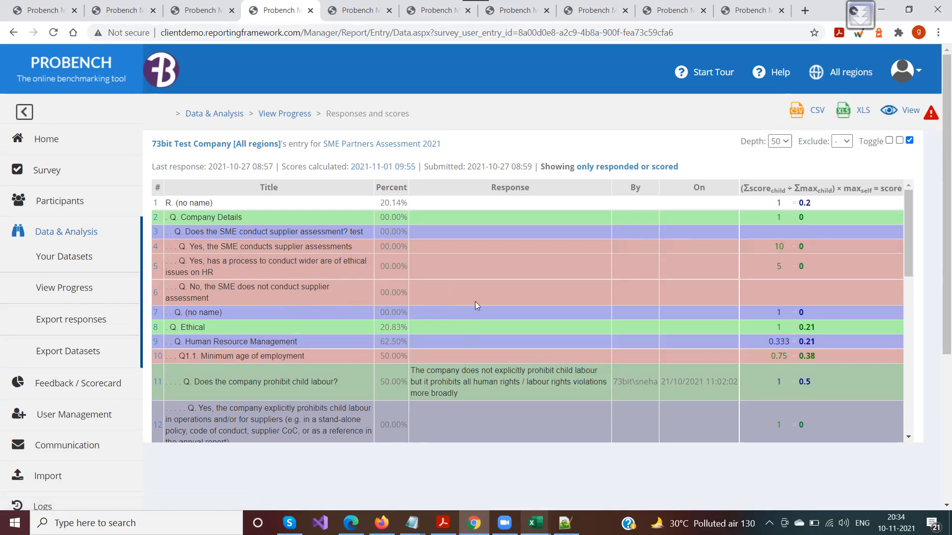
pyautogui.scroll(-10, 479, 301)
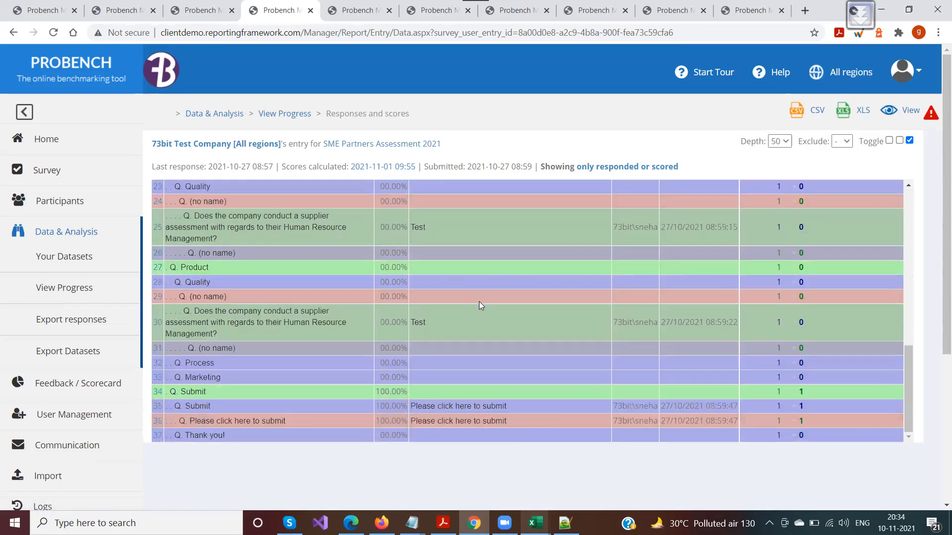
pyautogui.scroll(-3, 479, 302)
pyautogui.scroll(12, 481, 302)
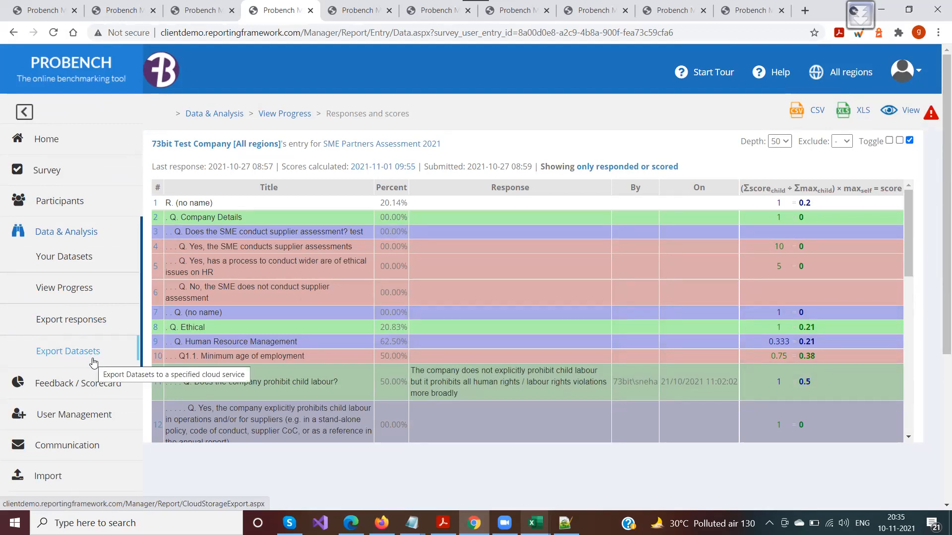
pyautogui.click(77, 353)
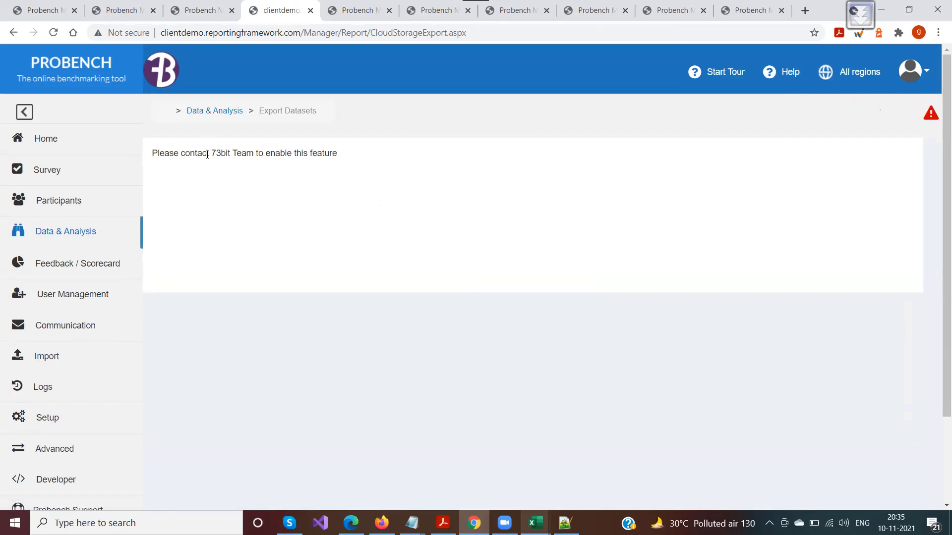
pyautogui.click(805, 10)
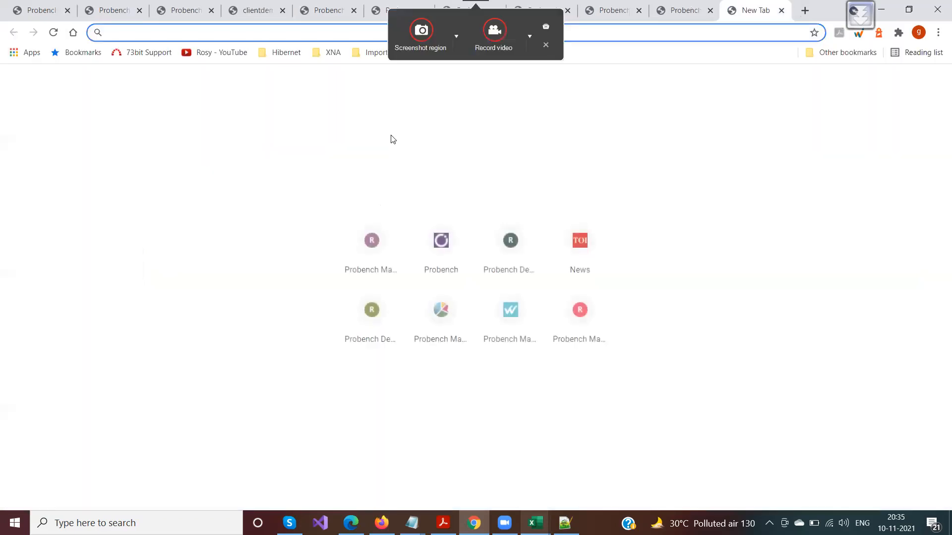
pyautogui.write('globa')
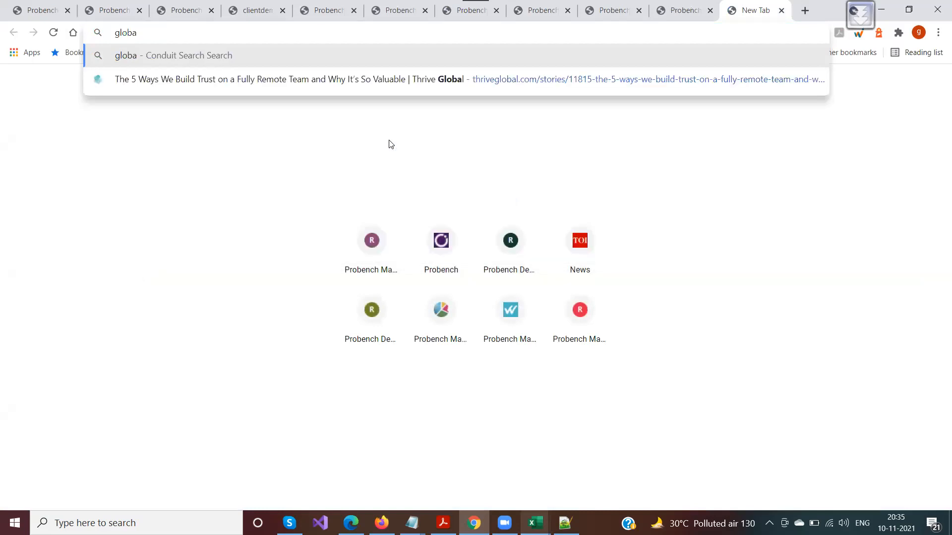
pyautogui.press('BackSpace')
pyautogui.press('BackSpace')
pyautogui.press('BackSpace')
pyautogui.press('BackSpace')
pyautogui.press('BackSpace')
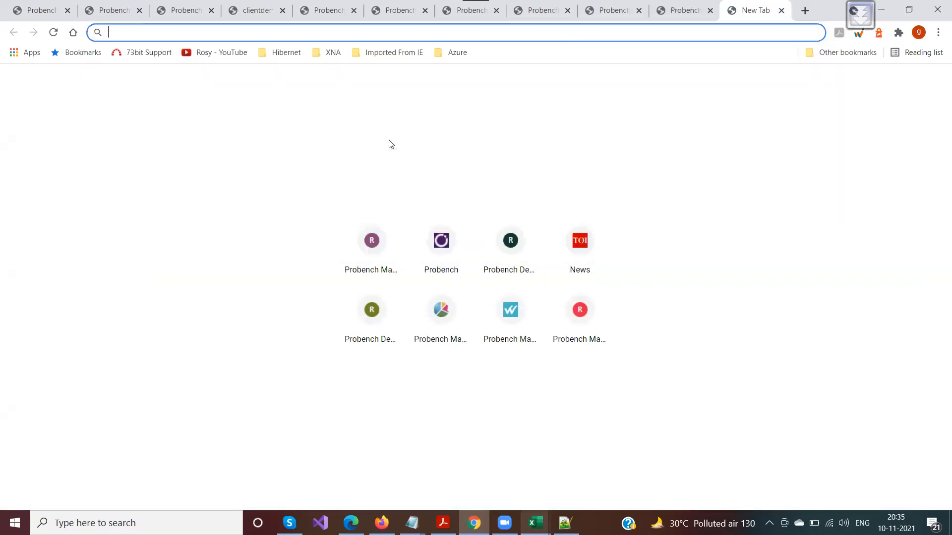
pyautogui.write('globalchi')
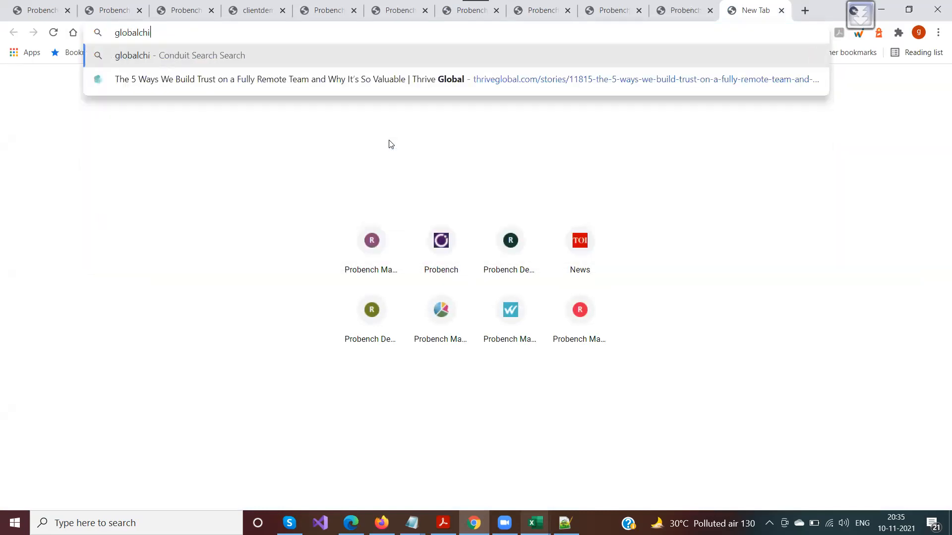
pyautogui.write('ldf')
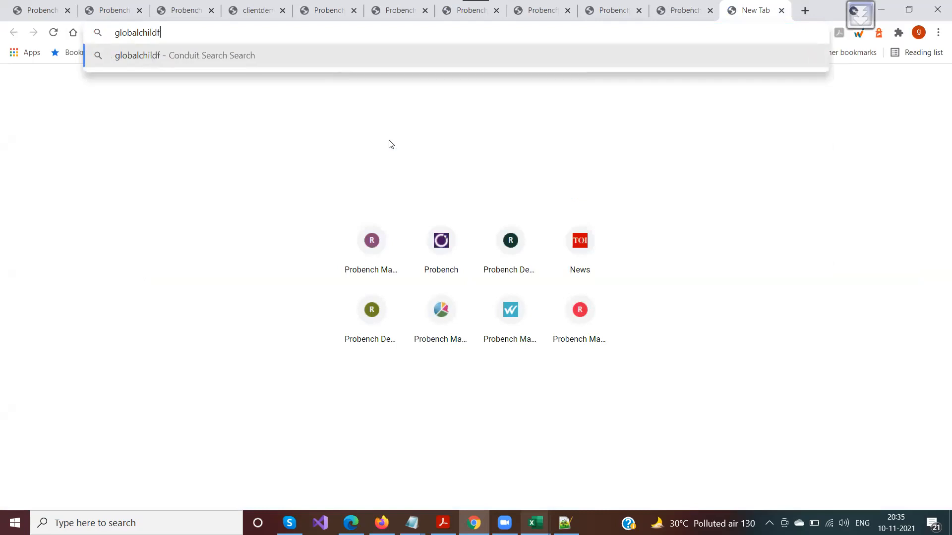
pyautogui.write('orum')
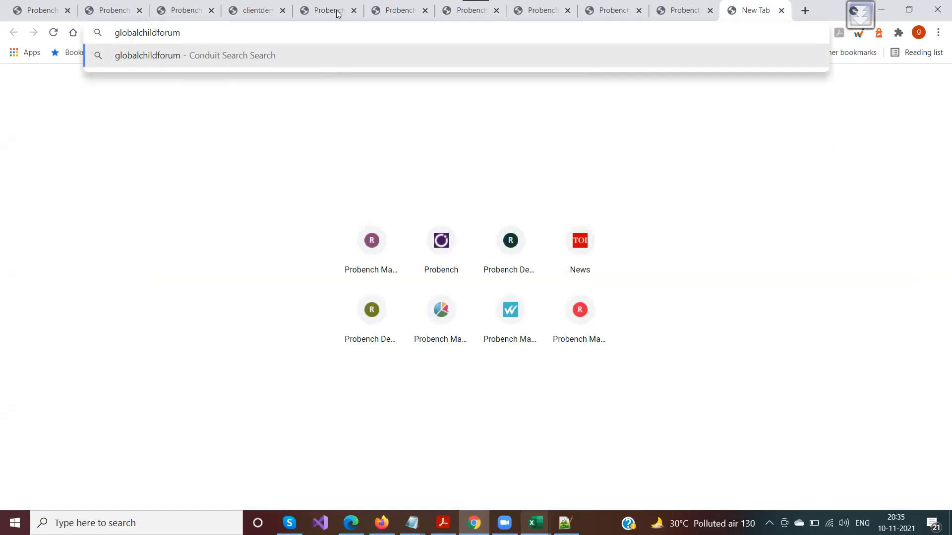
# - Switch to Microsoft Edge and open the Probench Manager at globalchildforum-test.reportingframework.com
pyautogui.write('global')
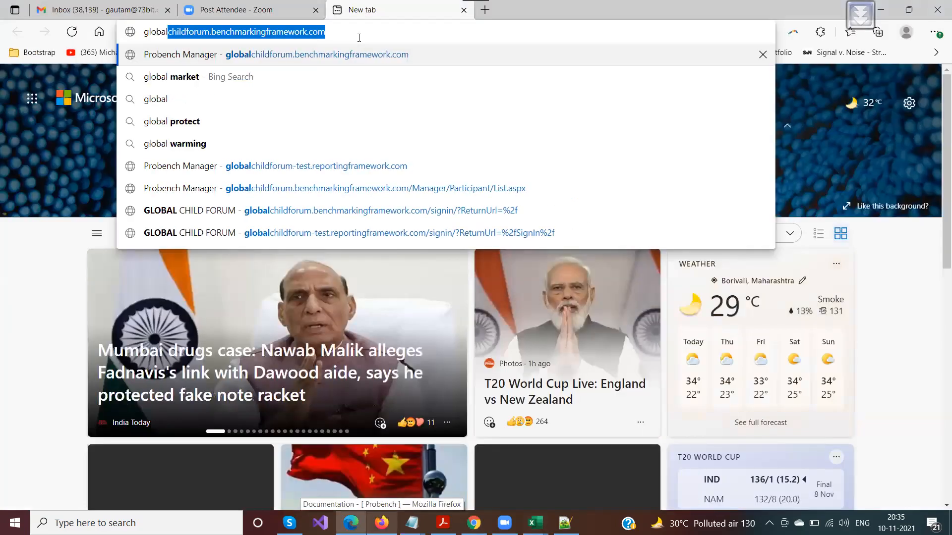
pyautogui.press('Down')
pyautogui.press('Down')
pyautogui.press('Down')
pyautogui.press('Down')
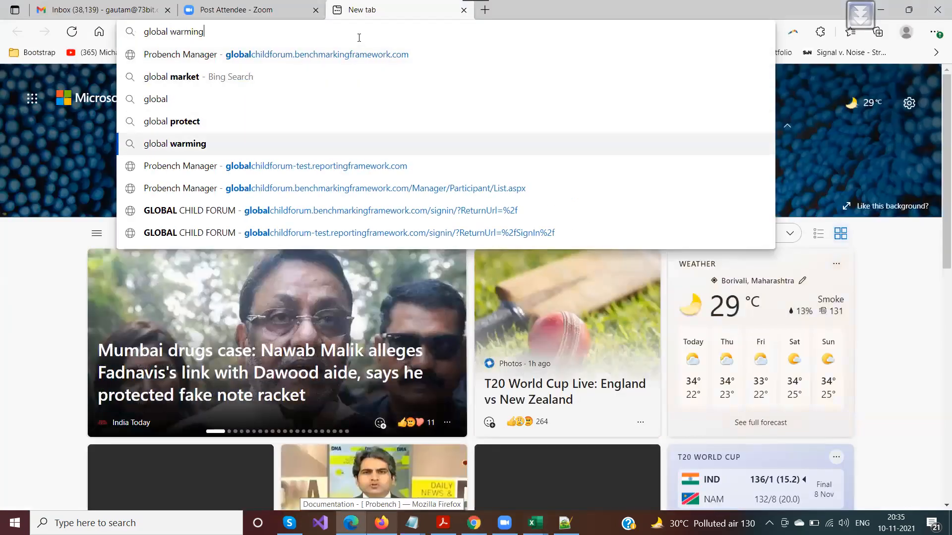
pyautogui.press('Down')
pyautogui.press('Return')
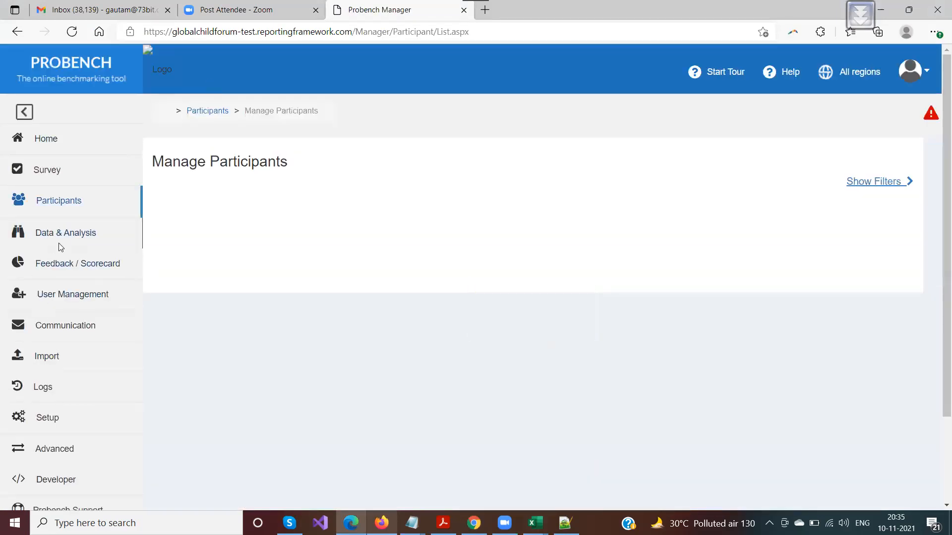
# - Open the Export Datasets page of this site and look over its export form and job table
pyautogui.click(57, 244)
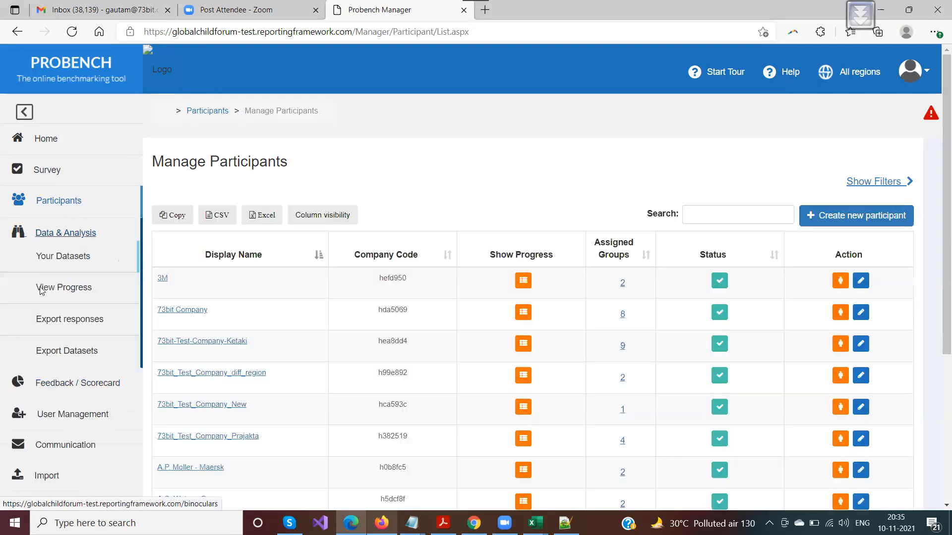
pyautogui.click(50, 353)
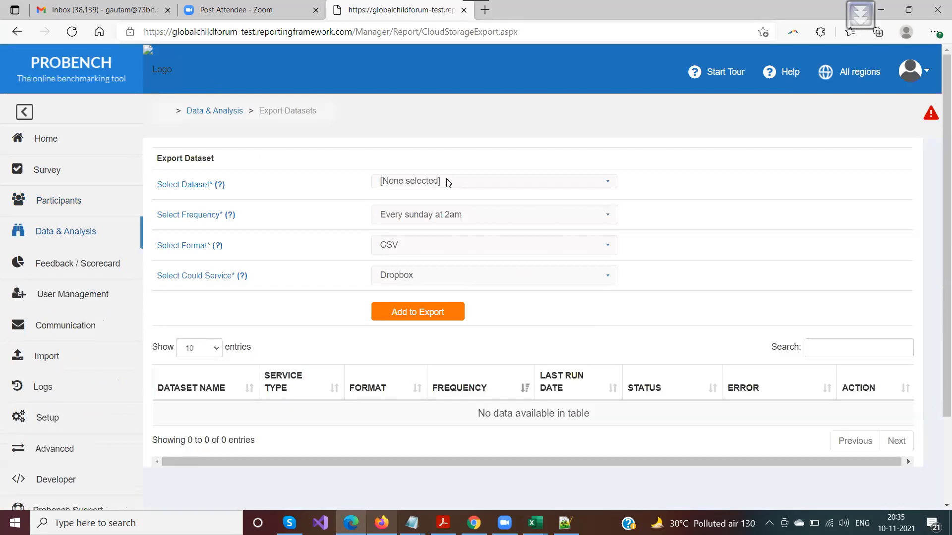
pyautogui.scroll(-2, 447, 182)
pyautogui.scroll(1, 323, 230)
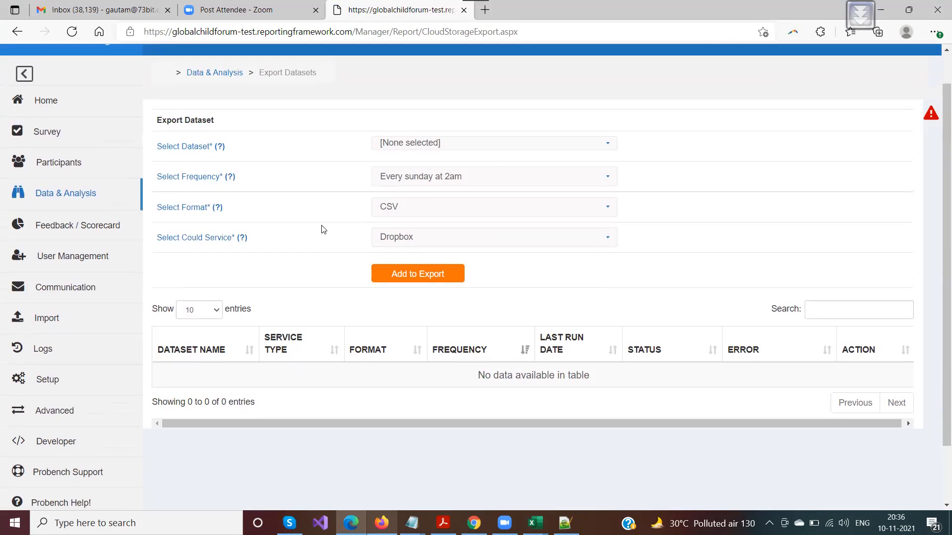
# - Choose the Different Question Types dataset for export, keeping frequency Every sunday at 2am, format CSV and cloud service Dropbox
pyautogui.click(423, 144)
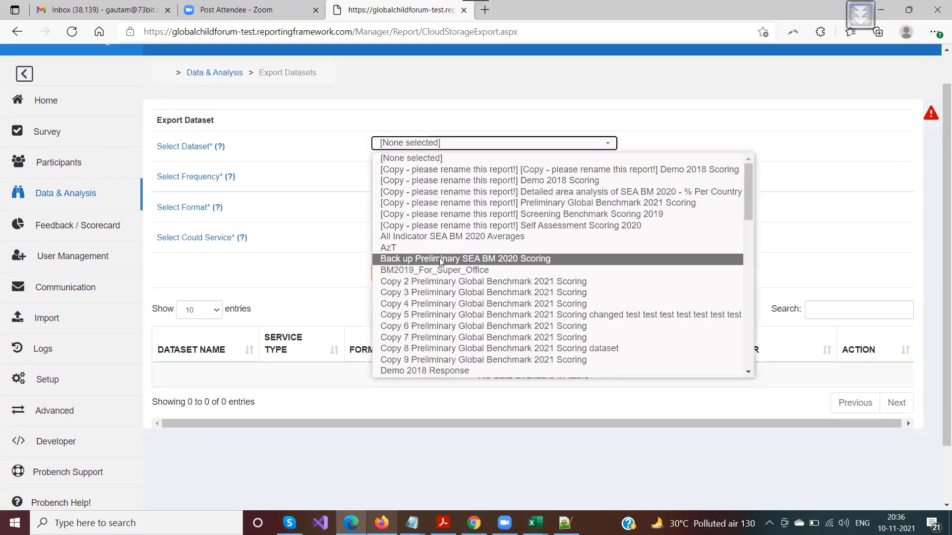
pyautogui.scroll(-3, 423, 314)
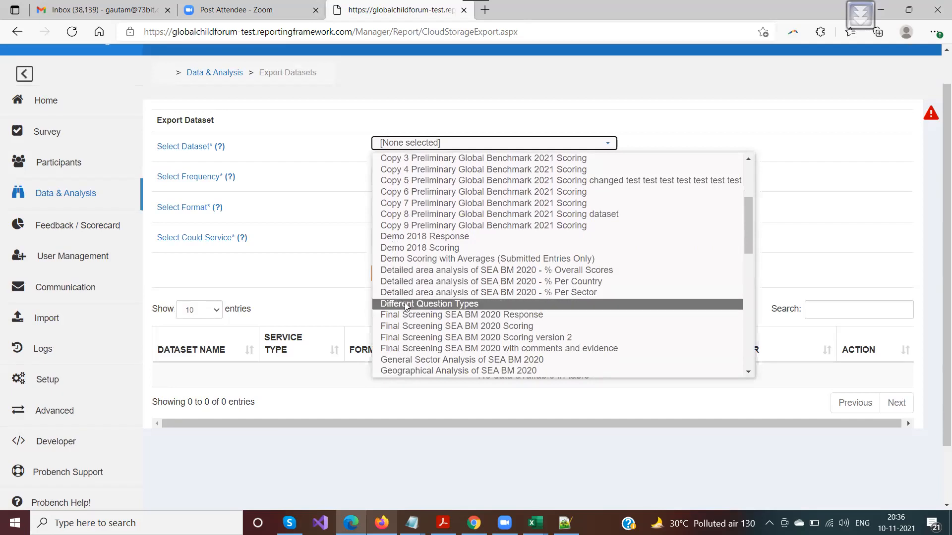
pyautogui.click(404, 304)
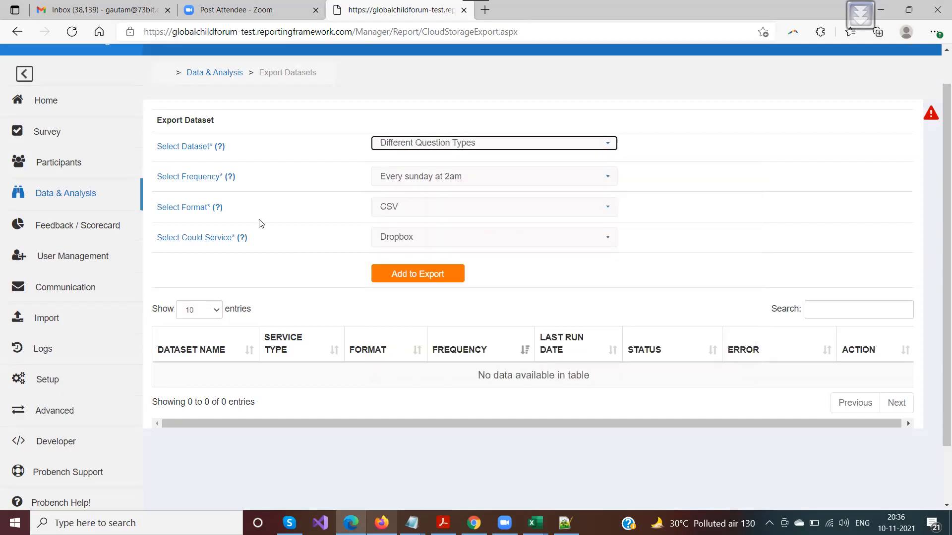
pyautogui.click(398, 178)
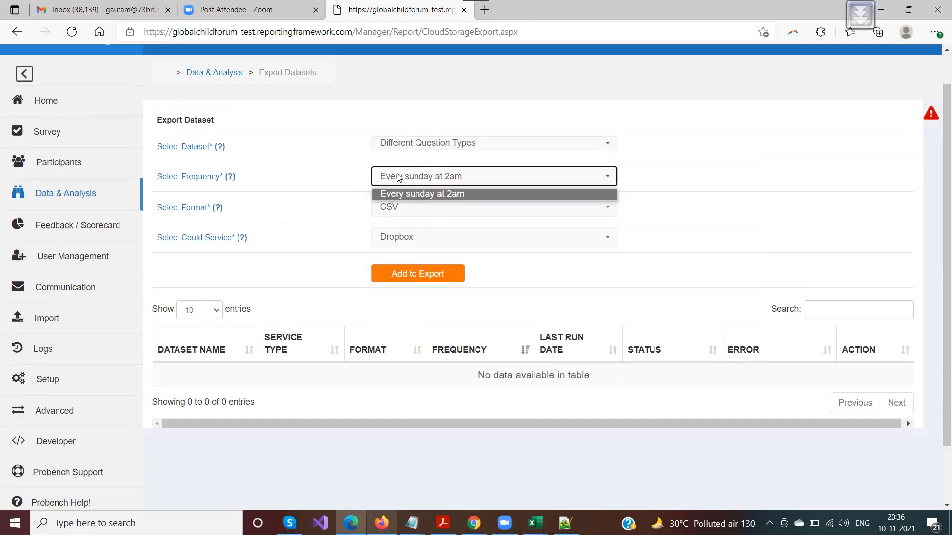
pyautogui.click(397, 176)
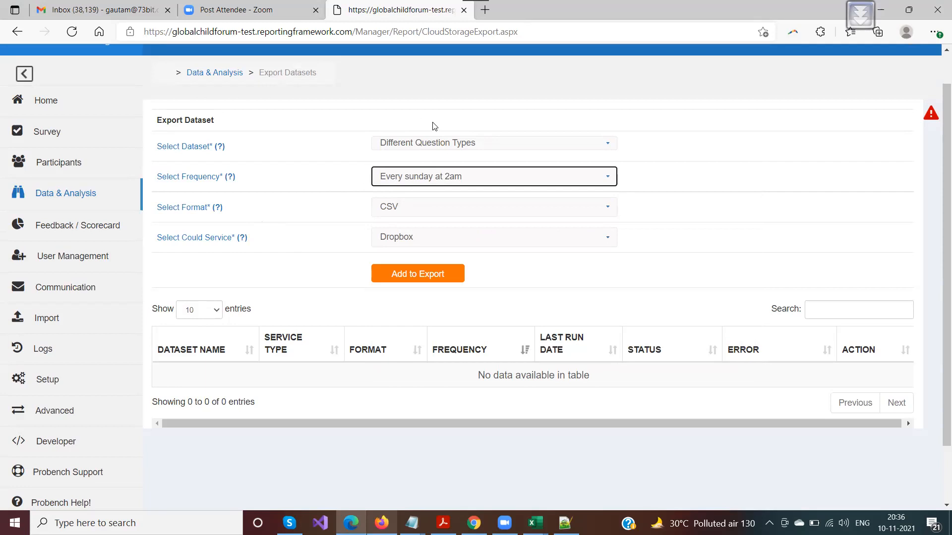
pyautogui.click(413, 211)
pyautogui.click(415, 211)
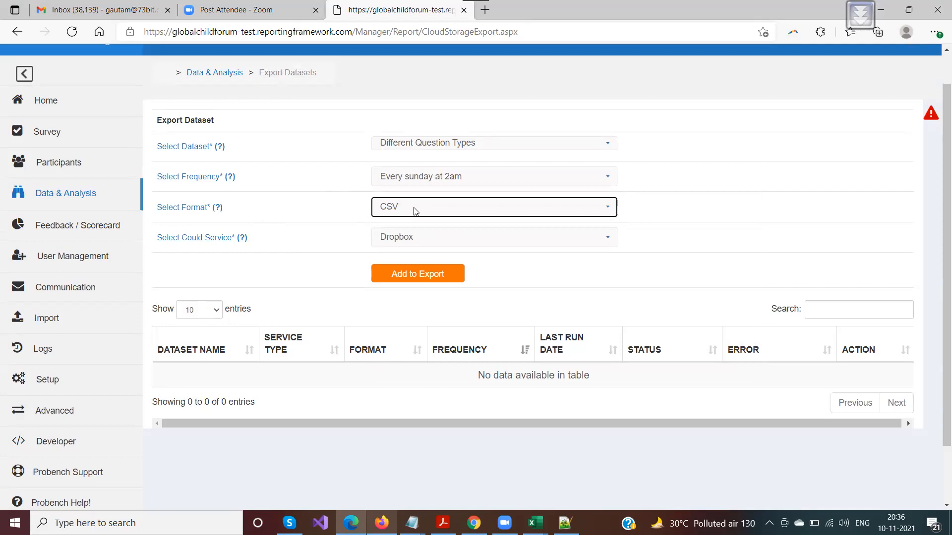
pyautogui.click(395, 239)
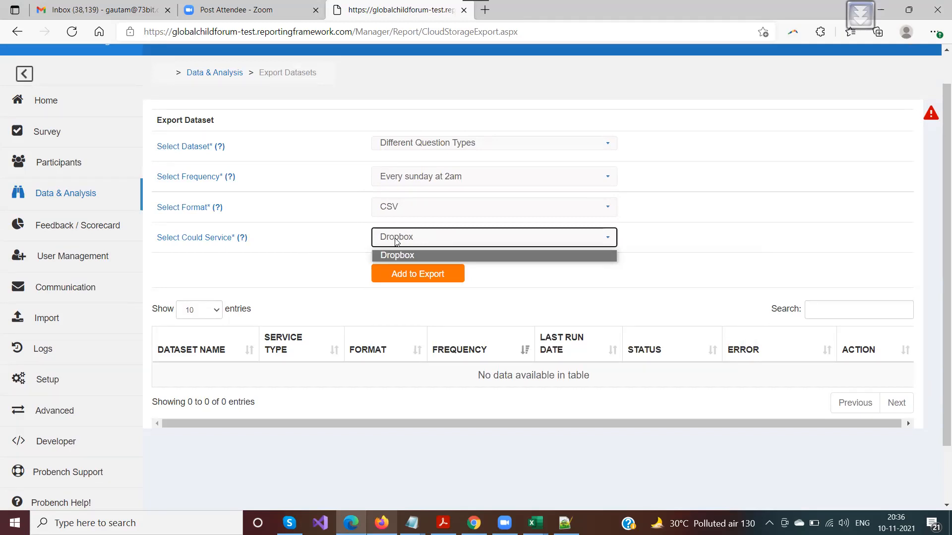
pyautogui.click(320, 261)
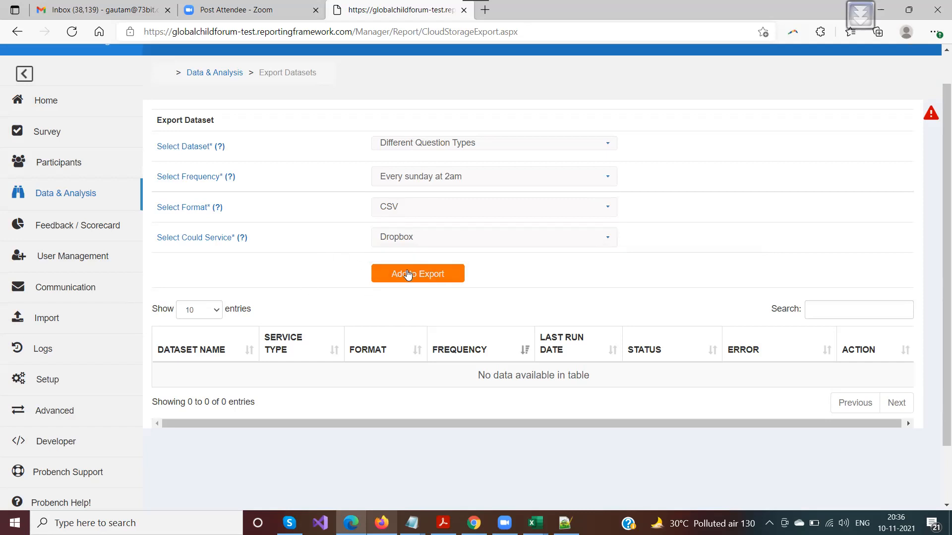
# - Add the Different Question Types export job, confirm it, and check its scheduled frequency in the table
pyautogui.click(408, 276)
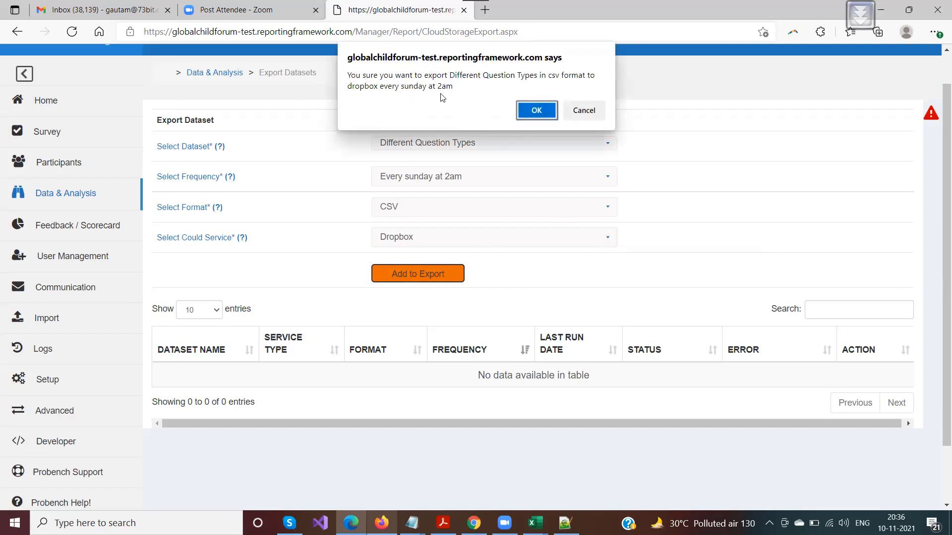
pyautogui.click(537, 110)
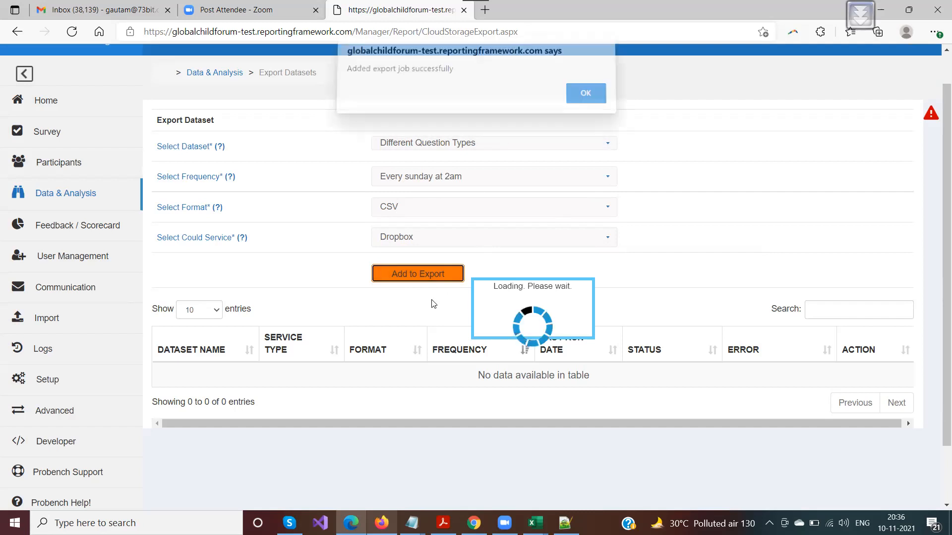
pyautogui.click(599, 98)
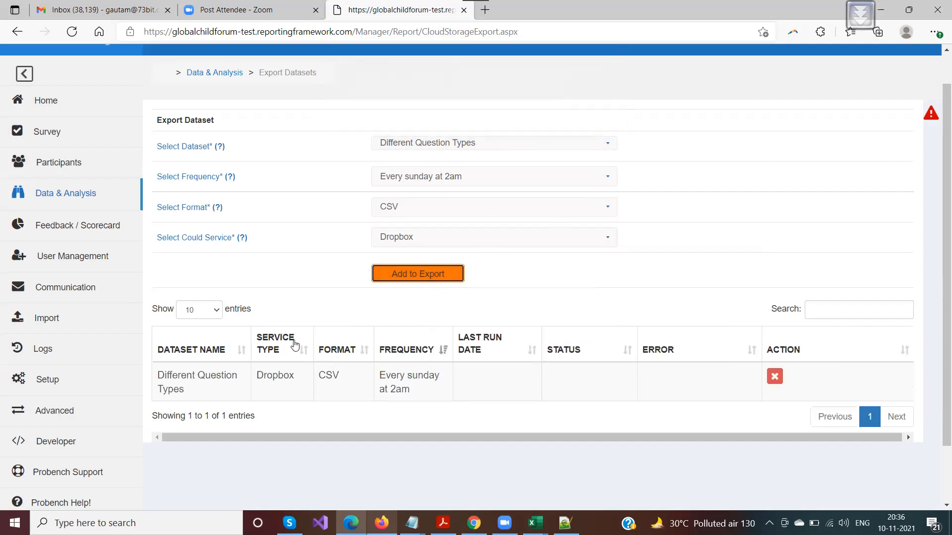
pyautogui.scroll(-2, 297, 342)
pyautogui.moveTo(419, 317); pyautogui.dragTo(379, 307)
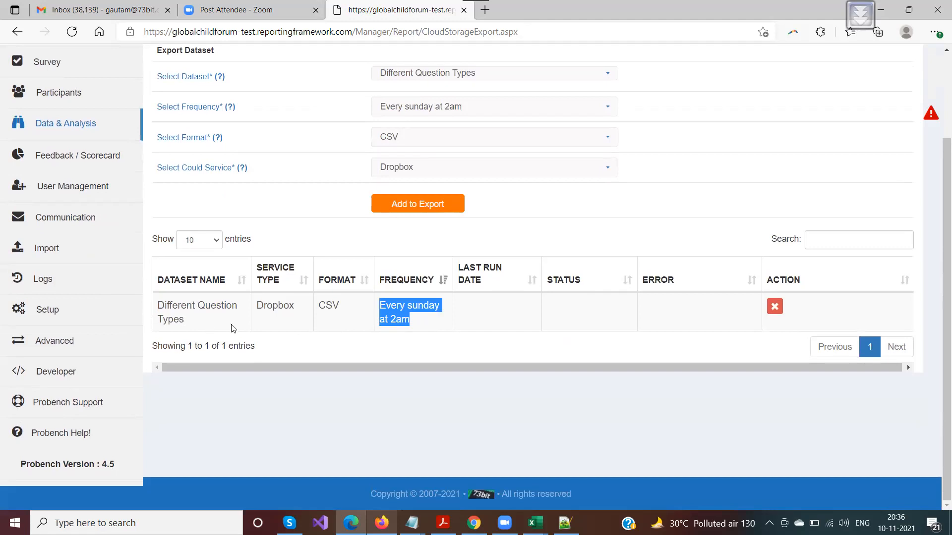
# - Add a second export job for the BM2019_For_Super_Office dataset, in CSV format to Dropbox every Sunday at 2am
pyautogui.click(422, 74)
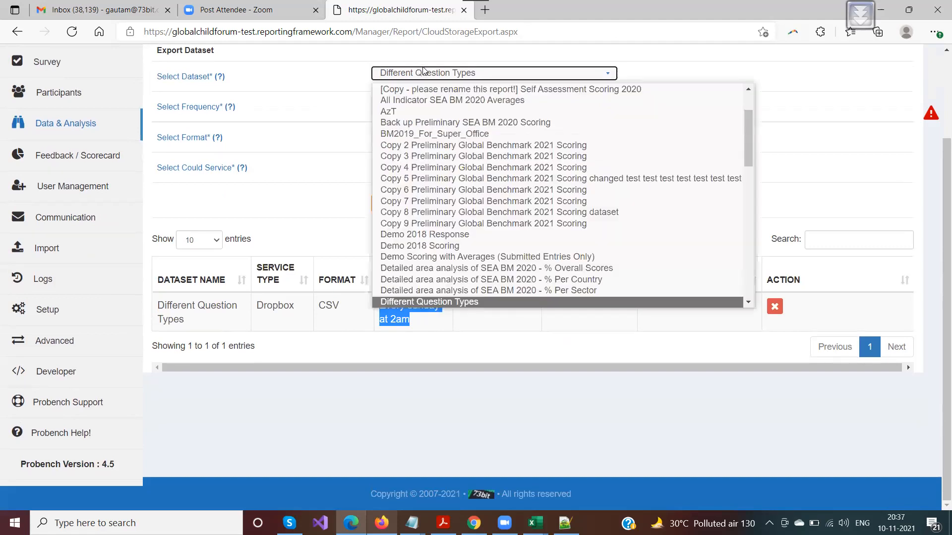
pyautogui.click(414, 134)
pyautogui.click(432, 205)
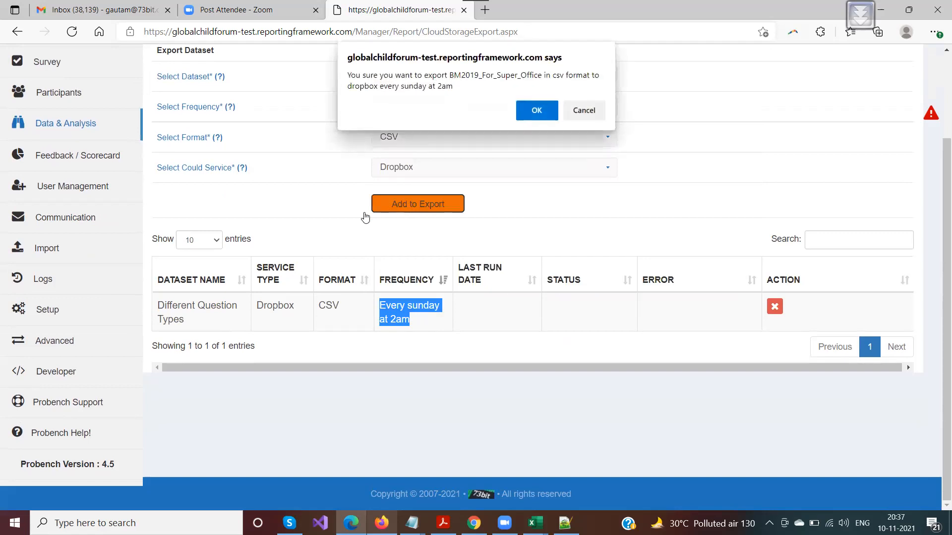
pyautogui.click(536, 110)
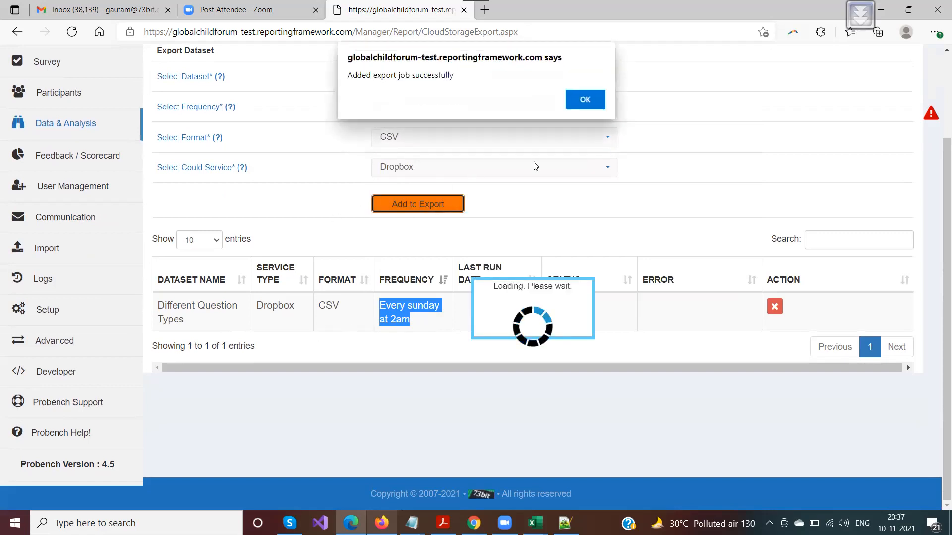
pyautogui.press('Return')
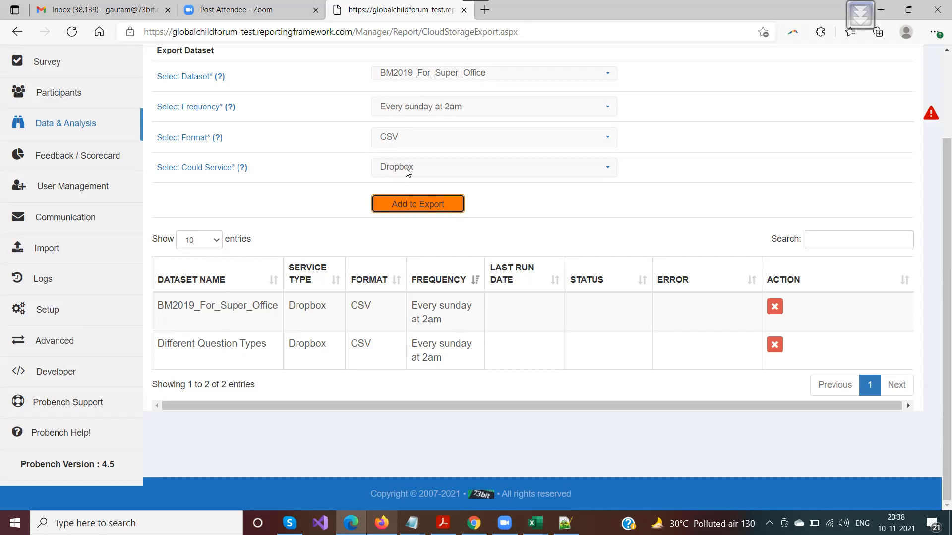
# - Delete the export job for the BM2019_For_Super_Office dataset and confirm the deletion
pyautogui.click(775, 306)
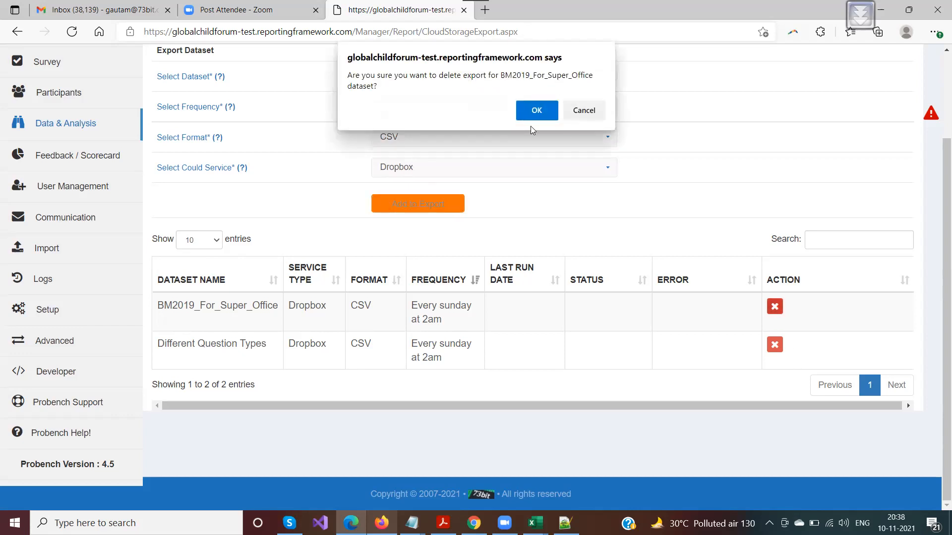
pyautogui.click(526, 106)
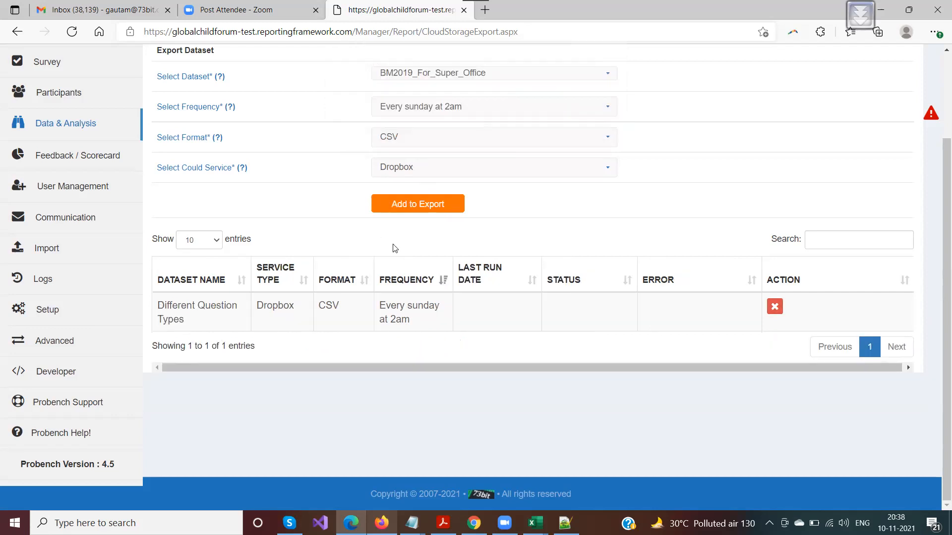
# - Delete the export job for the Different Question Types dataset, confirm the deletion, and return to the list of datasets
pyautogui.click(773, 307)
pyautogui.click(534, 109)
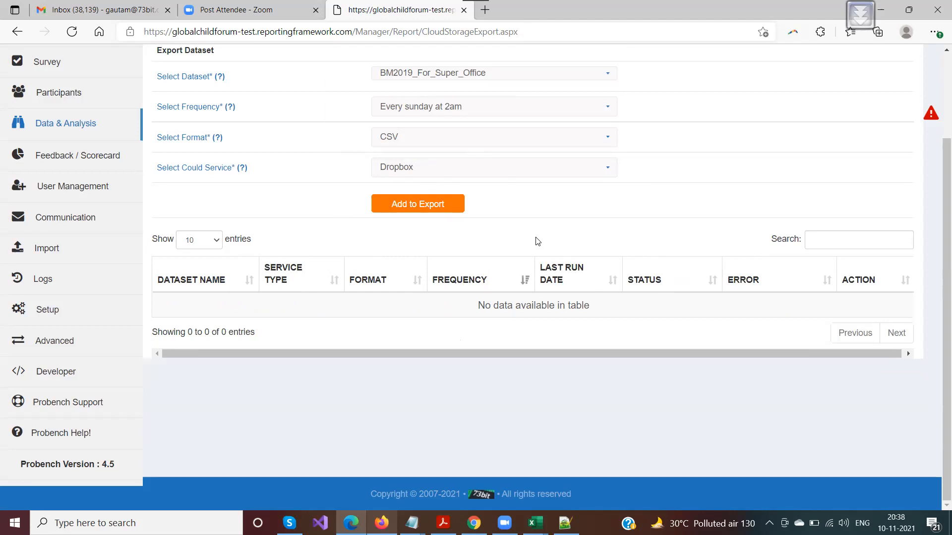
pyautogui.scroll(3, 536, 241)
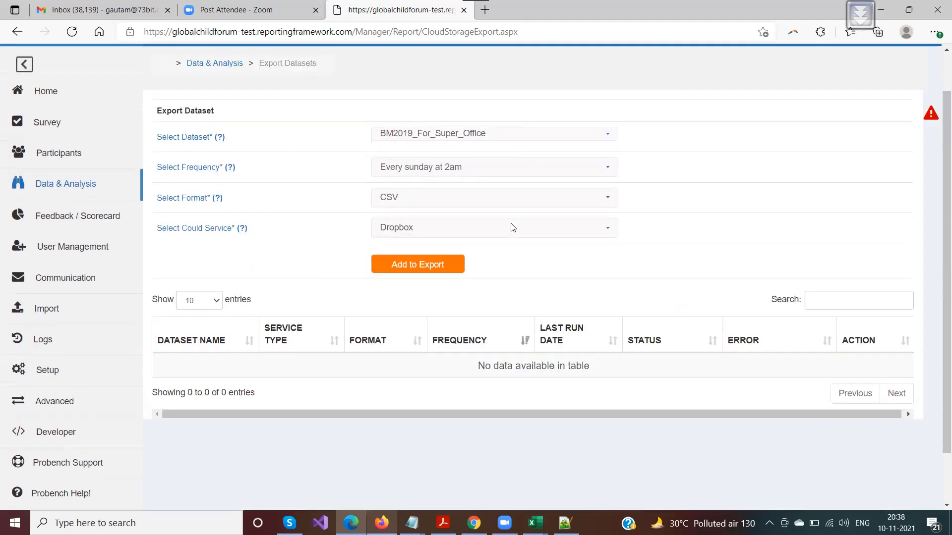
pyautogui.moveTo(214, 158); pyautogui.dragTo(155, 158)
pyautogui.click(252, 154)
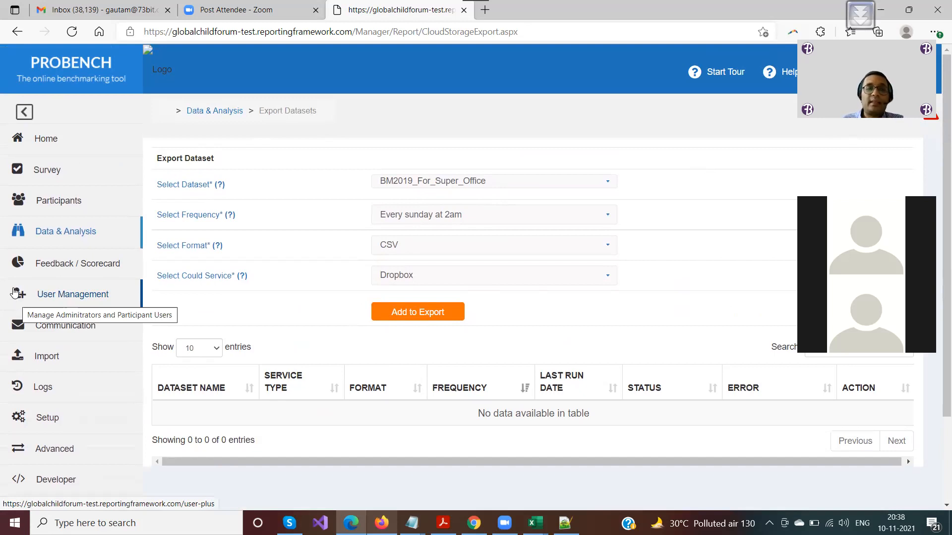
pyautogui.click(57, 235)
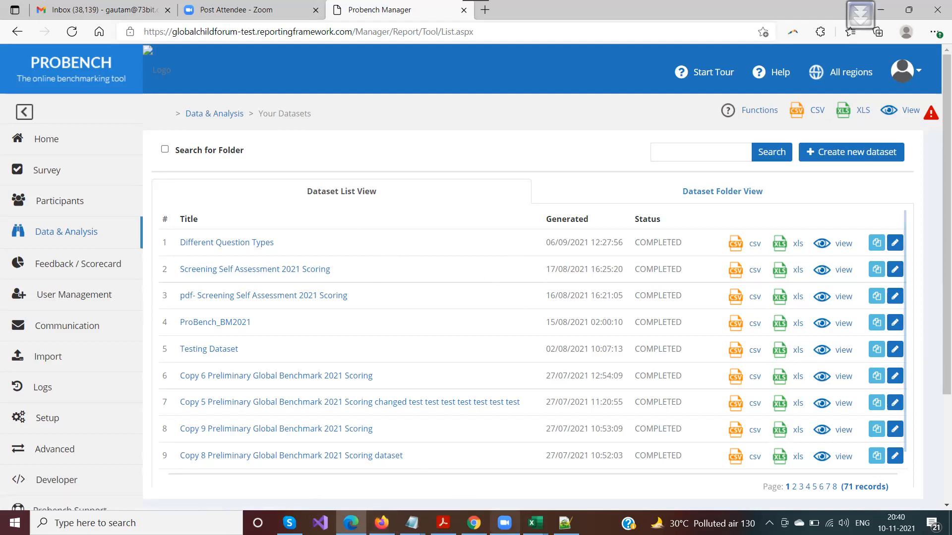
# - Switch to Chrome and bring up the edit page of the SME Partners Assessment 2022 dataset among the open client demo pages
pyautogui.click(473, 523)
pyautogui.click(255, 10)
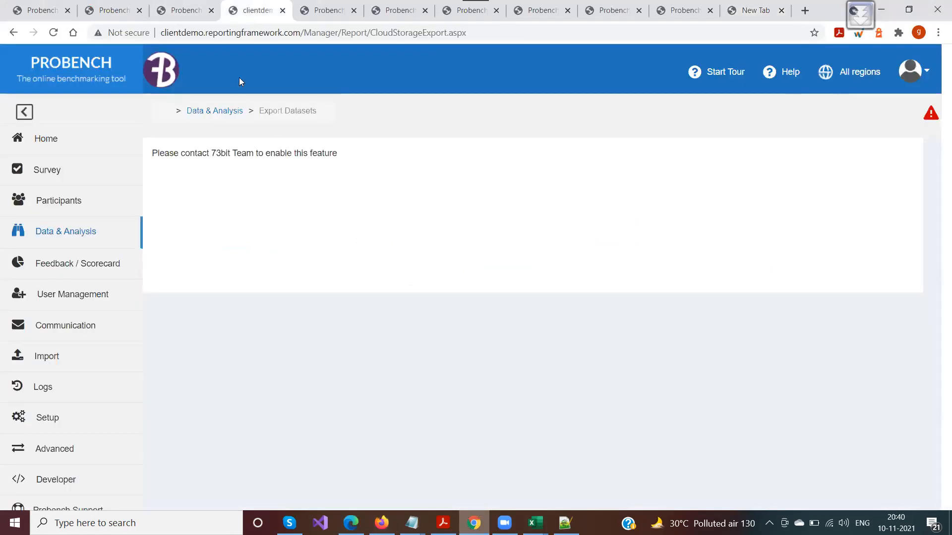
pyautogui.click(191, 10)
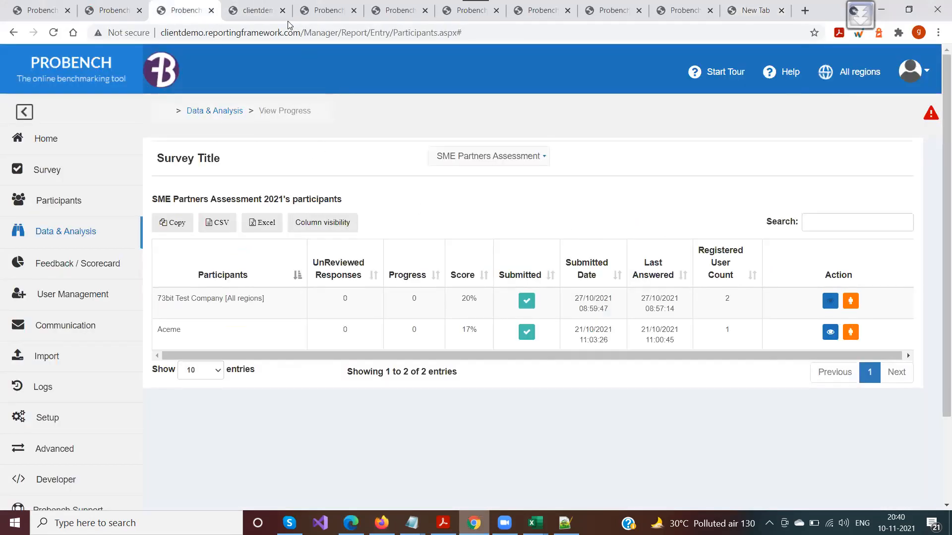
pyautogui.click(327, 12)
pyautogui.click(403, 10)
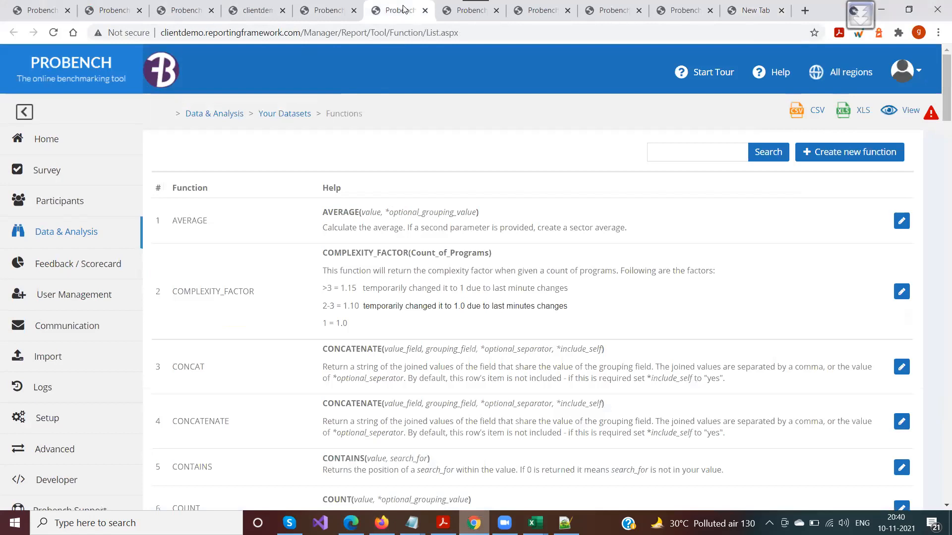
pyautogui.click(112, 10)
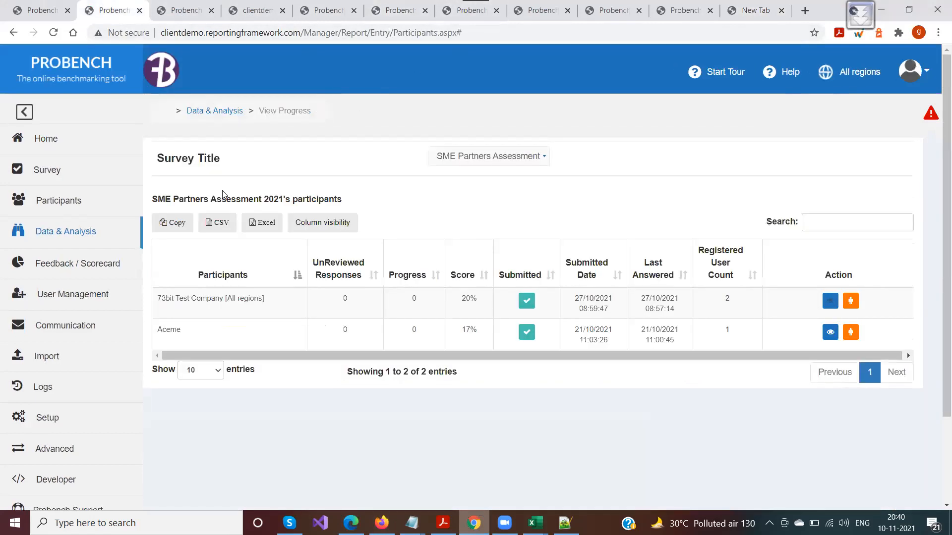
pyautogui.click(45, 12)
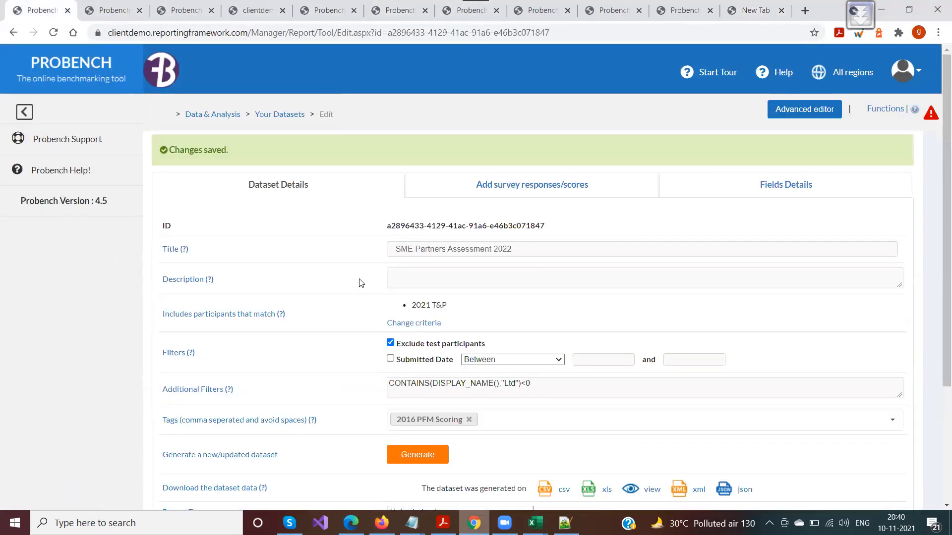
# - Associate the CFMB Scoring 2019-AZ Test report with the SME Partners Assessment 2022 dataset, update it, and check the generation options
pyautogui.scroll(-3, 360, 283)
pyautogui.click(413, 414)
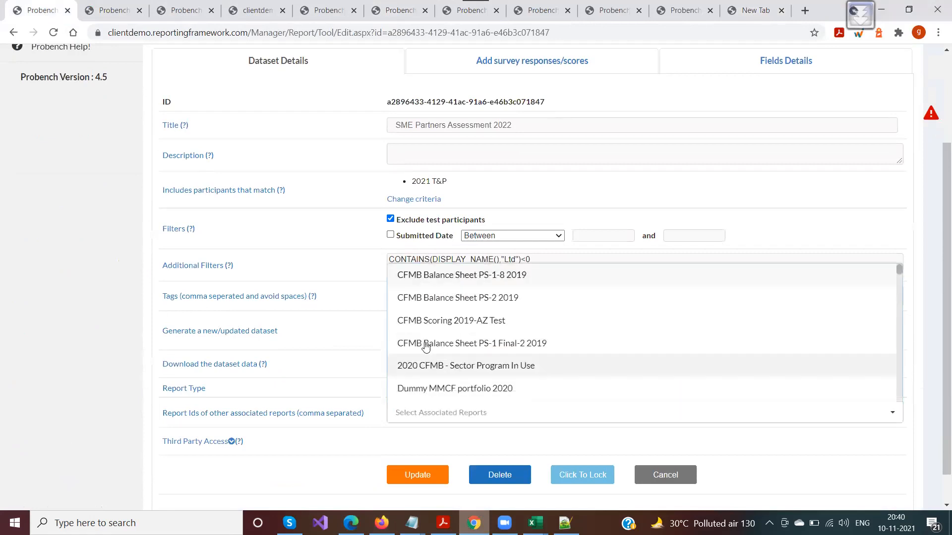
pyautogui.click(425, 321)
pyautogui.click(355, 372)
pyautogui.click(405, 480)
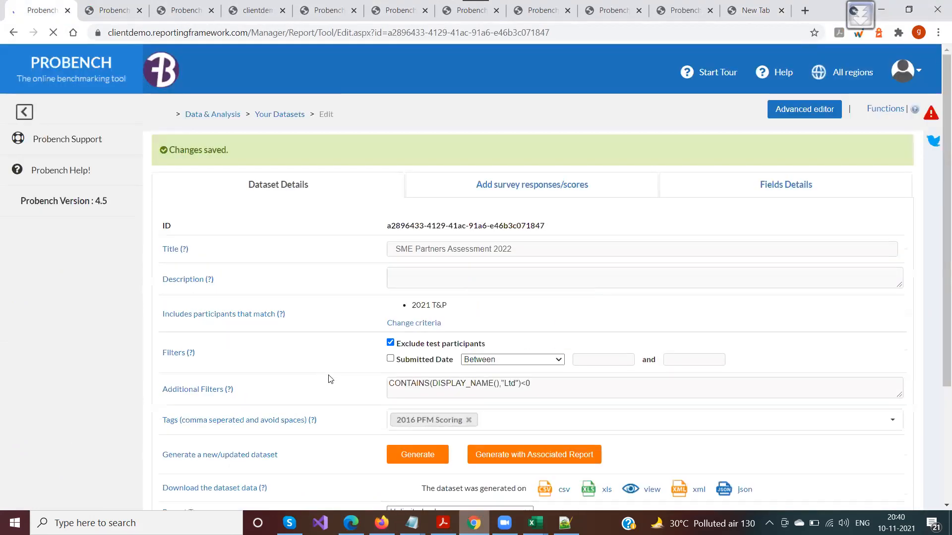
pyautogui.scroll(-3, 536, 322)
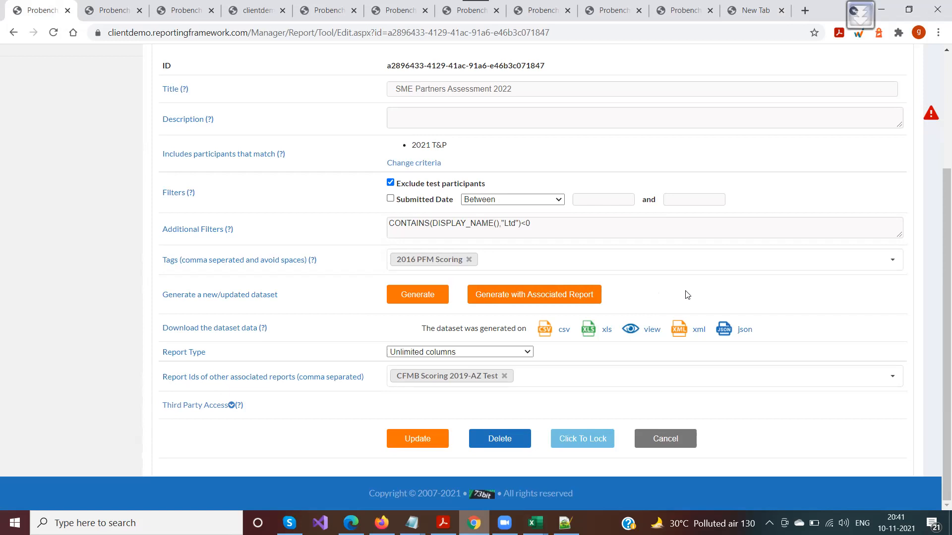
pyautogui.scroll(2, 826, 381)
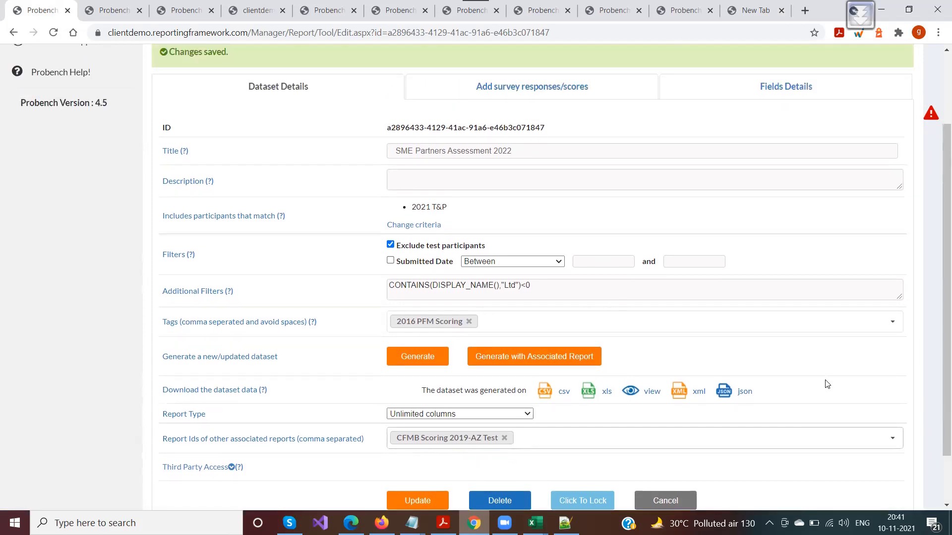
pyautogui.scroll(-2, 826, 379)
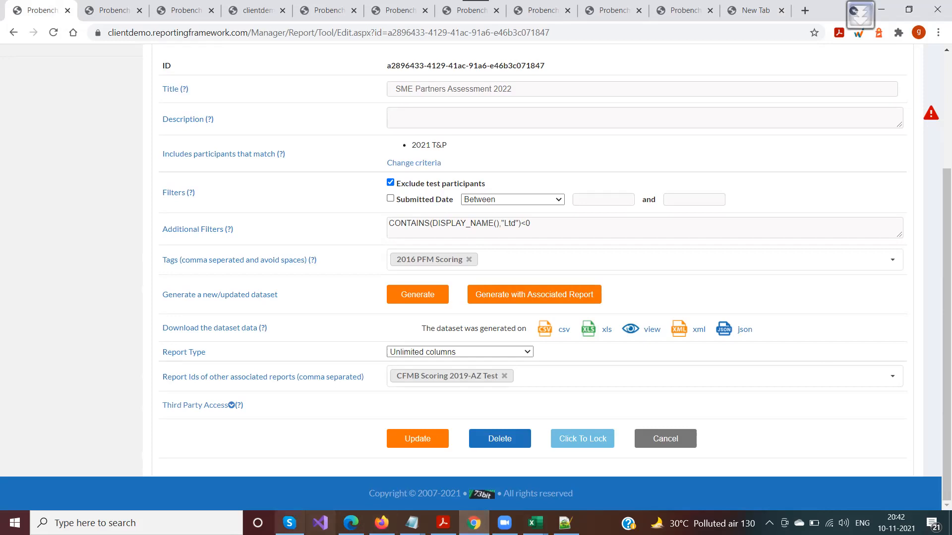
pyautogui.click(290, 523)
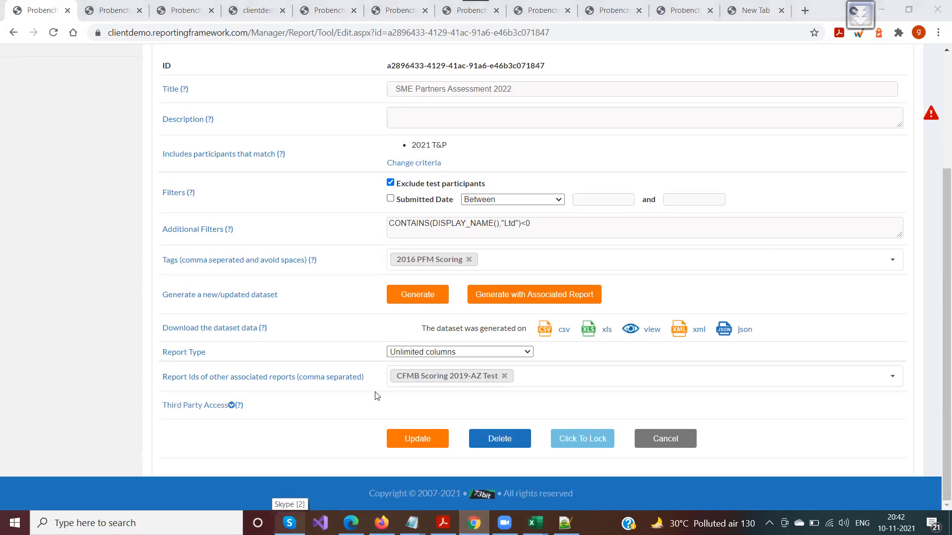
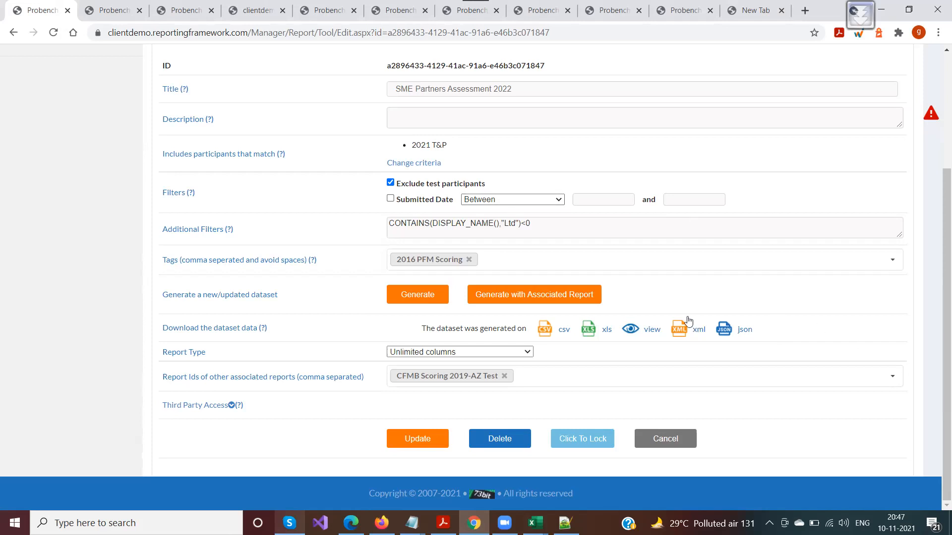
pyautogui.scroll(4, 336, 312)
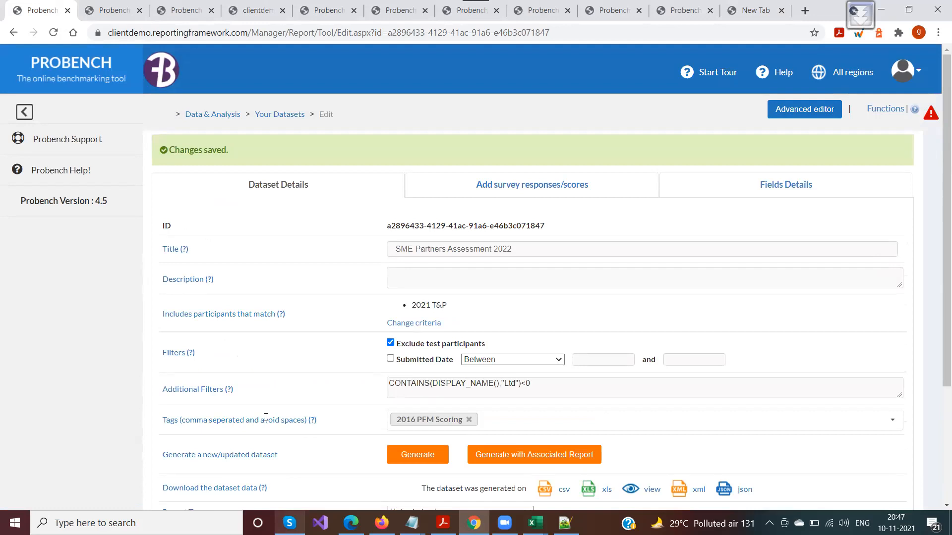
pyautogui.scroll(-2, 306, 320)
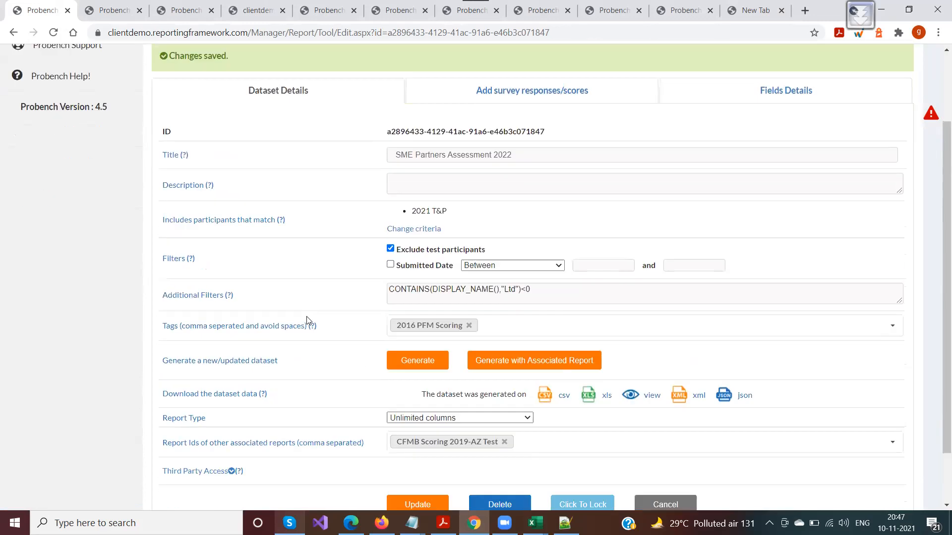
pyautogui.scroll(-1, 307, 320)
pyautogui.scroll(-1, 320, 323)
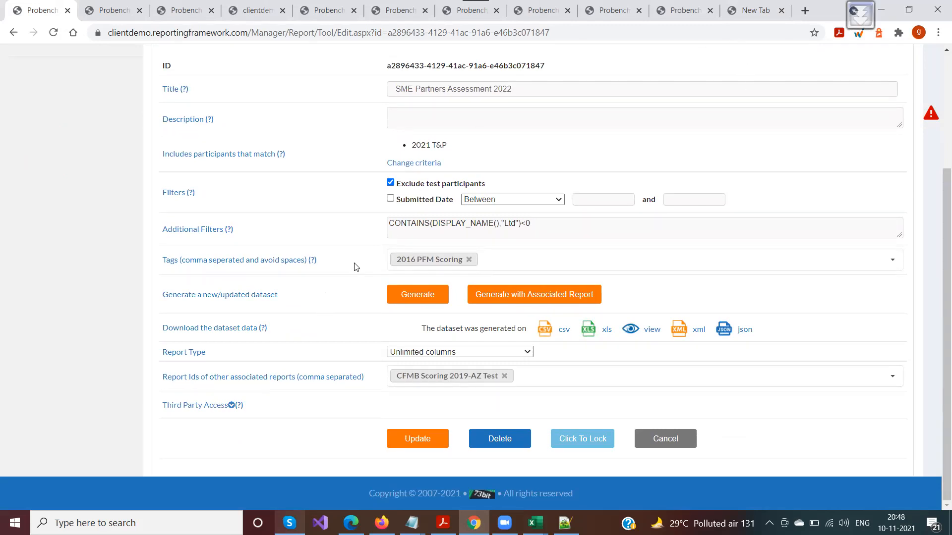
pyautogui.scroll(1, 354, 268)
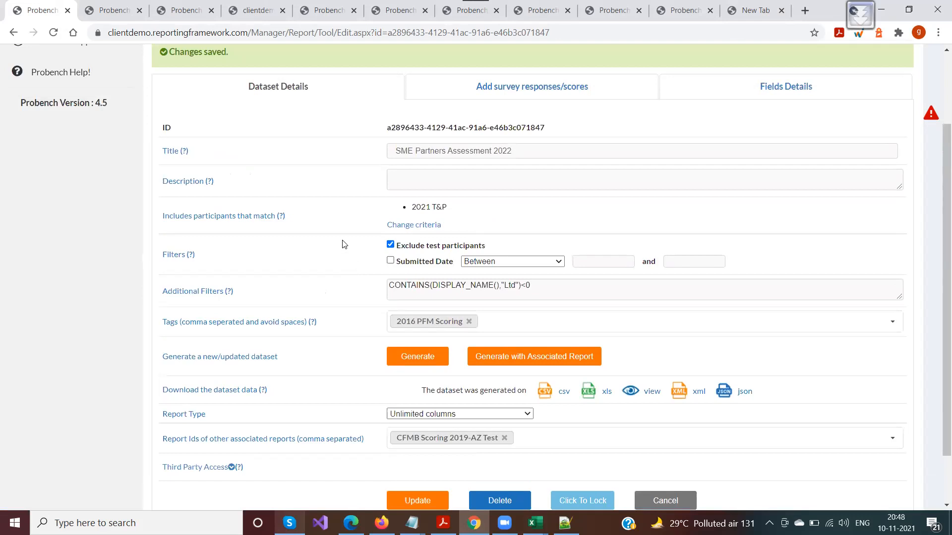
pyautogui.scroll(-1, 341, 240)
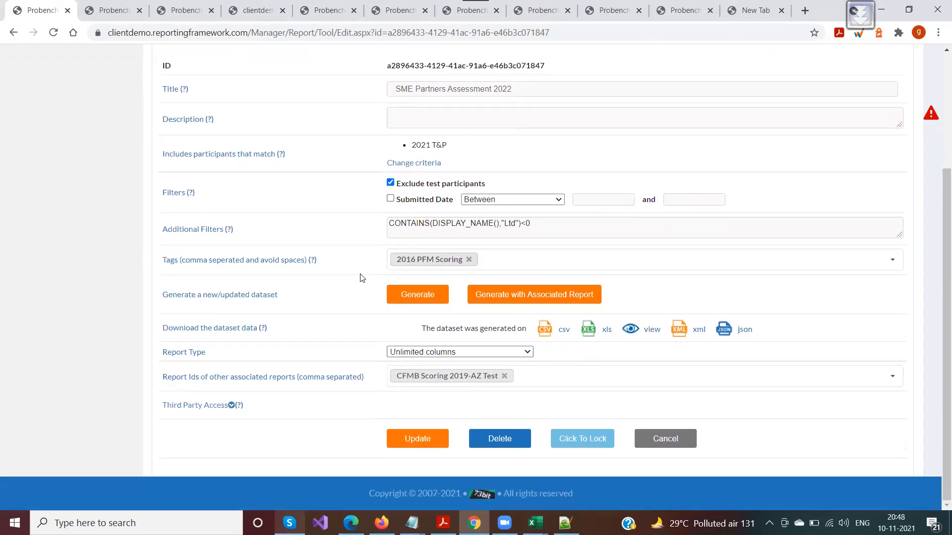